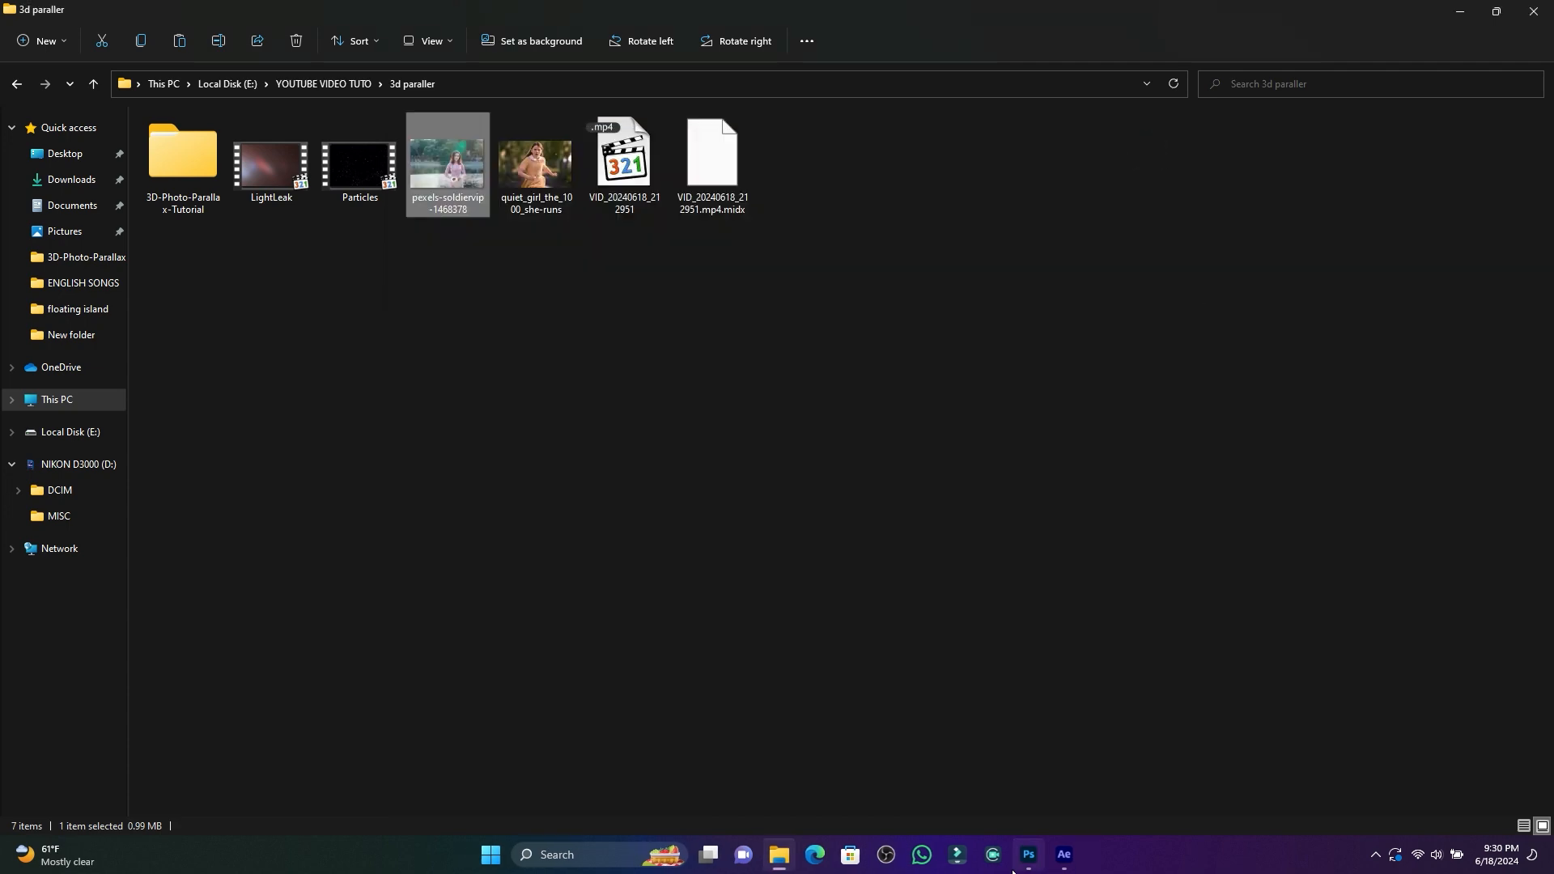
Open pexels-soldiervip-1468378.jpg in Photoshop, accepting it from Camera Raw without adjustments, and dock its document window as a tab.
left_click(1029, 857)
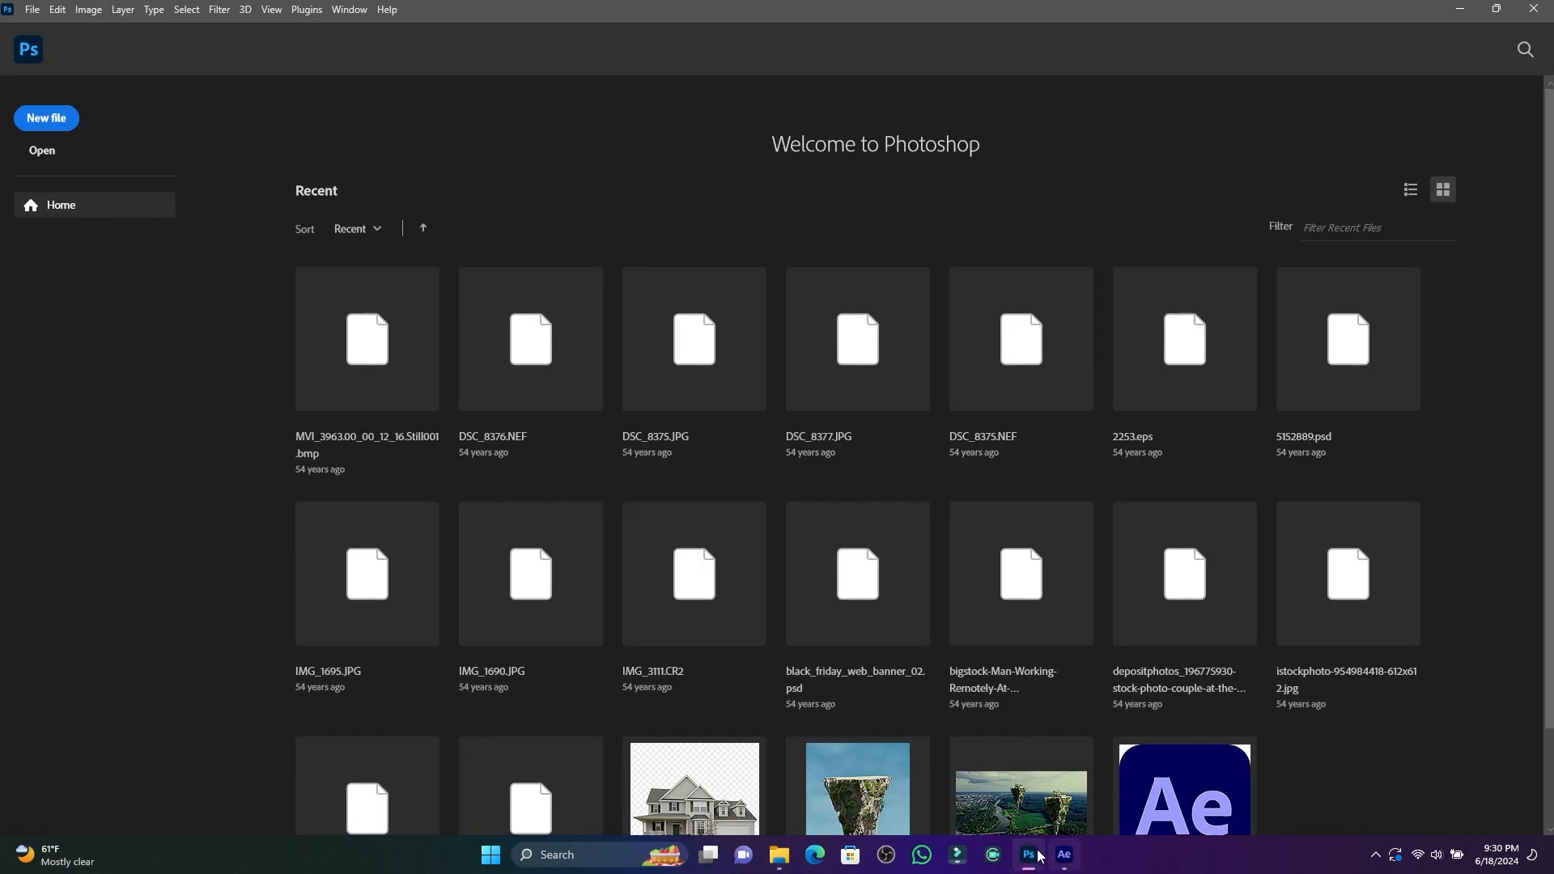
left_click(44, 152)
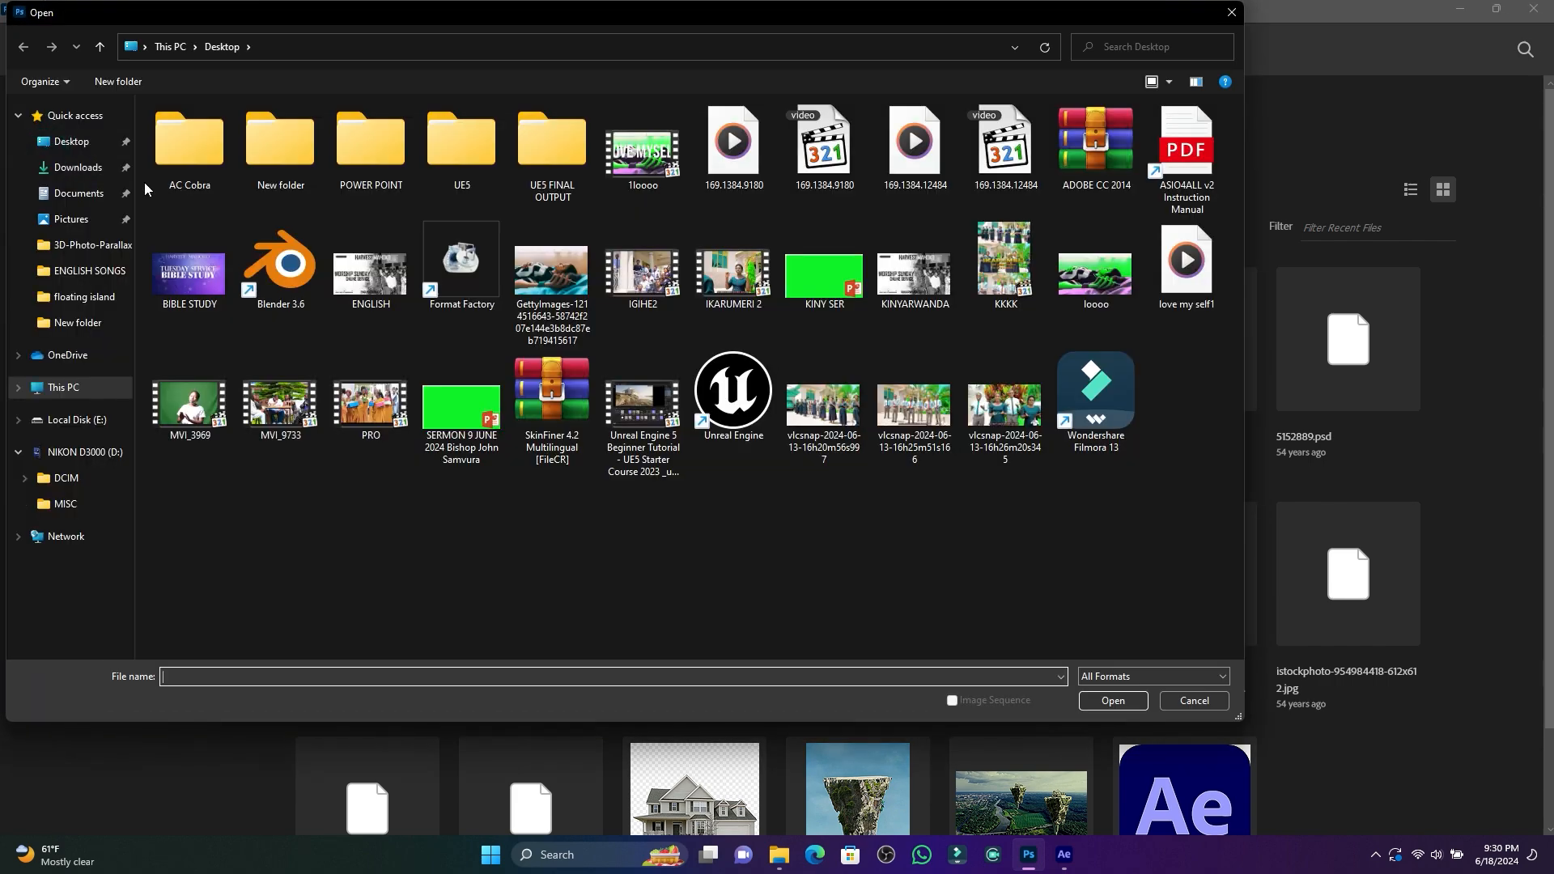
left_click(87, 247)
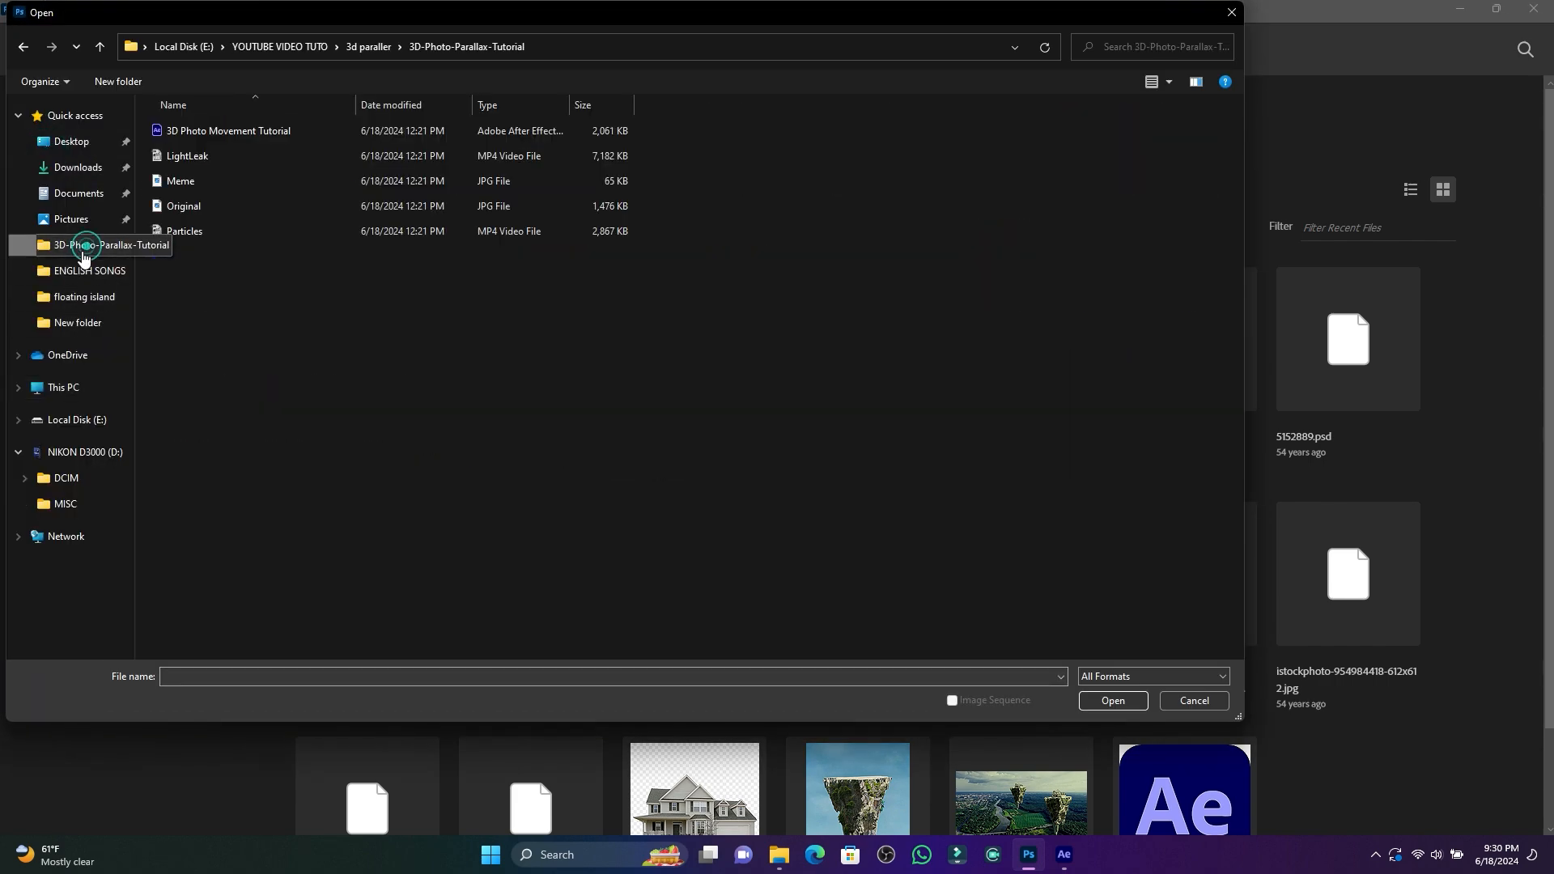
double_click(430, 162)
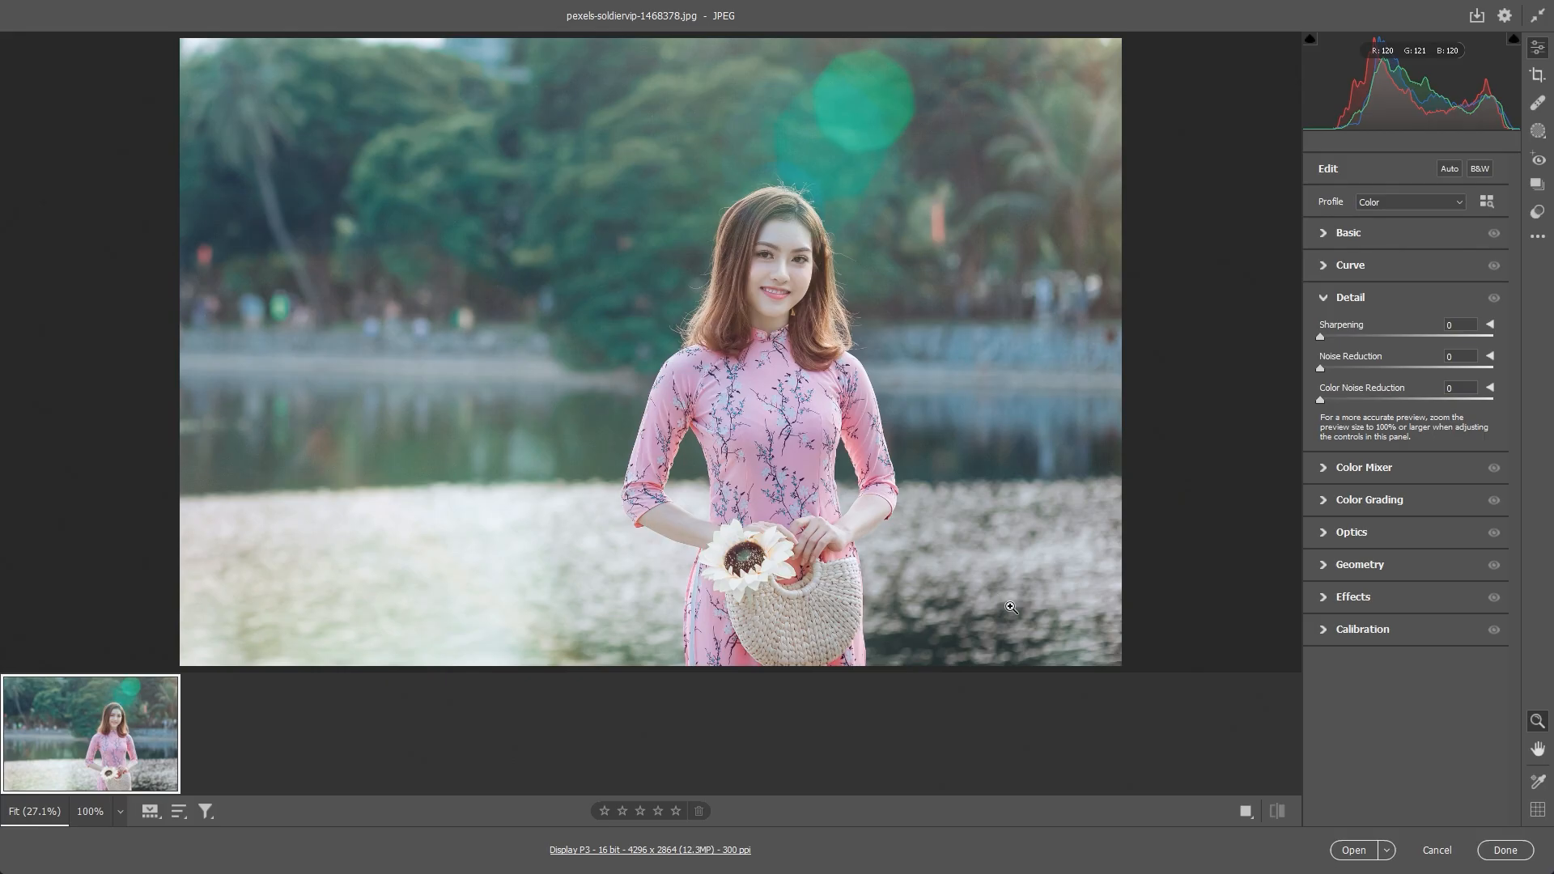
left_click(1354, 850)
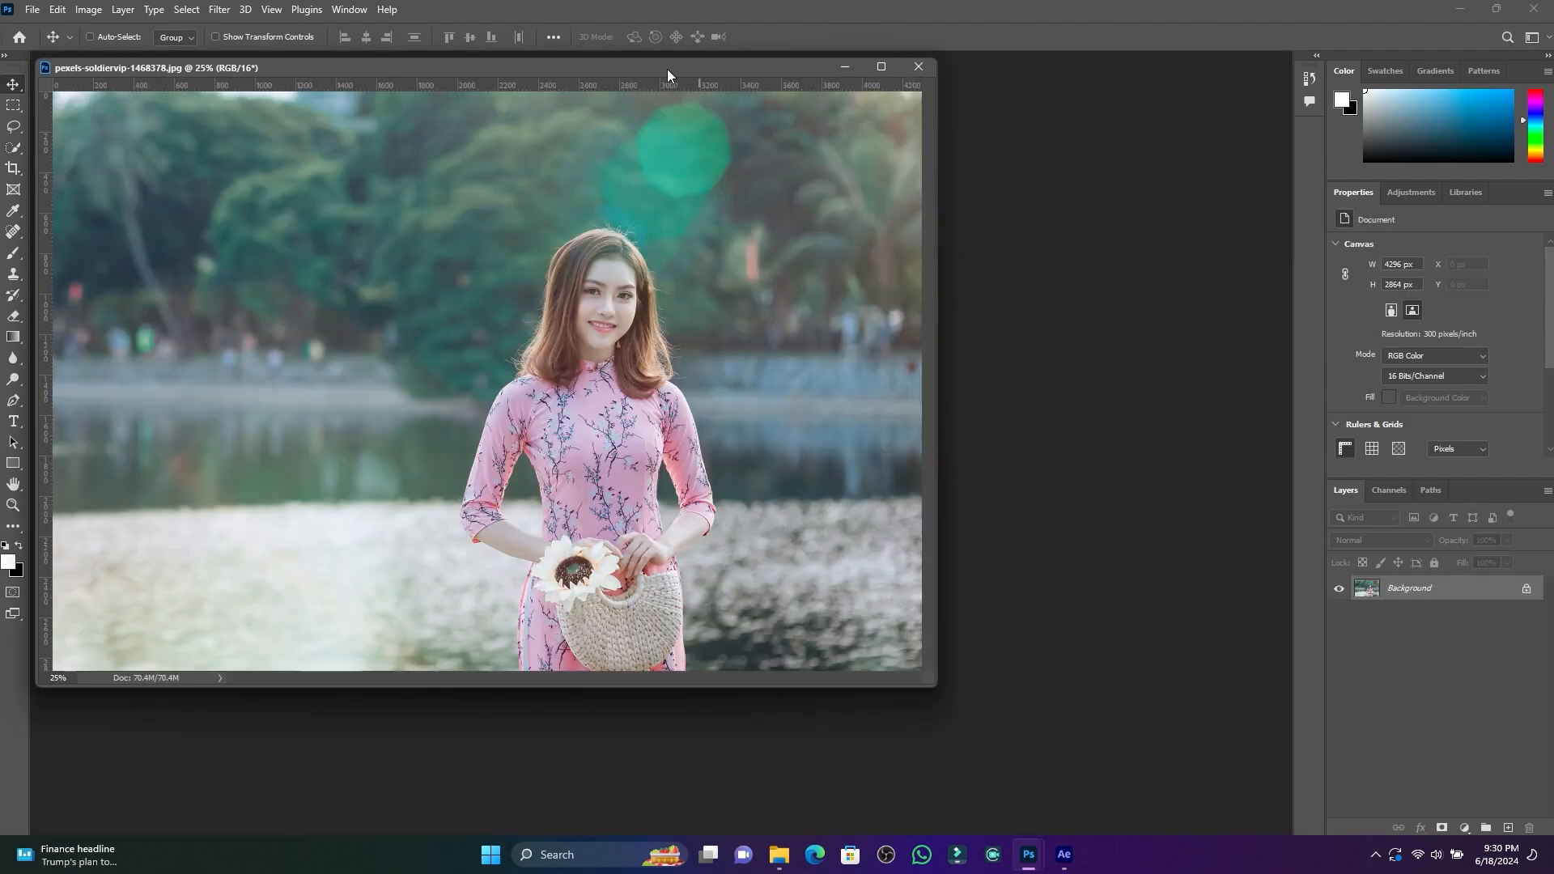
left_click_drag(667, 69, 789, 66)
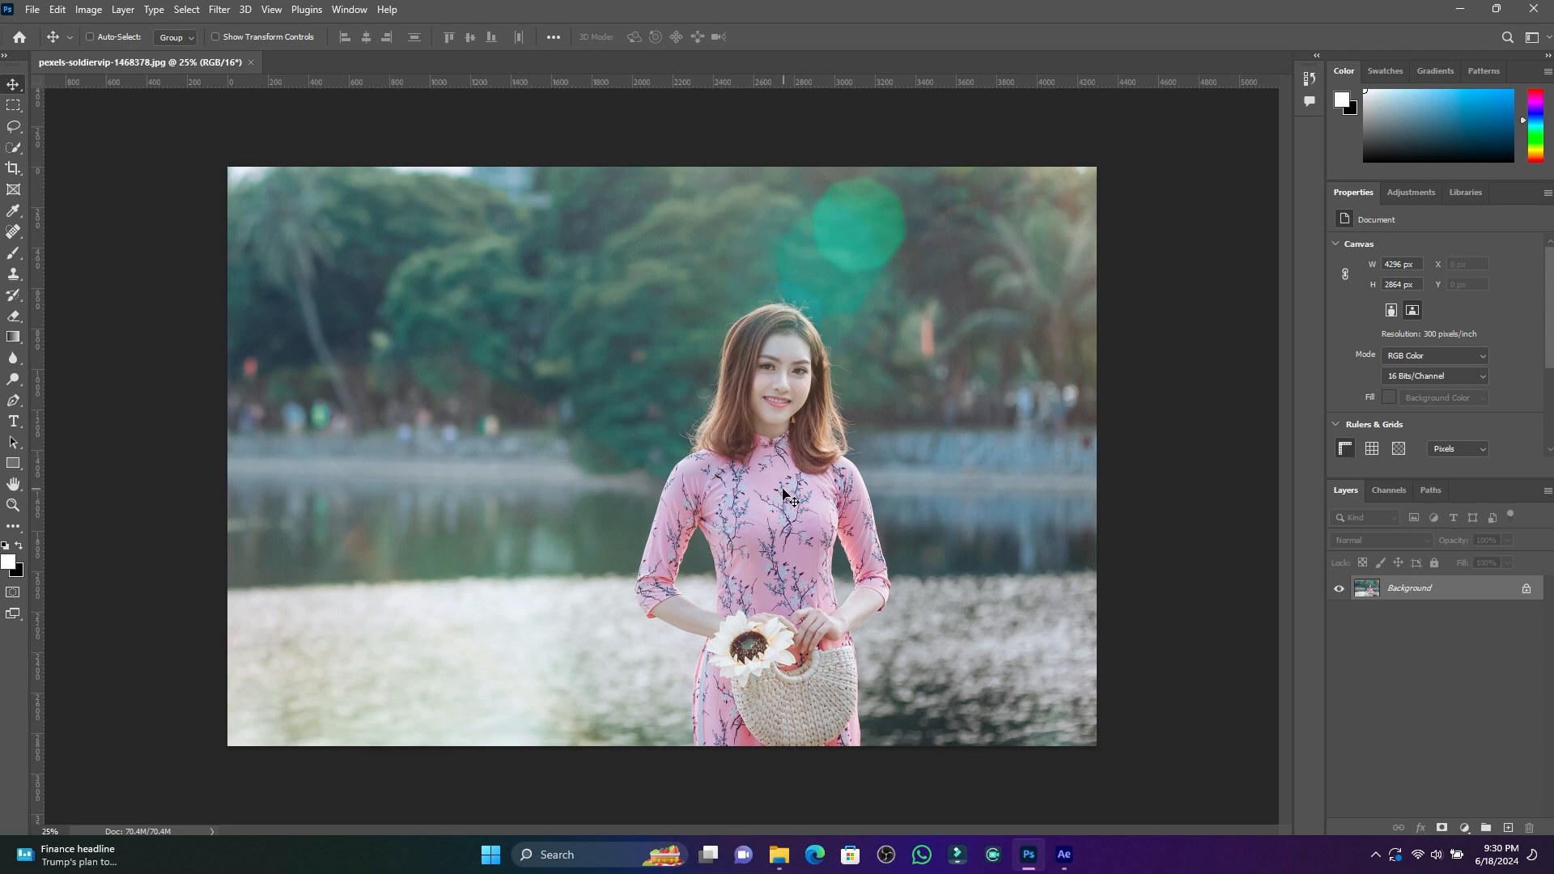
Select the woman's hair, dress, arms and bag with the Quick Selection tool.
scroll(754, 520, "up", 1)
scroll(753, 521, "down", 3)
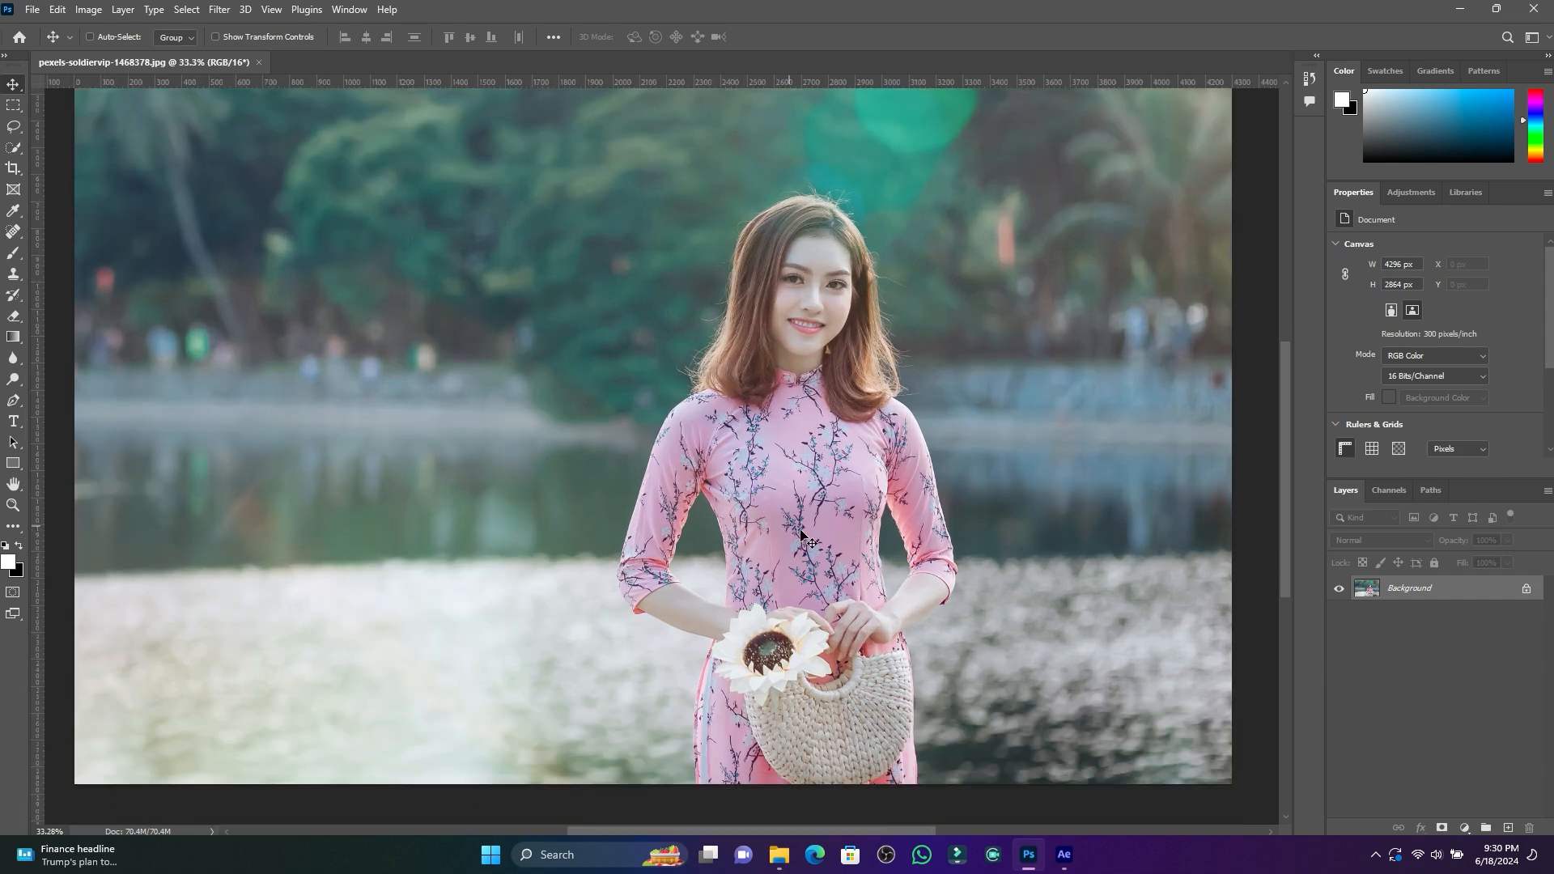
left_click(17, 150)
mouse_move(806, 239)
left_mouse_down()
mouse_move(782, 365)
mouse_move(800, 561)
left_mouse_up()
mouse_move(832, 224)
left_mouse_down()
mouse_move(862, 373)
mouse_move(864, 331)
mouse_move(861, 346)
left_mouse_up()
left_click_drag(746, 341, 761, 520)
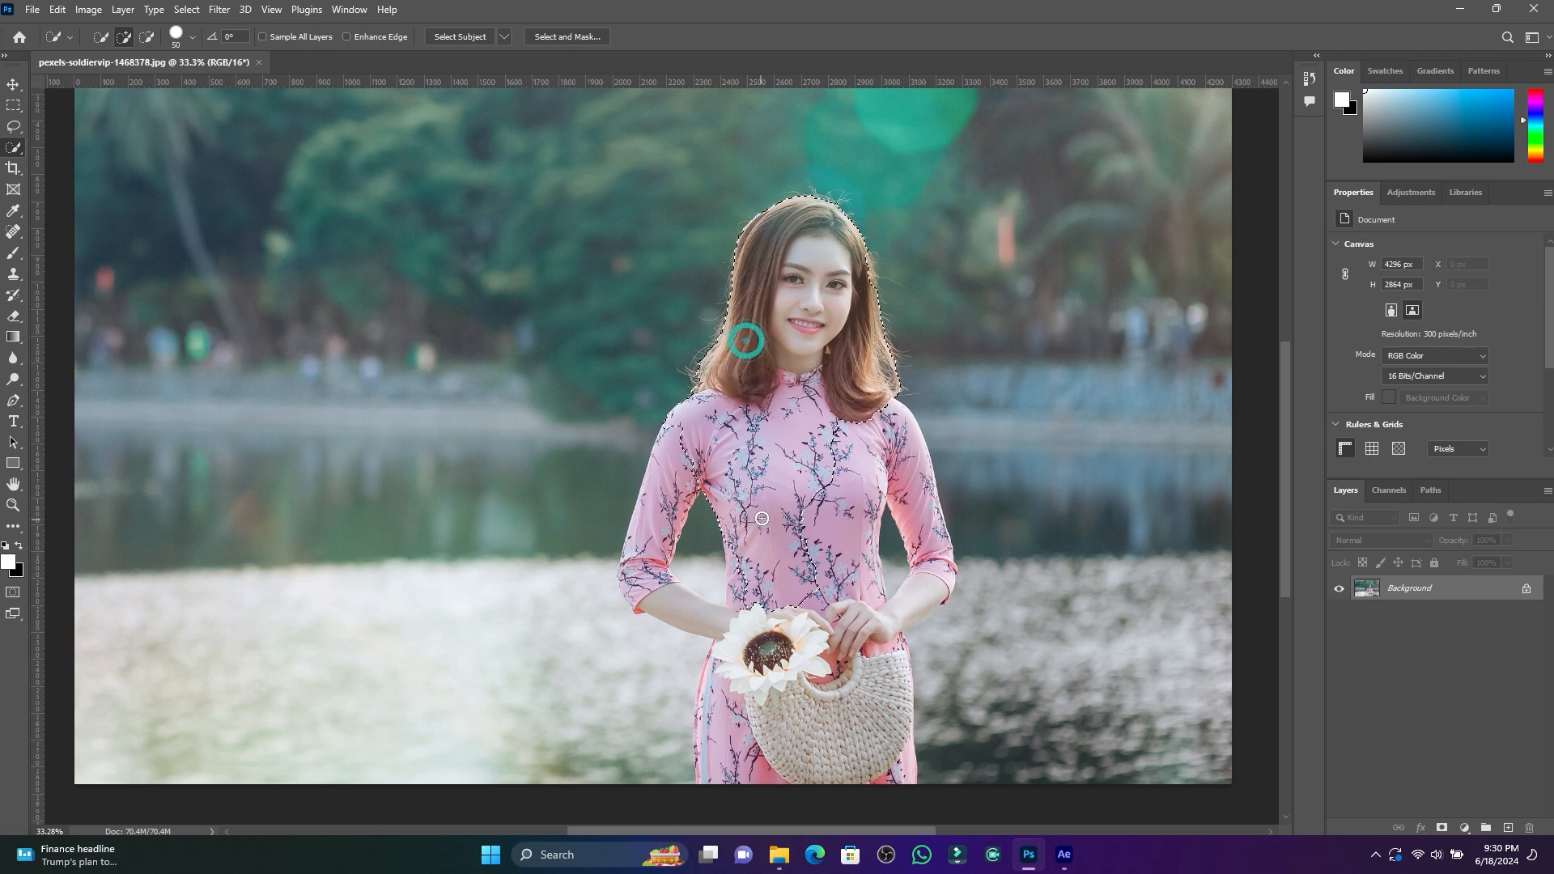
scroll(814, 576, "down", 1)
mouse_move(814, 576)
left_mouse_down()
mouse_move(835, 501)
mouse_move(850, 698)
mouse_move(804, 528)
mouse_move(784, 700)
mouse_move(761, 556)
mouse_move(739, 703)
mouse_move(739, 665)
mouse_move(779, 618)
mouse_move(877, 587)
mouse_move(880, 563)
mouse_move(925, 536)
mouse_move(913, 426)
left_mouse_up()
mouse_move(710, 381)
left_mouse_down()
mouse_move(652, 491)
mouse_move(653, 535)
mouse_move(675, 552)
mouse_move(638, 536)
left_mouse_up()
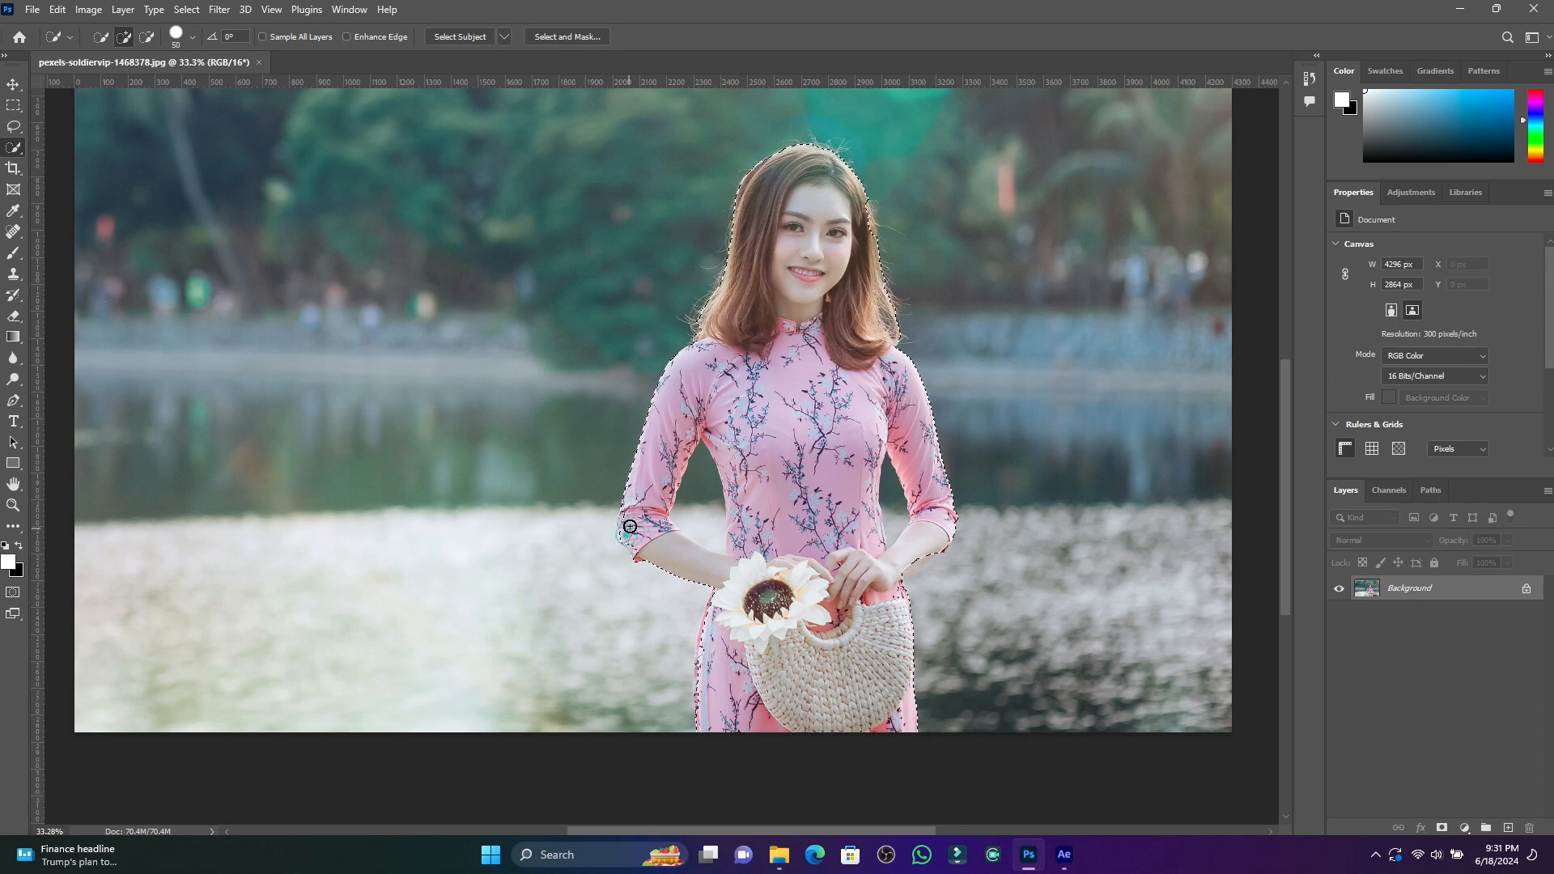
Extend the selection to the missed edges at the woman's elbows, forearms and the side of her skirt.
left_click_drag(627, 521, 639, 551)
left_click(704, 657)
scroll(716, 648, "down", 1)
scroll(775, 628, "up", 1)
scroll(775, 628, "up", 3)
left_click(639, 678)
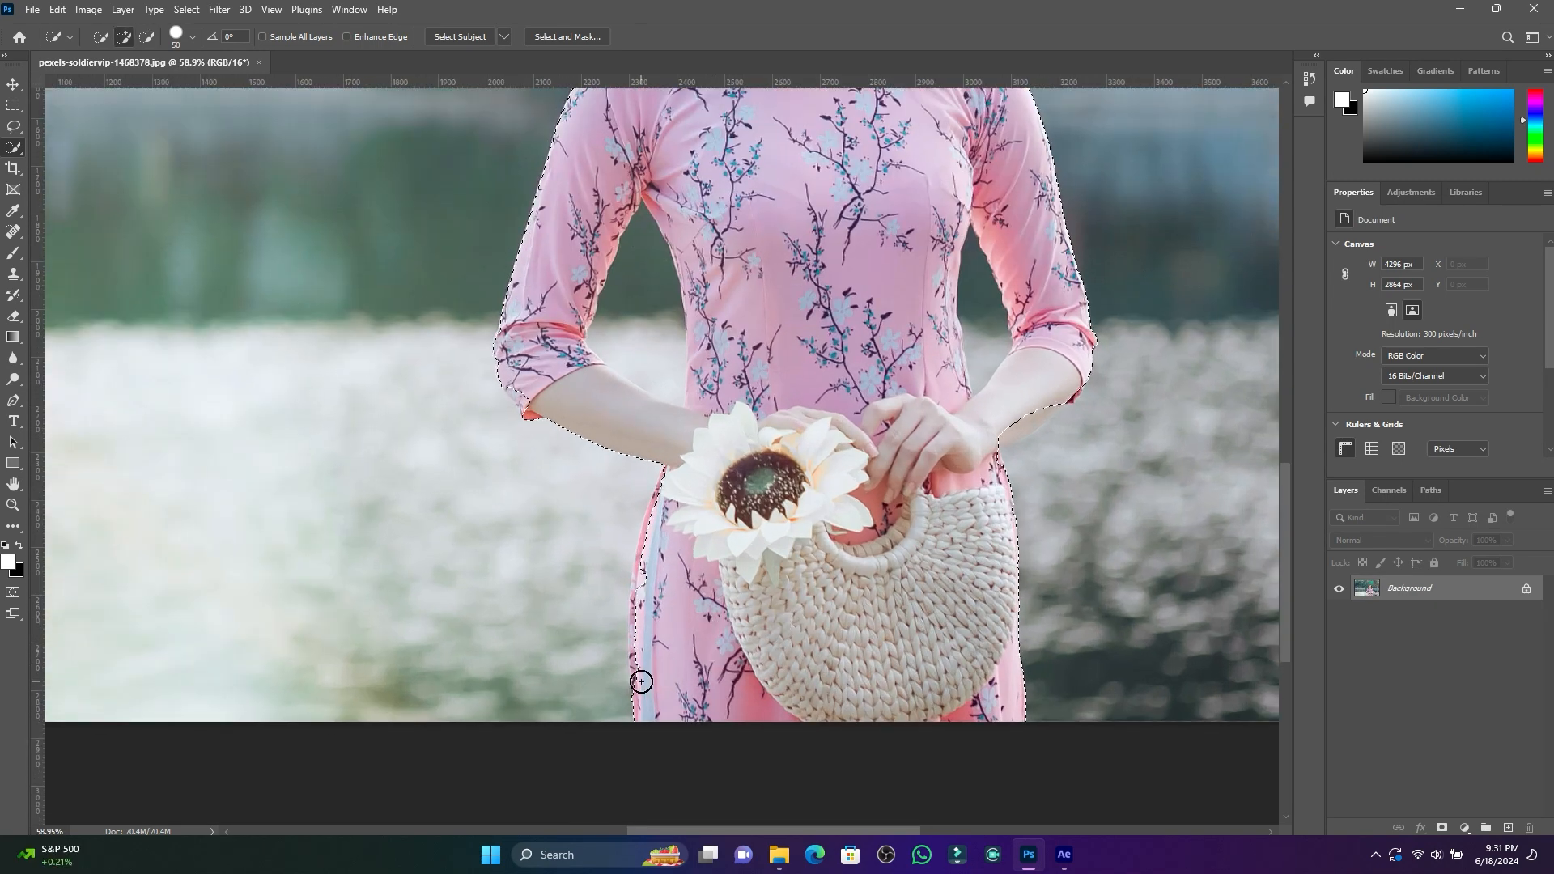
left_click_drag(645, 632, 672, 478)
left_click_drag(544, 403, 518, 389)
left_click_drag(1017, 403, 1061, 396)
Subtract the two background gaps between the woman's arms and torso from the selection.
scroll(1024, 392, "up", 6)
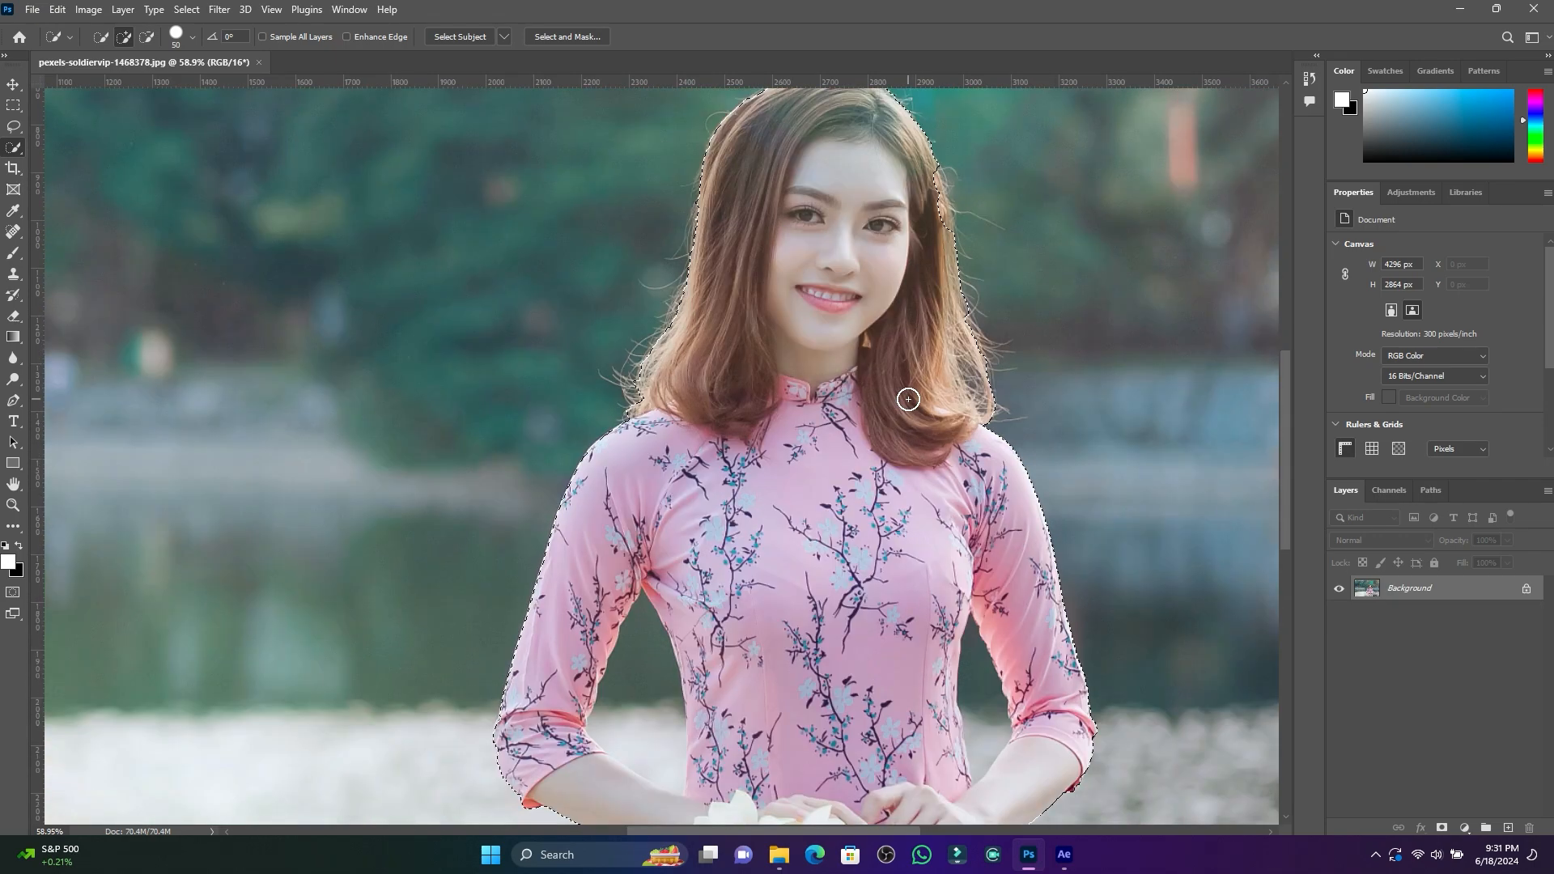
scroll(908, 398, "up", 1)
scroll(909, 400, "down", 3)
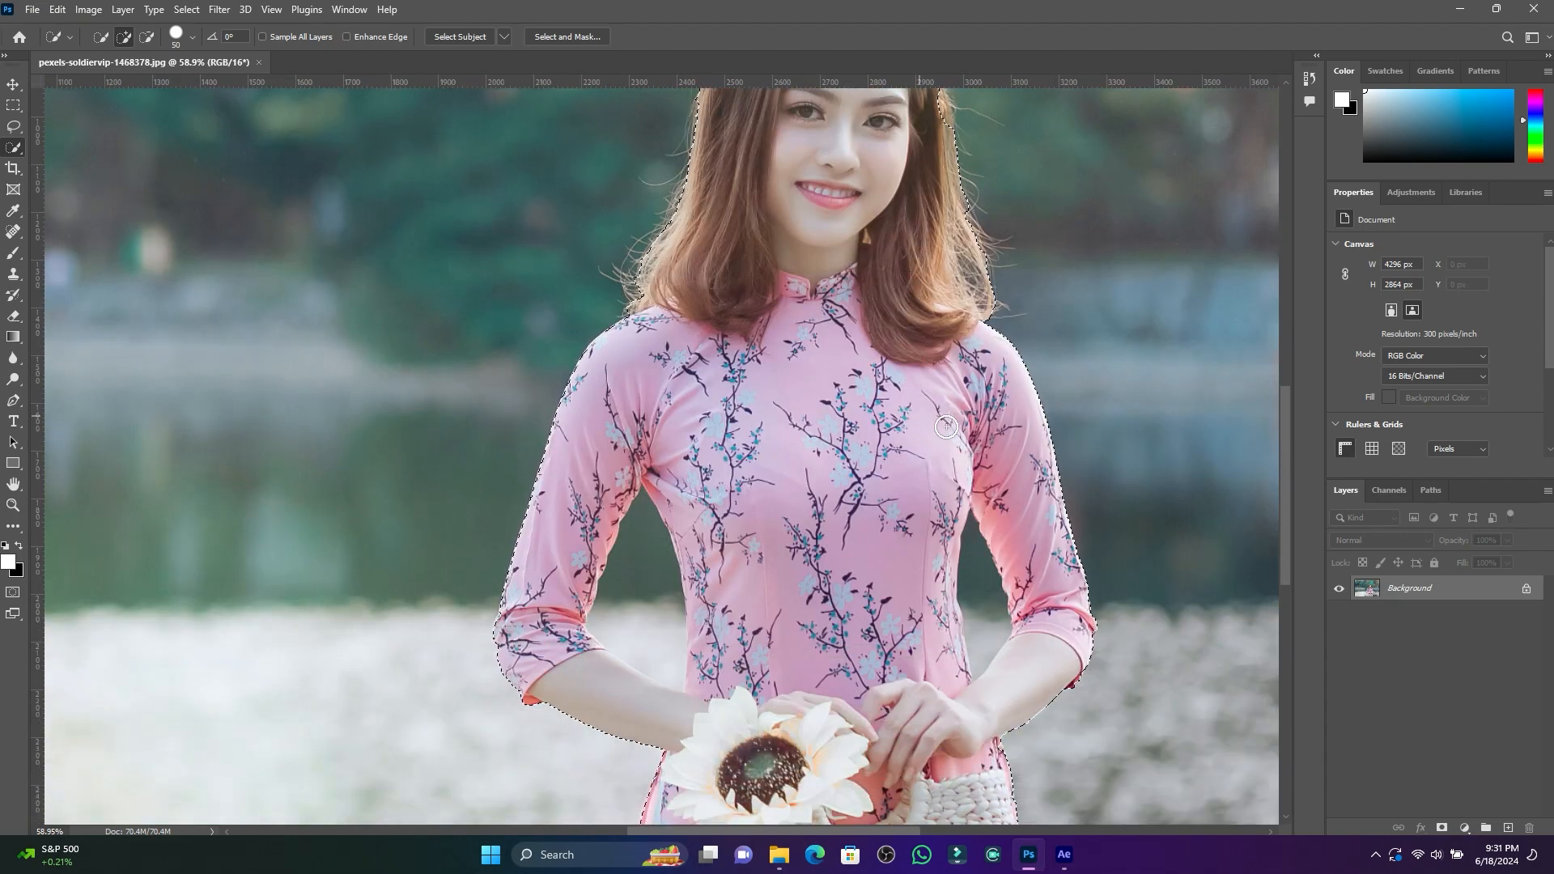
left_click(146, 38)
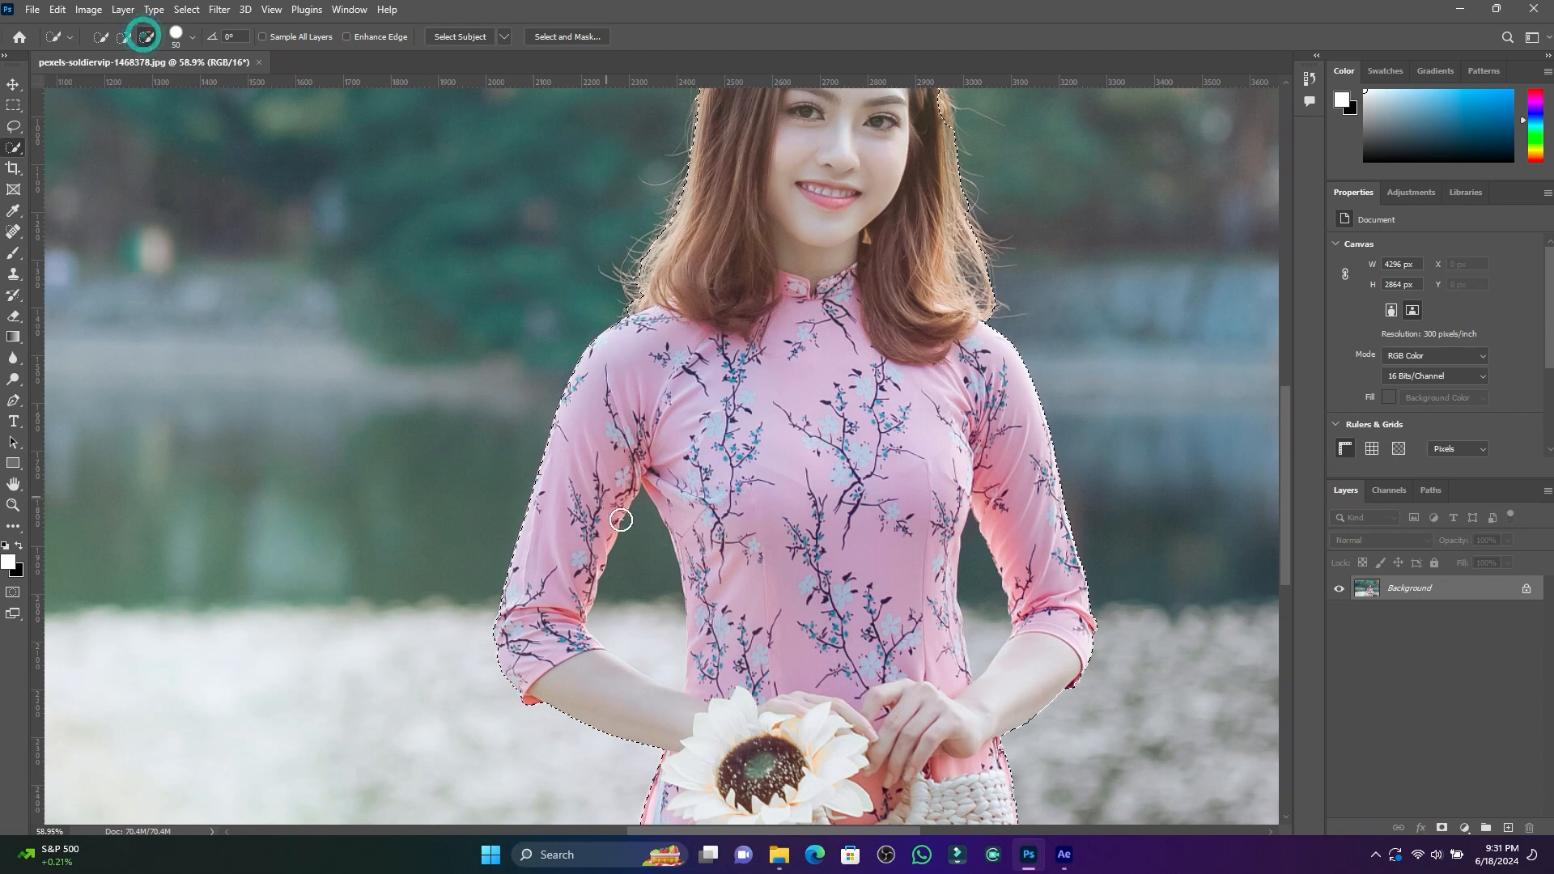
mouse_move(639, 538)
left_mouse_down()
mouse_move(646, 641)
mouse_move(676, 644)
left_mouse_up()
left_click_drag(975, 566, 980, 632)
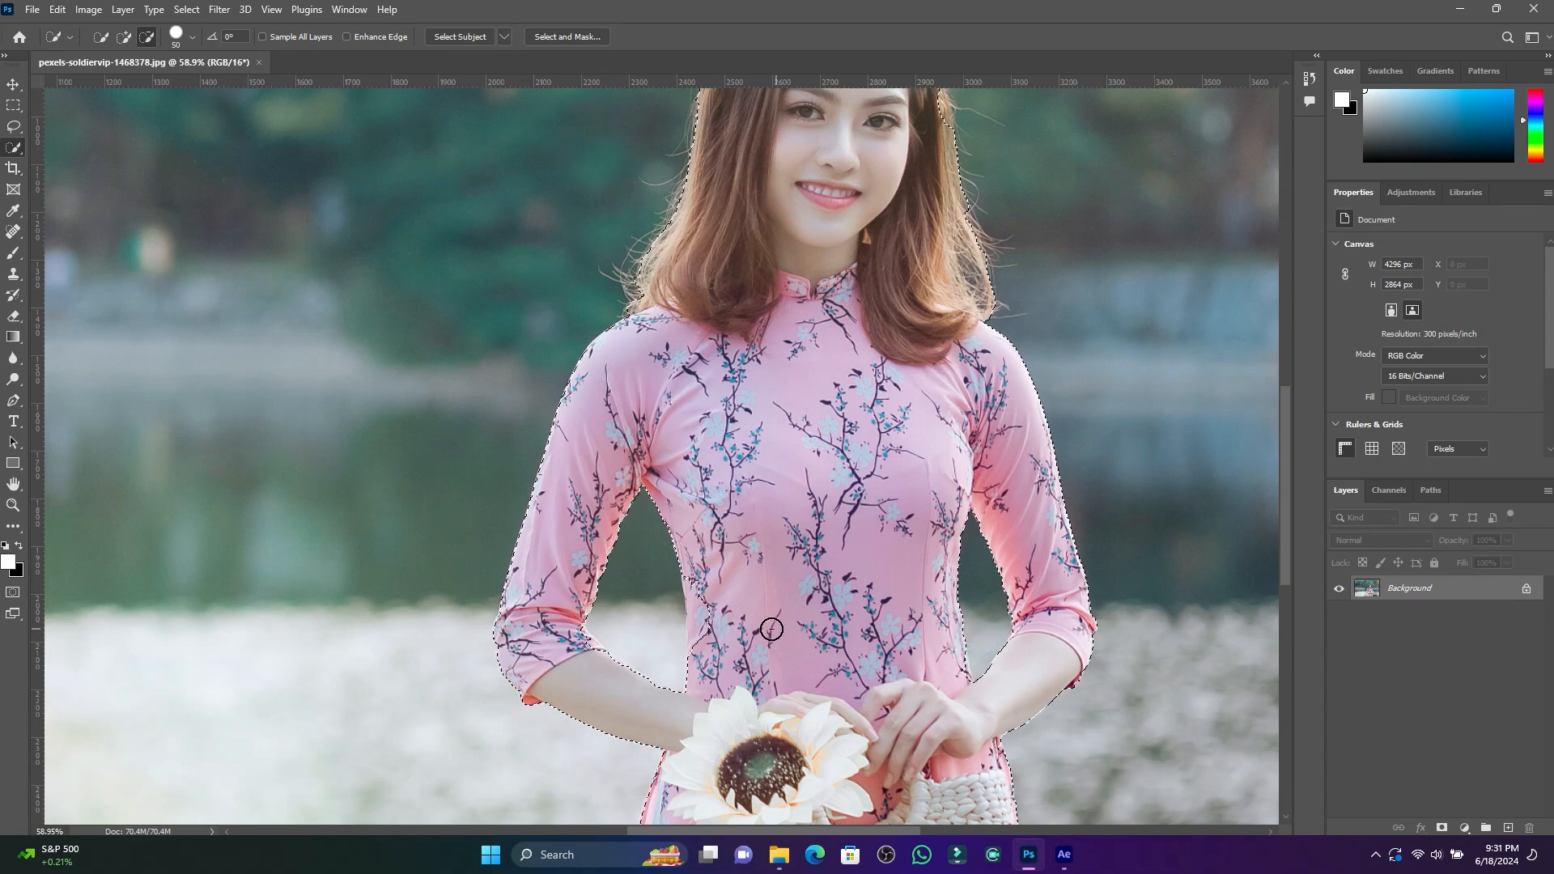
Return Quick Selection to add mode, check the outline around the hair, and copy the selected woman onto a new layer.
left_click(123, 37)
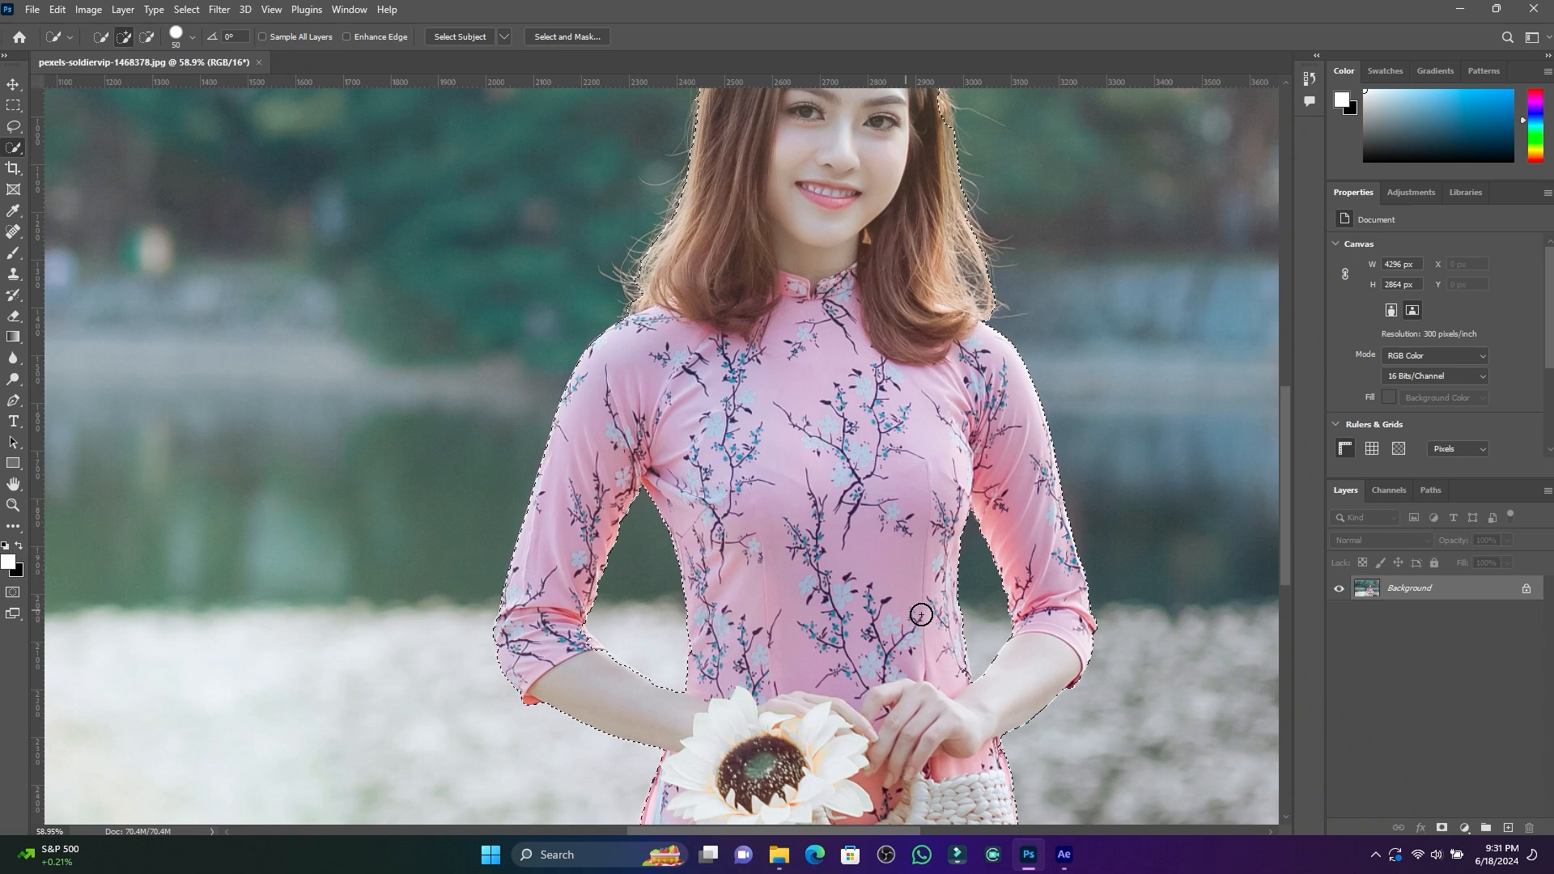
scroll(957, 604, "down", 3)
scroll(931, 551, "down", 2)
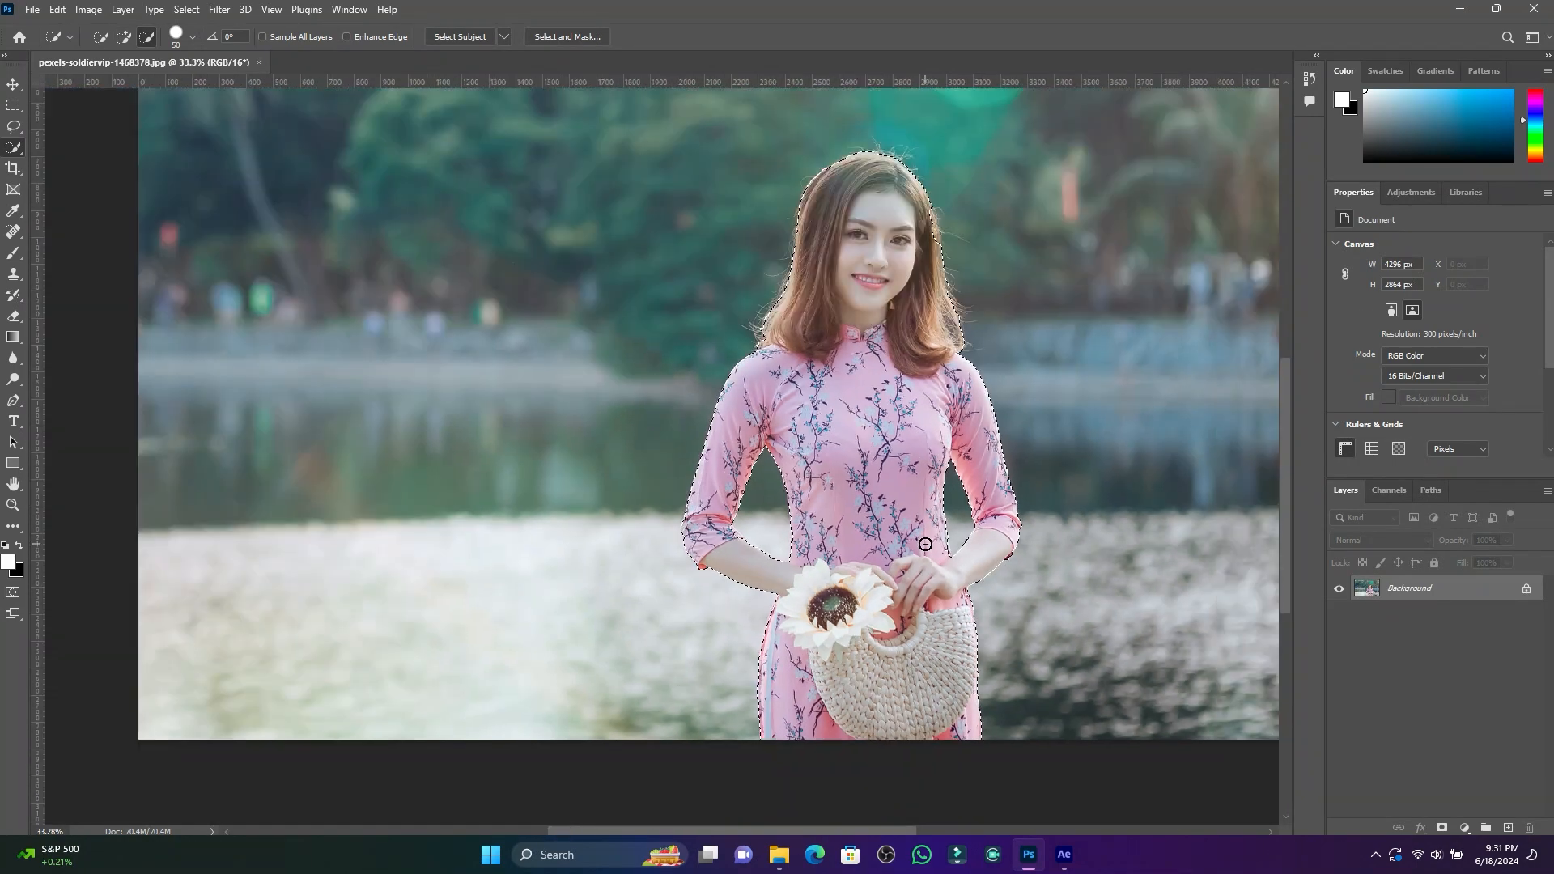
scroll(947, 523, "up", 3)
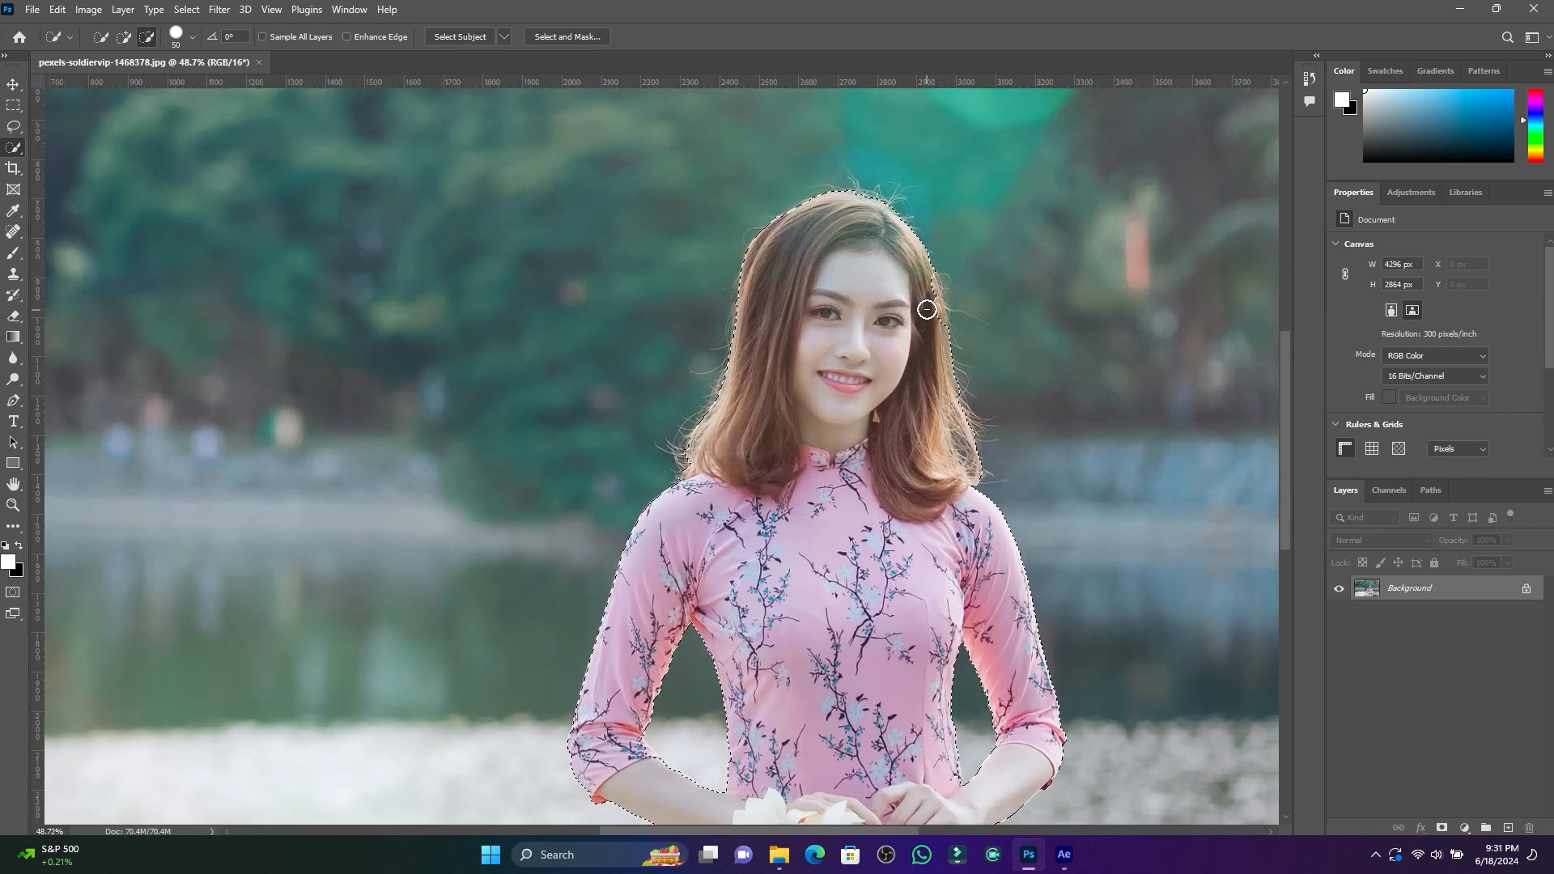
scroll(926, 309, "up", 2)
left_click(124, 37)
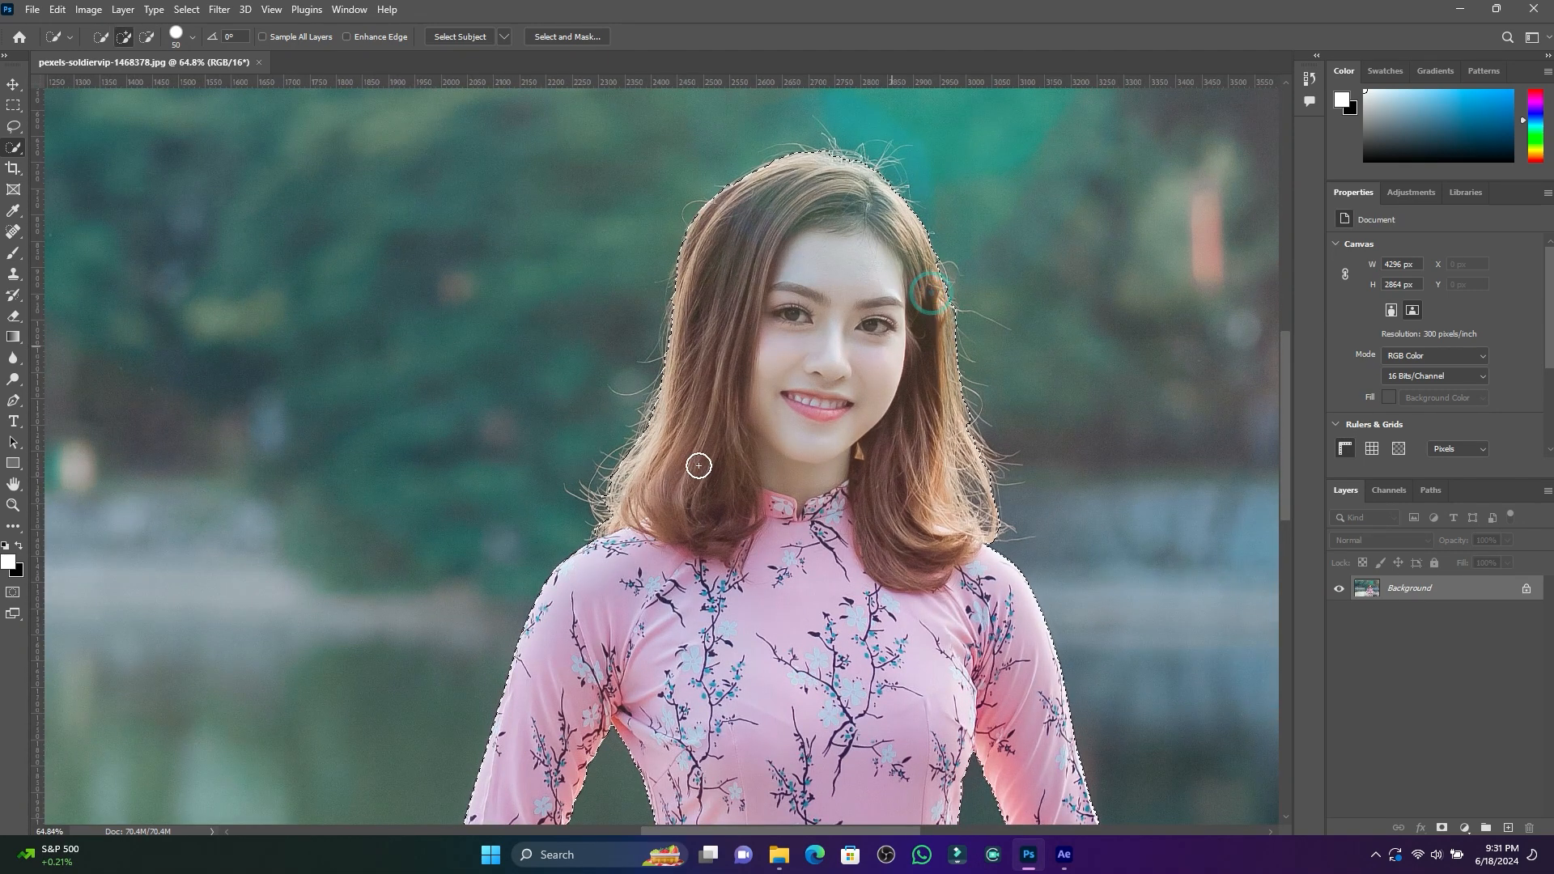
scroll(692, 458, "down", 2)
scroll(751, 446, "down", 3)
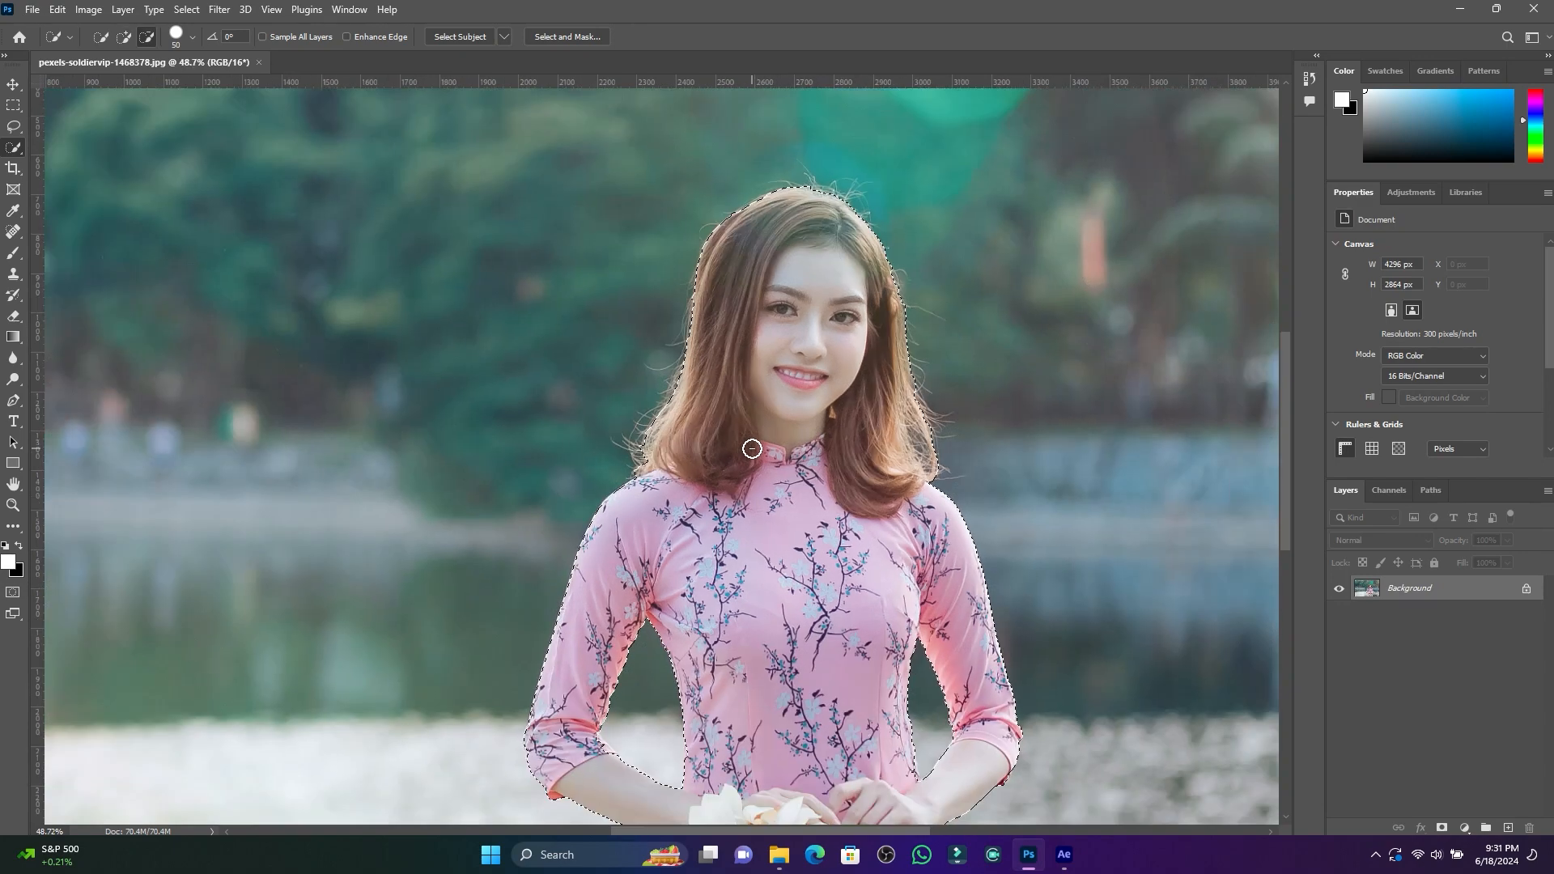
key("ctrl+j")
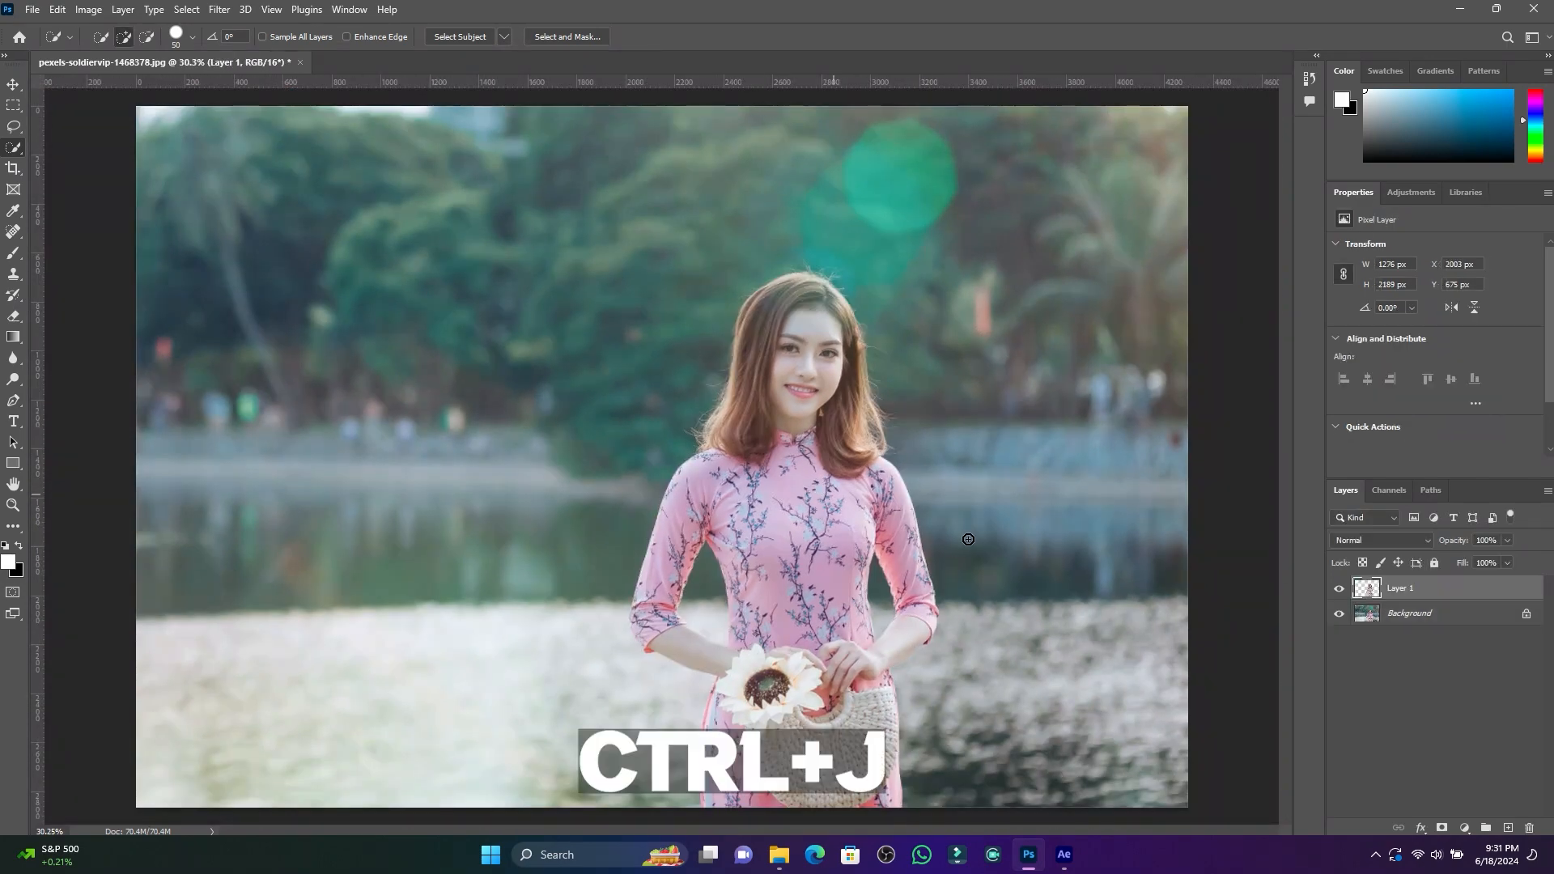
Check the woman's cutout against the original photo by hiding and showing the Background and Layer 1 in turn.
left_click(1338, 617)
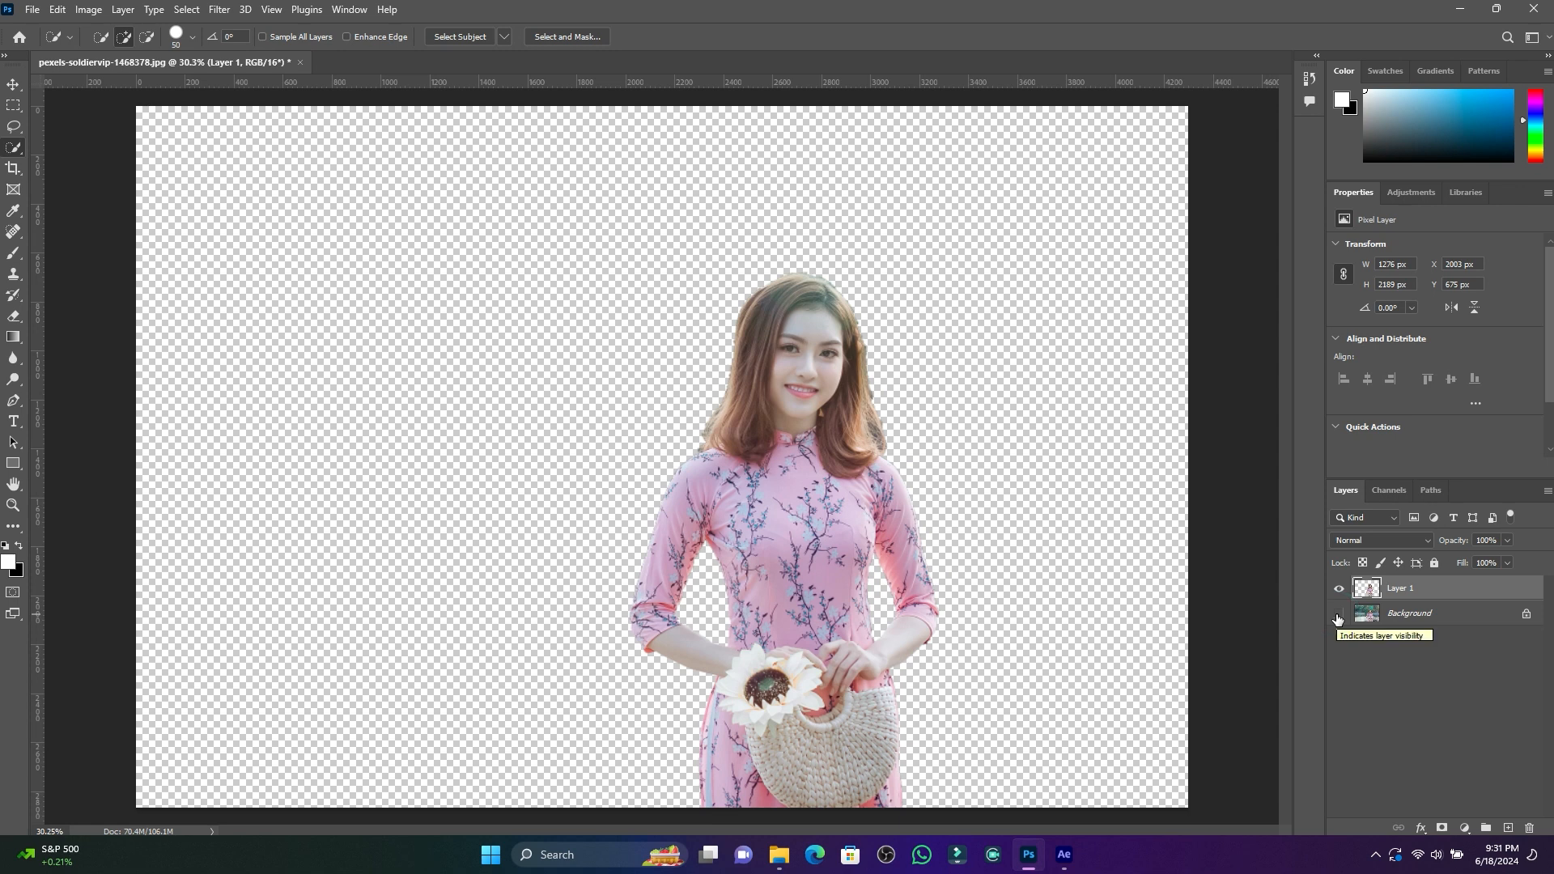
left_click(1338, 615)
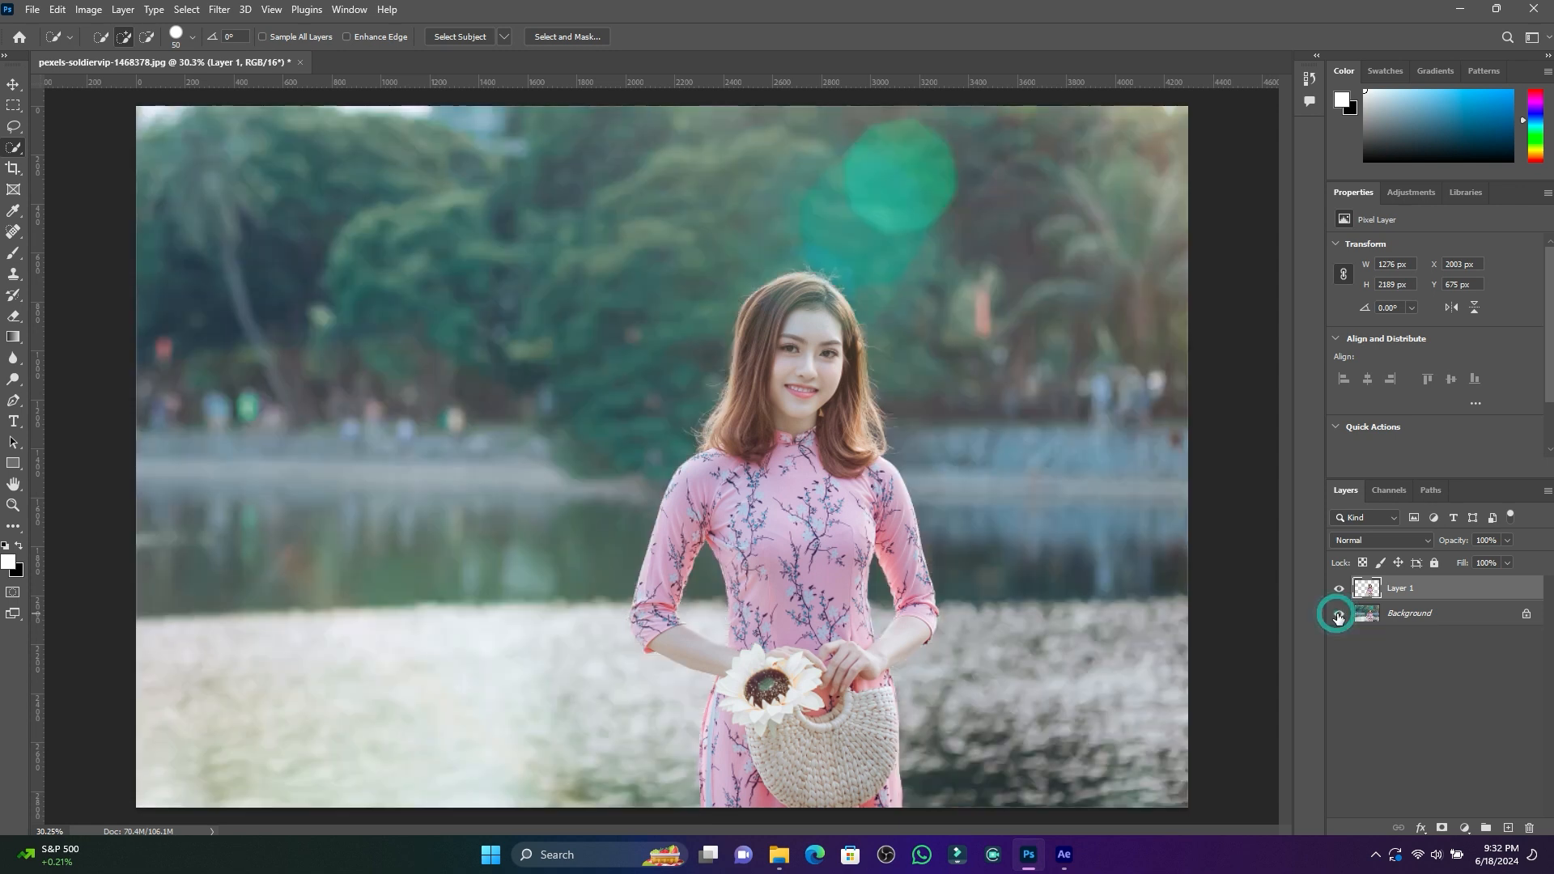
left_click(1339, 589)
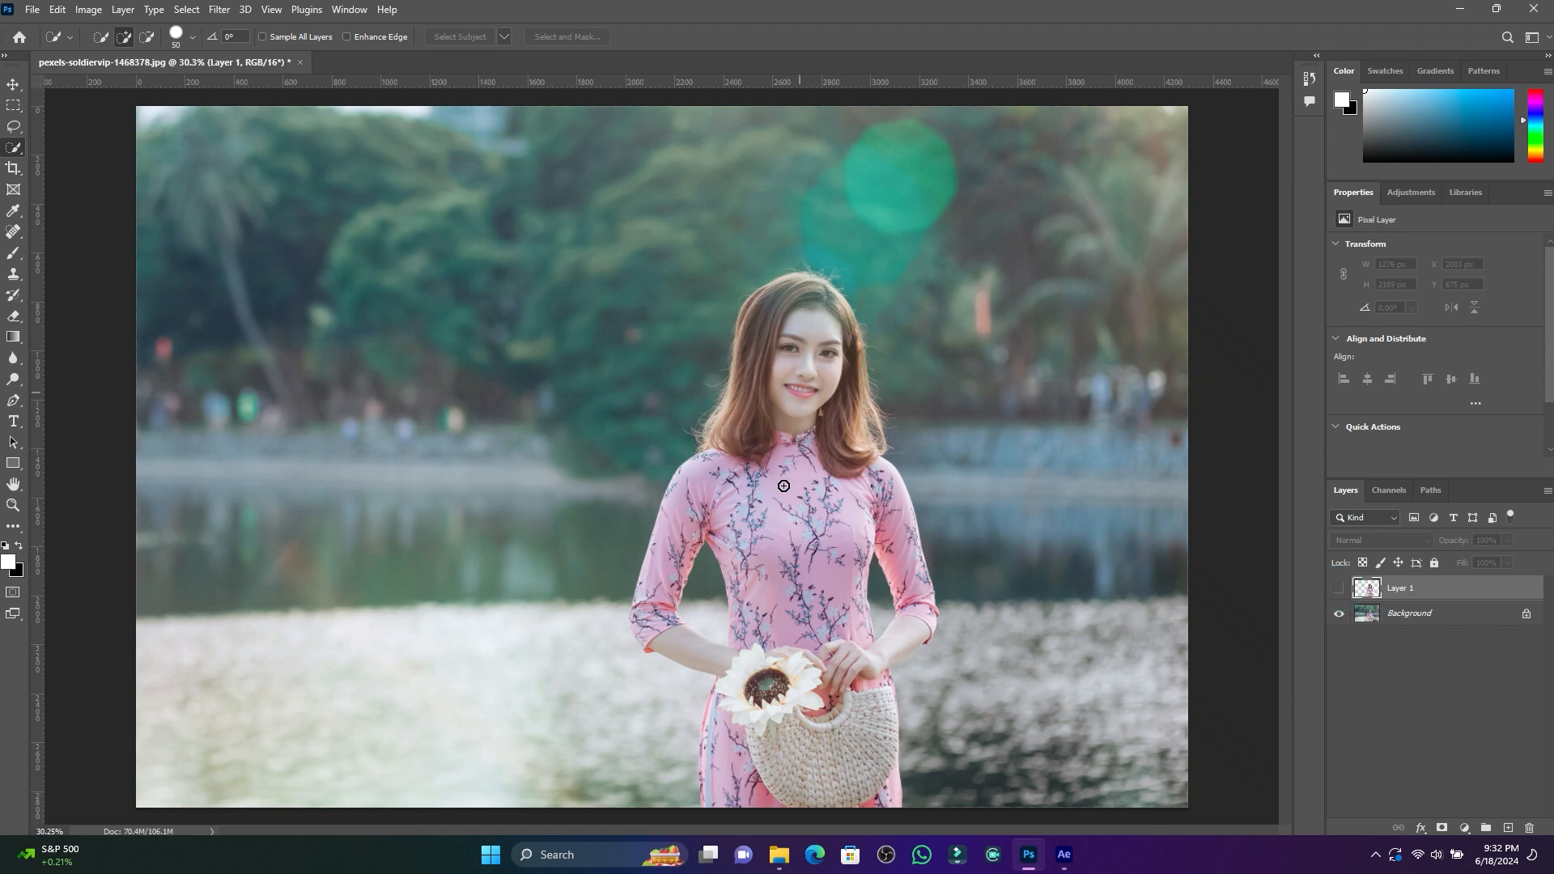
left_click(1340, 591)
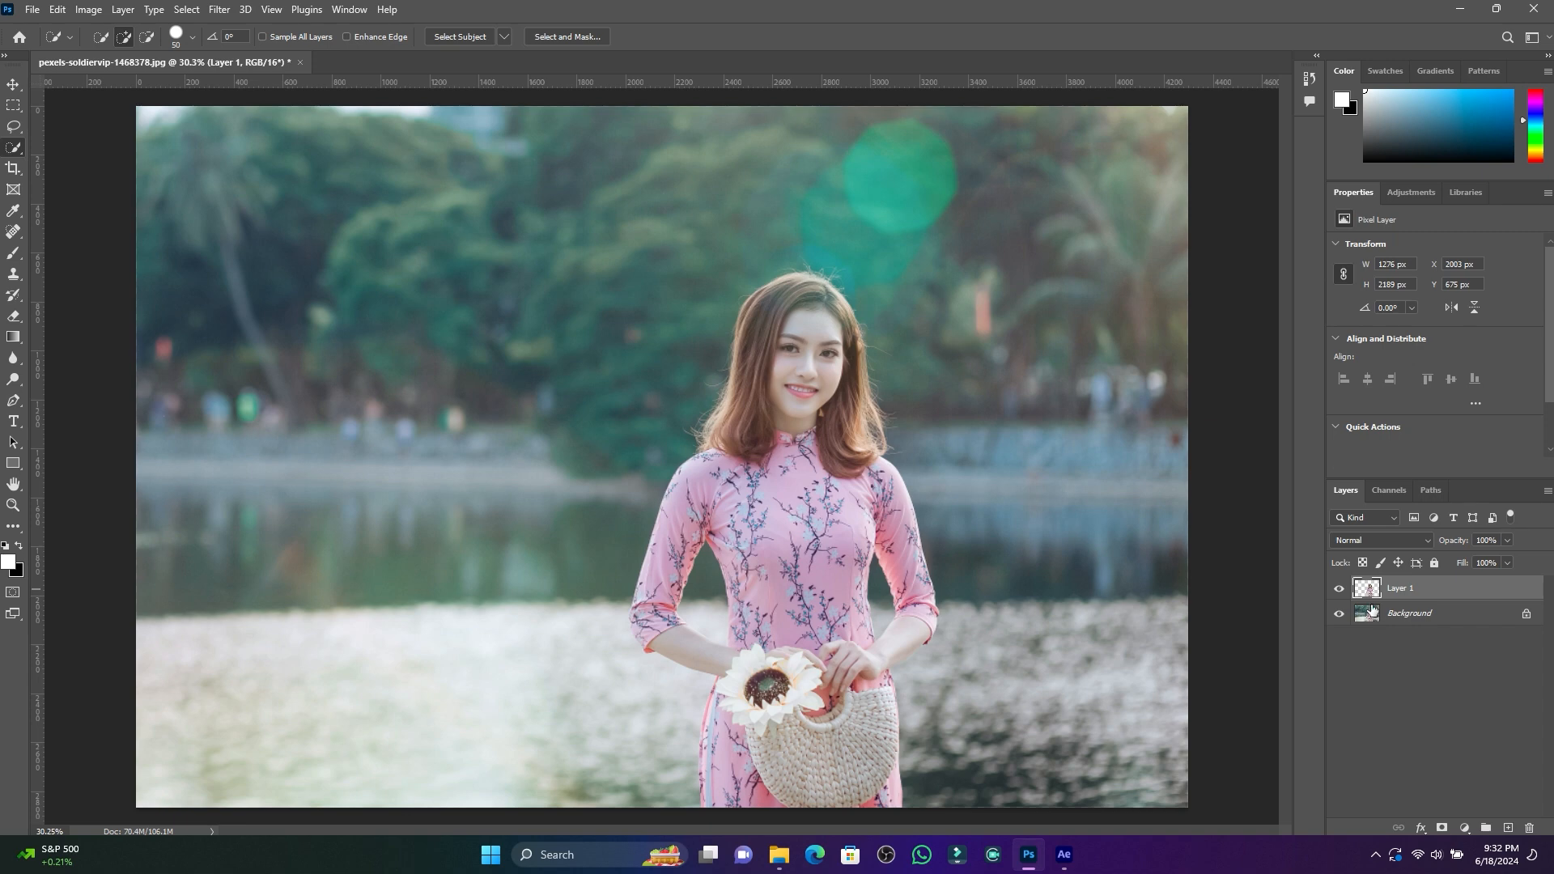
Load the outline of Layer 1 as a selection, make the Background layer active and hide Layer 1.
left_click(1368, 591, "ctrl")
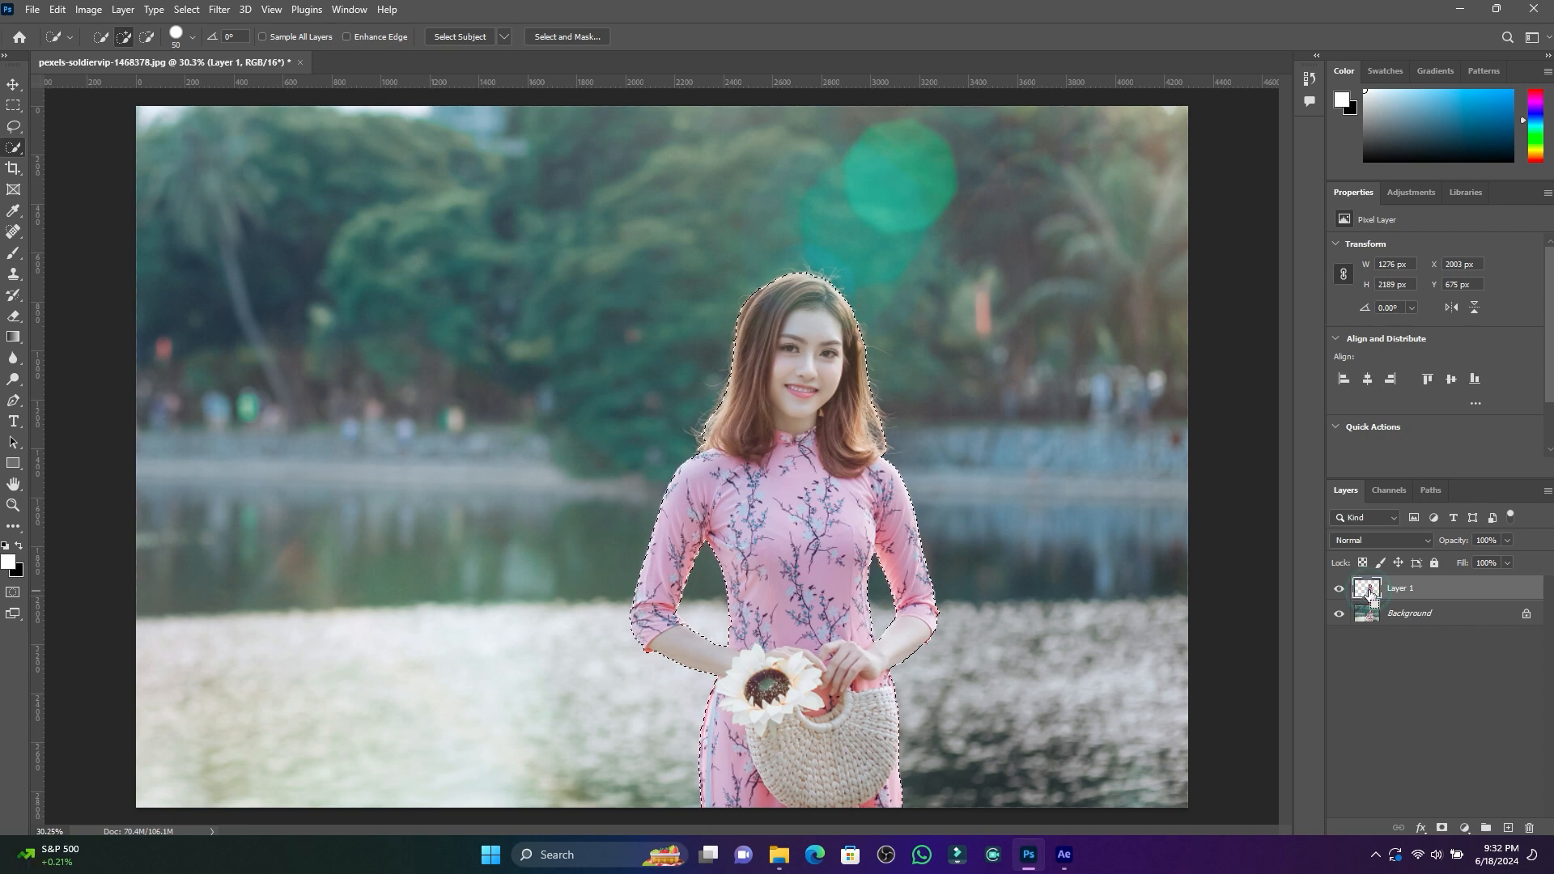
left_click(1368, 613)
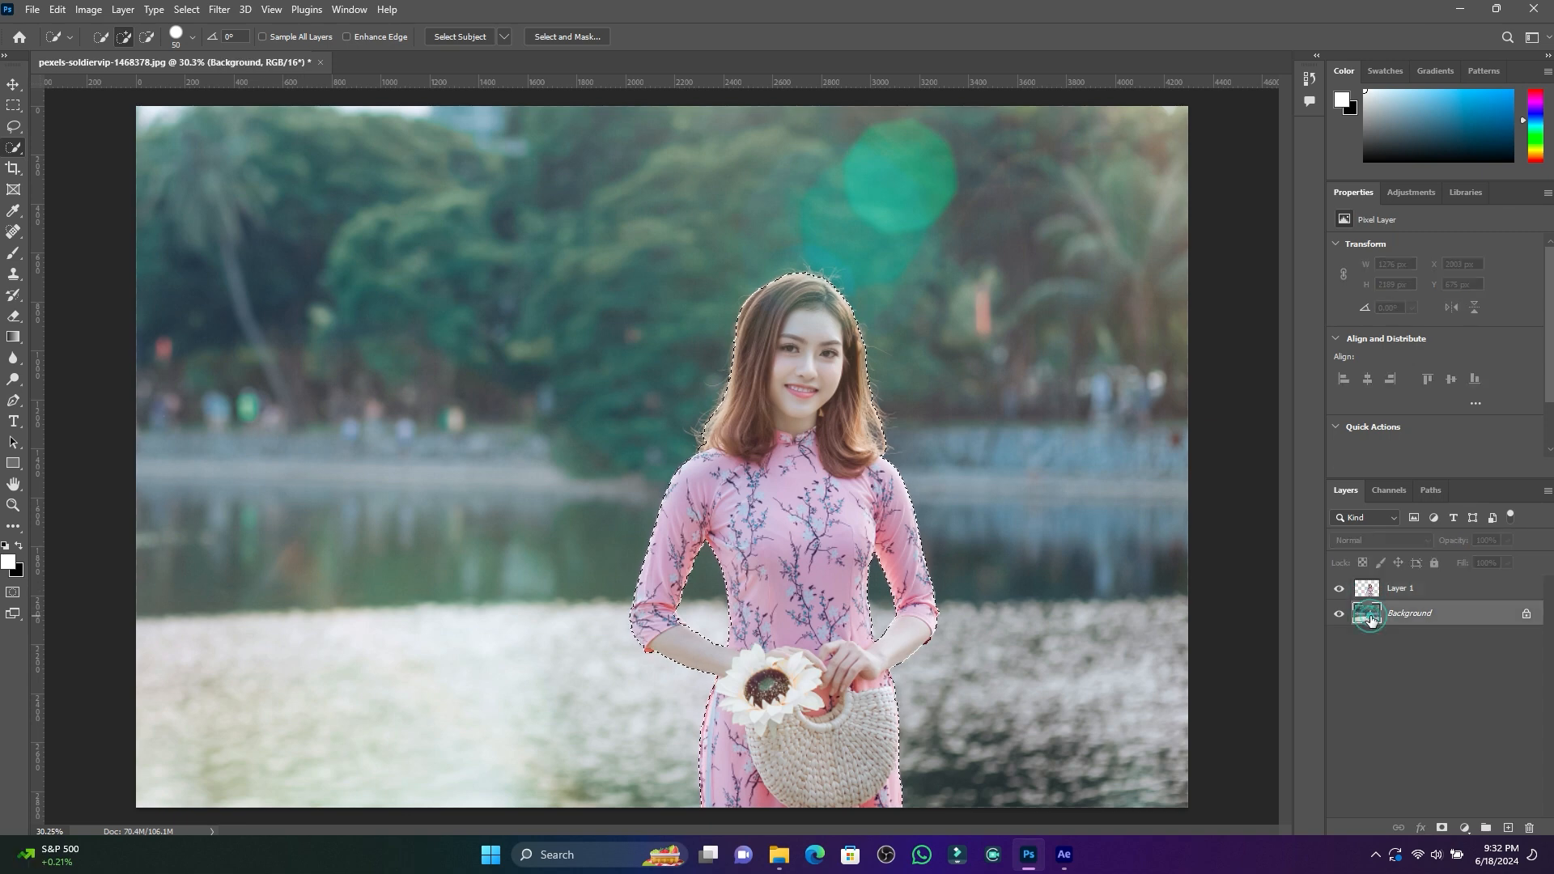
left_click(1340, 588)
Fill the selected woman's area on the Background layer using Content-Aware contents, and deselect.
left_click(58, 10)
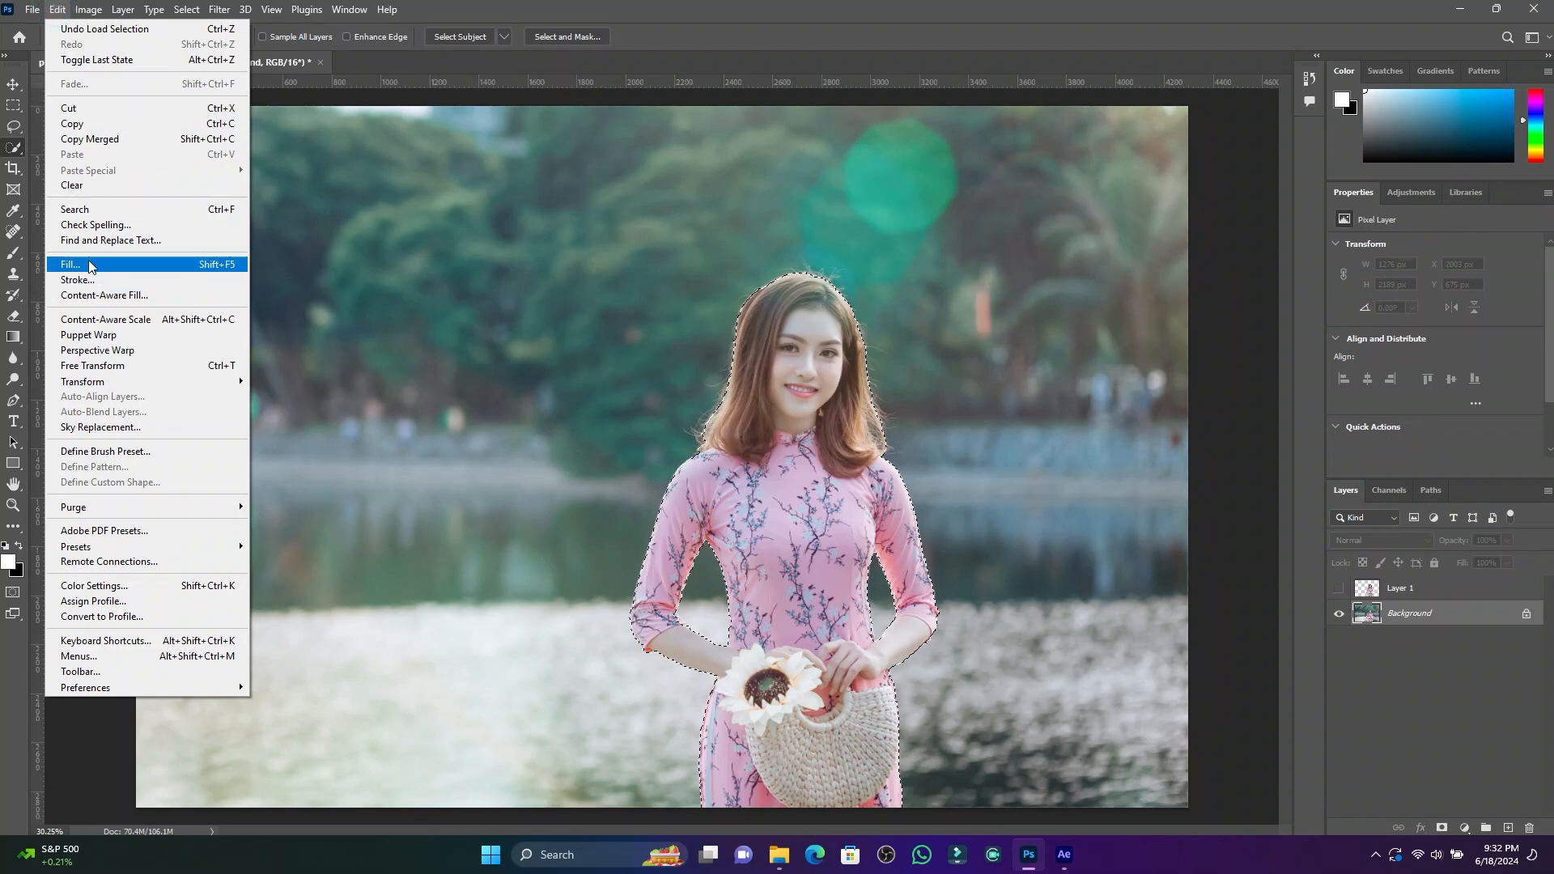
left_click(86, 264)
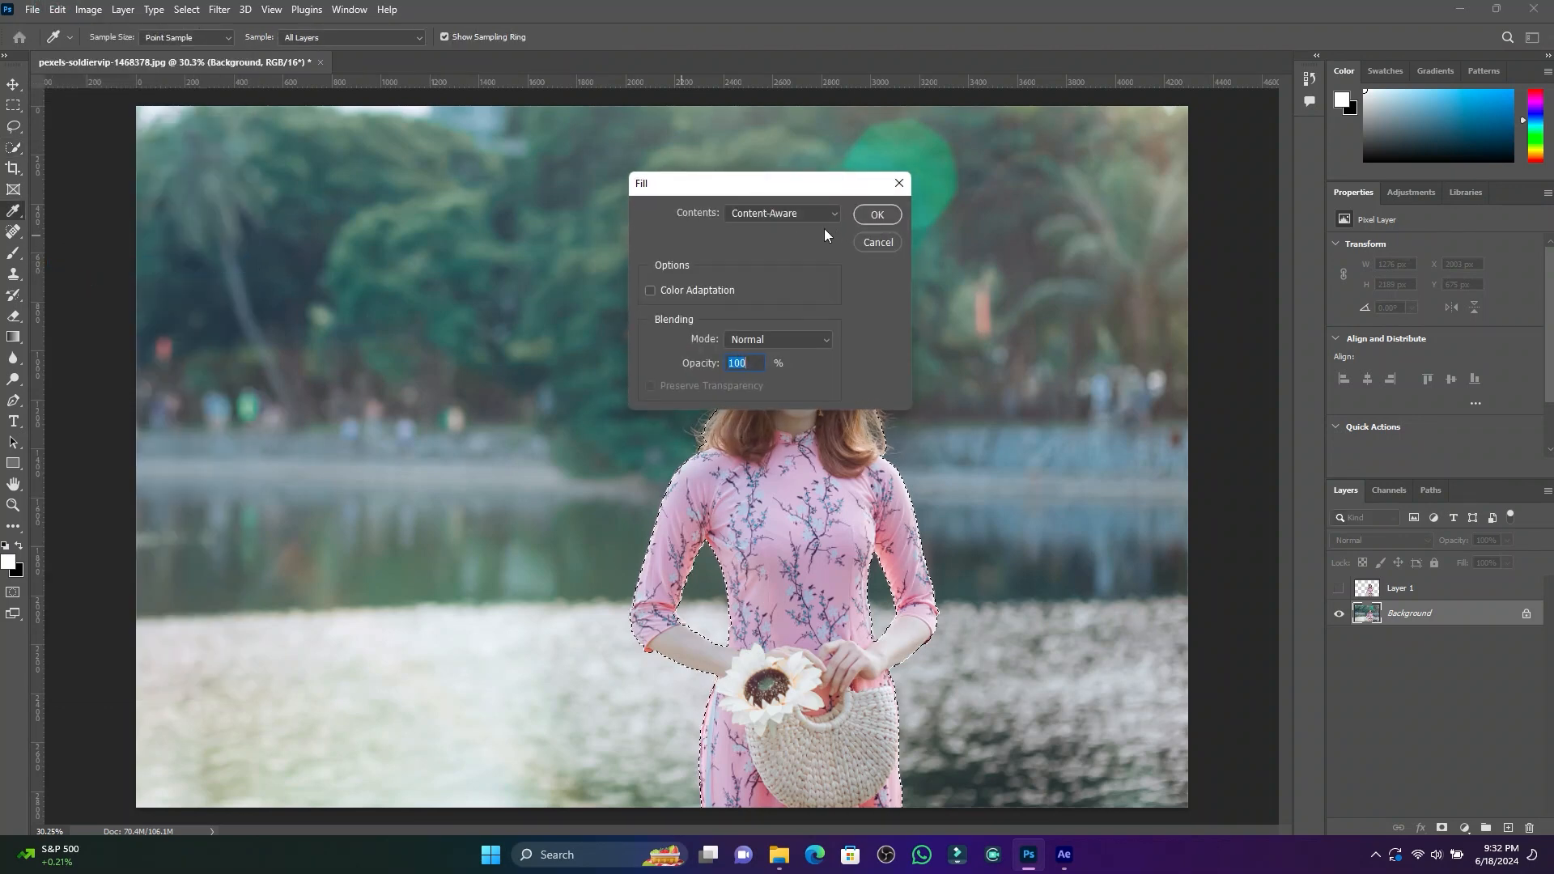
left_click(779, 215)
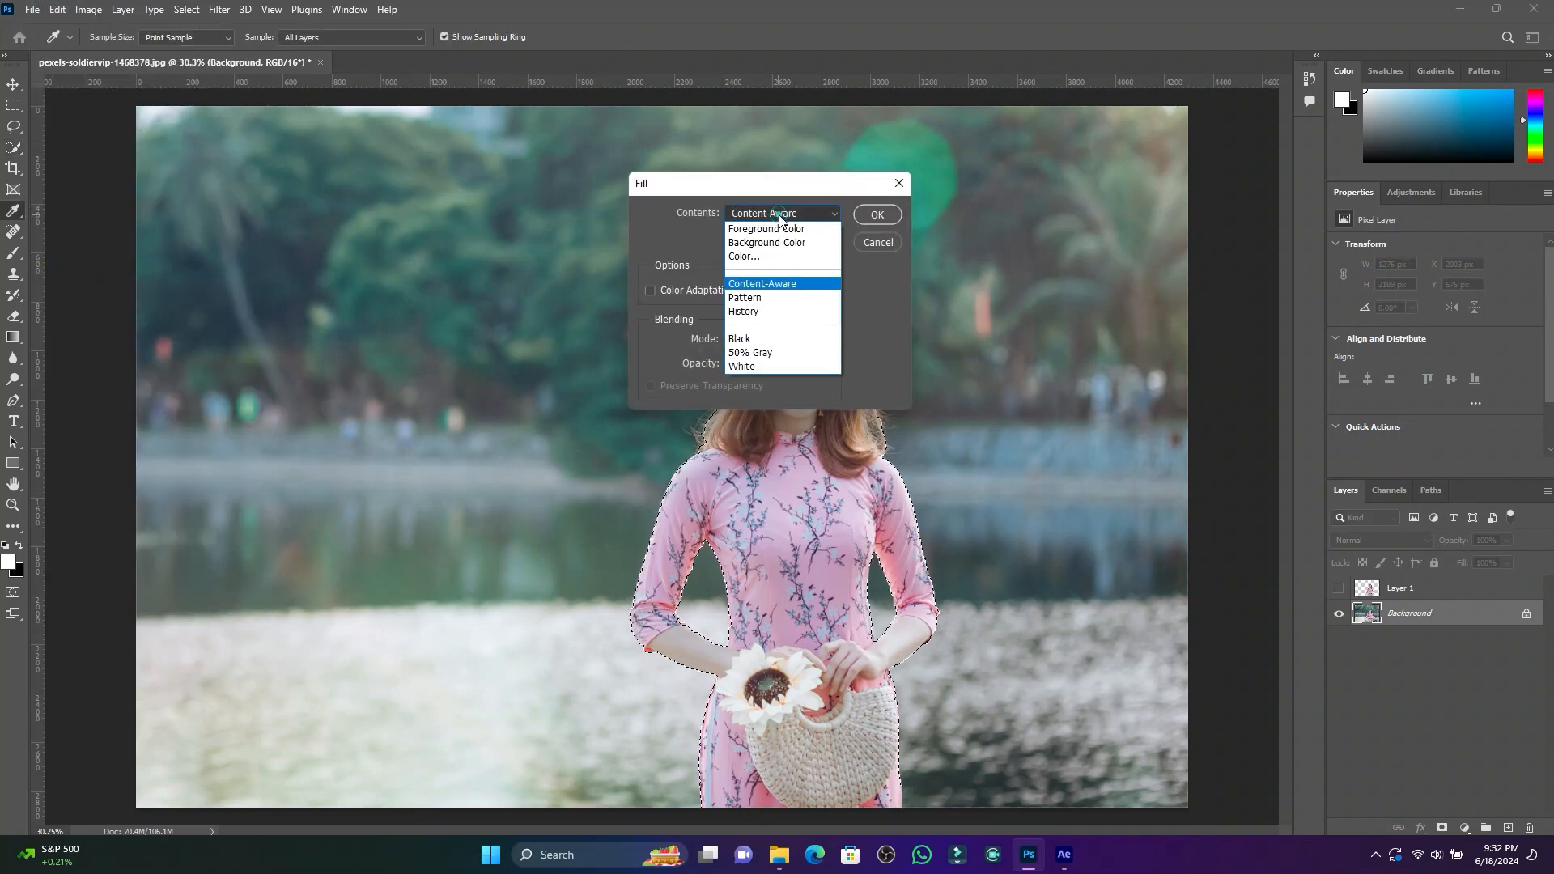
left_click(755, 281)
left_click(877, 215)
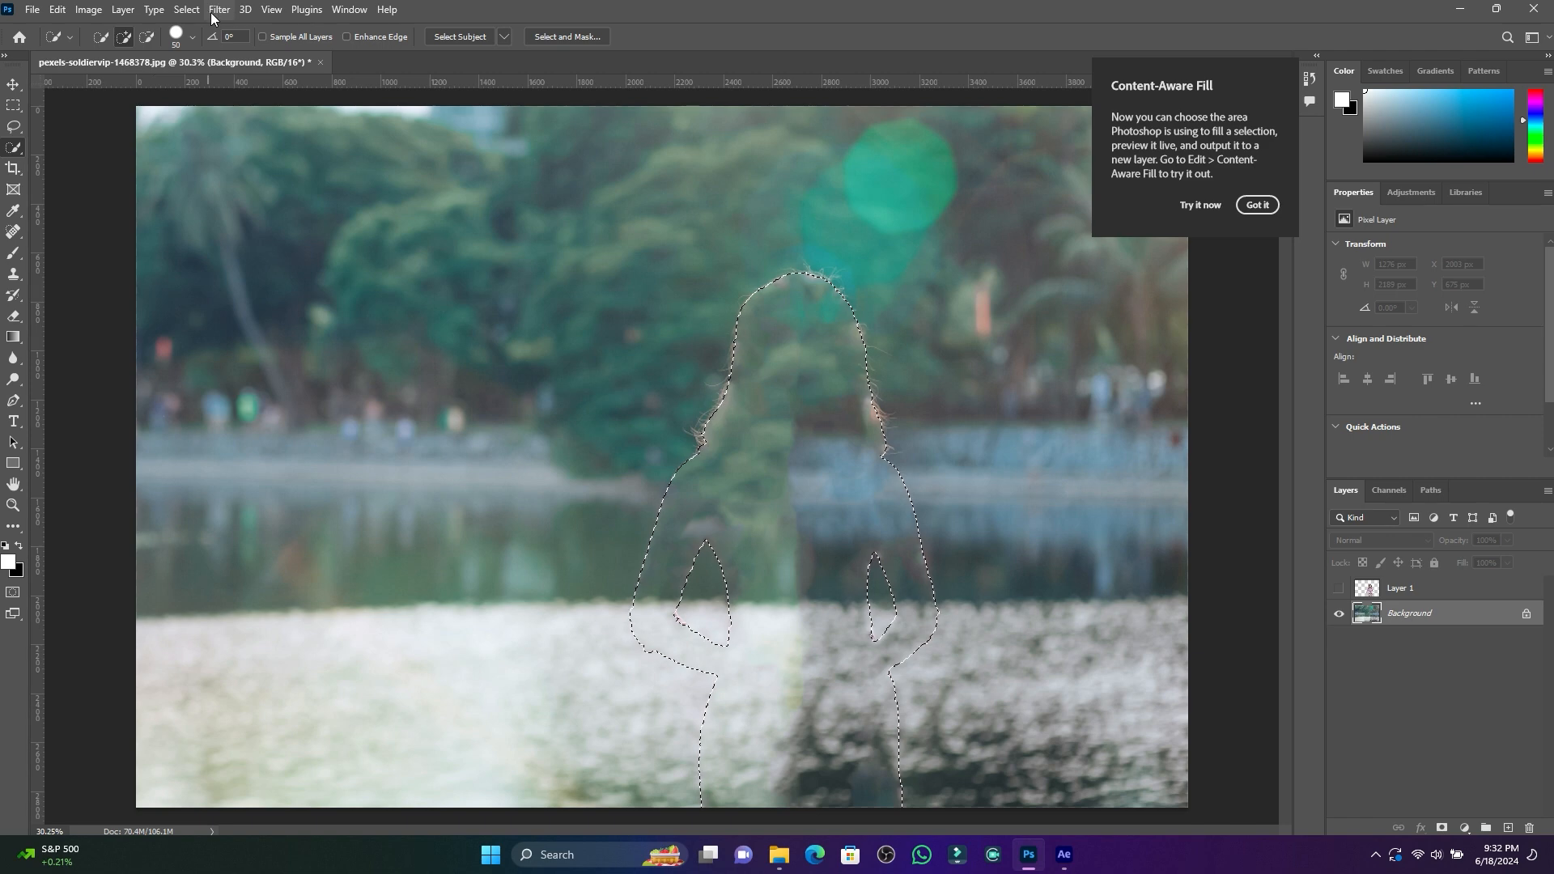
left_click(185, 10)
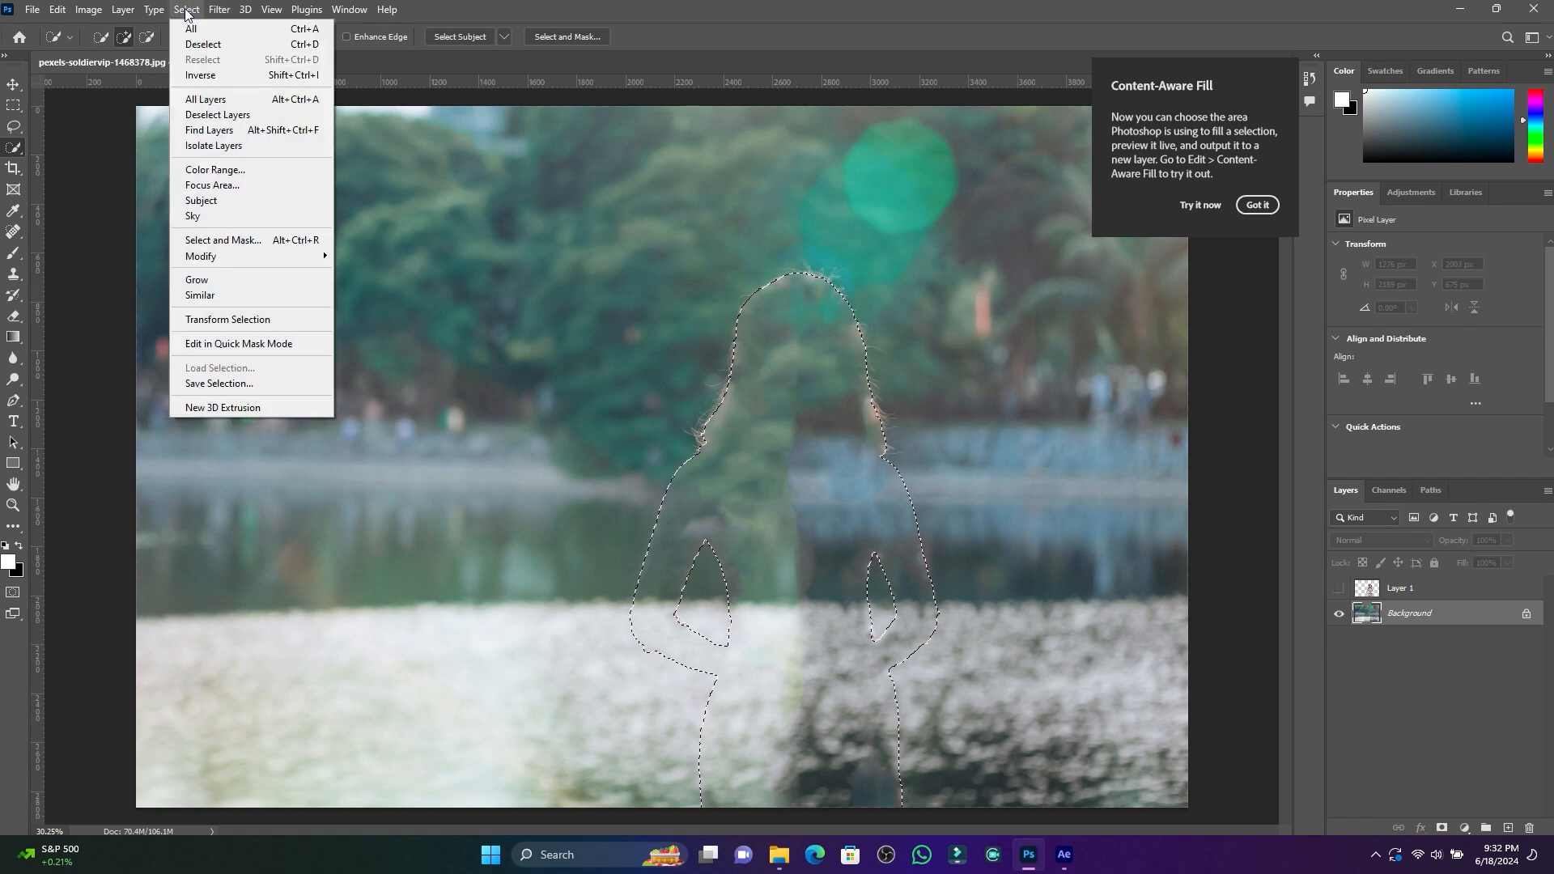
left_click(201, 44)
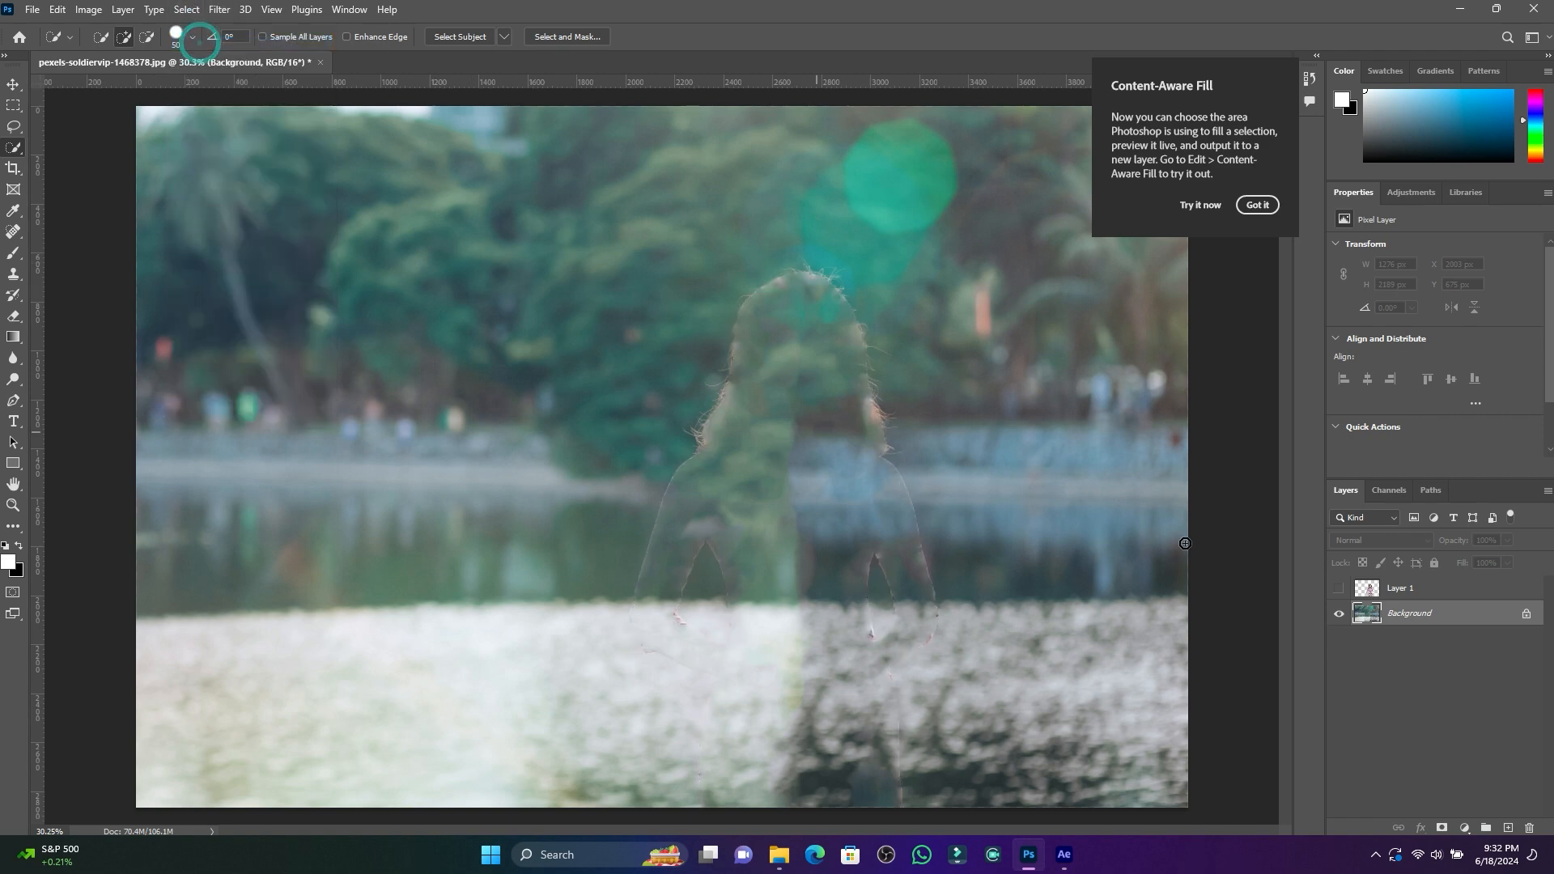
Compare the filled background with and without Layer 1 and examine the leftover outline of the woman up close.
left_click(1338, 589)
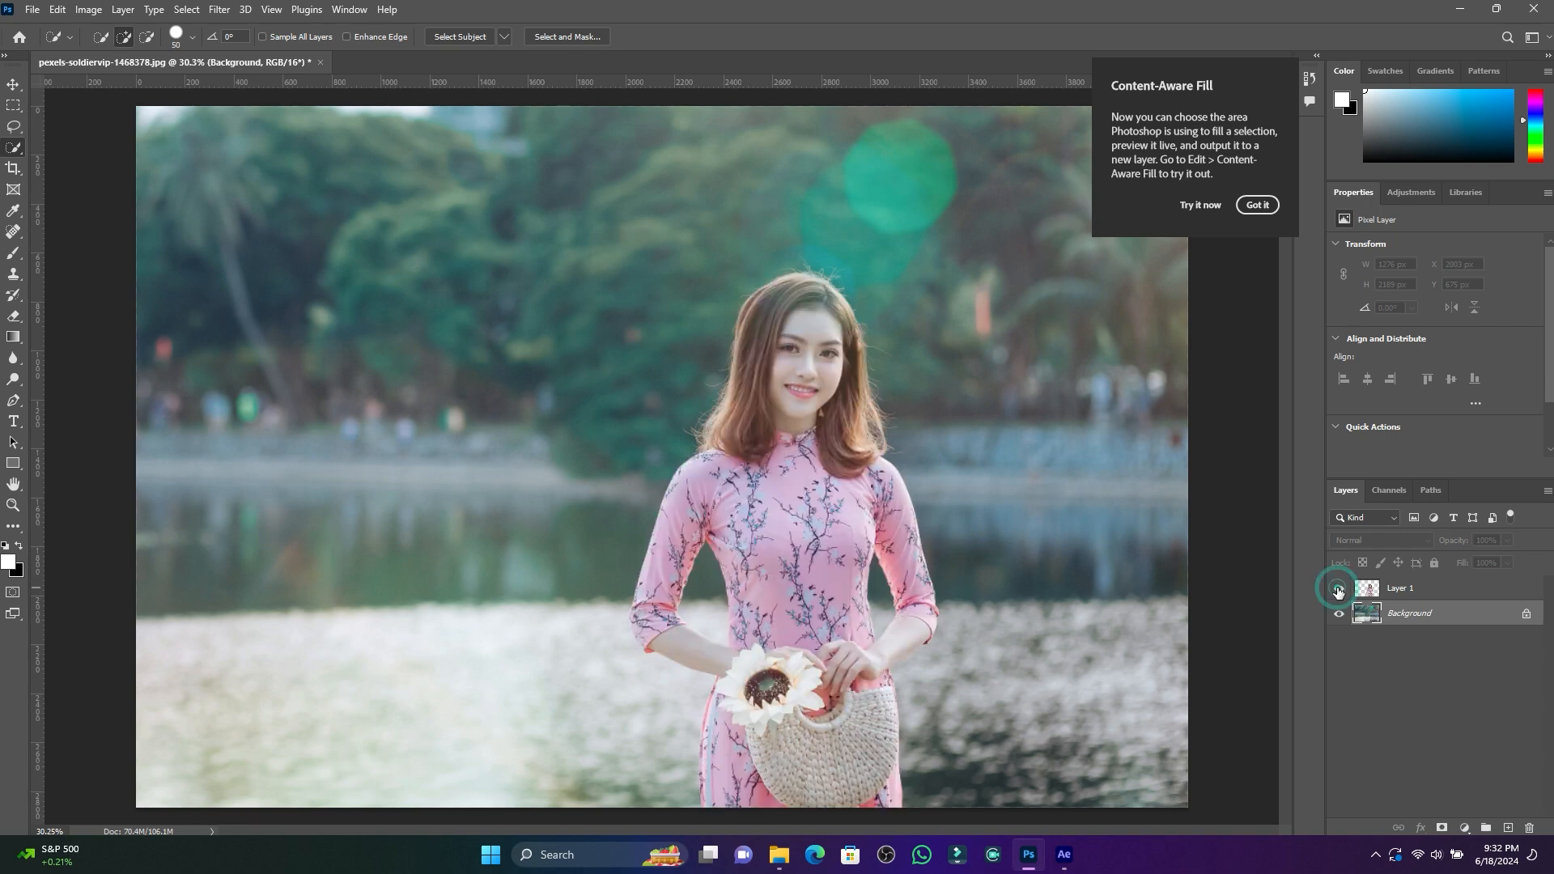
left_click(1338, 588)
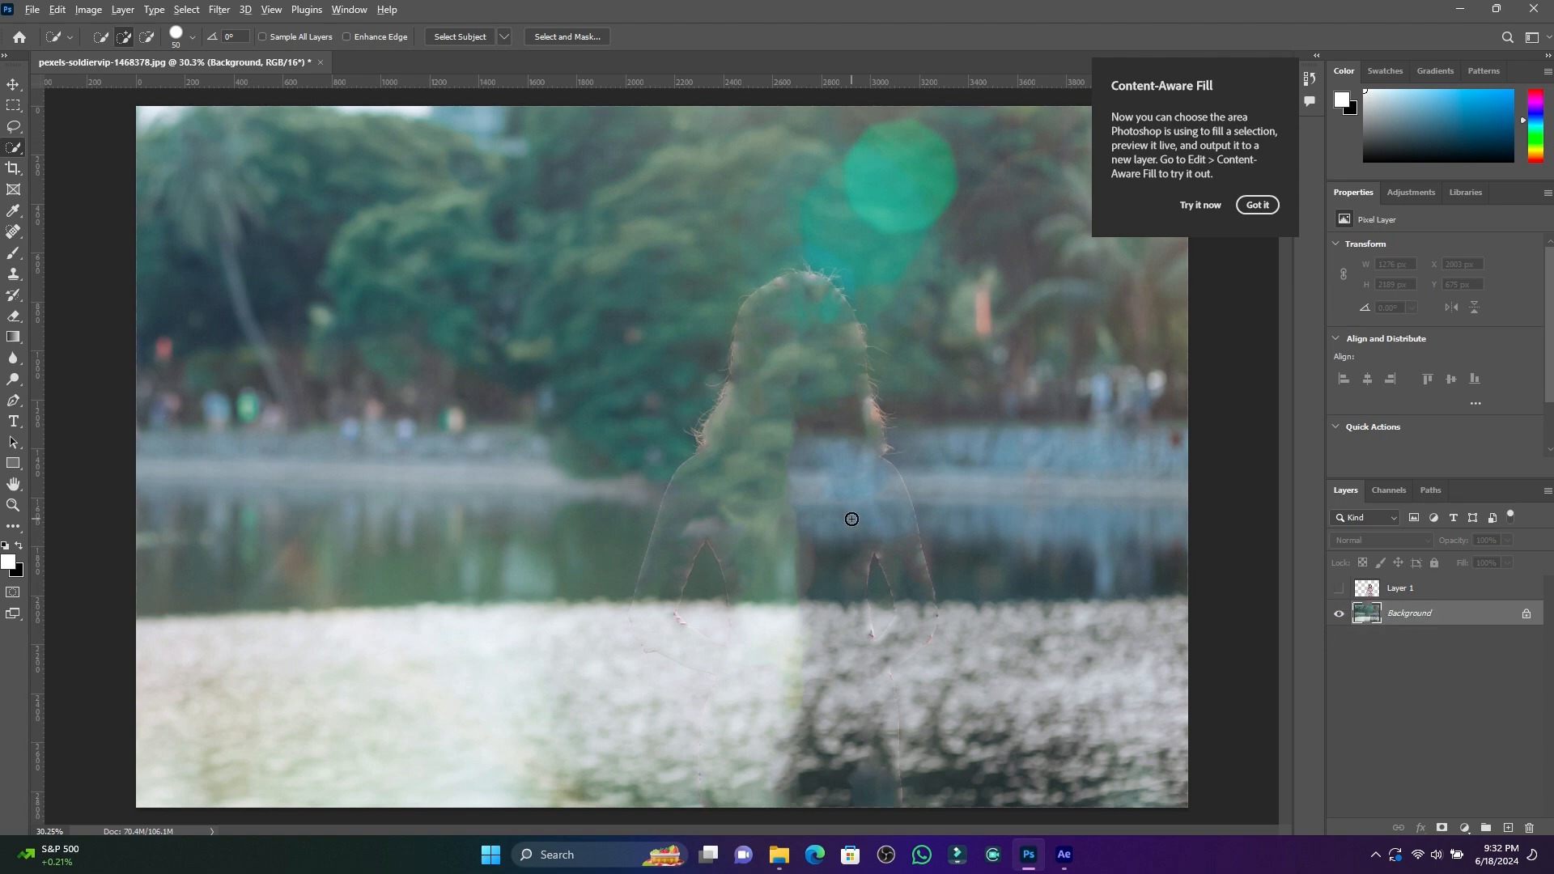
scroll(851, 519, "up", 1)
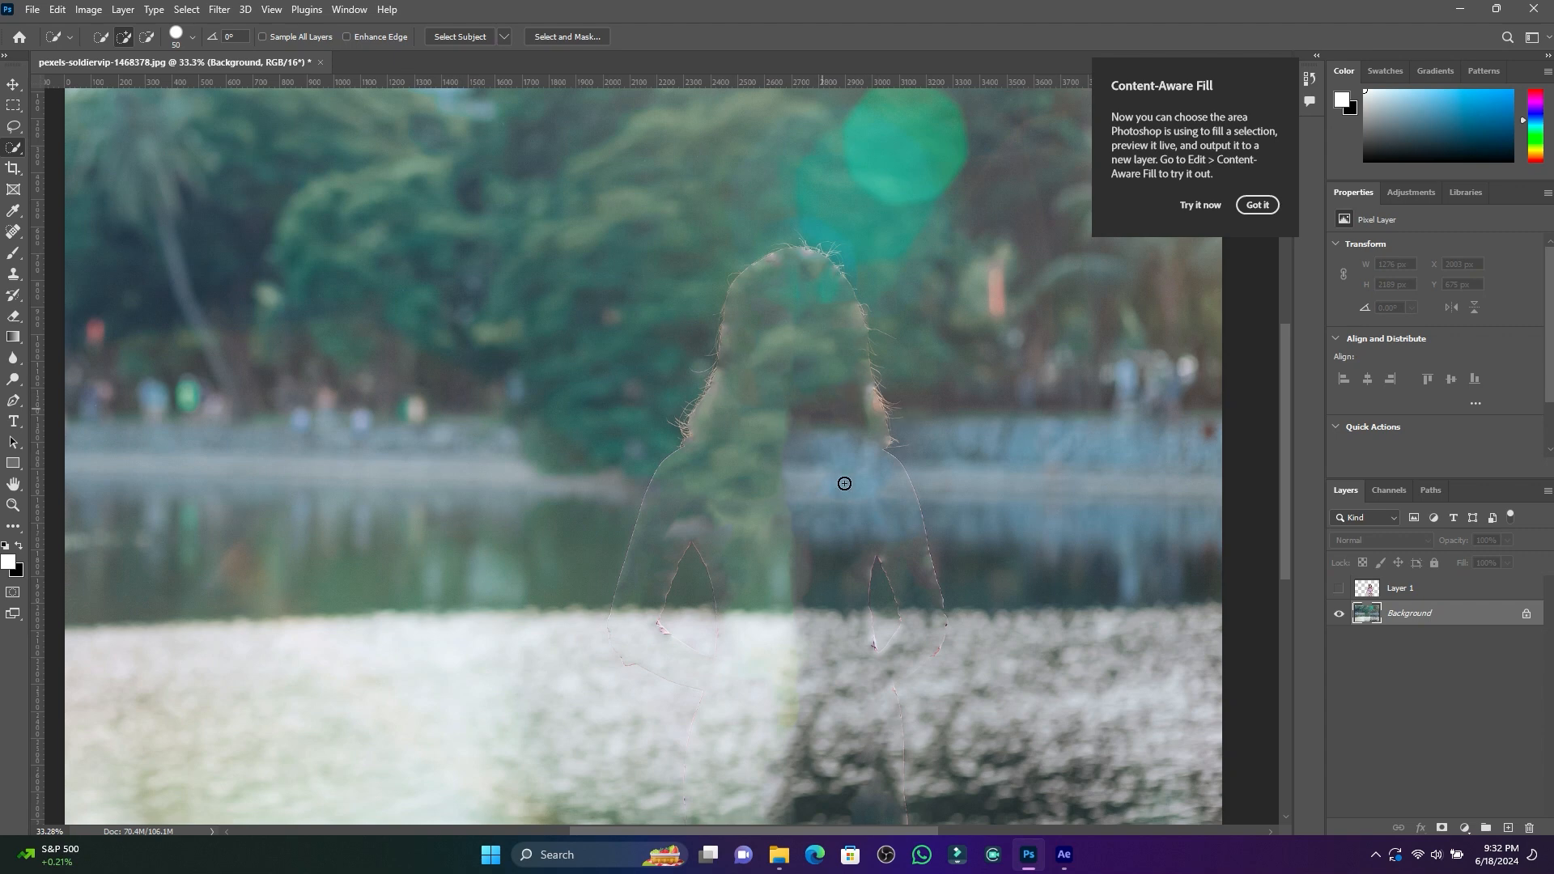
Set up the Spot Healing Brush with a size of 163 px and 45% hardness.
scroll(801, 429, "down", 2)
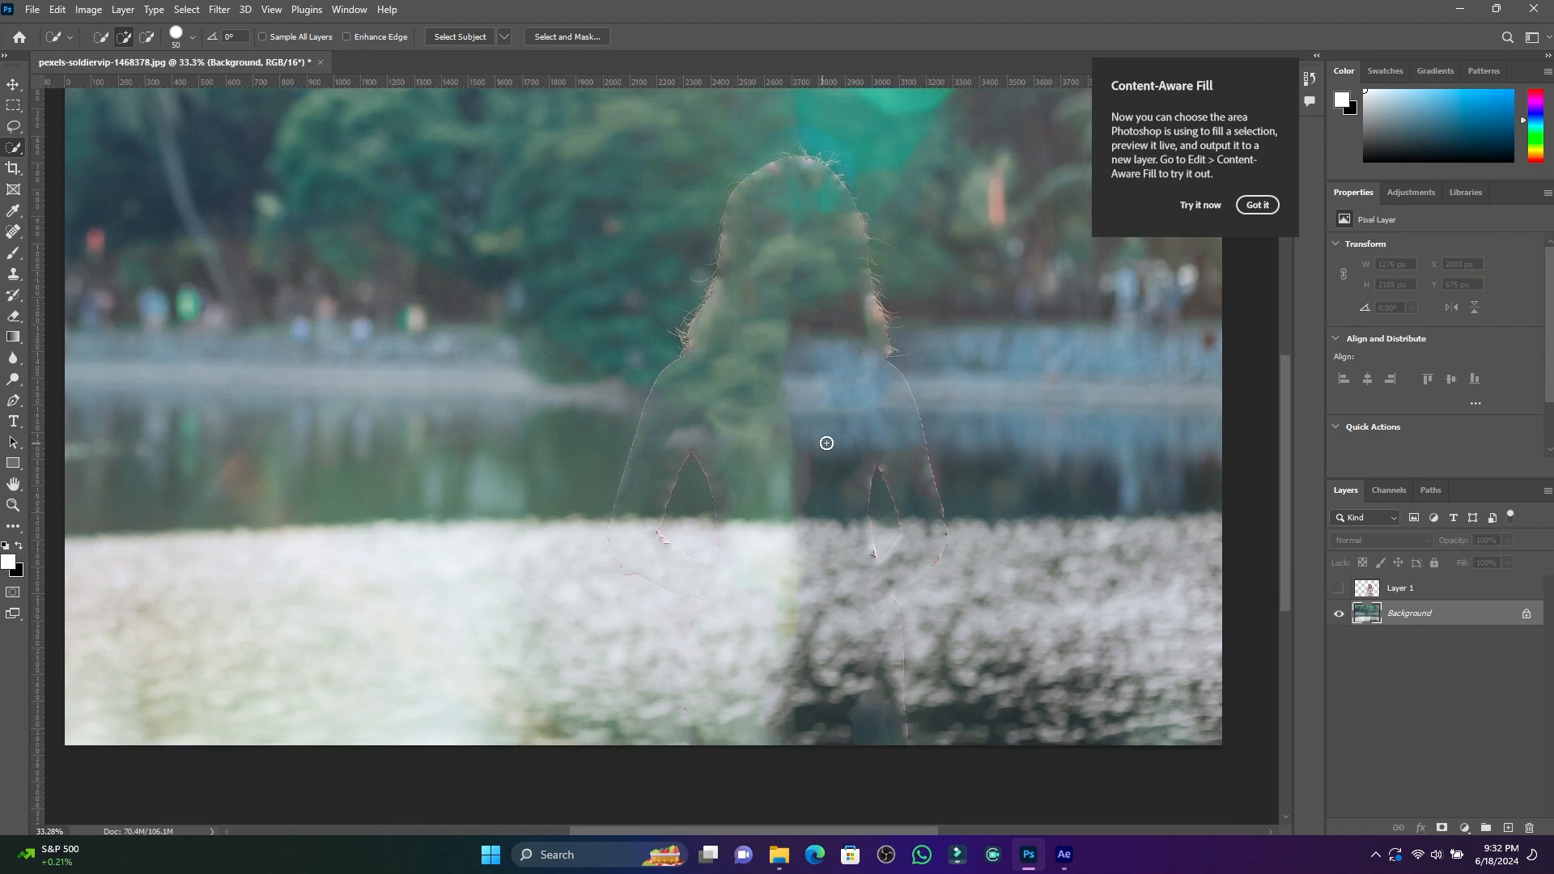
left_click(18, 239)
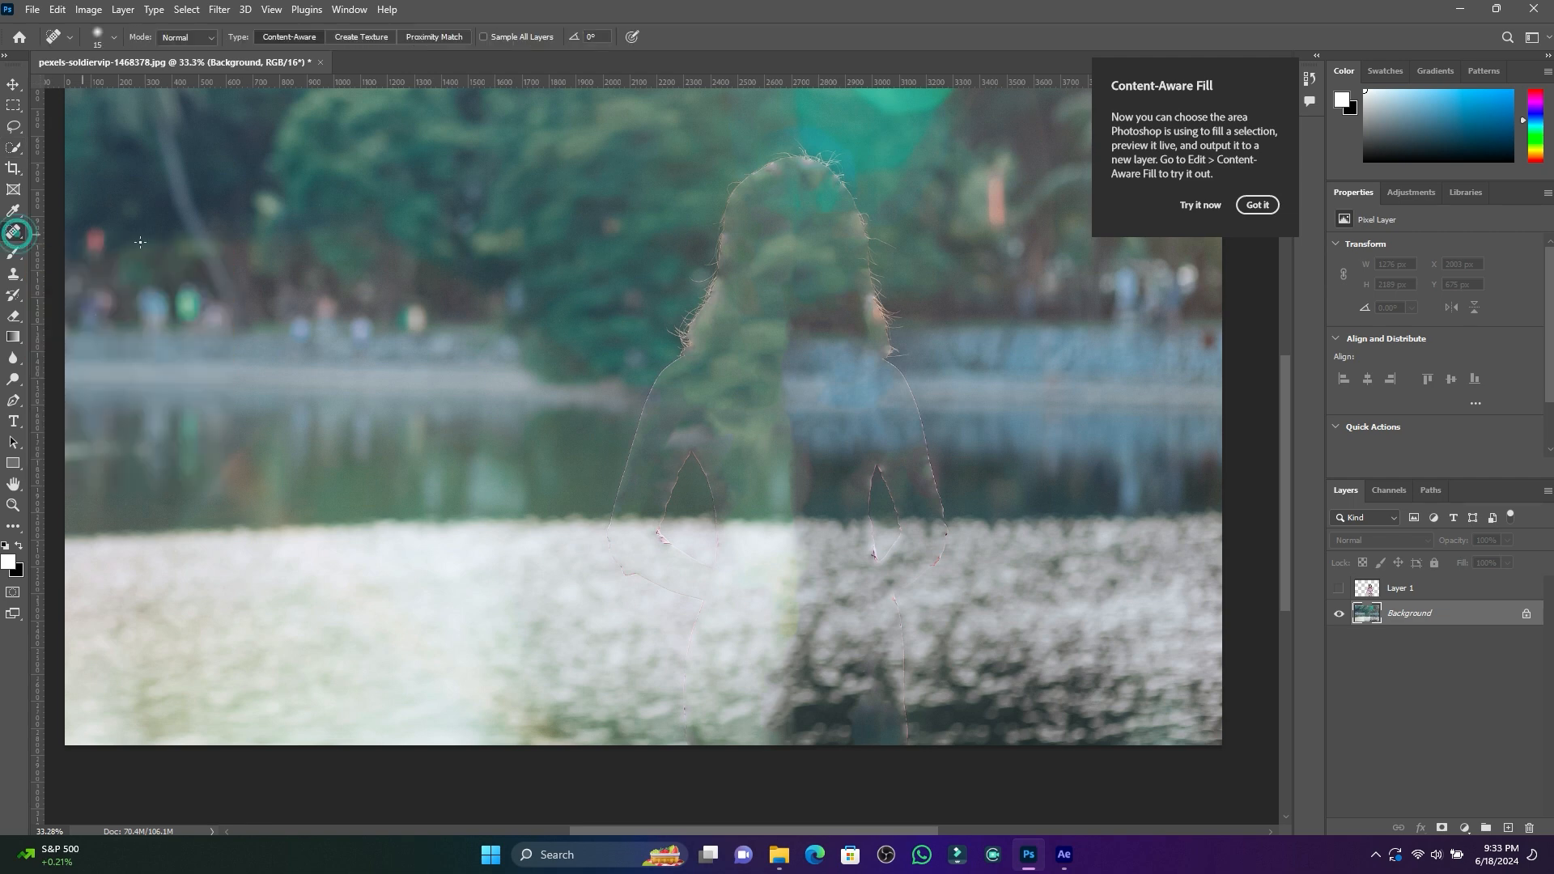
left_click(114, 37)
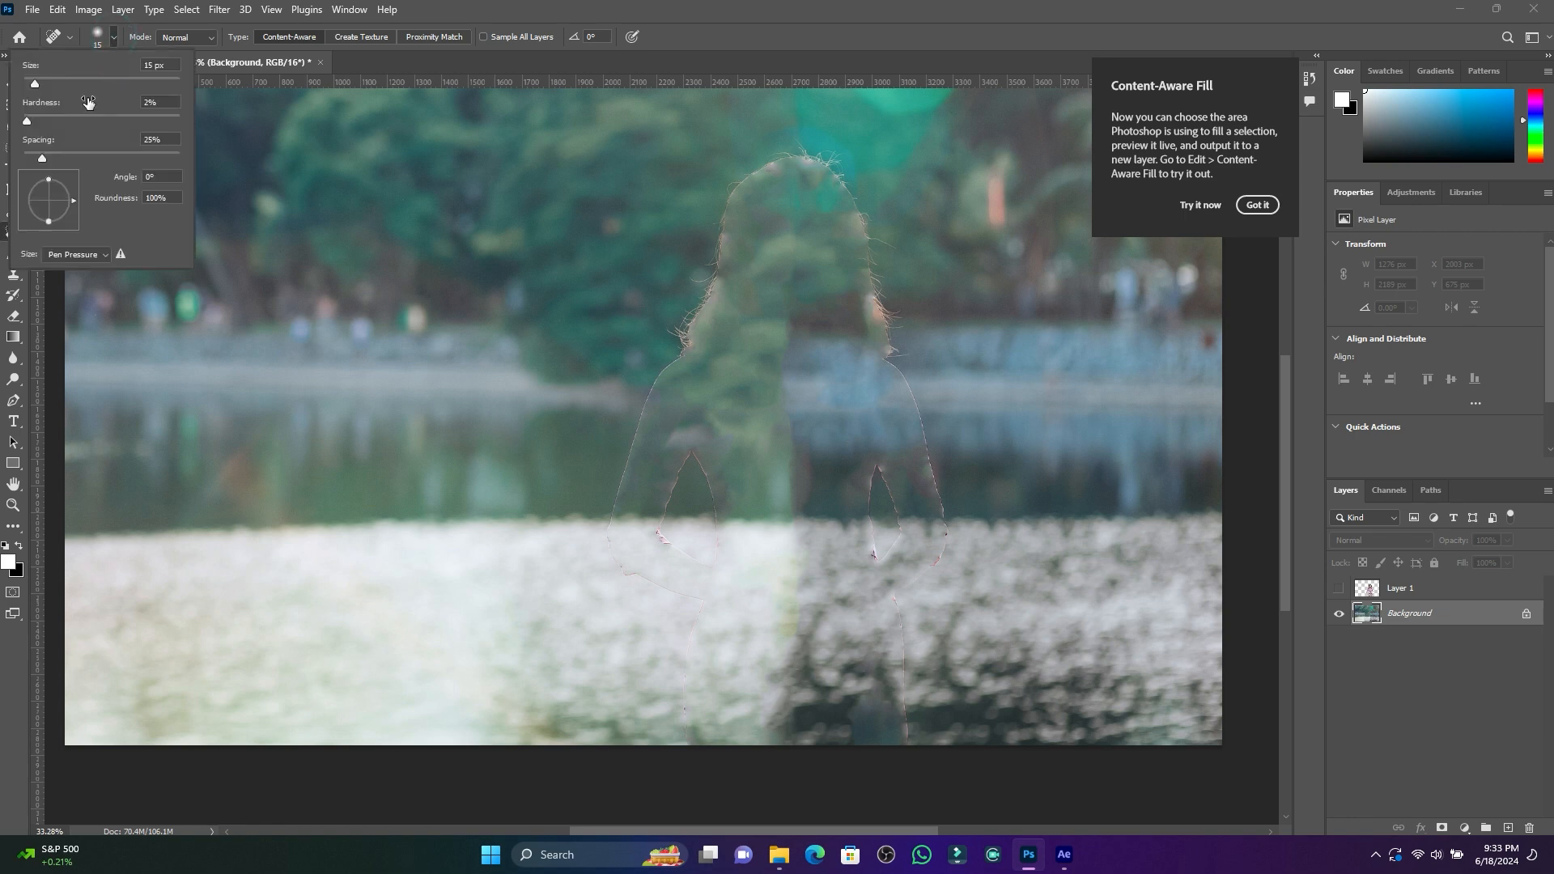
left_click_drag(27, 120, 70, 115)
left_click_drag(95, 119, 65, 82)
left_click(806, 7)
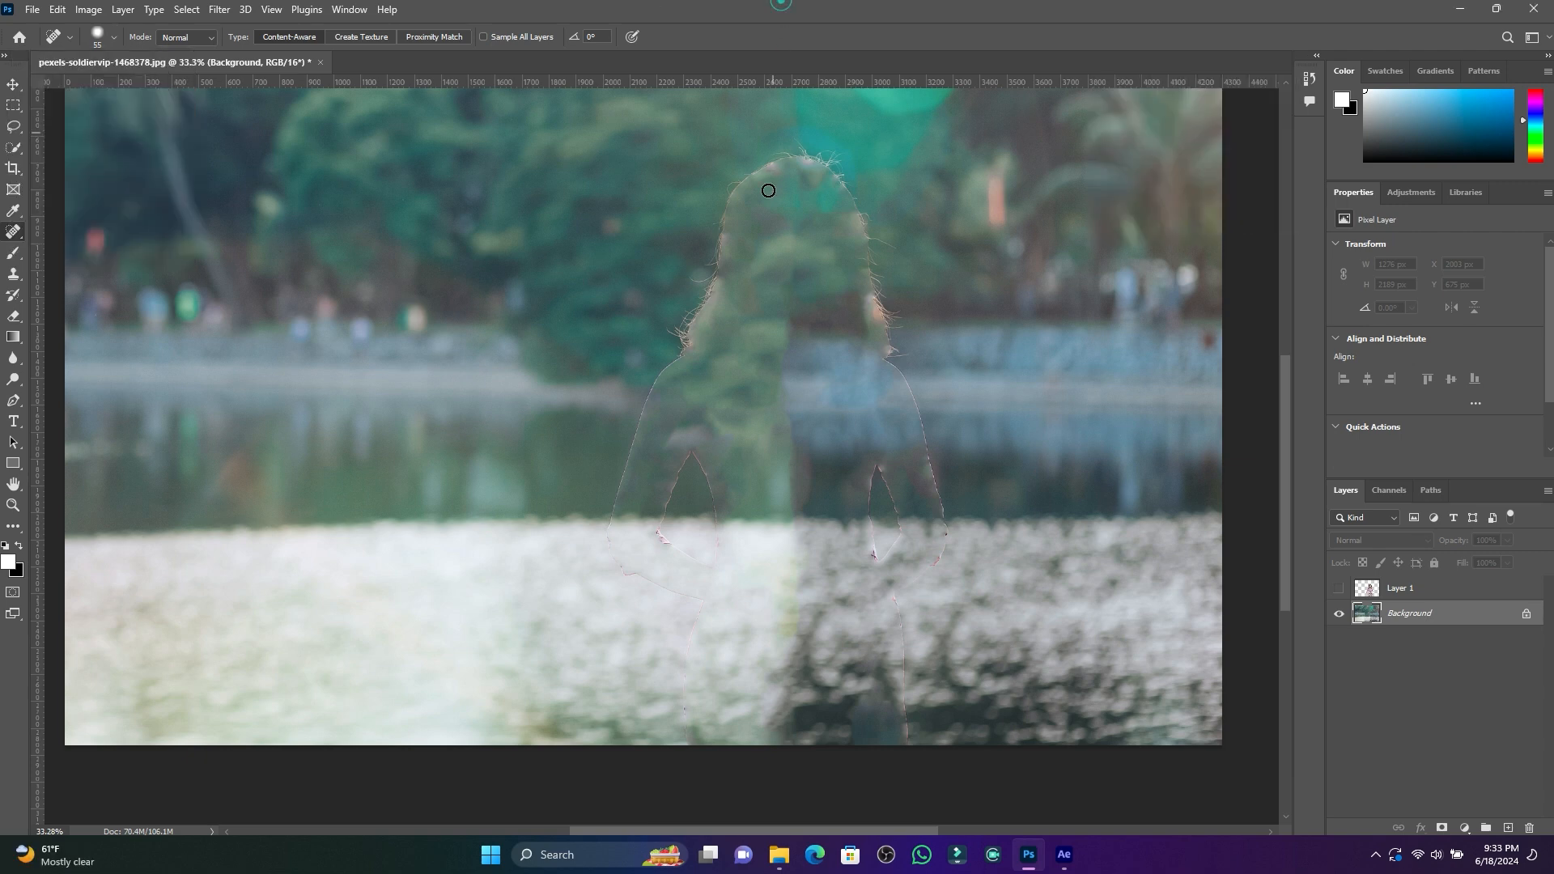
left_click(114, 37)
left_click_drag(106, 83, 126, 86)
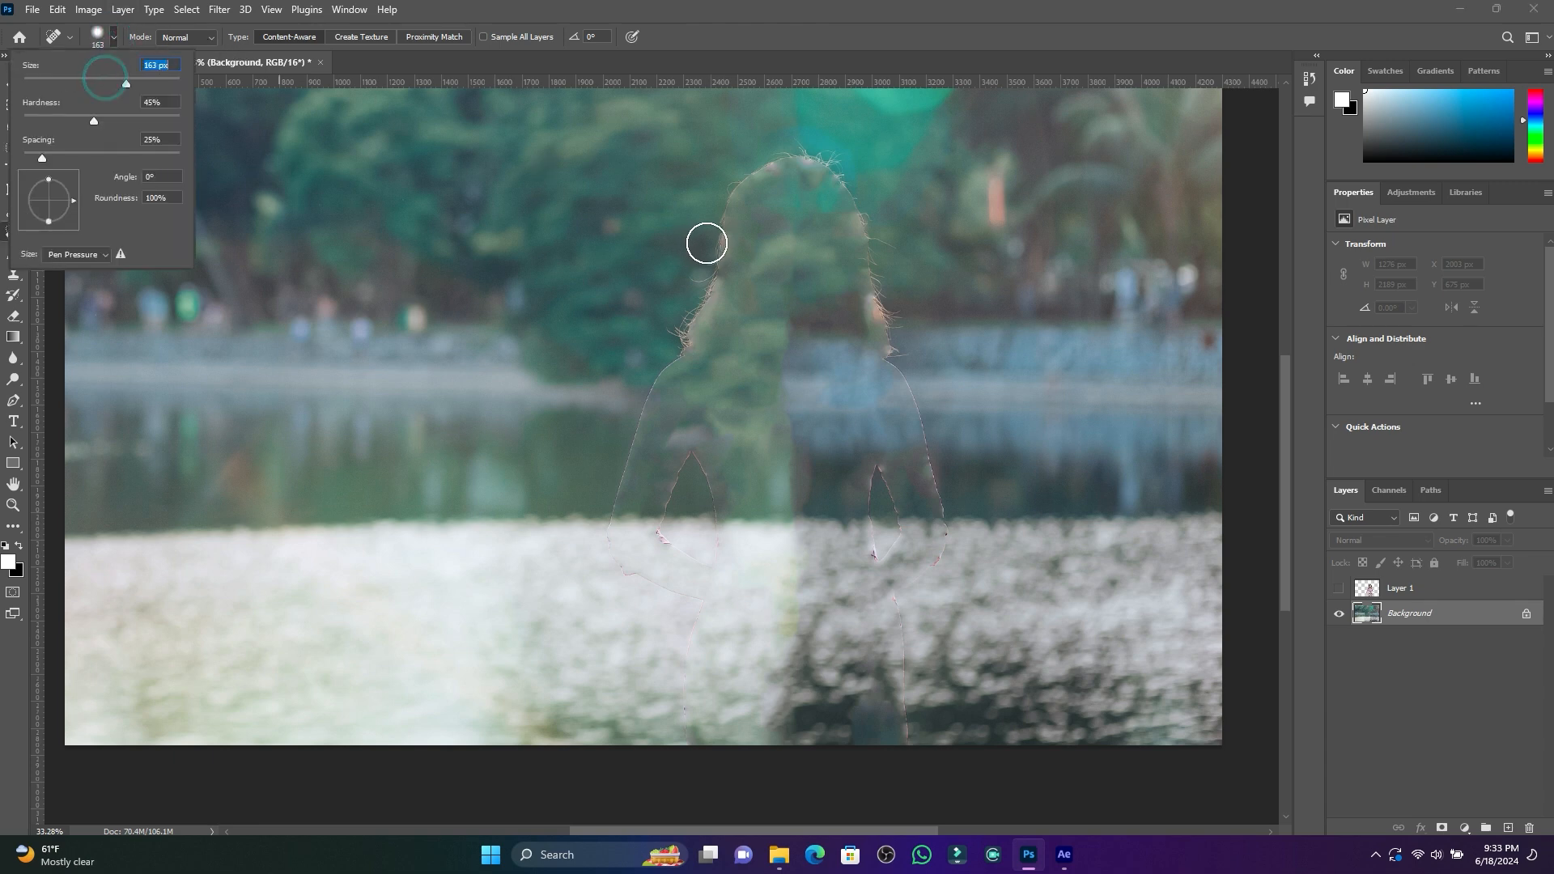
Heal the leftover outline on the Background layer along the left side of the woman's hair, shoulder and outer arm.
left_click(724, 214)
left_click_drag(720, 250, 653, 415)
left_click_drag(624, 468, 640, 434)
mouse_move(618, 497)
left_mouse_down()
mouse_move(623, 566)
mouse_move(678, 585)
left_mouse_up()
mouse_move(687, 566)
left_mouse_down()
mouse_move(654, 520)
mouse_move(665, 504)
mouse_move(619, 506)
left_mouse_up()
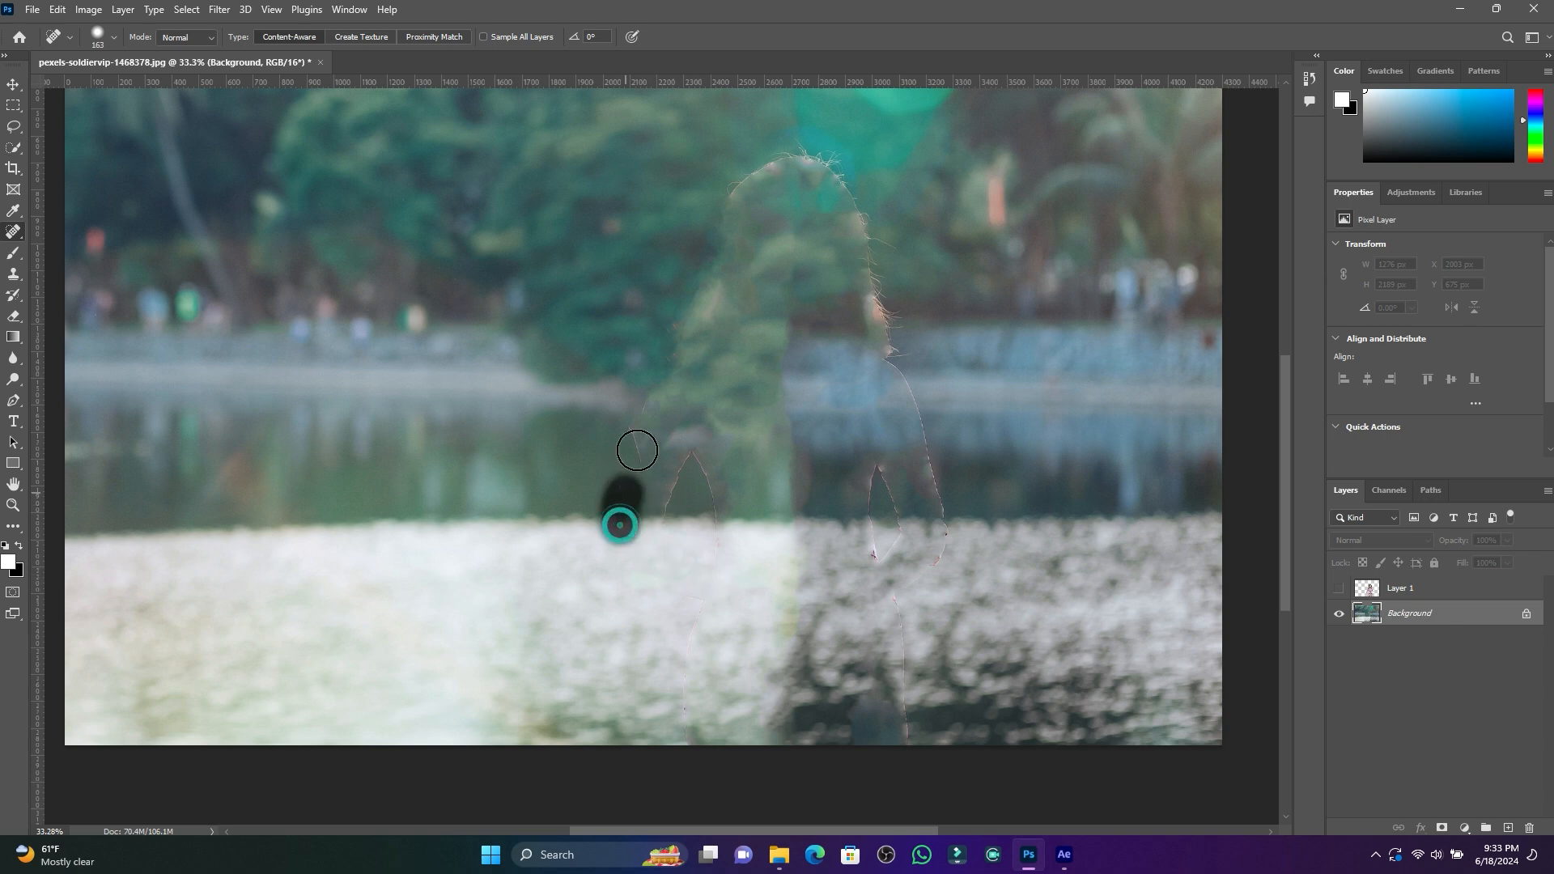
mouse_move(635, 451)
left_mouse_down()
mouse_move(685, 456)
mouse_move(666, 513)
left_mouse_up()
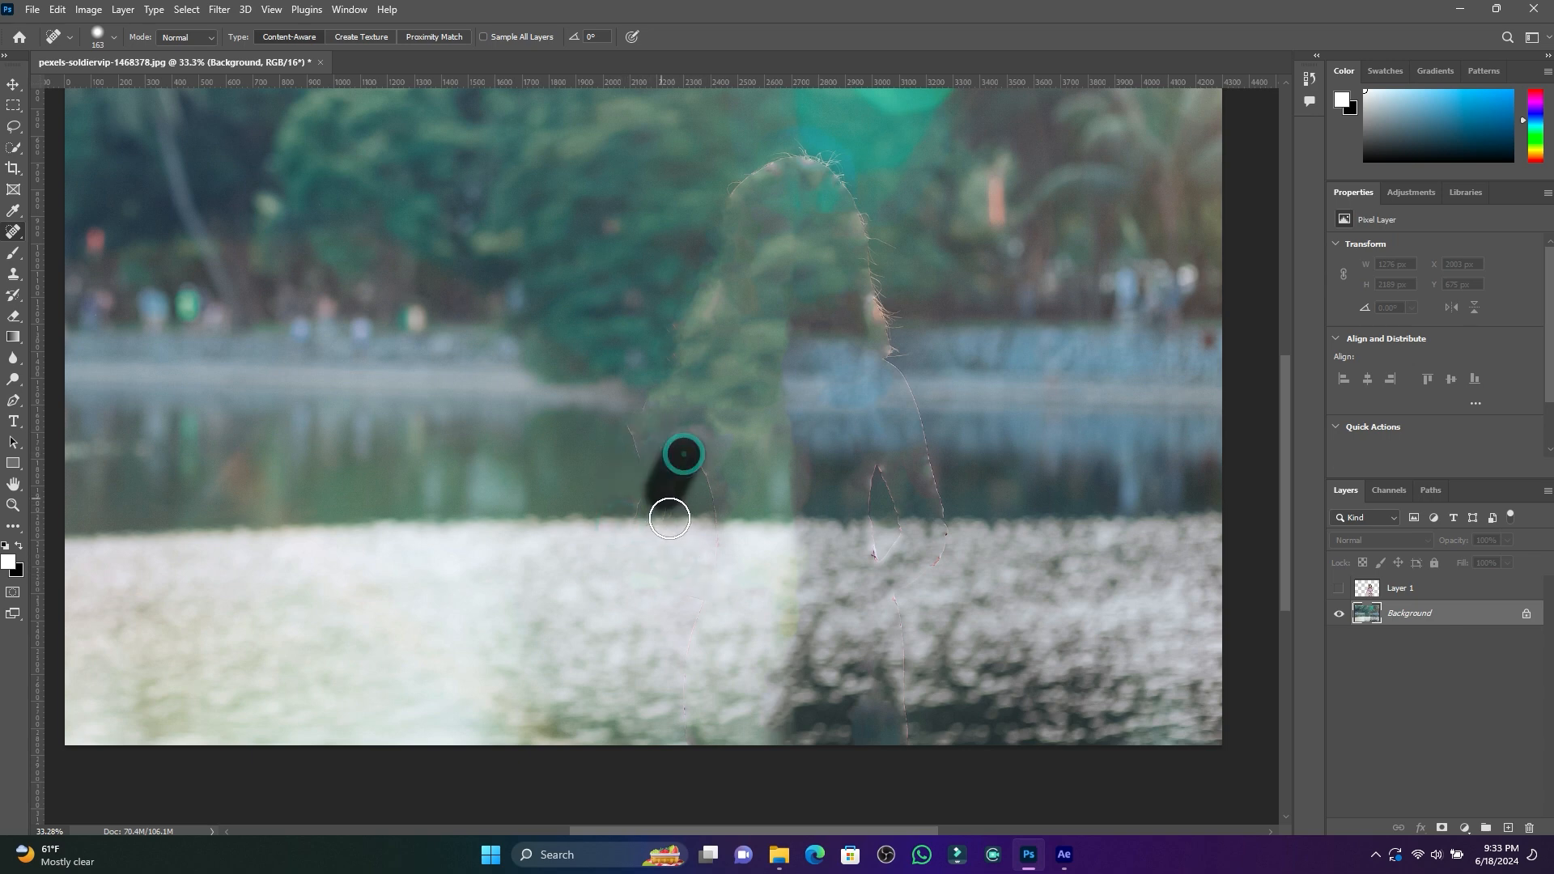
Reduce the healing brush to 125 px and heal the outline around the gap between the left-hand arm and the waist.
key("bracketleft")
key("bracketleft")
mouse_move(670, 476)
left_mouse_down()
mouse_move(661, 508)
mouse_move(713, 523)
mouse_move(712, 582)
left_mouse_up()
left_click_drag(716, 512, 715, 498)
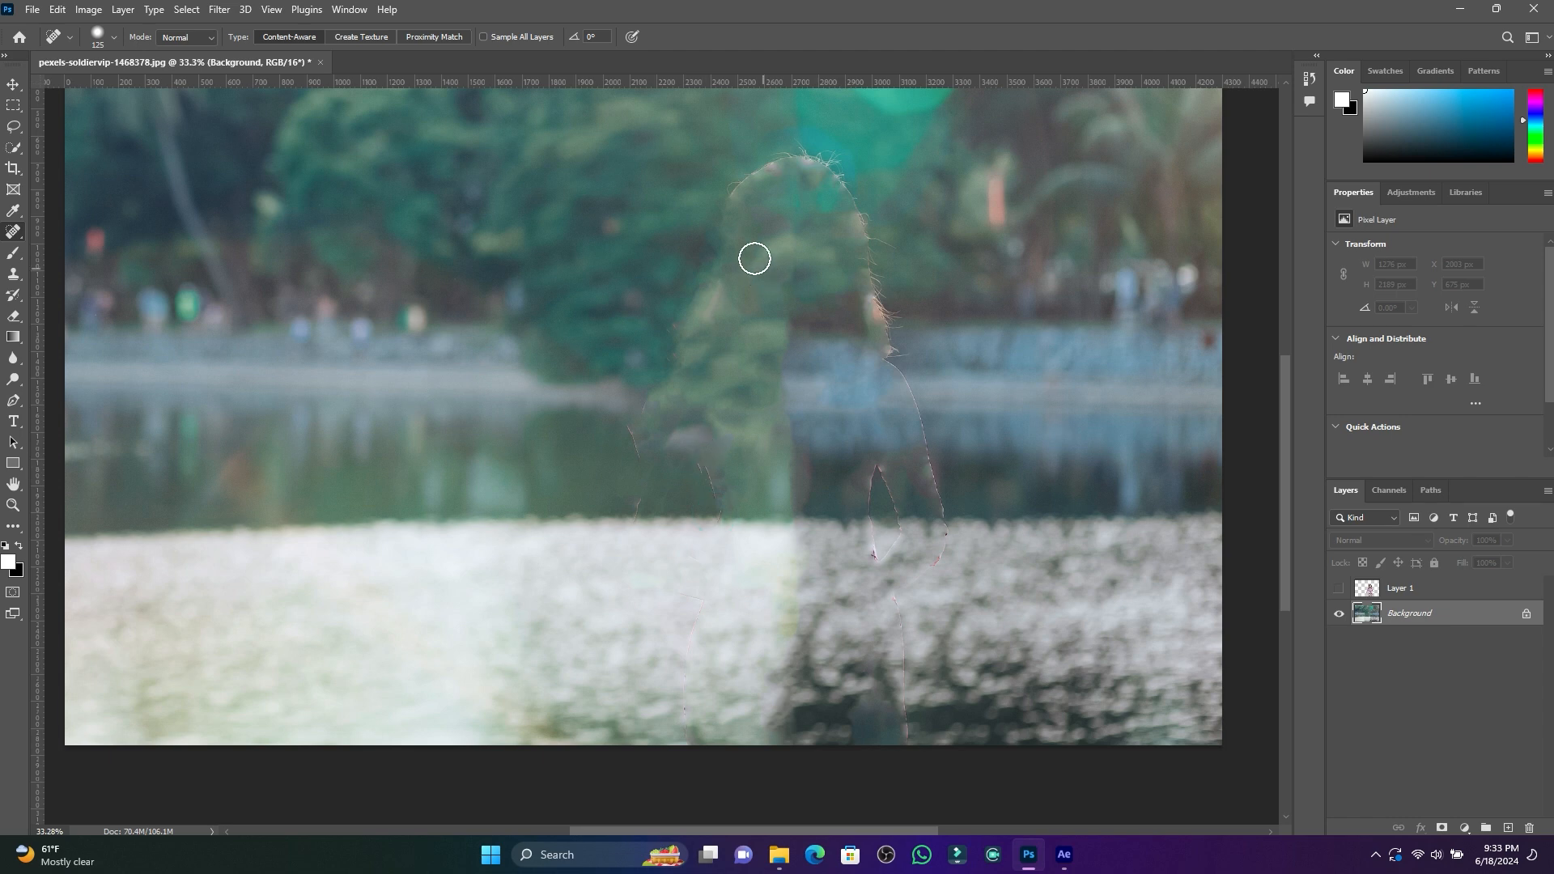
Heal the outline over the top of the head and down the right-hand hair, shoulder, arm gap and dress edge.
mouse_move(735, 197)
left_mouse_down()
mouse_move(764, 175)
mouse_move(819, 152)
mouse_move(853, 193)
mouse_move(867, 259)
left_mouse_up()
mouse_move(860, 233)
left_mouse_down()
mouse_move(867, 305)
mouse_move(909, 378)
left_mouse_up()
scroll(907, 385, "down", 2)
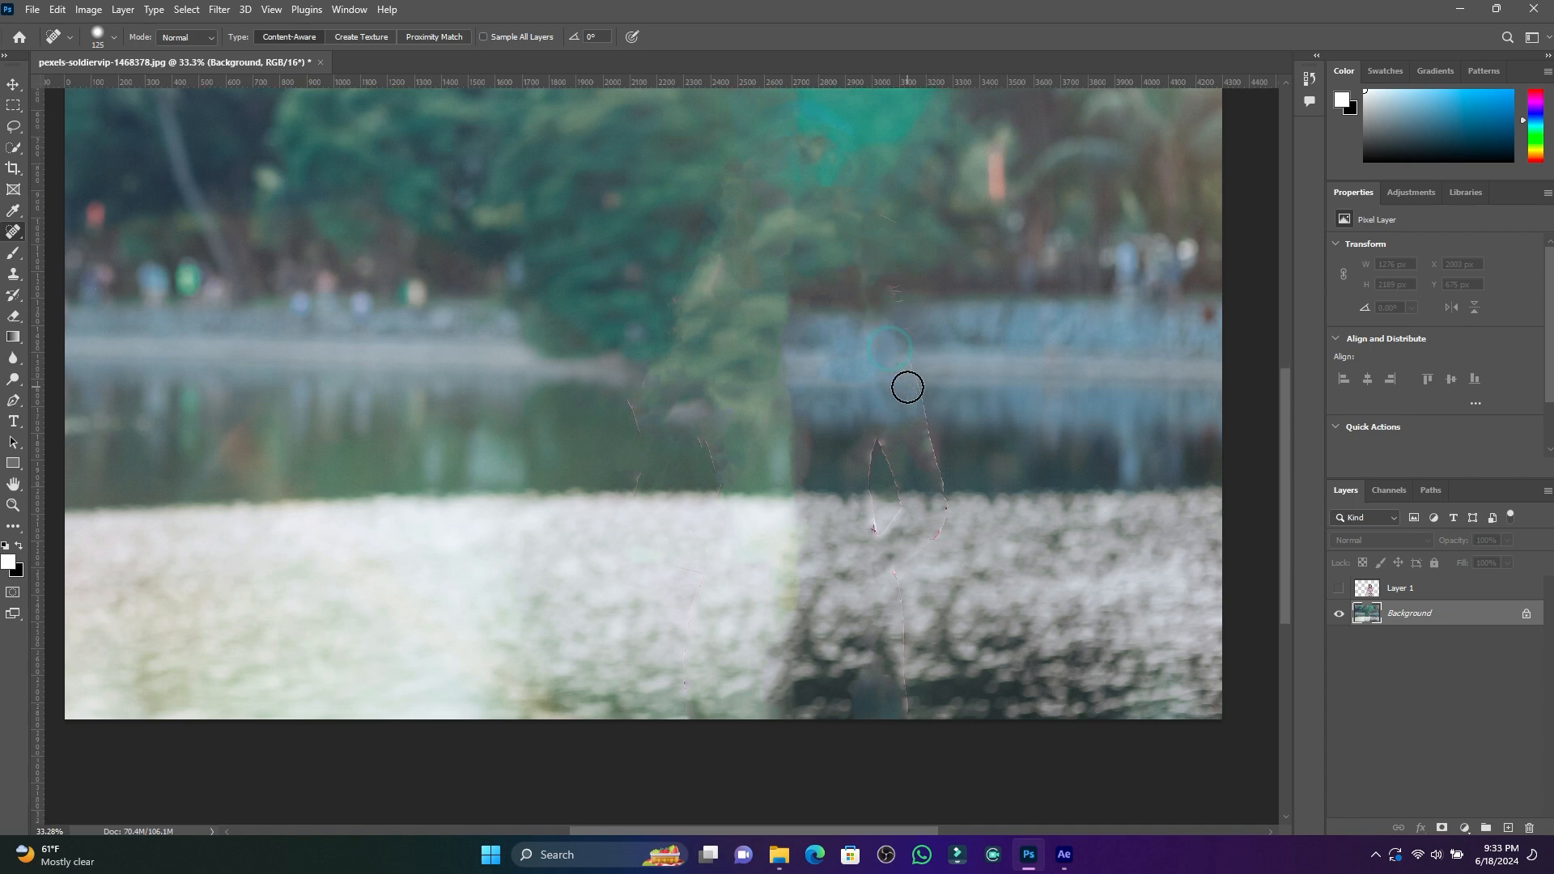
mouse_move(905, 300)
left_mouse_down()
mouse_move(934, 398)
mouse_move(930, 473)
left_mouse_up()
mouse_move(875, 378)
left_mouse_down()
mouse_move(872, 442)
mouse_move(898, 444)
left_mouse_up()
left_click(881, 461)
left_click_drag(895, 509, 906, 642)
Heal the remaining outline traces along the left-hand dress edge, waist and shoulder.
left_click_drag(690, 646, 684, 567)
left_click_drag(719, 447, 697, 383)
left_click_drag(624, 337, 640, 421)
Compare the whole healed background with Layer 1 shown and hidden.
scroll(807, 388, "down", 1)
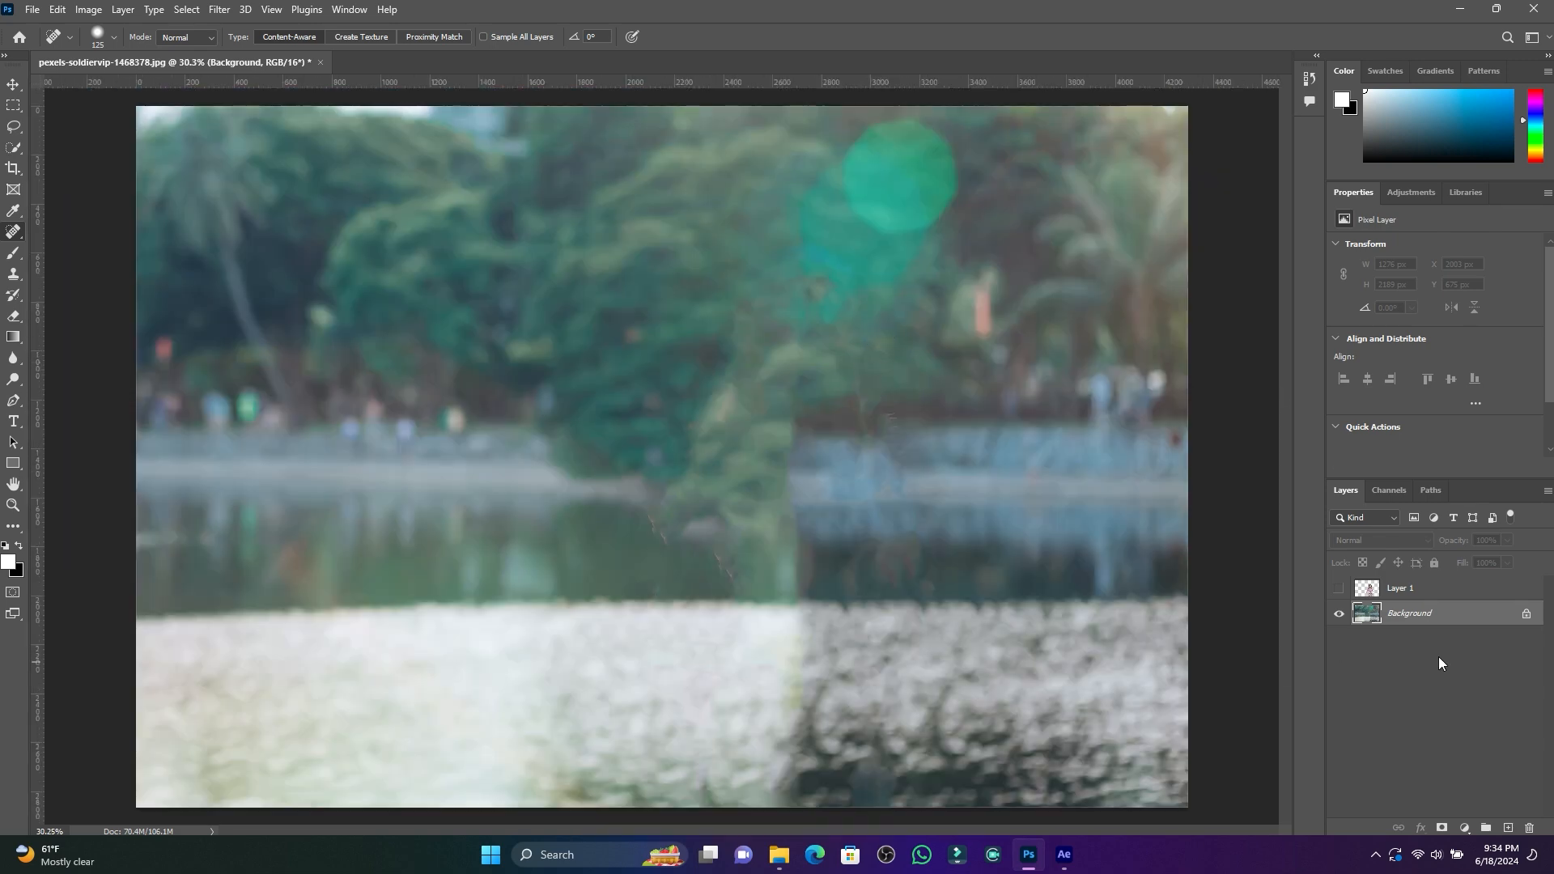
left_click(1340, 591)
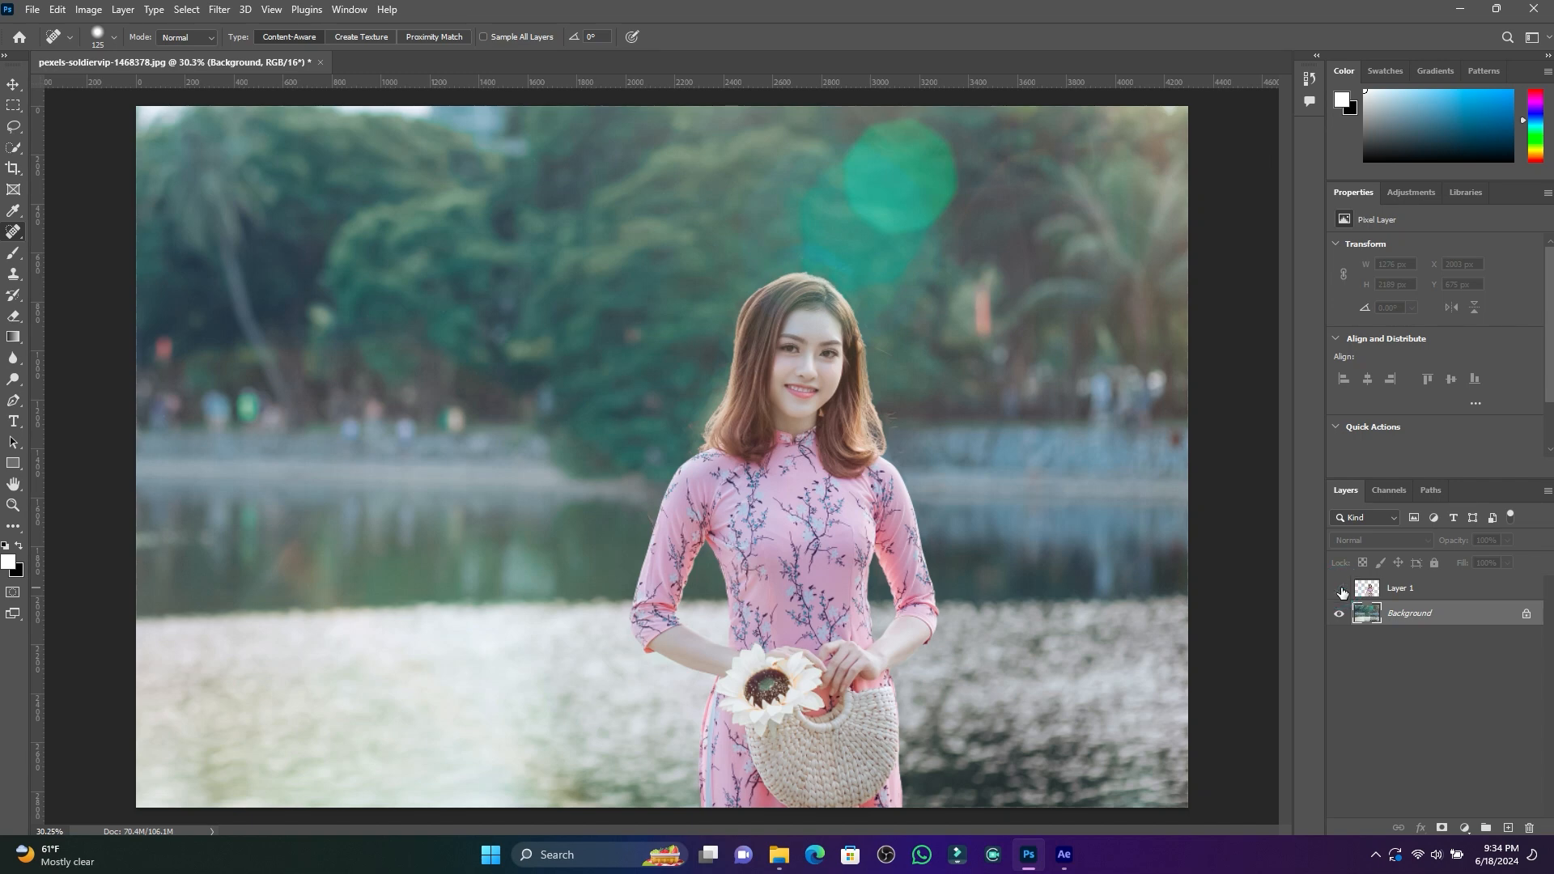
left_click(1340, 590)
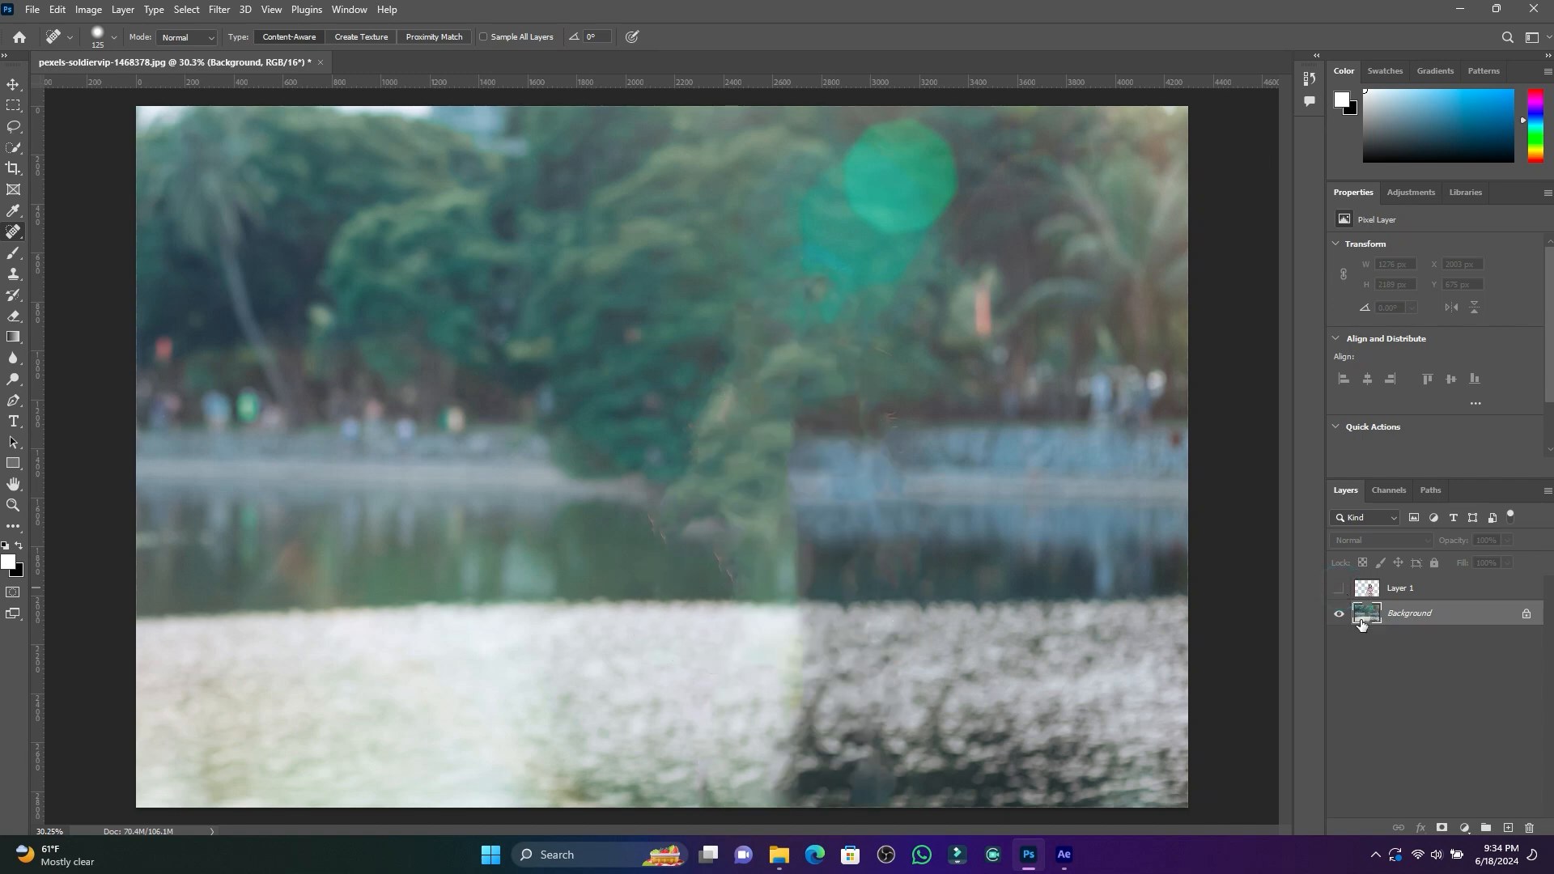
Apply a Gaussian Blur with a 9.0 pixel radius to the Background layer.
left_click(220, 9)
mouse_move(255, 218)
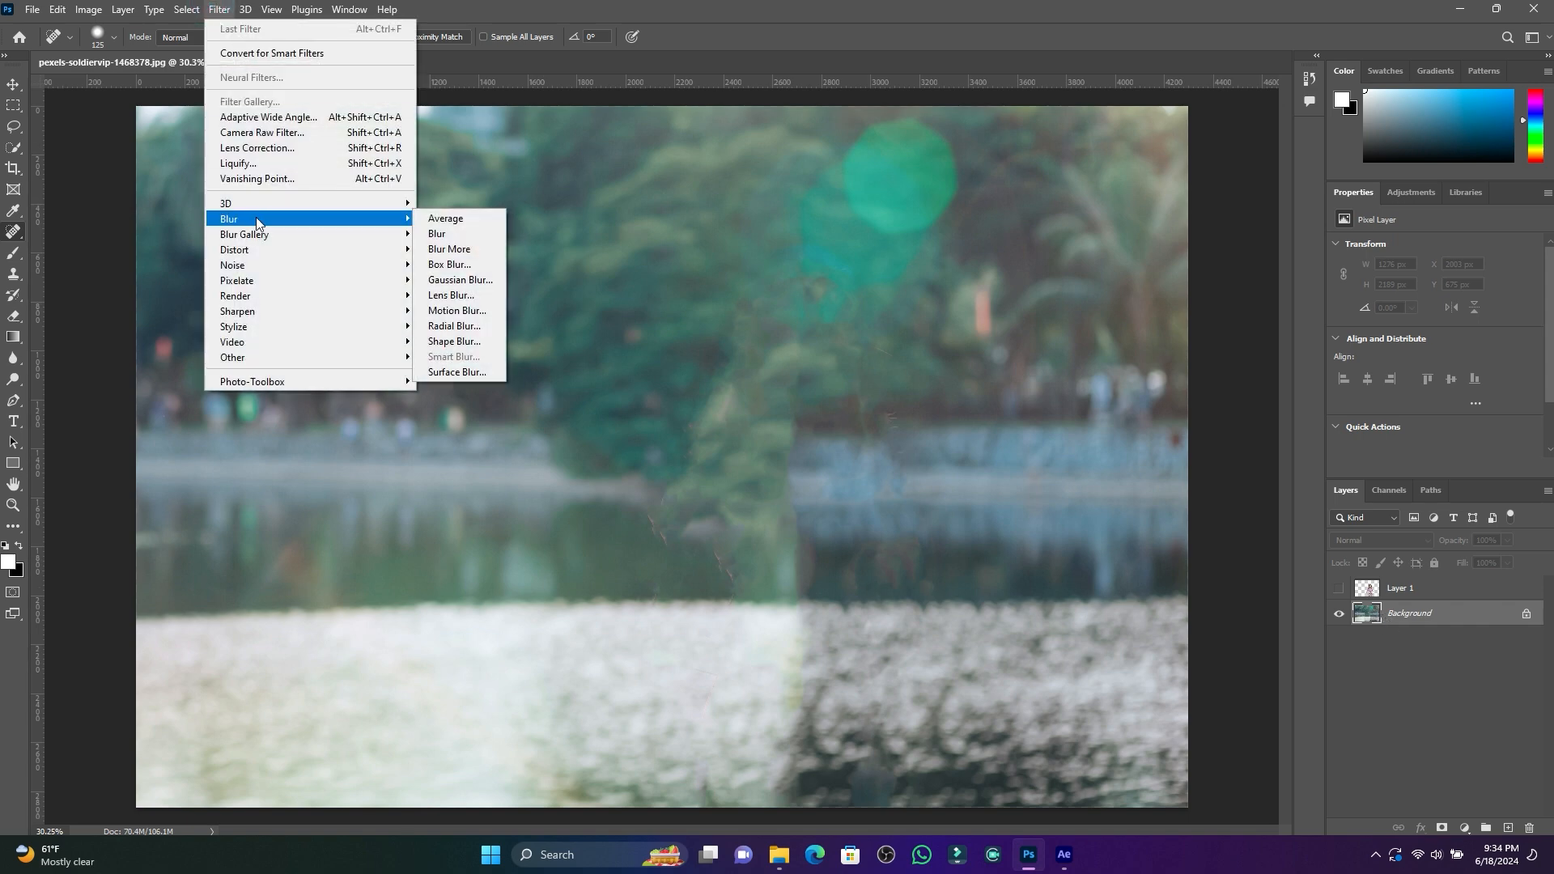
left_click(459, 279)
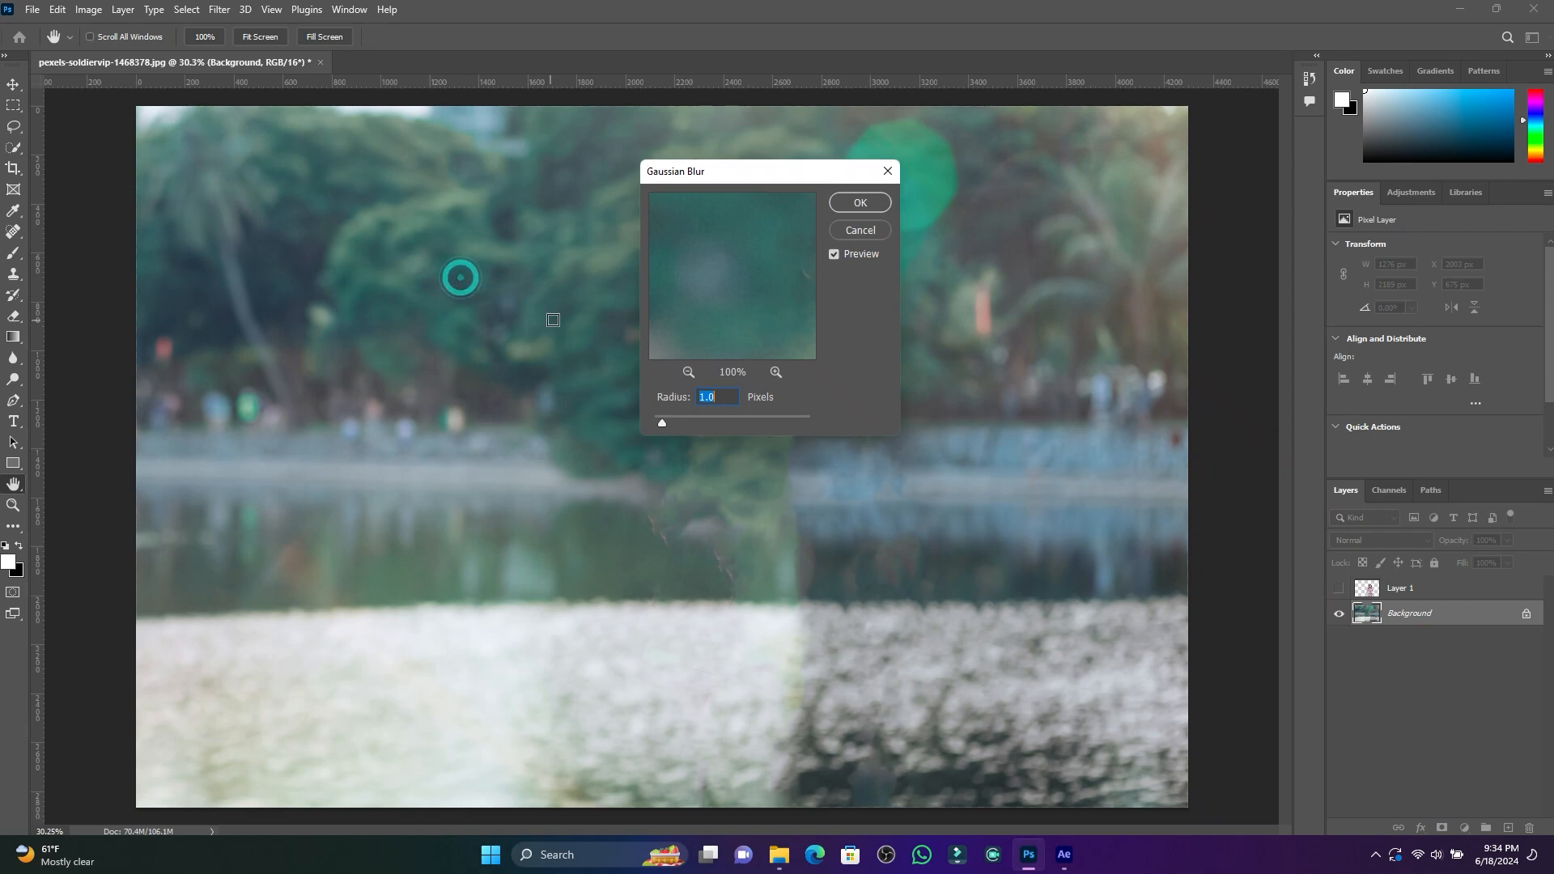
left_click_drag(784, 173, 1256, 180)
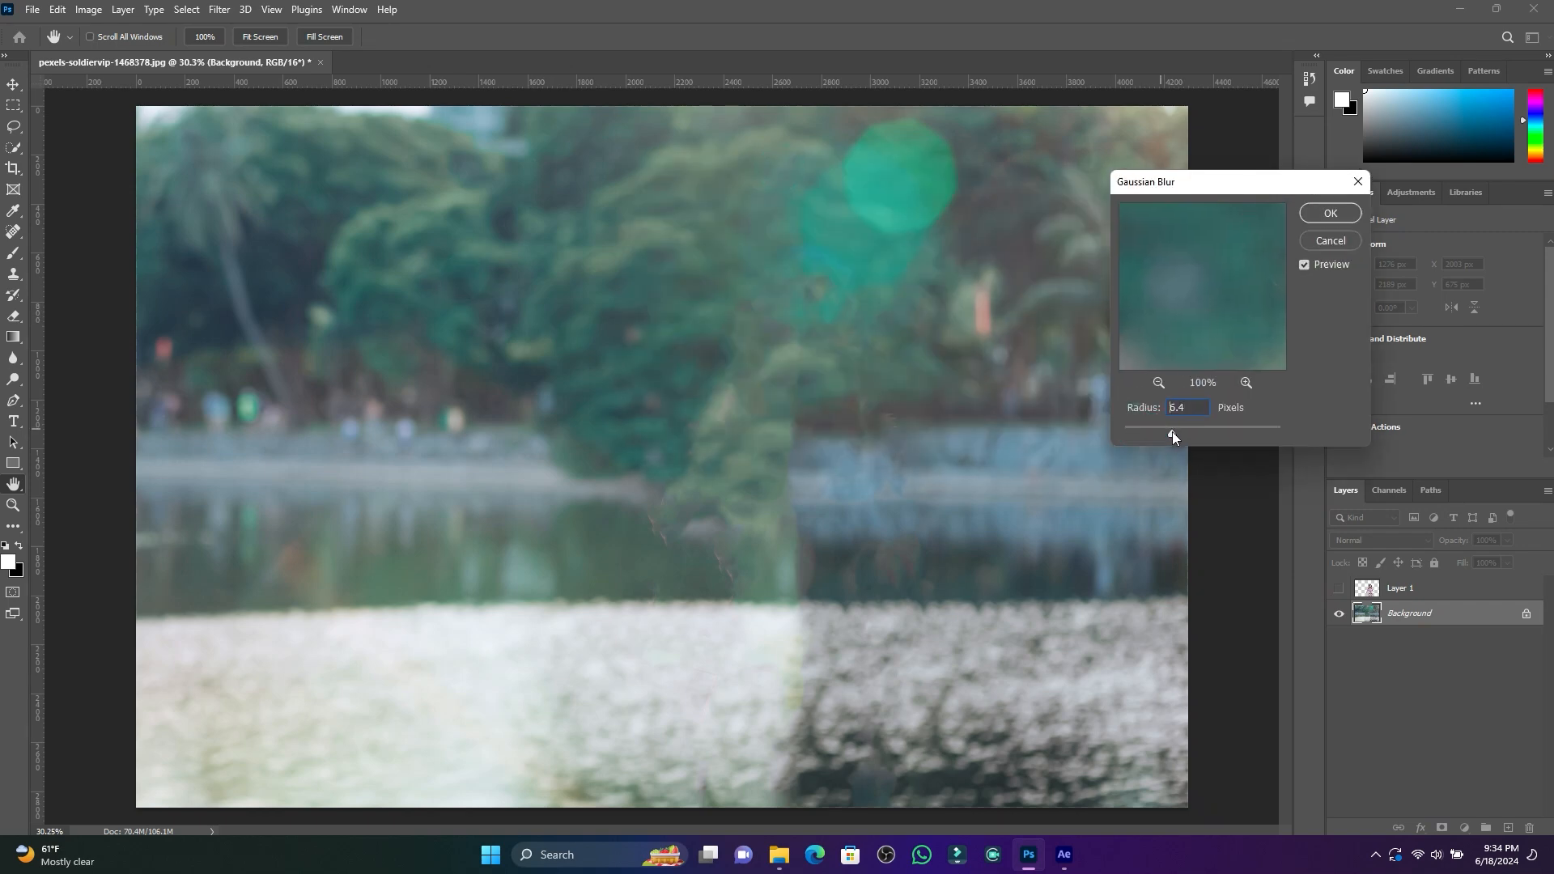
left_click_drag(1186, 435, 1199, 437)
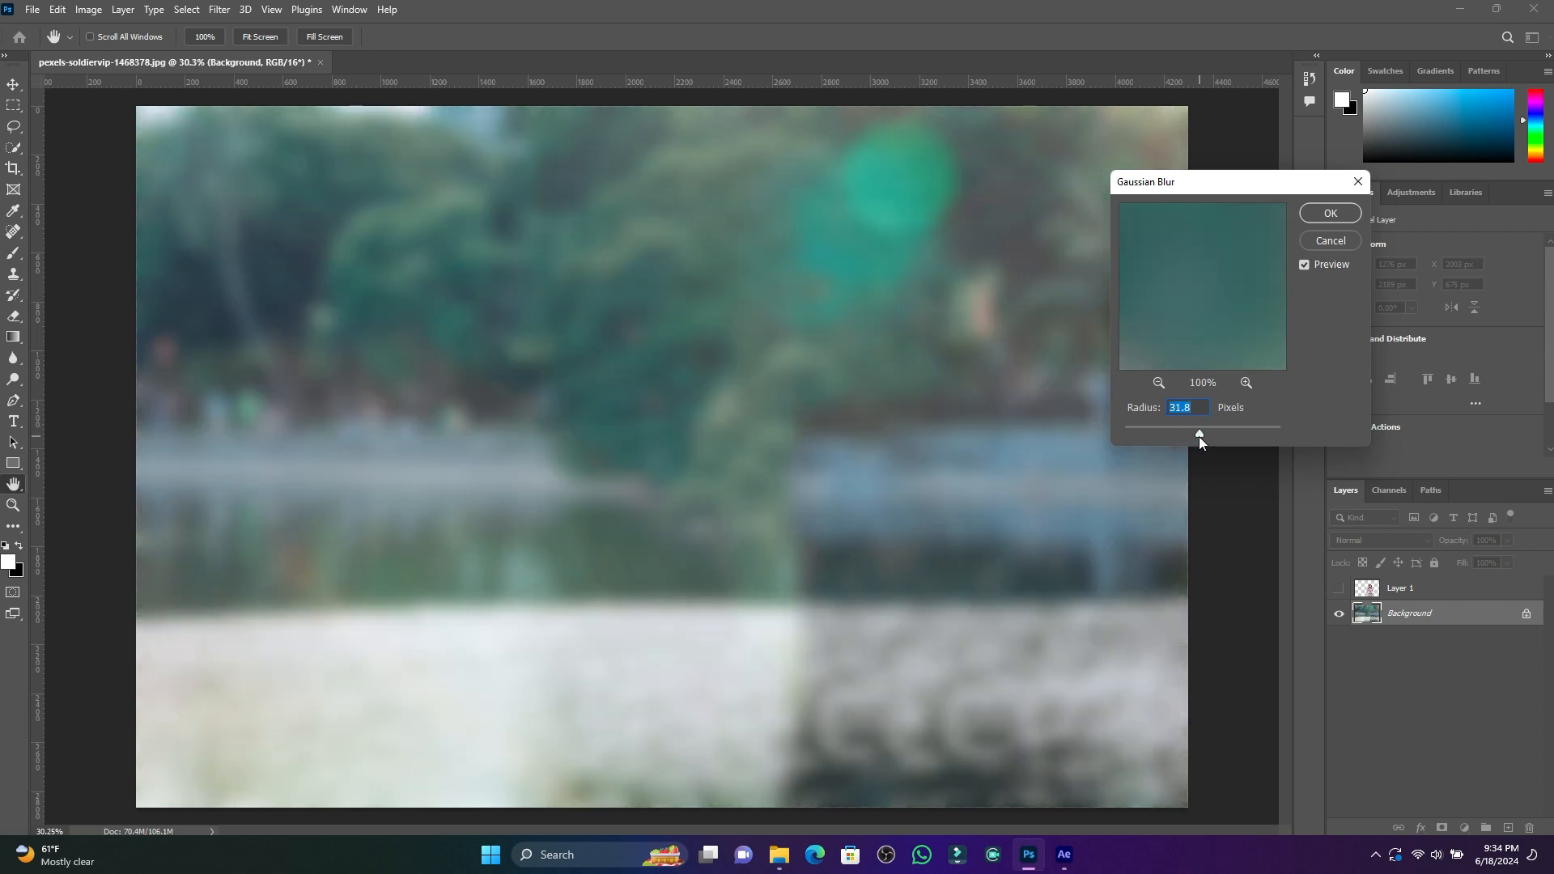
left_click(1170, 429)
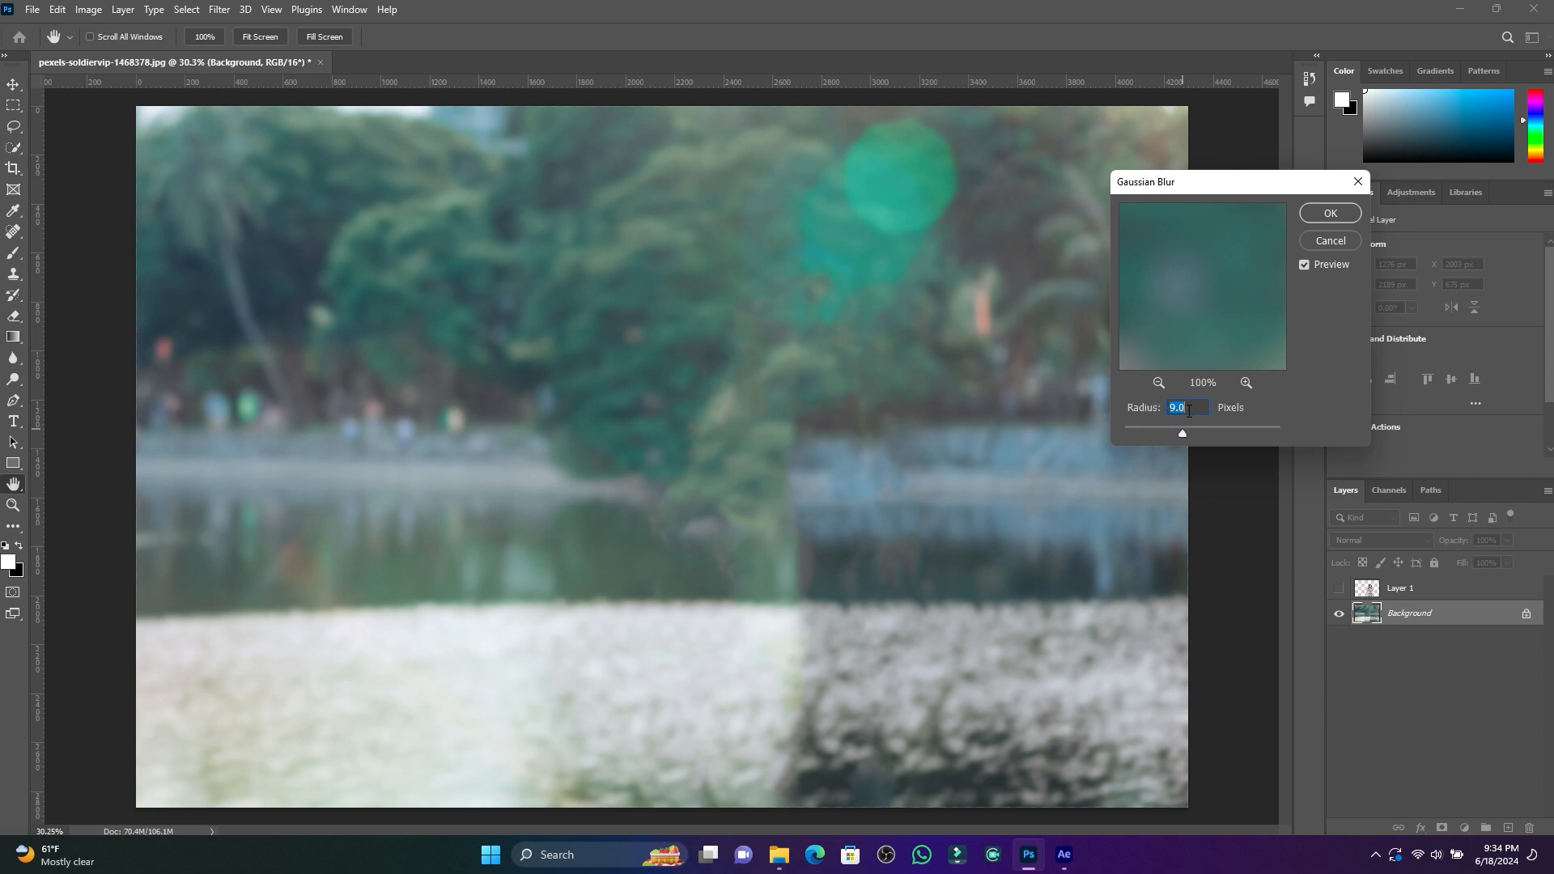
left_click(1328, 212)
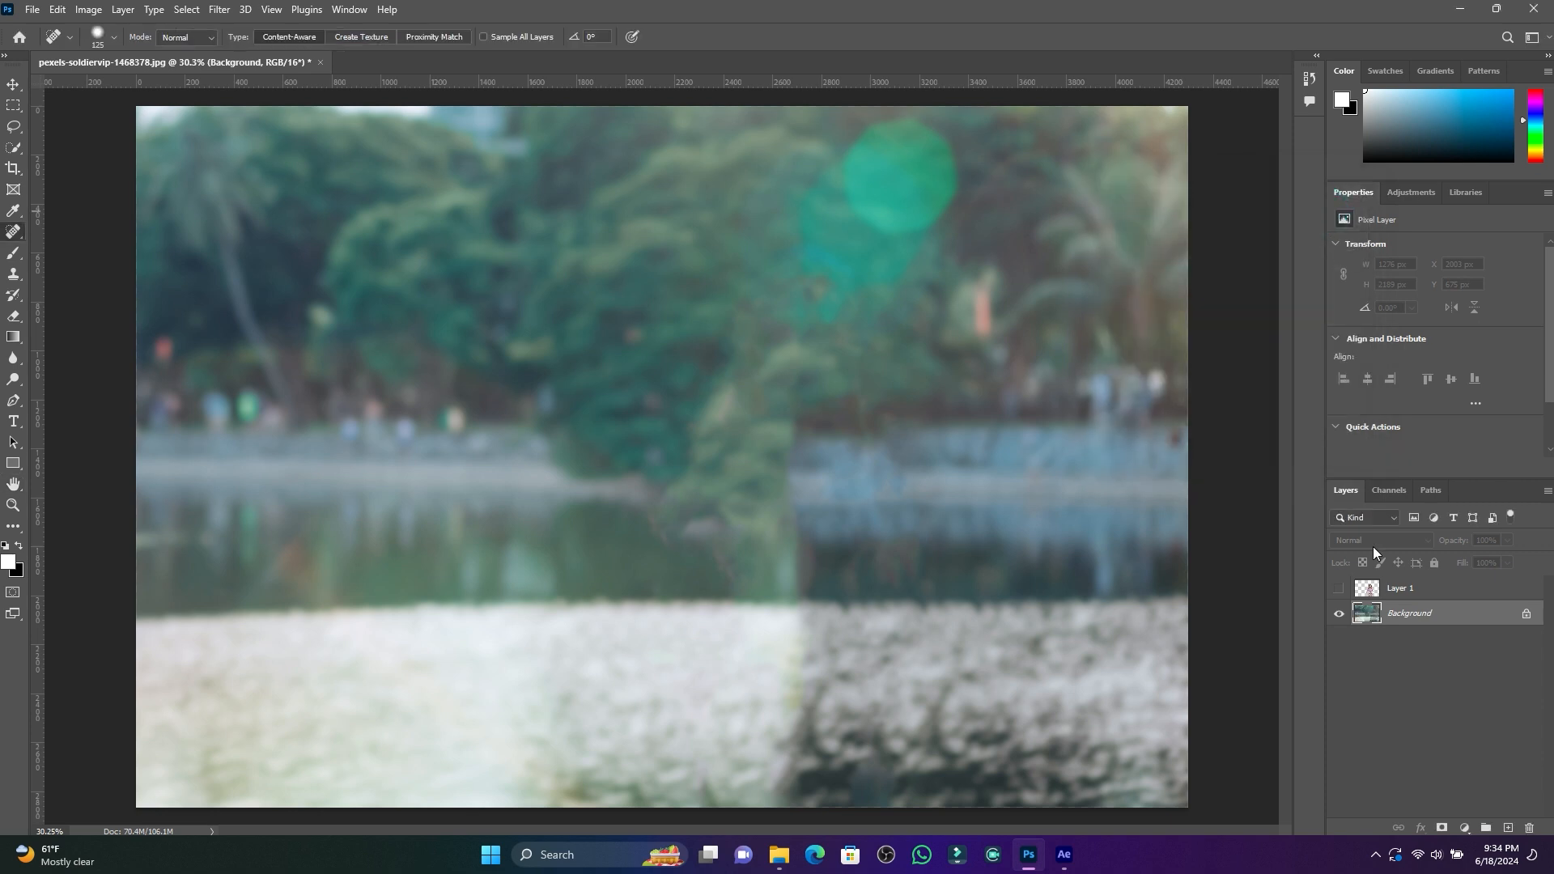
Show only Layer 1 and save a copy as a PNG named "subjec" in the 3d paraller folder with the large file size option.
left_click(1339, 589)
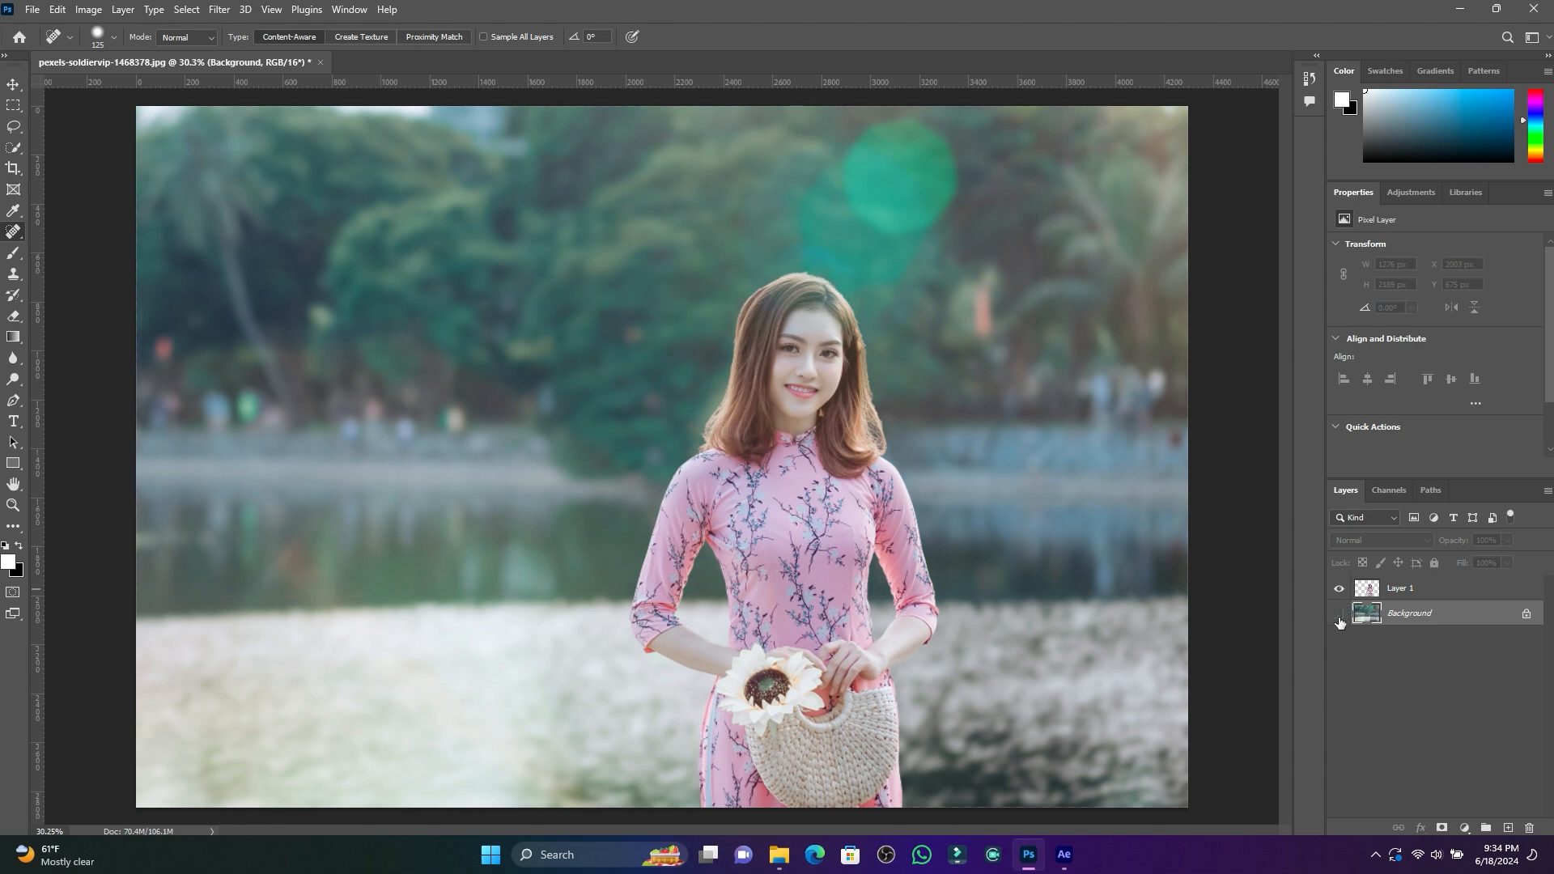
left_click(1339, 613)
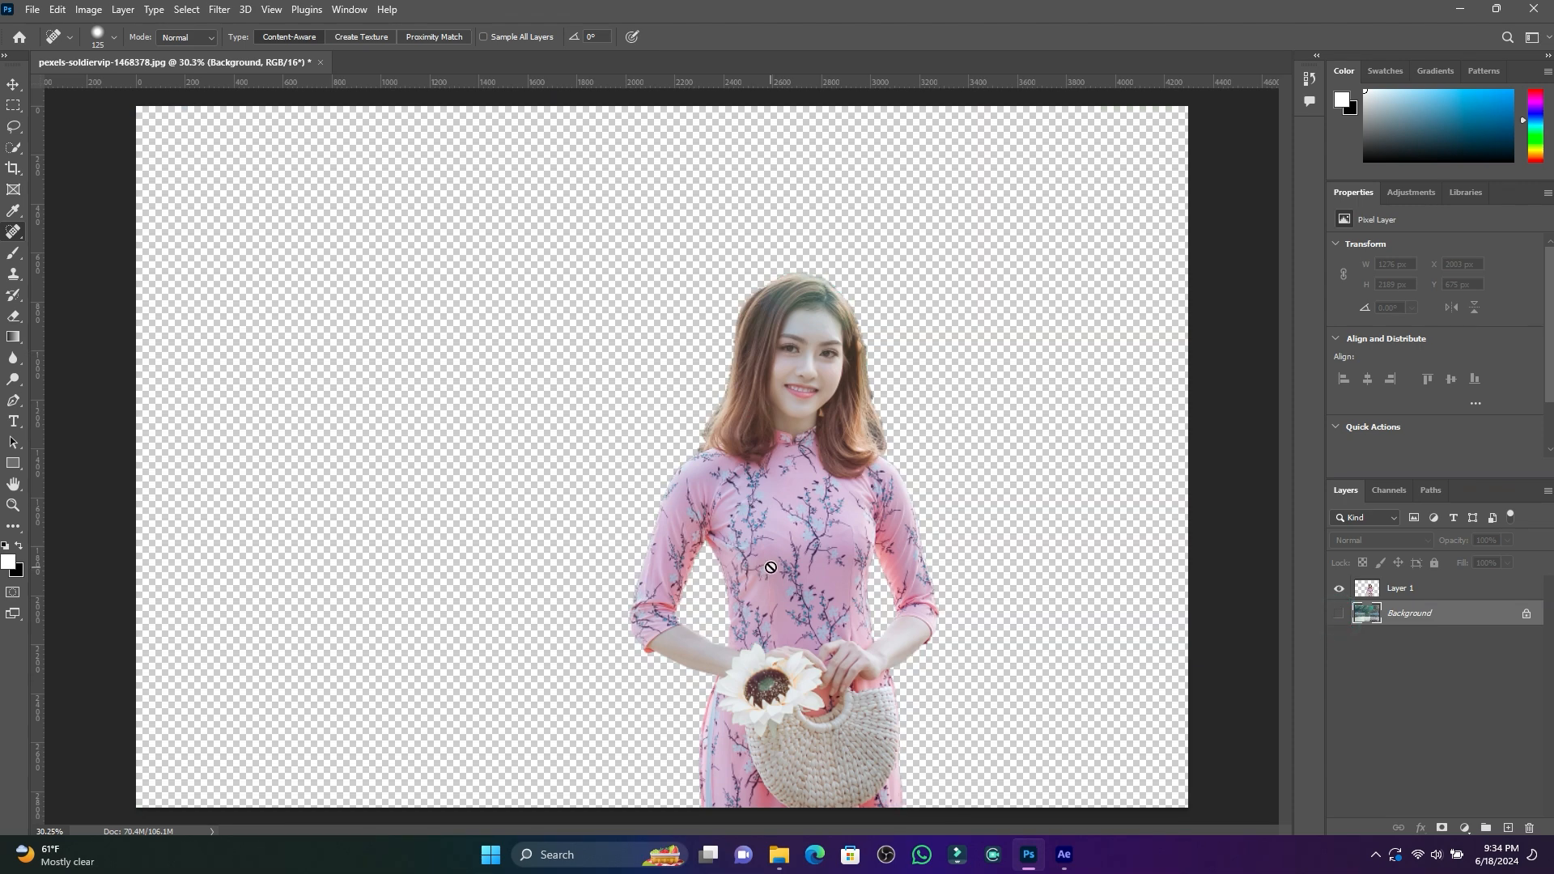
left_click(32, 8)
left_click(85, 193)
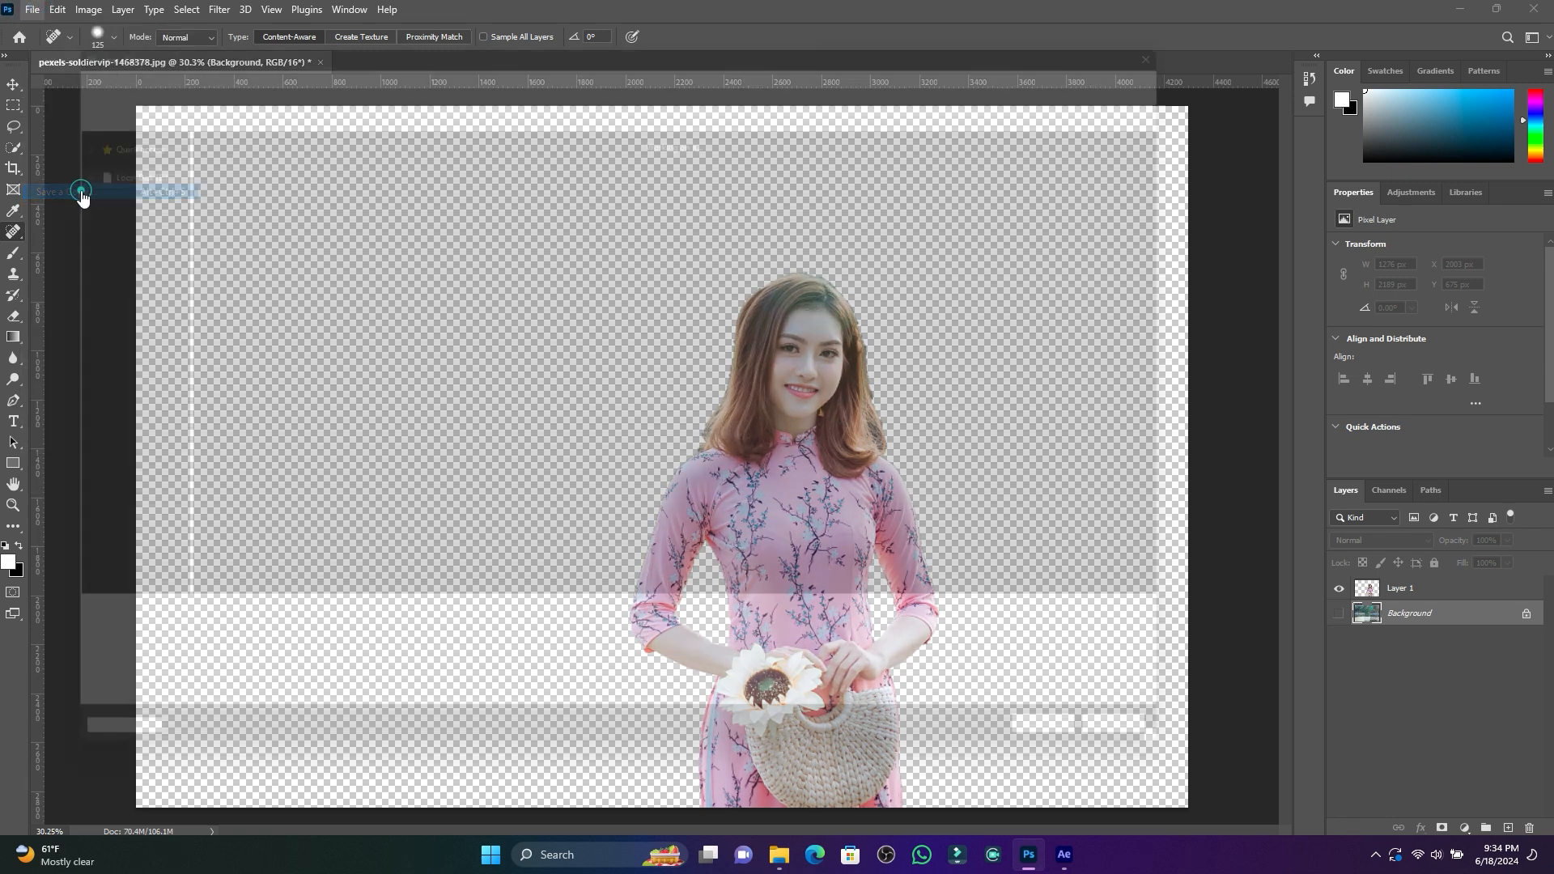
left_click(115, 665)
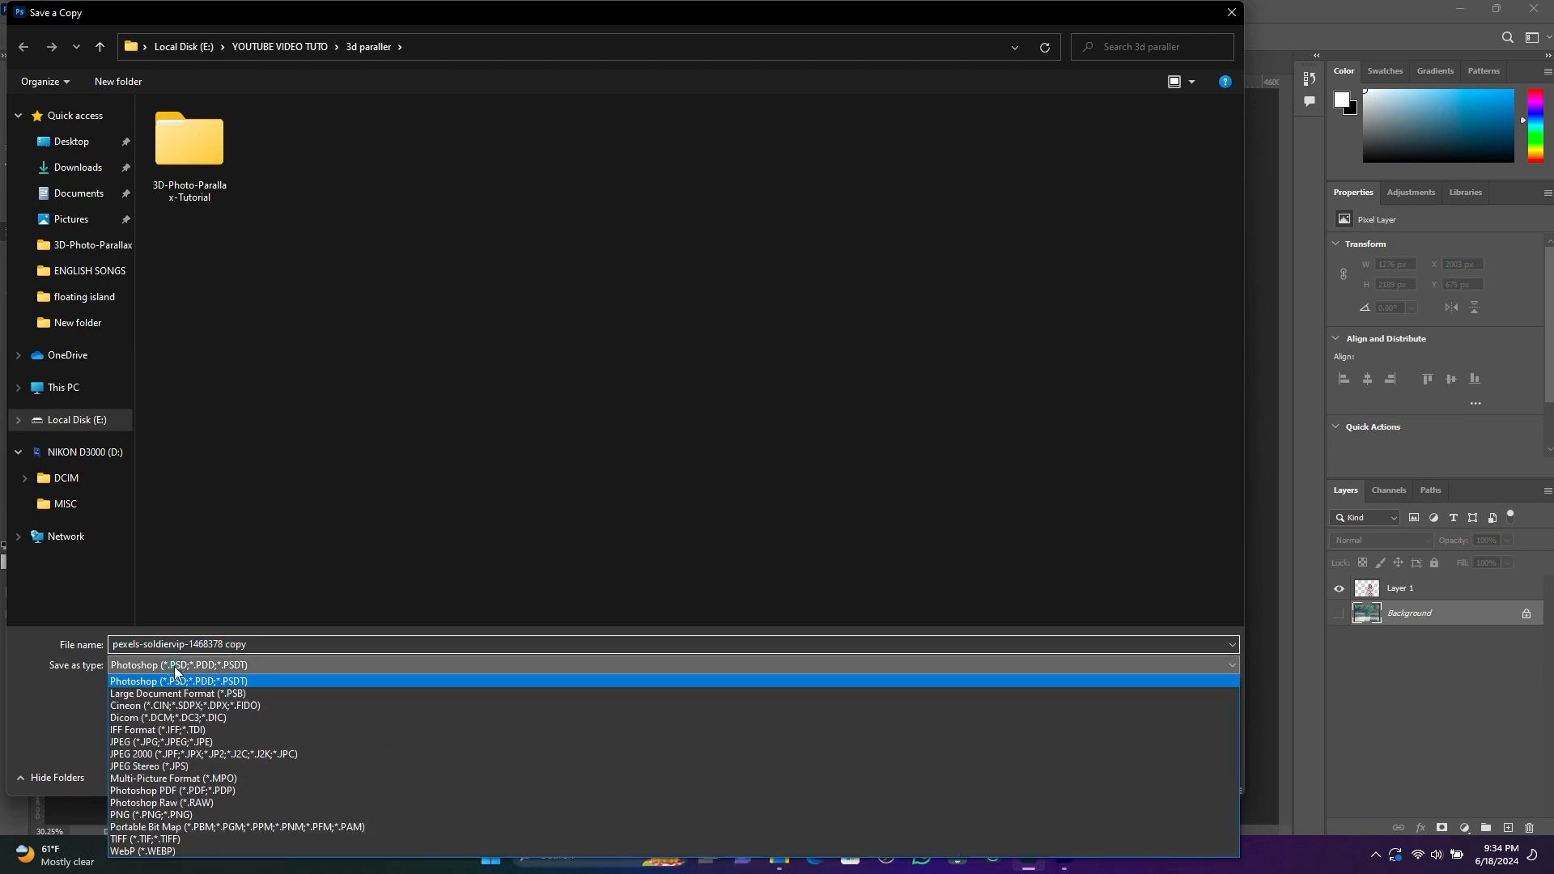
left_click(160, 815)
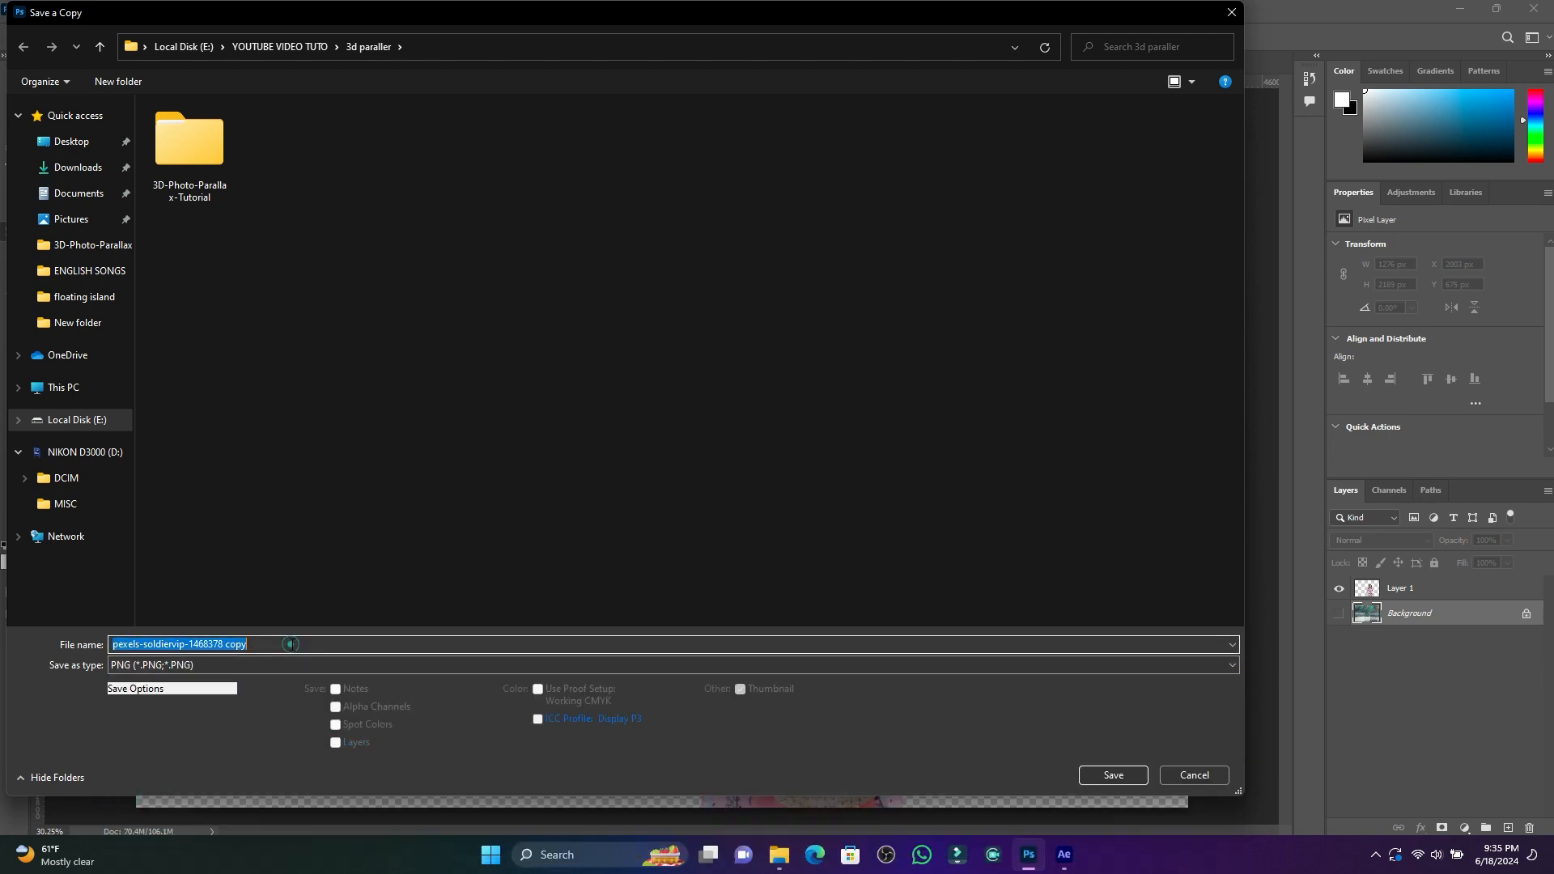
type("subjec")
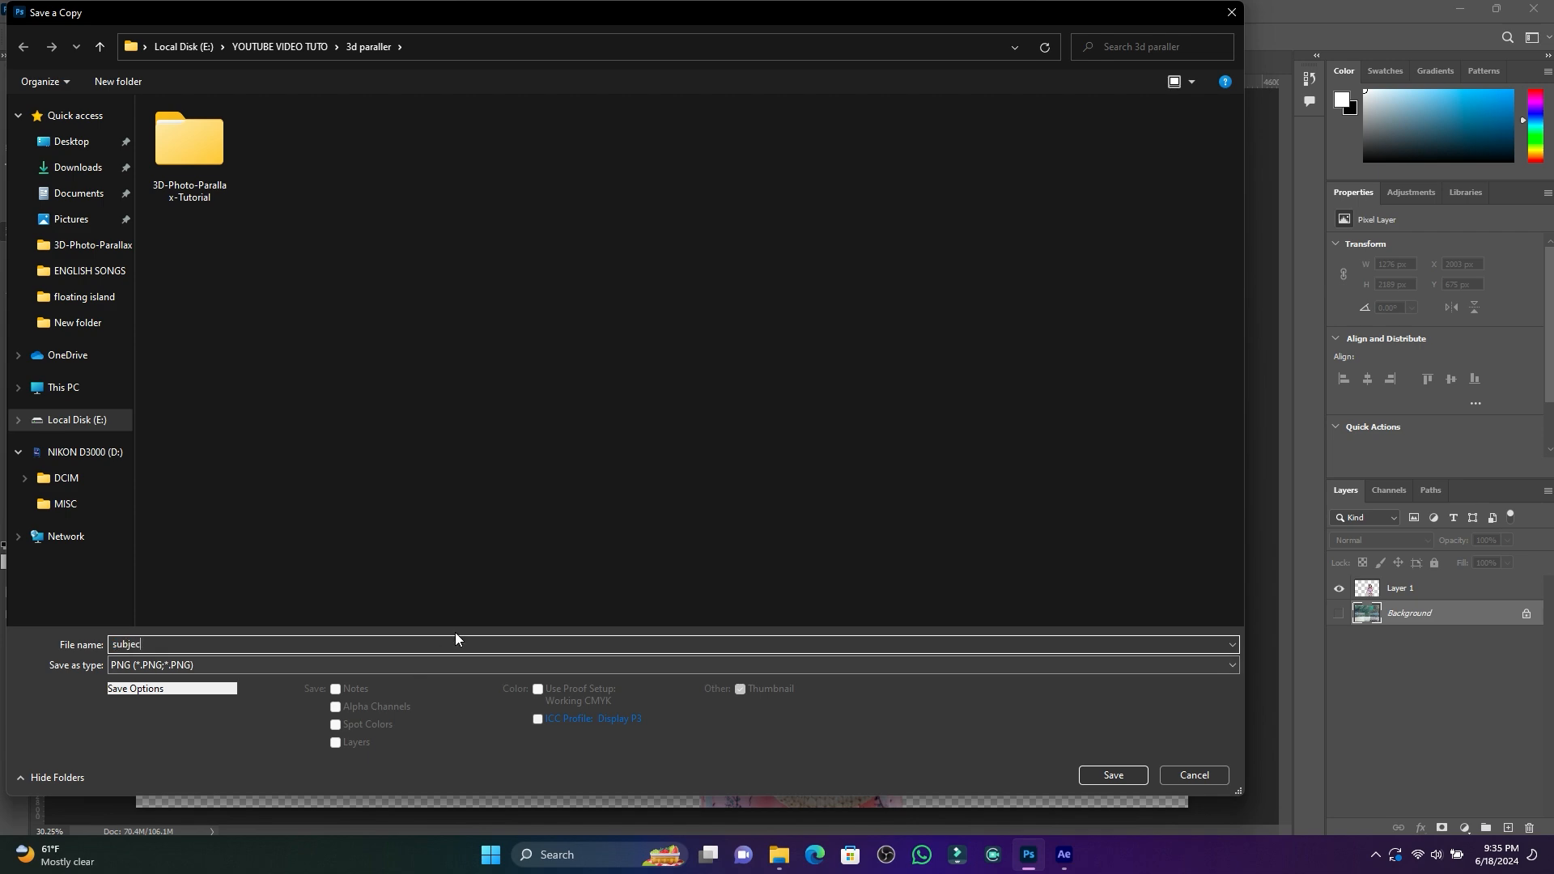
left_click(1114, 775)
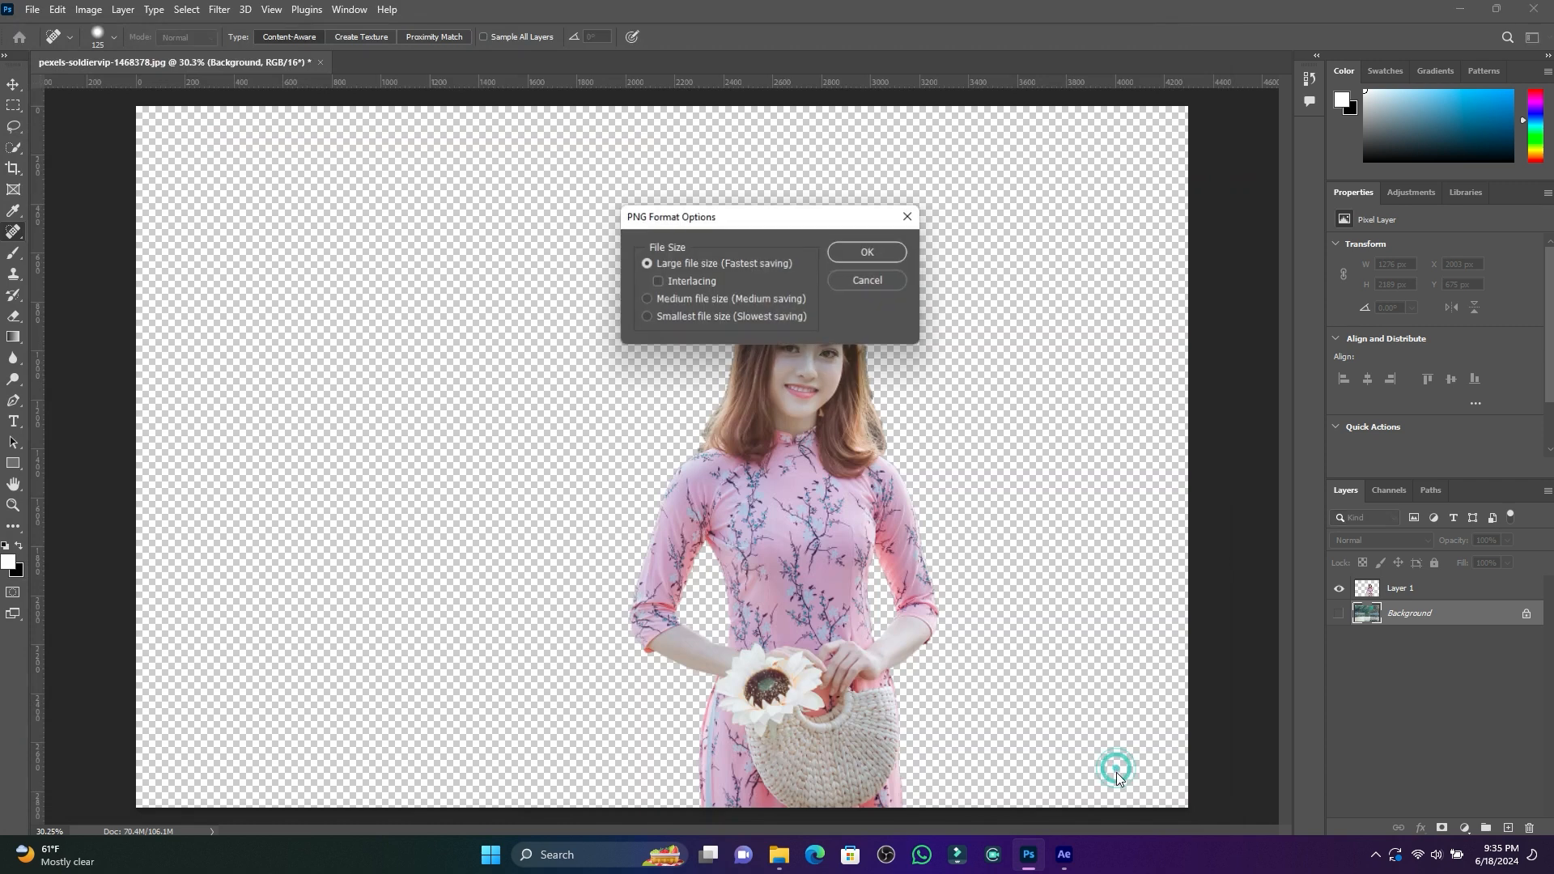
left_click(870, 252)
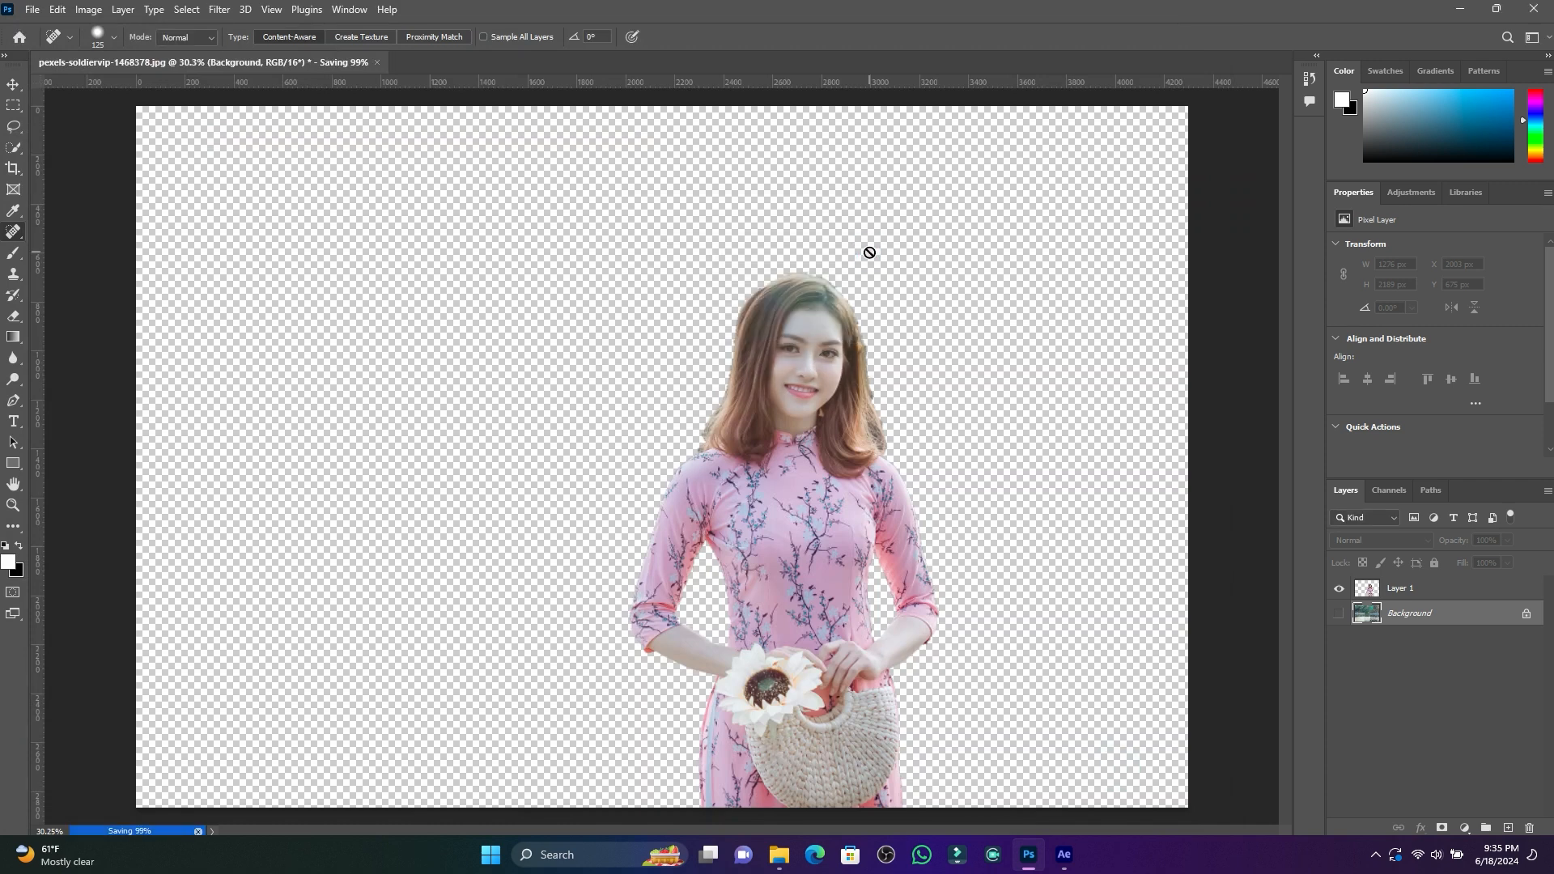
Show only the Background layer and save a copy as a JPEG named "background" at maximum quality 12.
left_click(1340, 591)
left_click(1339, 614)
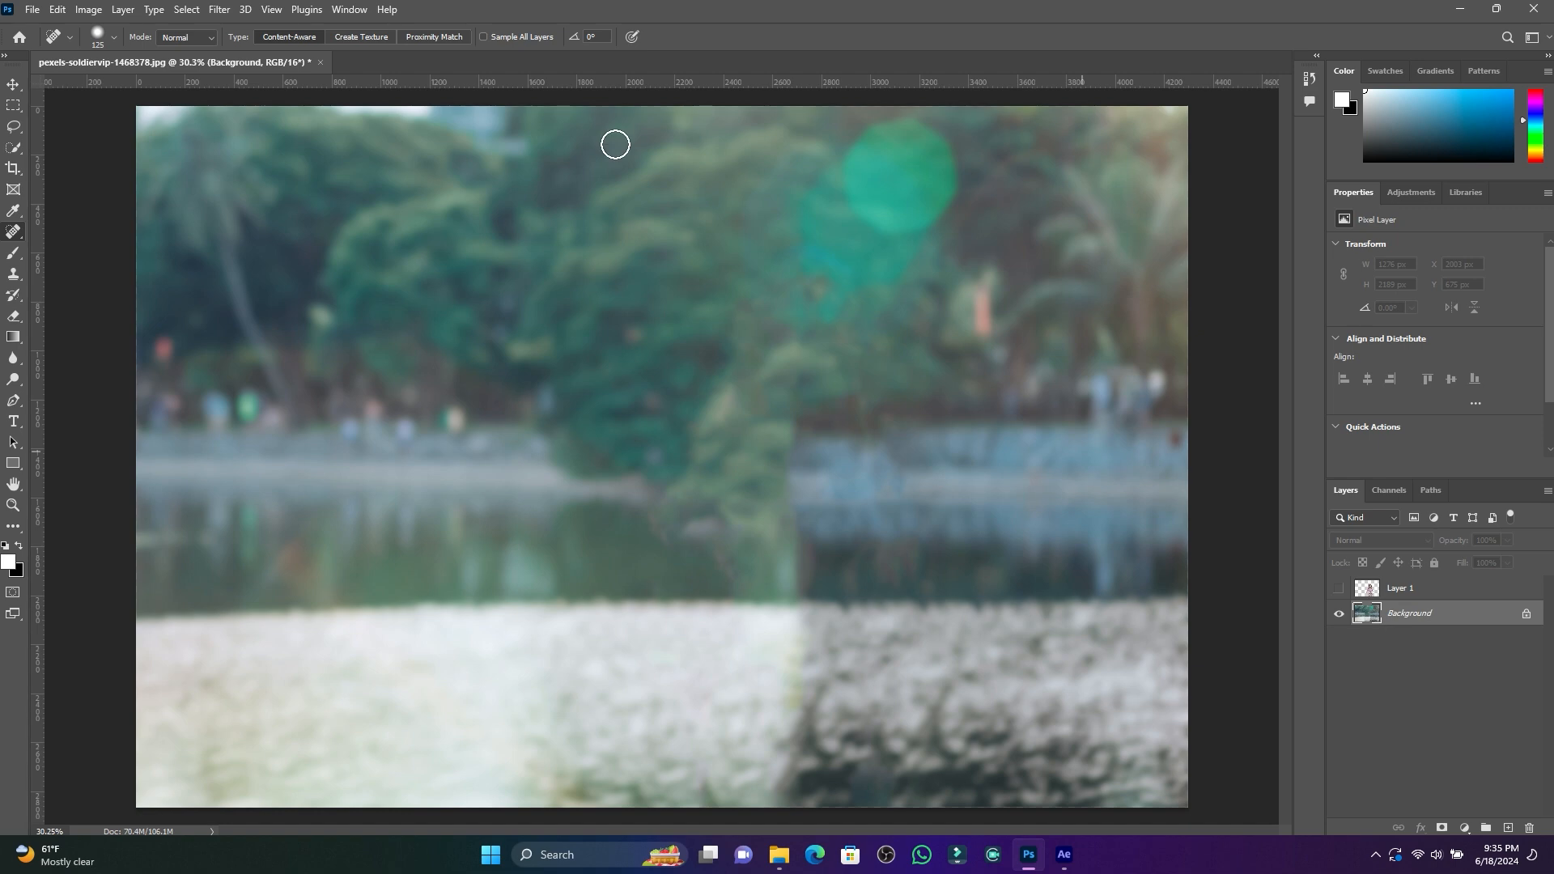
left_click(31, 9)
left_click(101, 191)
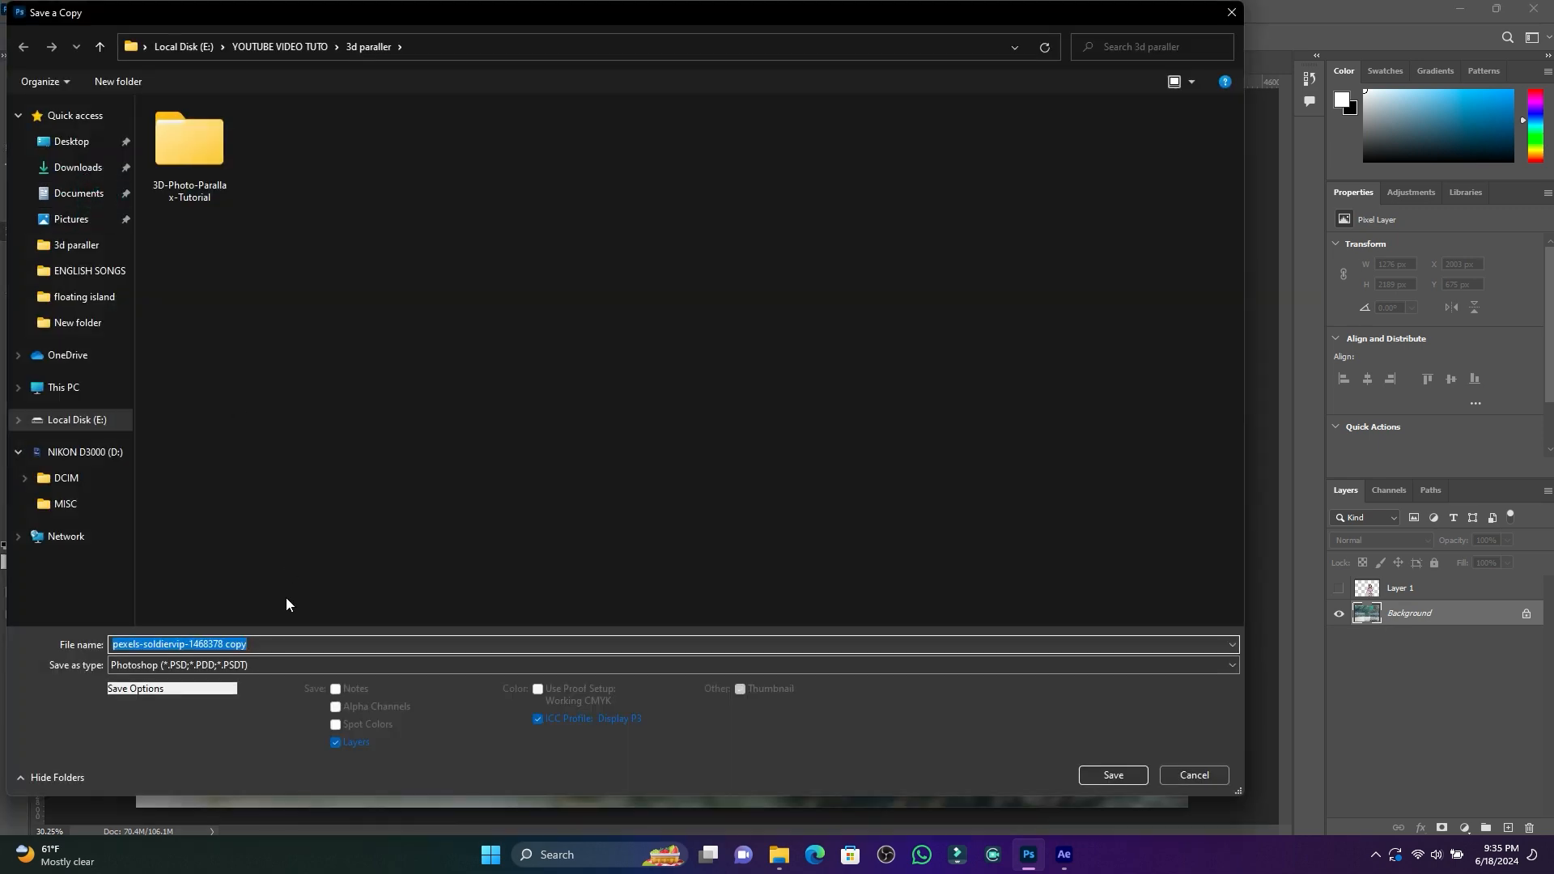
left_click(192, 670)
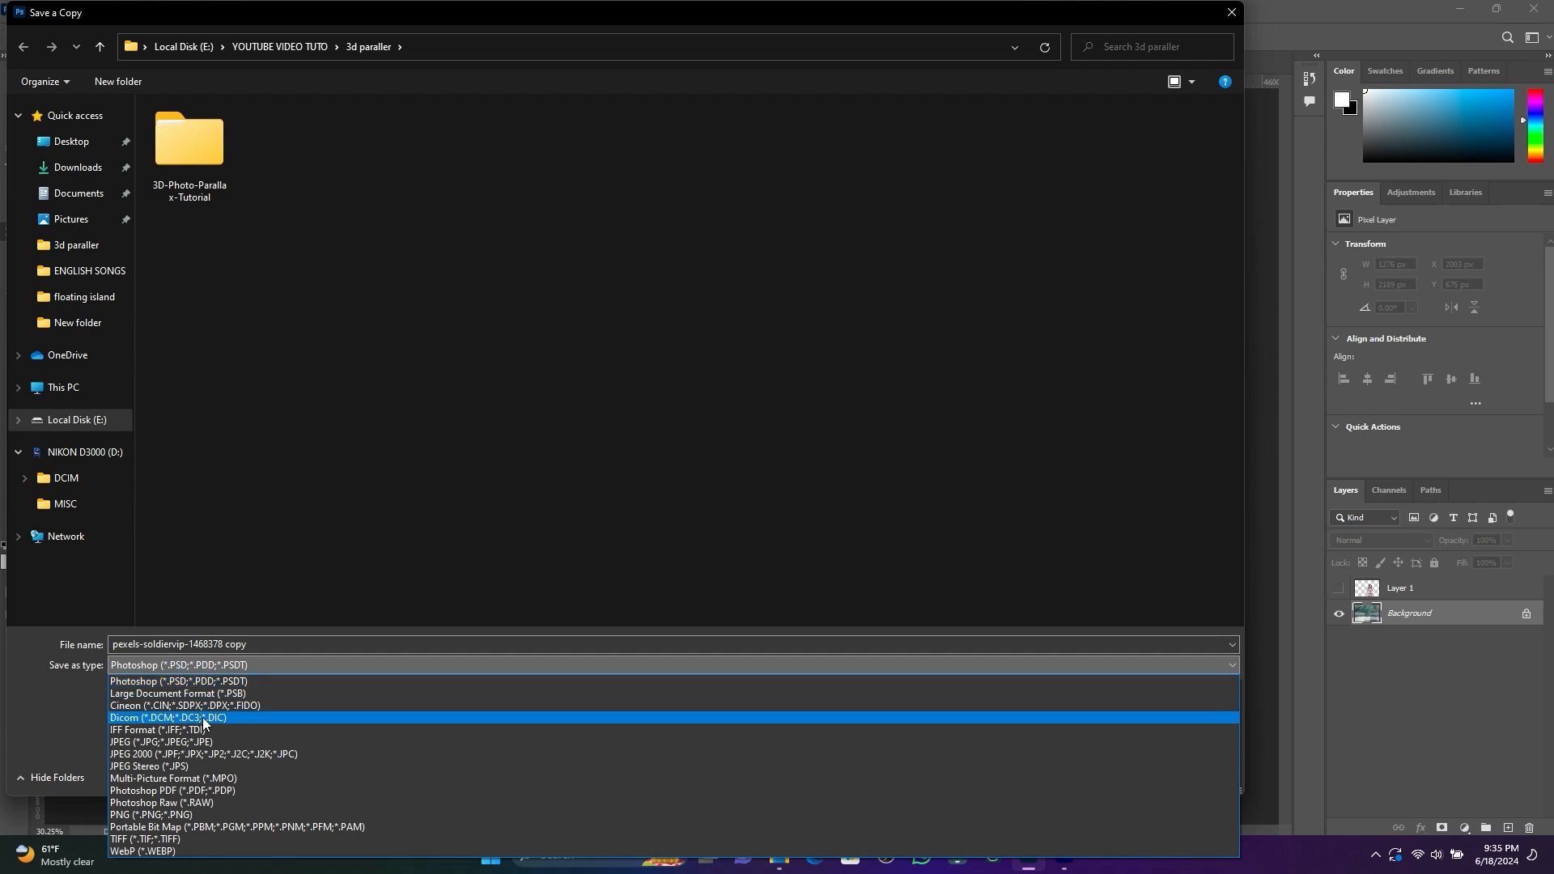
left_click(179, 742)
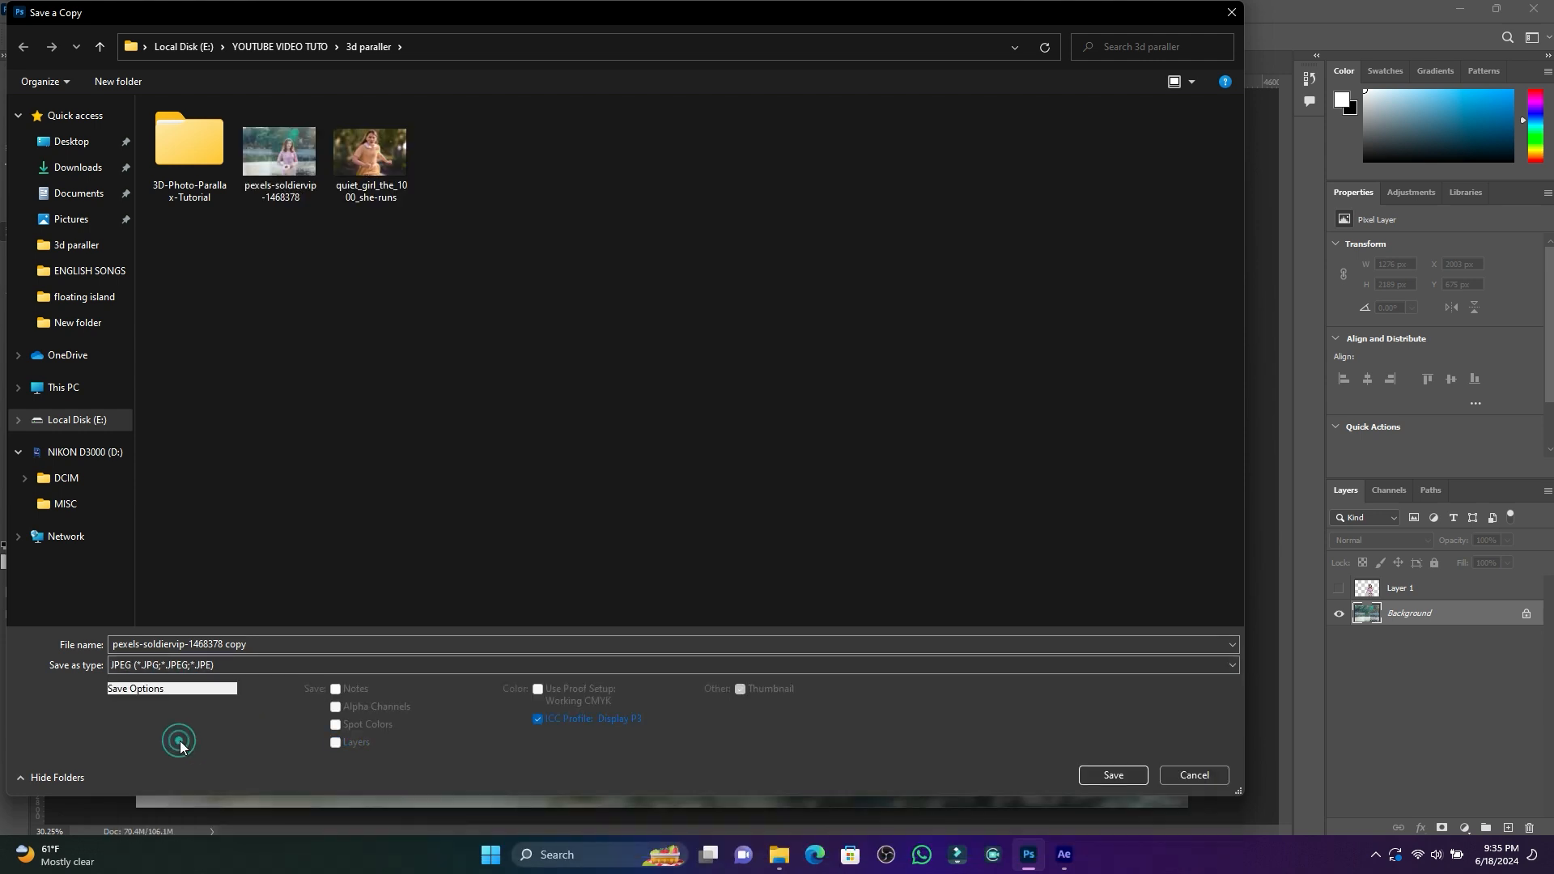
left_click(269, 643)
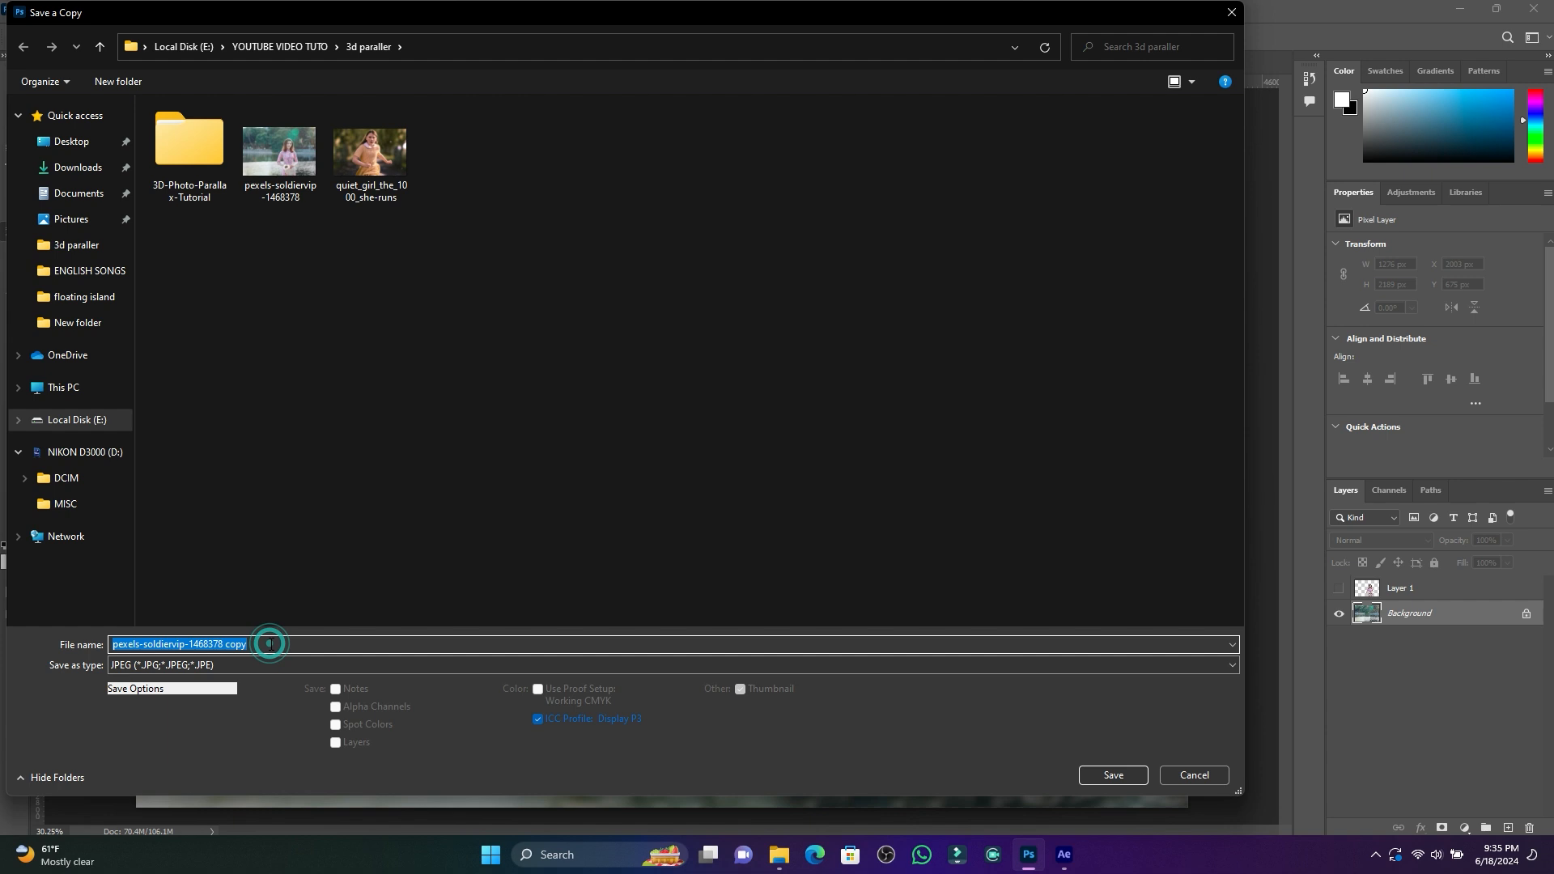
type("background")
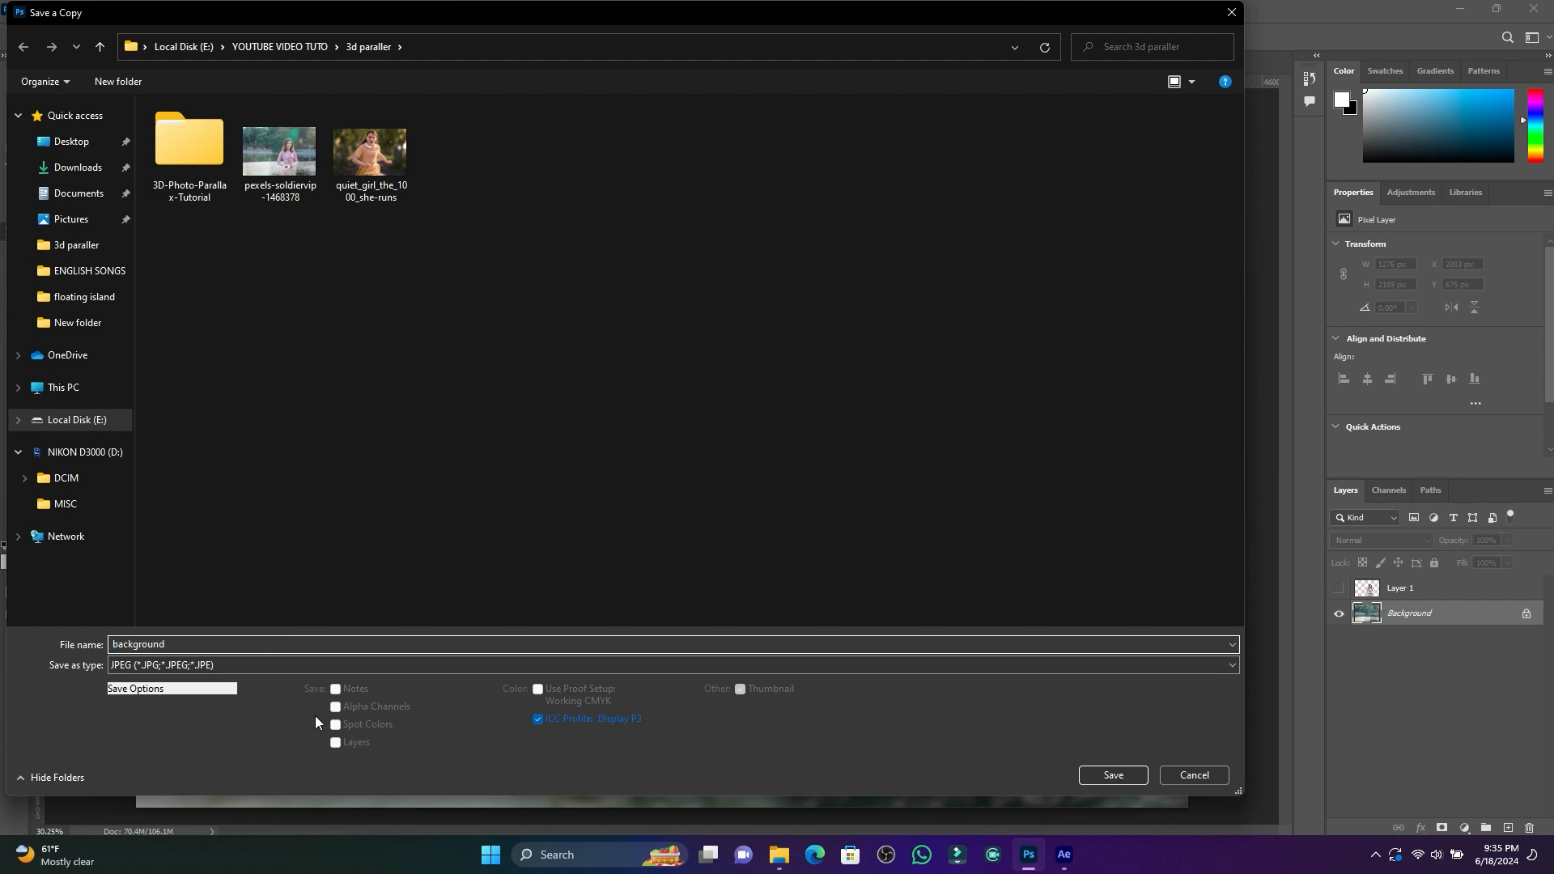
left_click(1121, 775)
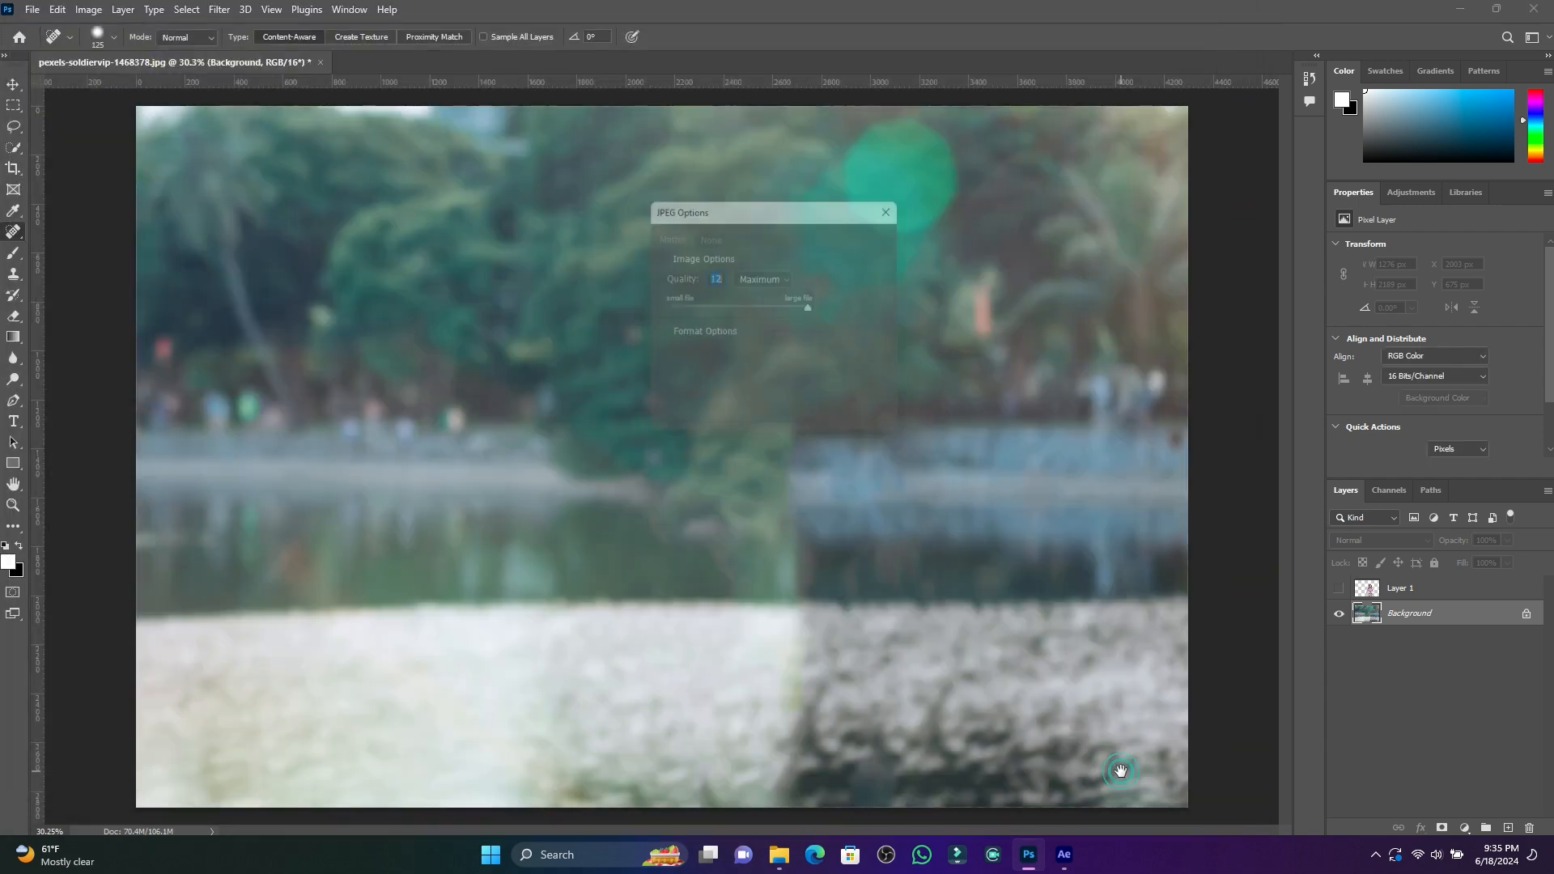
left_click(881, 235)
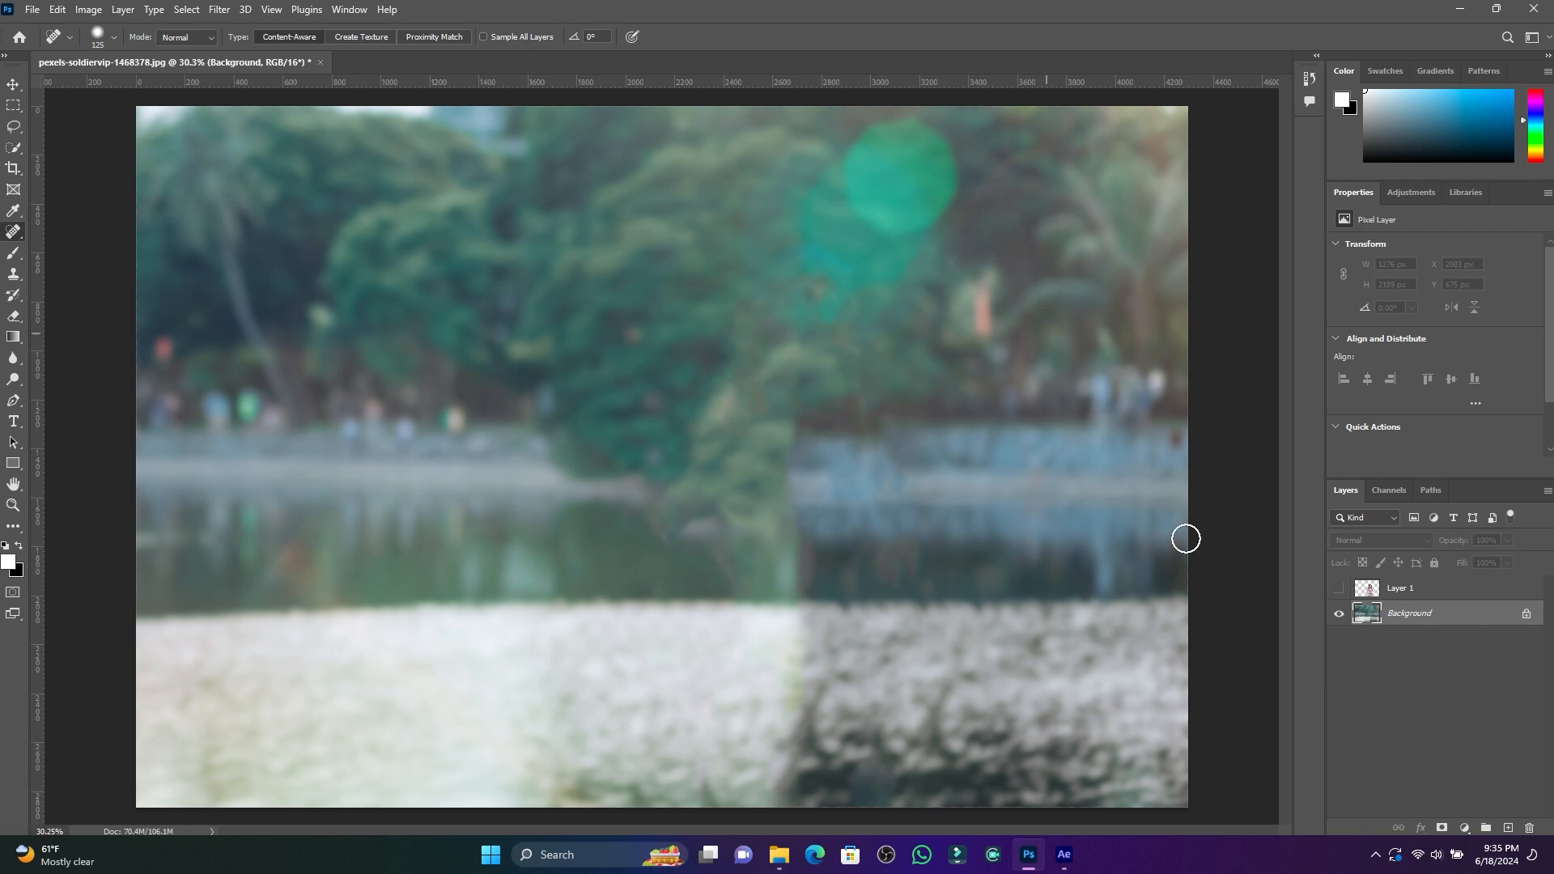
Switch to After Effects and create a 1920x1080, 29.97 fps, 30-second composition named "3d photo".
mouse_move(1073, 857)
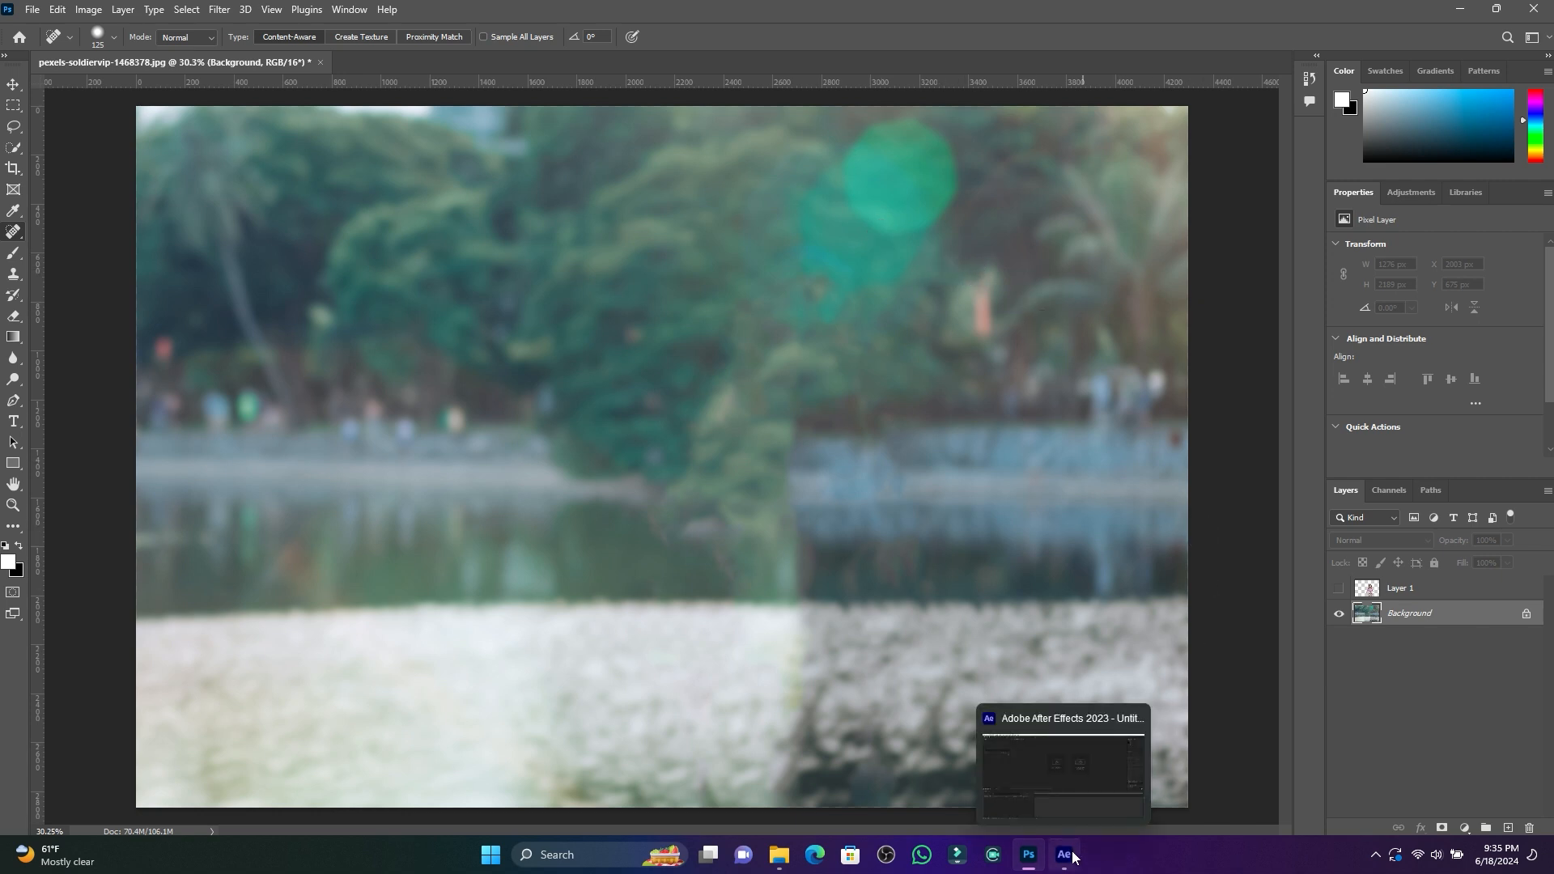
left_click(1073, 857)
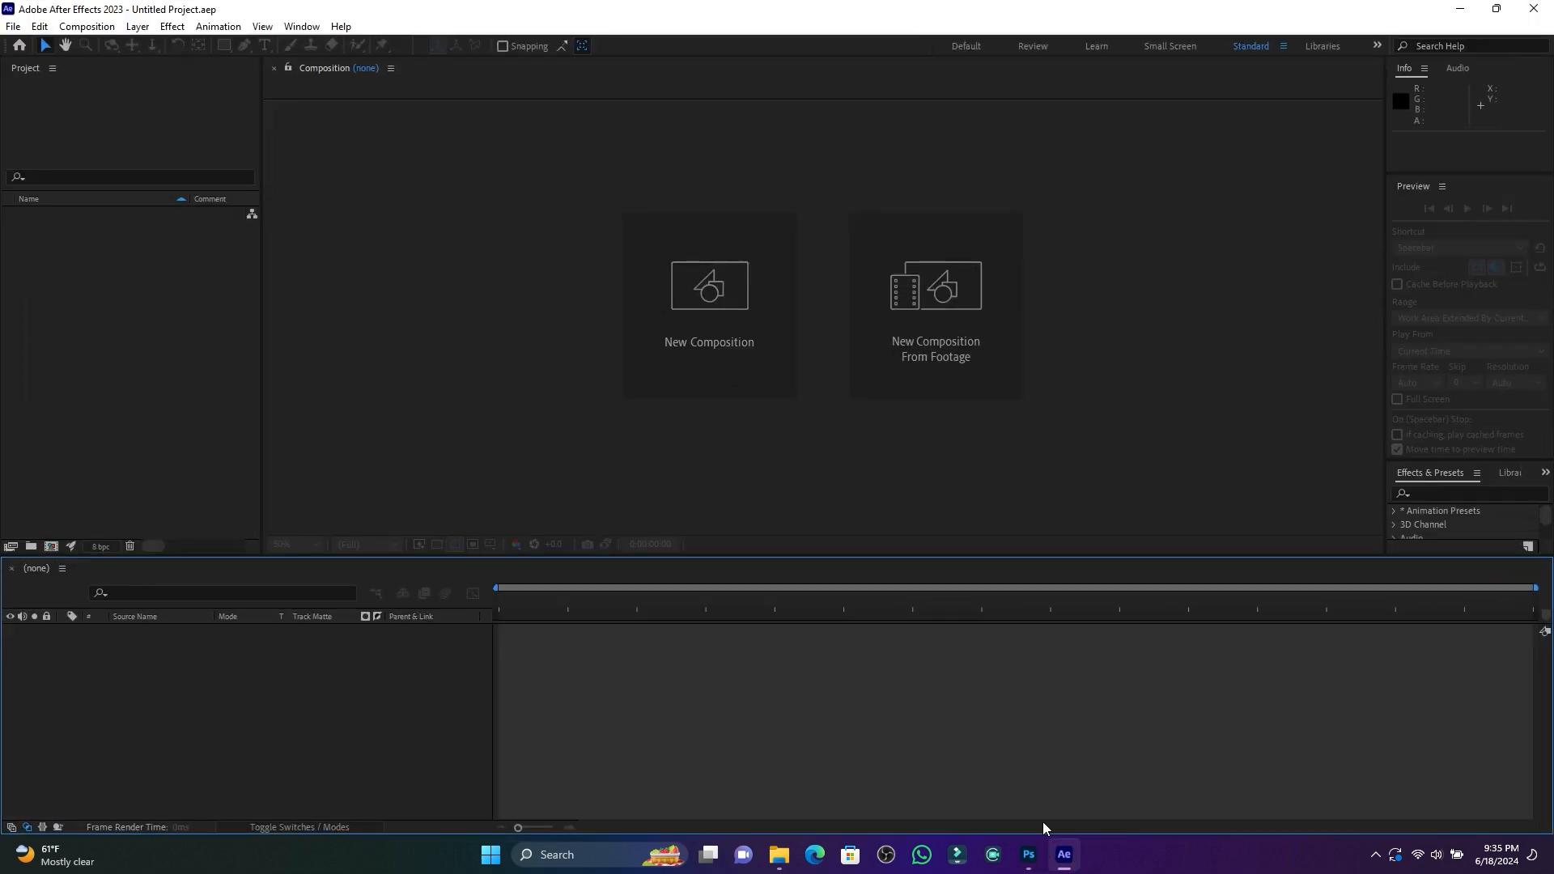
left_click(709, 333)
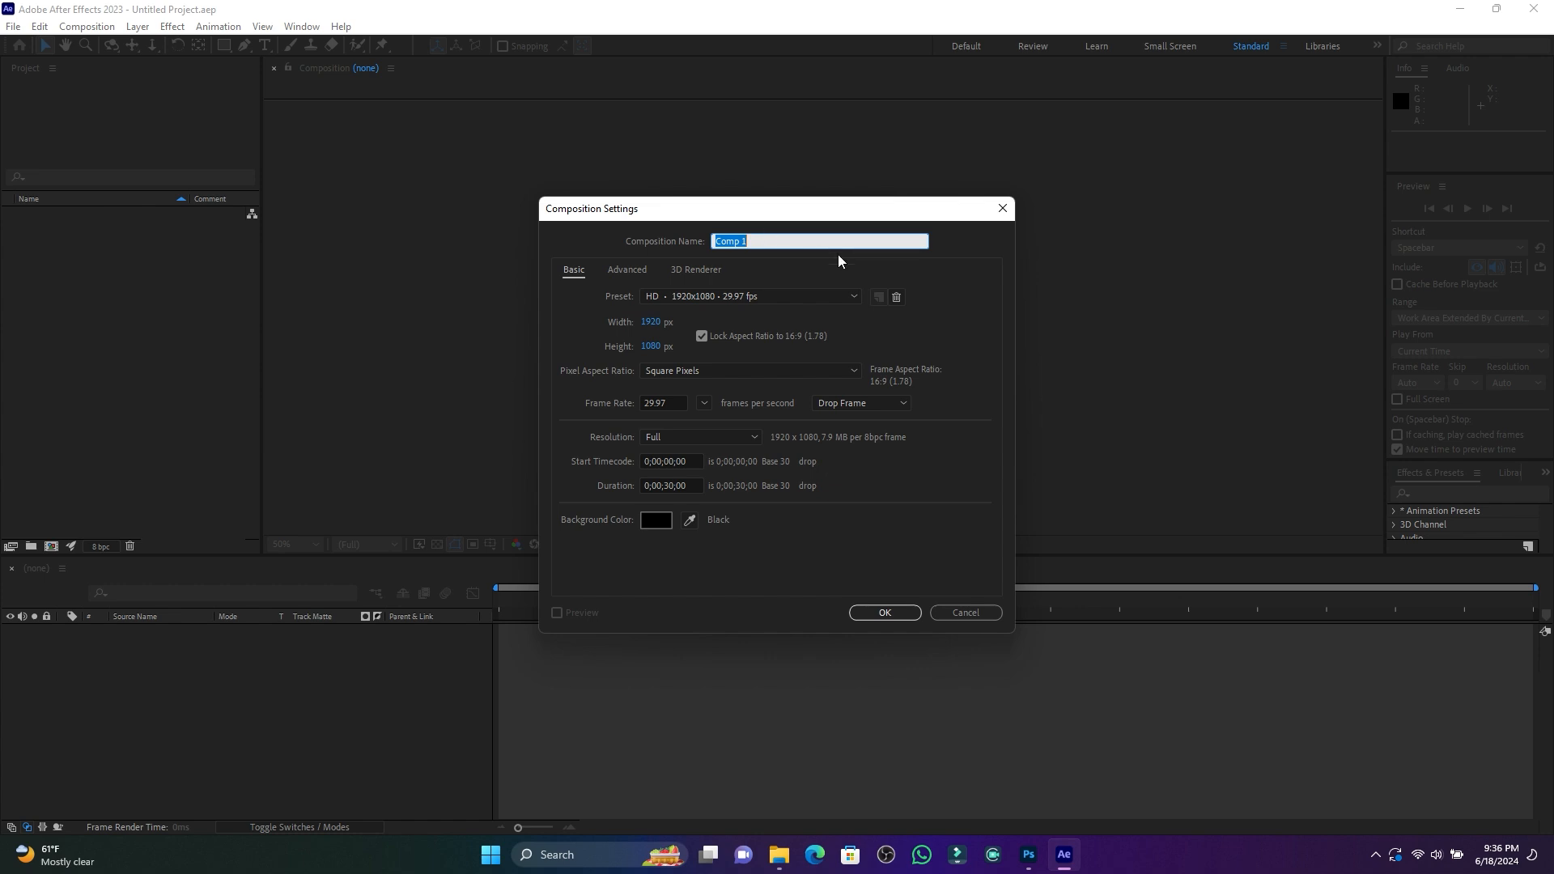
type("3d photo")
left_click(885, 613)
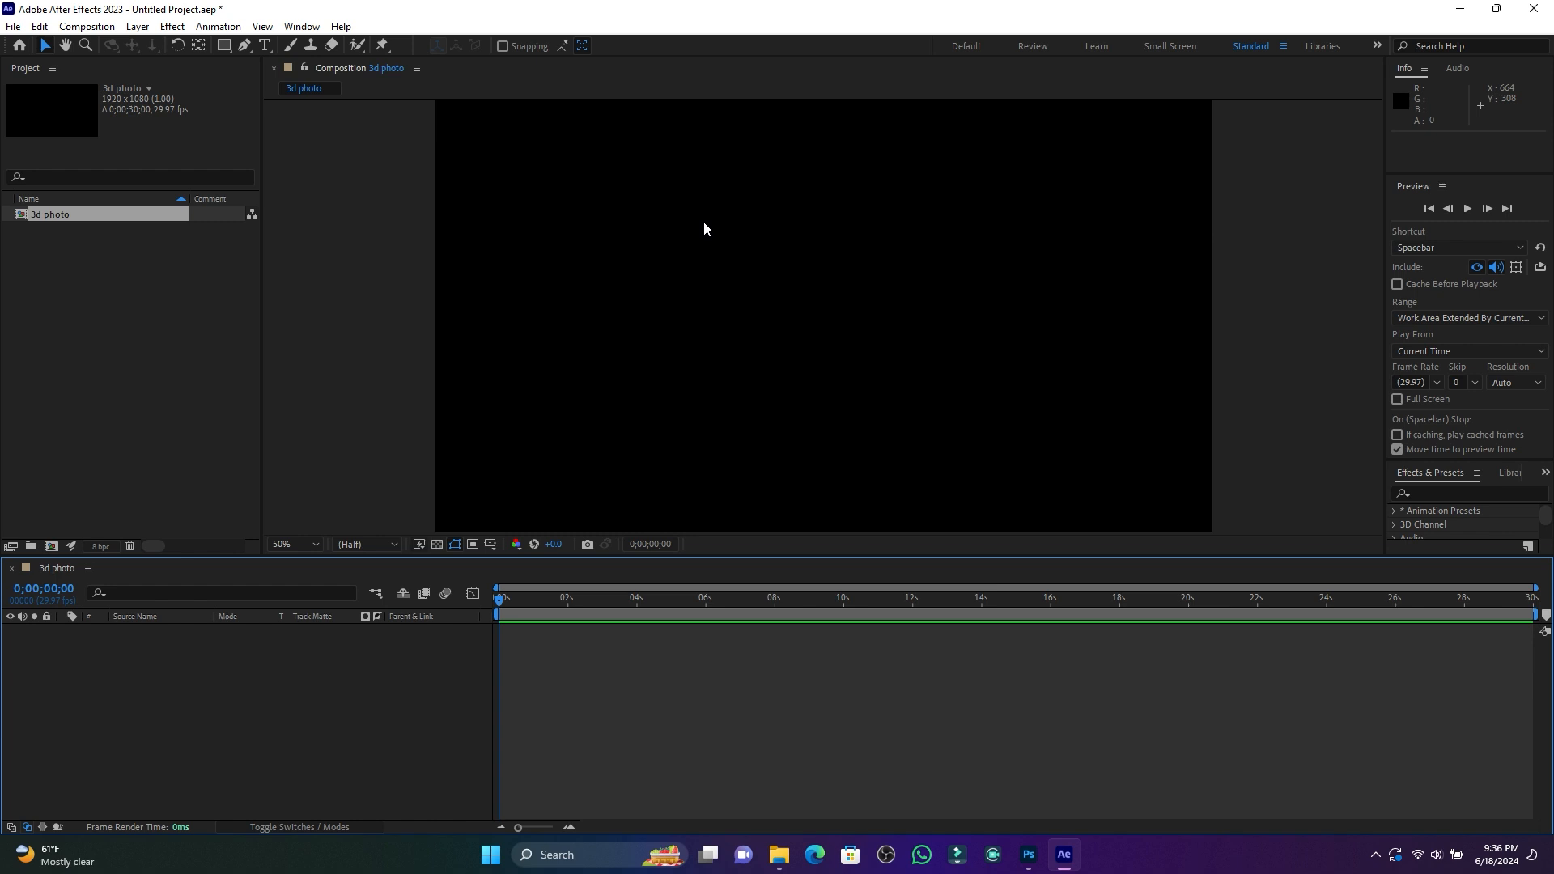
Import the "background" JPG and "subjec" PNG from the 3d paraller folder as footage.
double_click(87, 311)
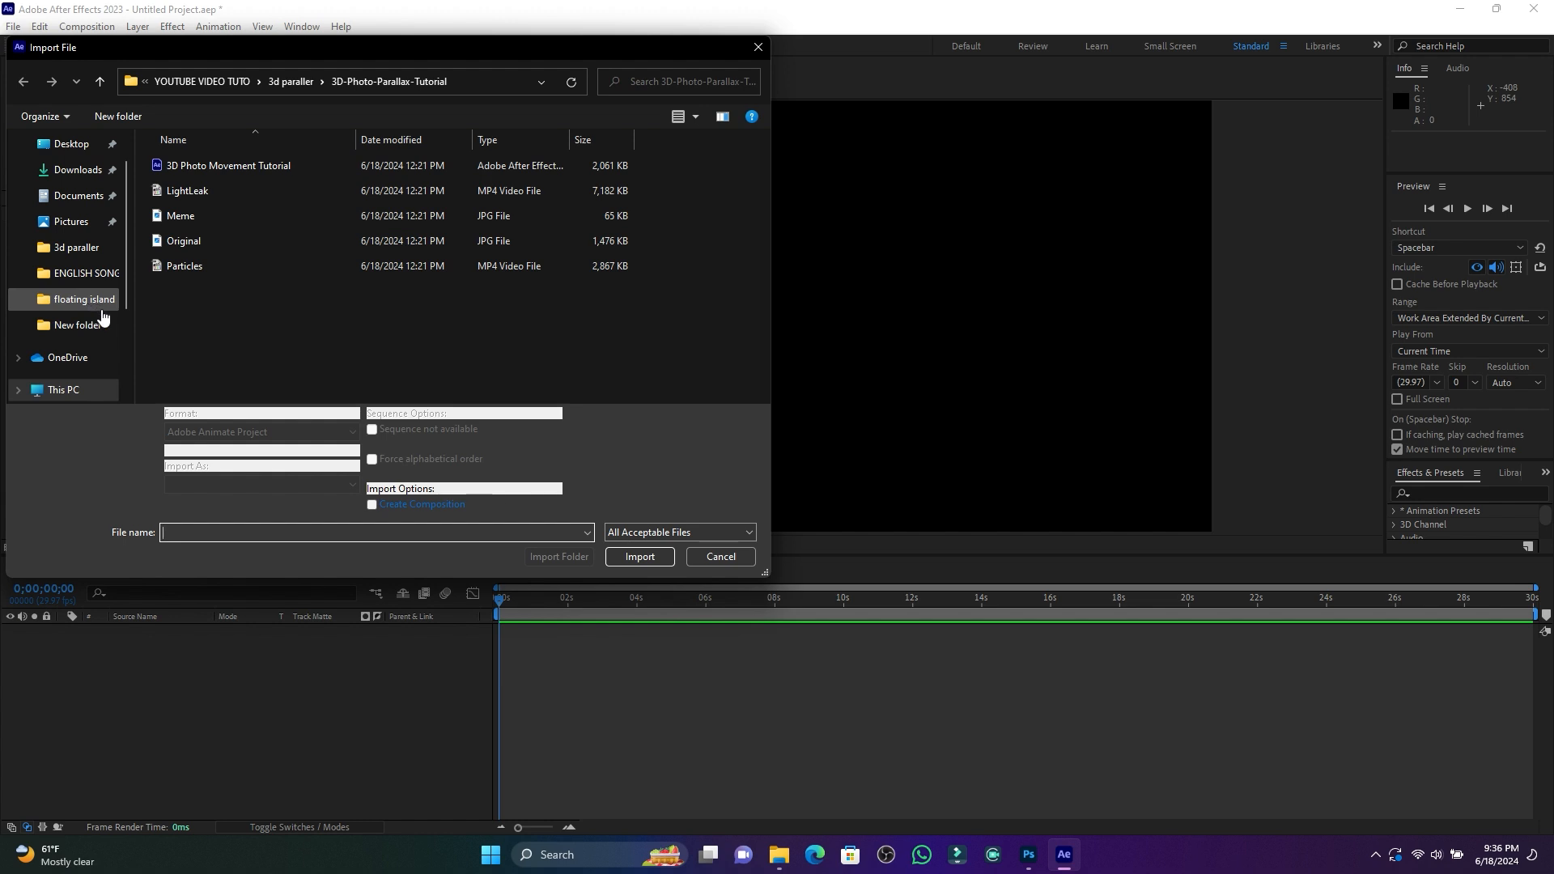
left_click(291, 83)
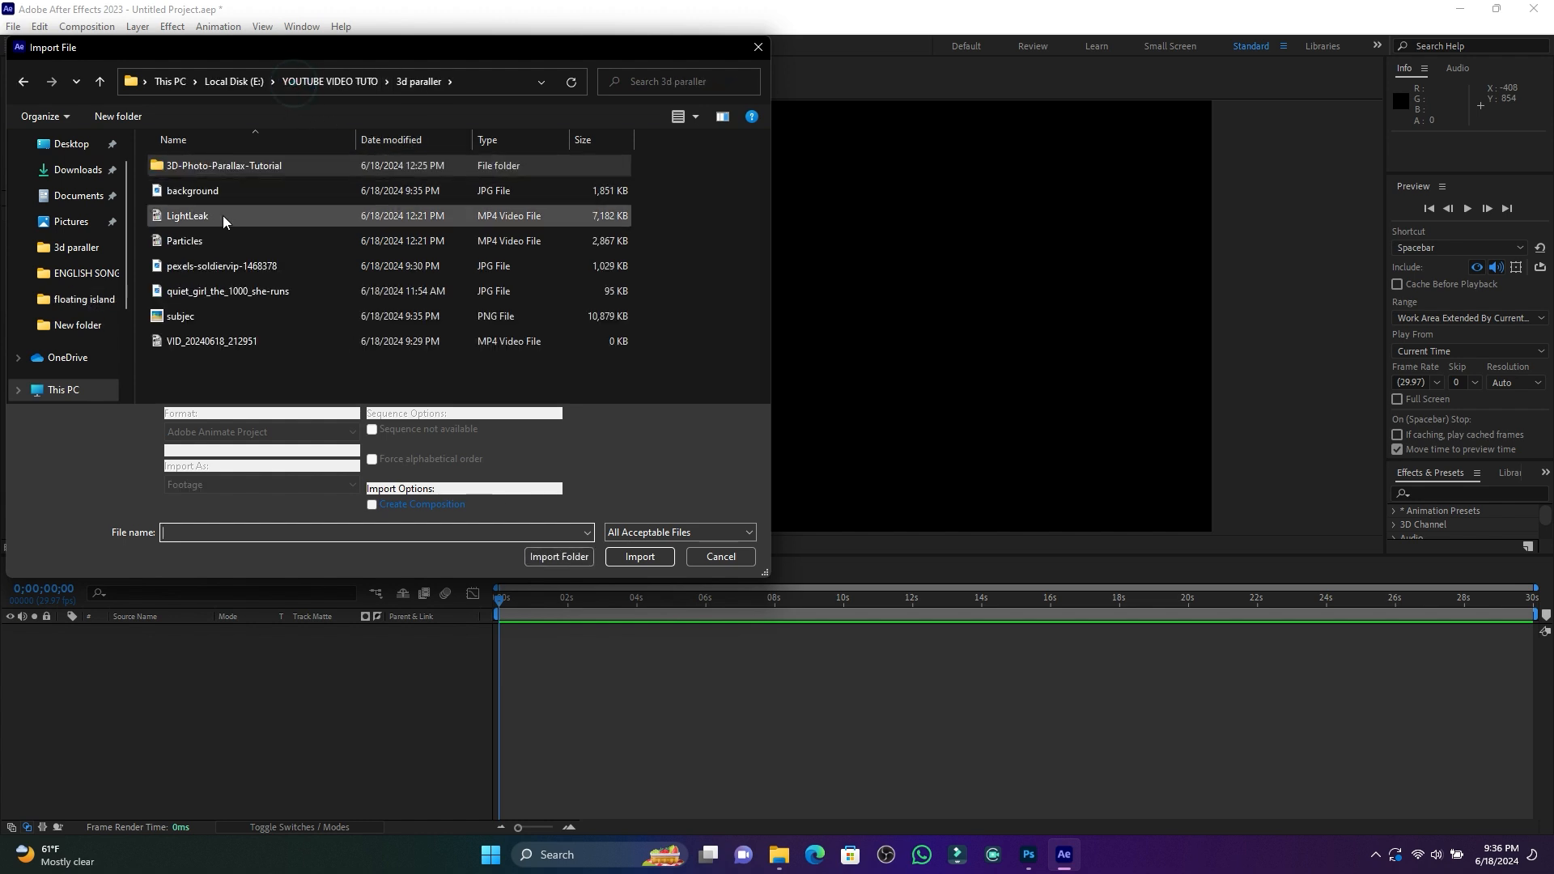
left_click(181, 317)
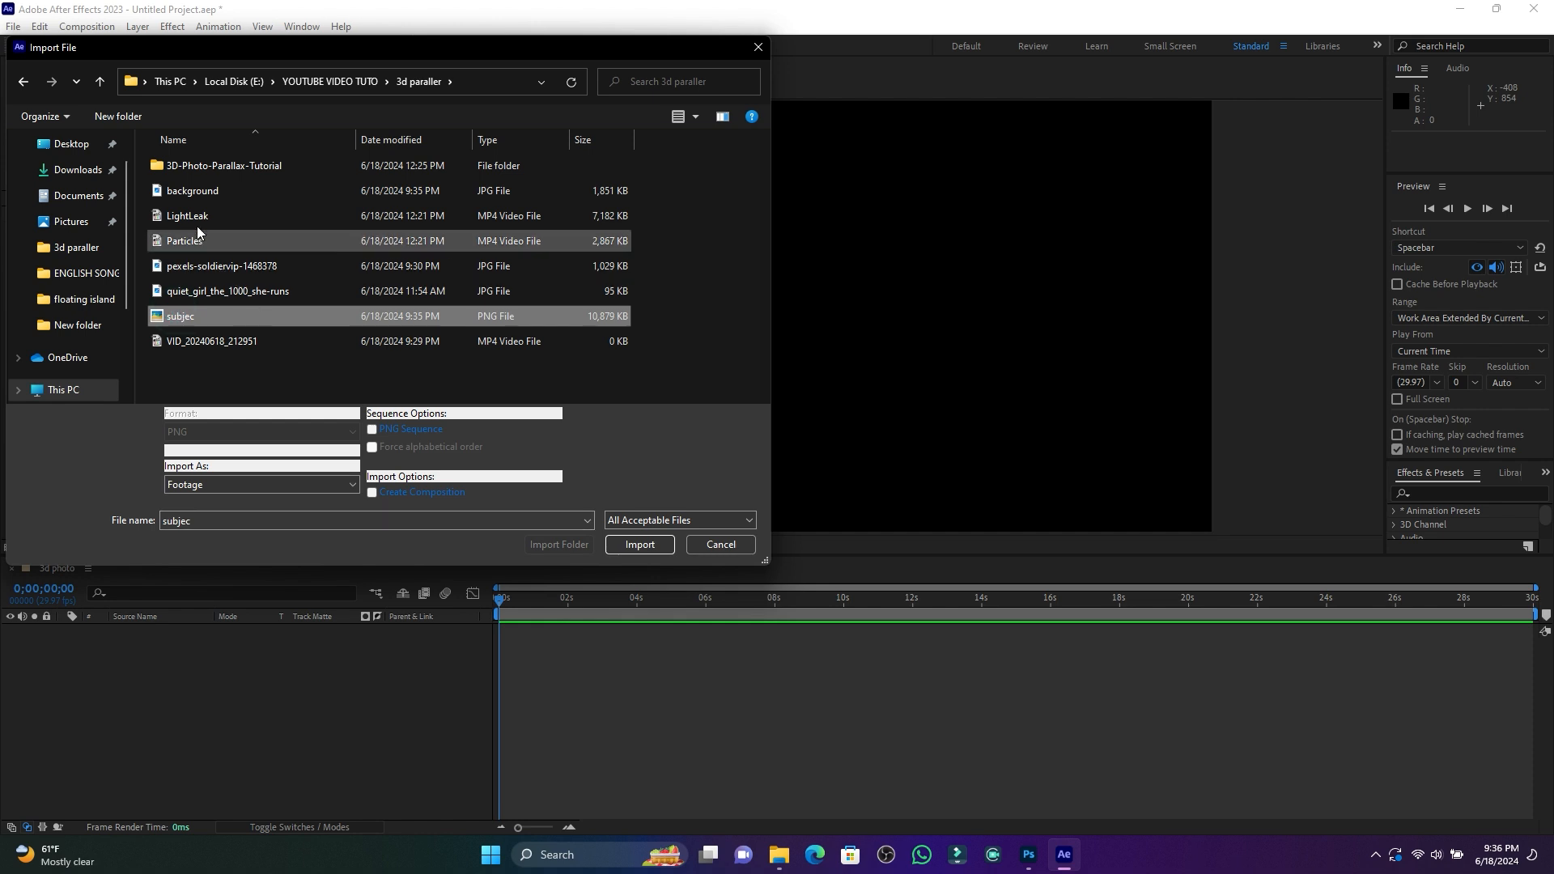
left_click(183, 192, "ctrl")
left_click(636, 545)
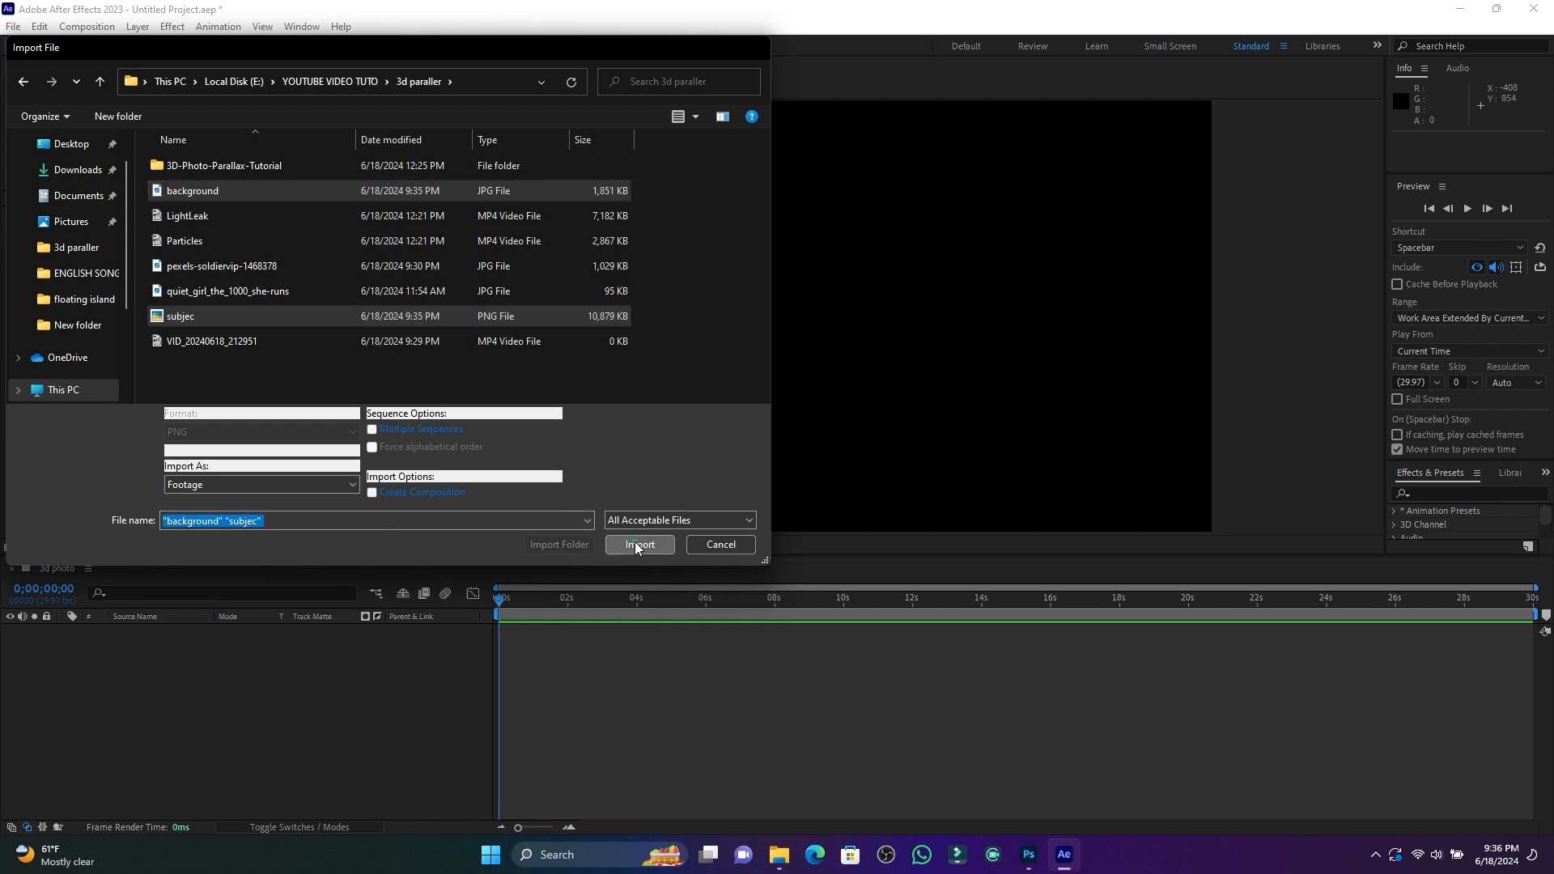
Add background.jpg to the 3d photo composition and place subjec.png above it.
left_click(121, 347)
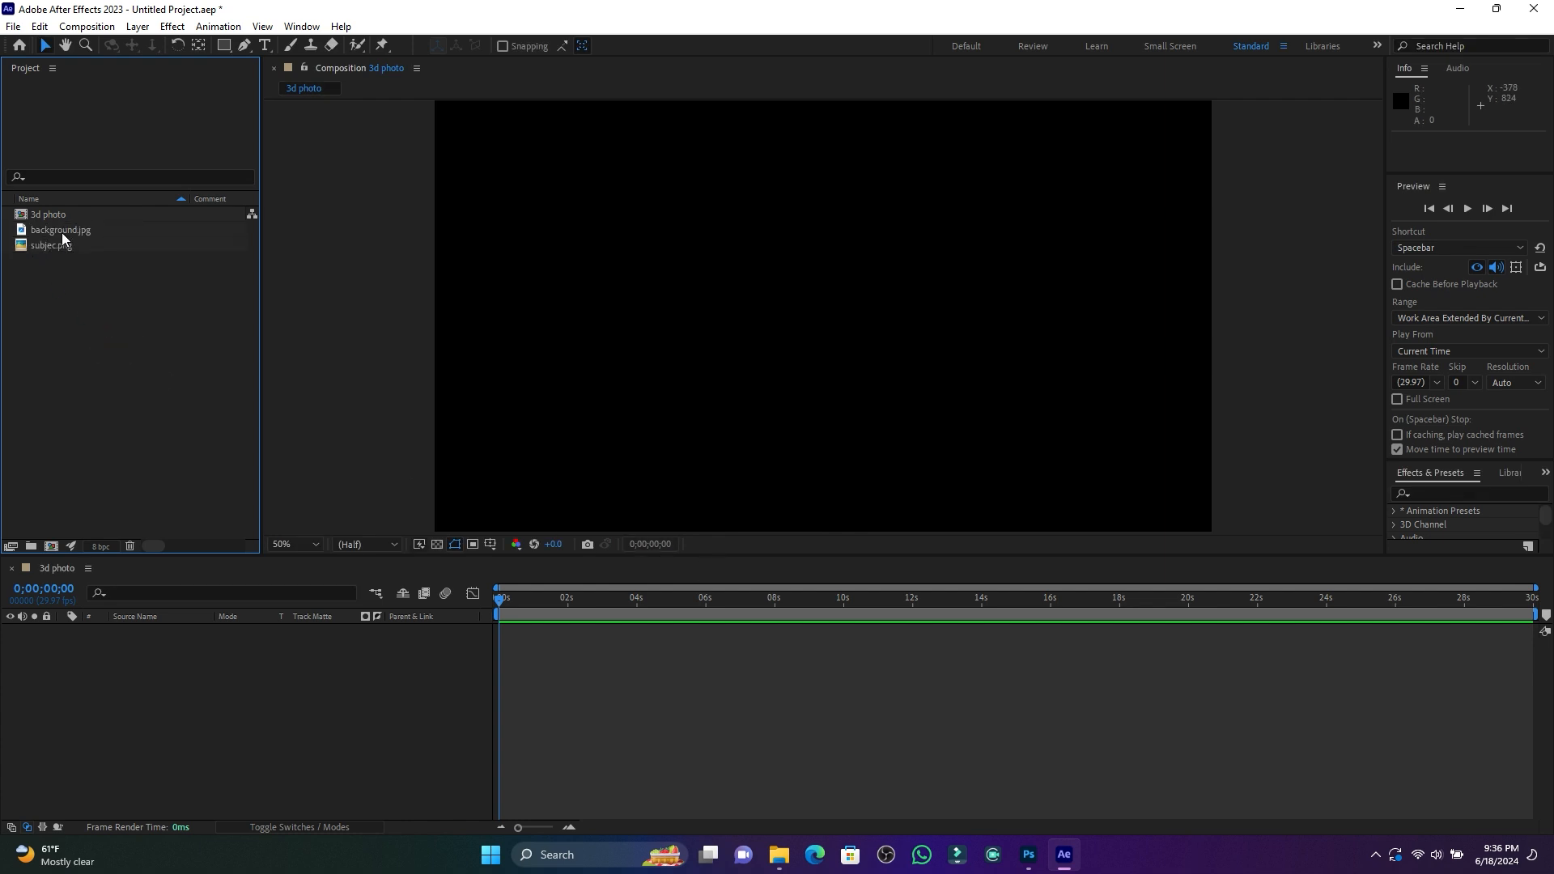
left_click_drag(61, 236, 93, 645)
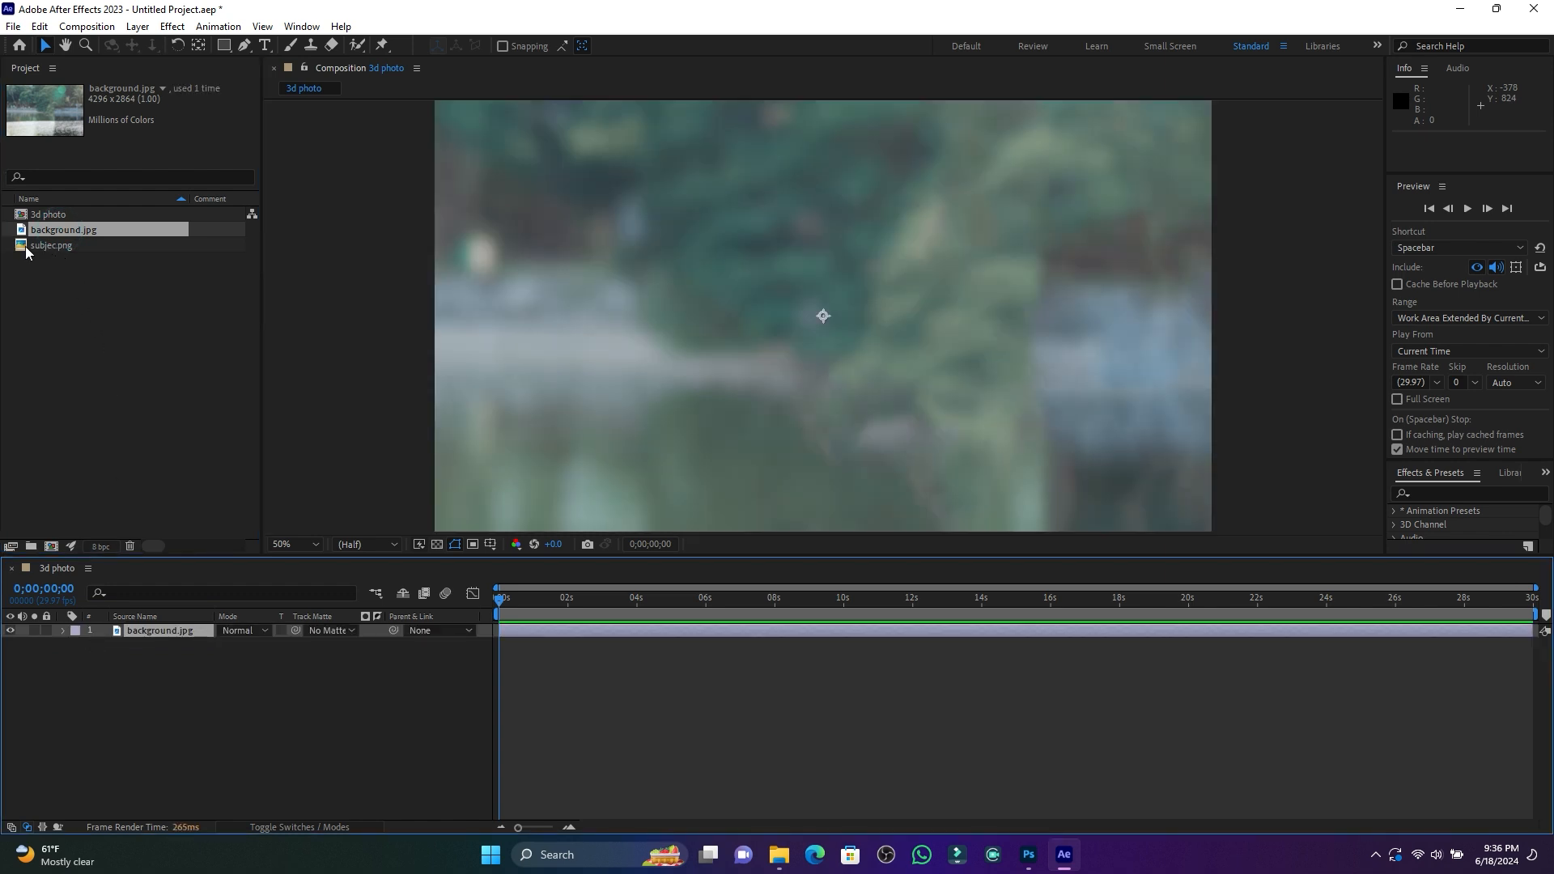
left_click_drag(47, 253, 106, 633)
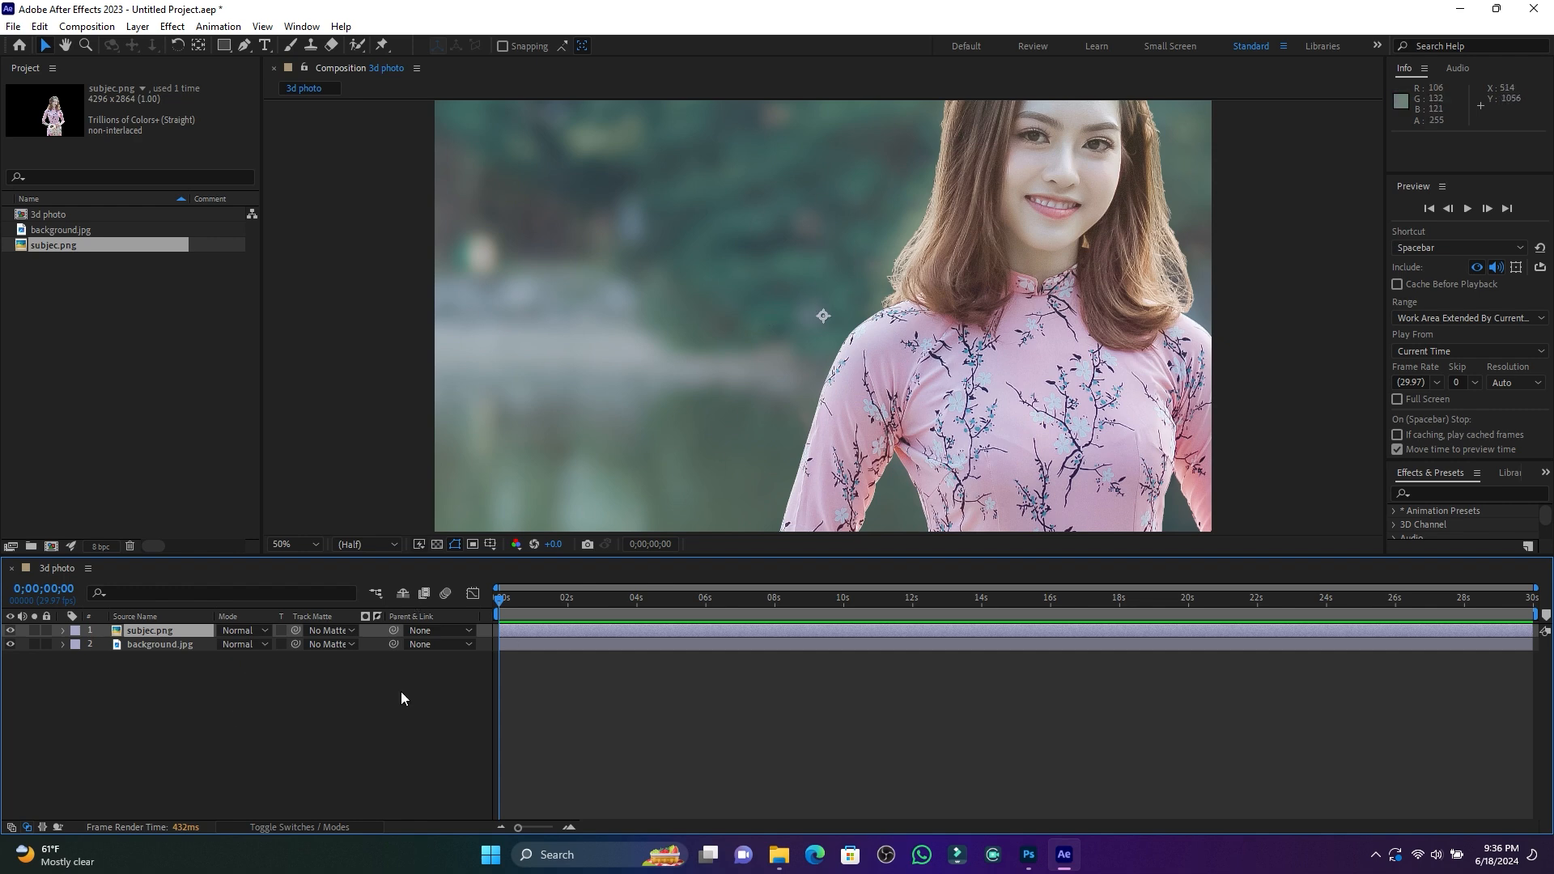
Scale the subjec.png and background.jpg layers together down to 45% so the photo fits the frame width.
left_click(155, 645, "shift")
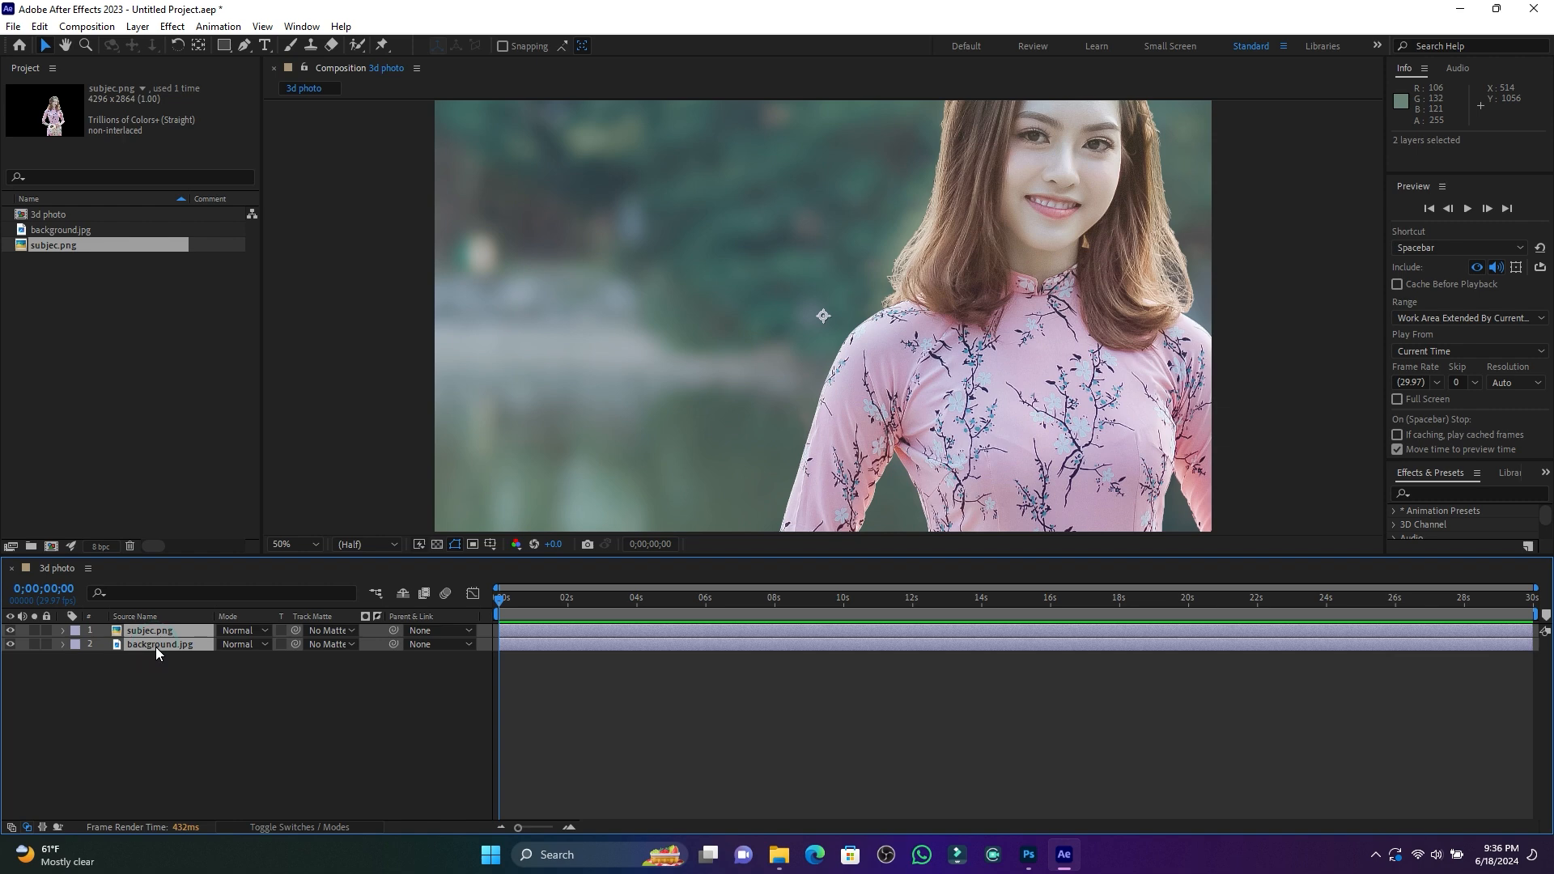
key("s")
left_click_drag(245, 647, 209, 644)
left_click_drag(203, 643, 201, 643)
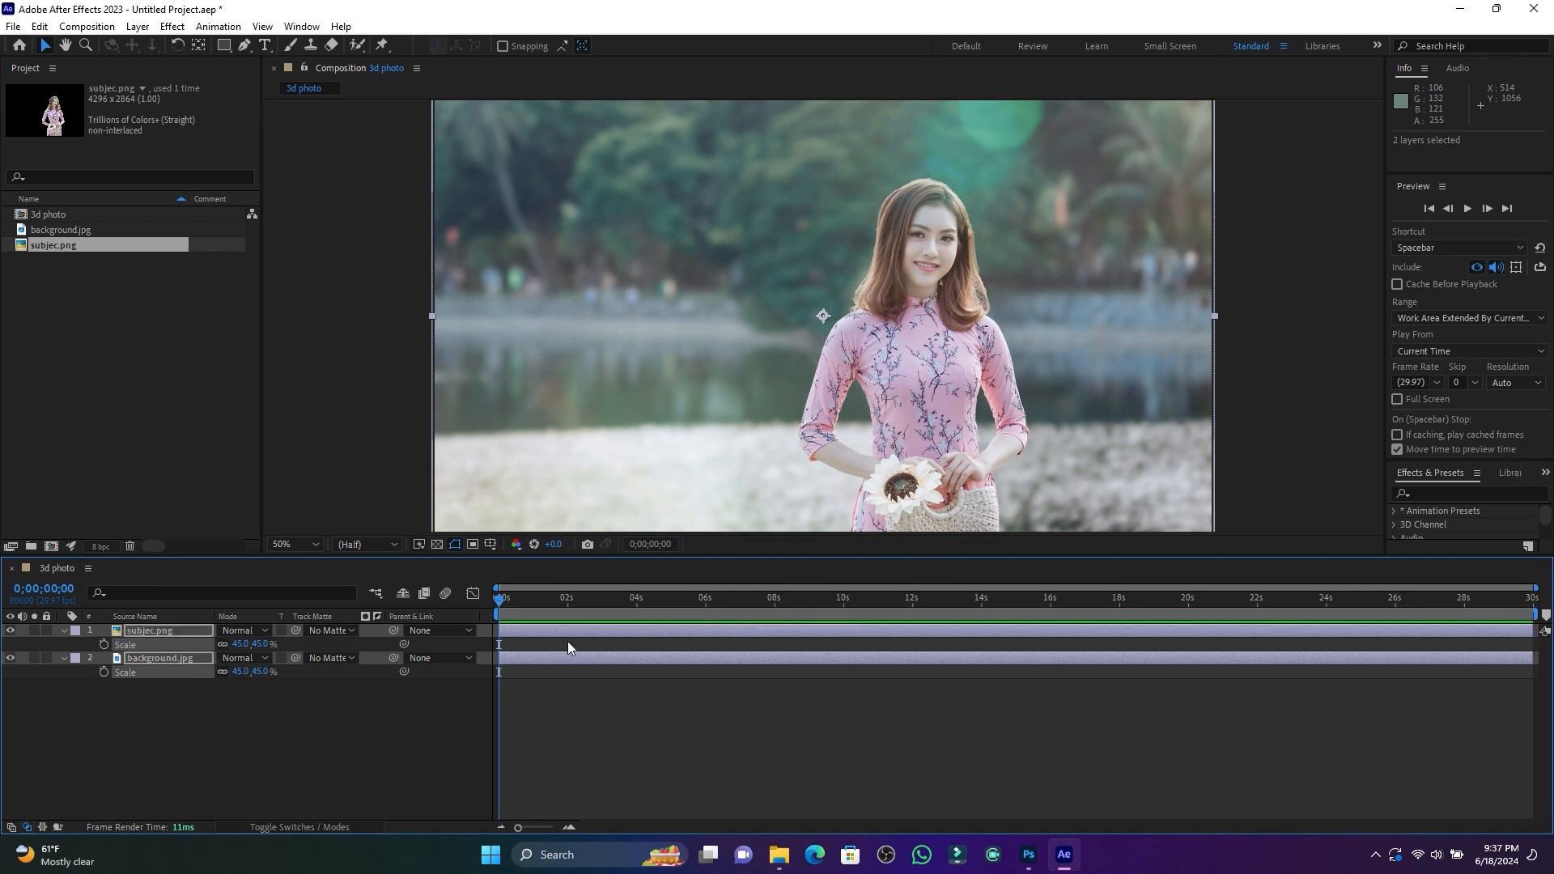
left_click(333, 745)
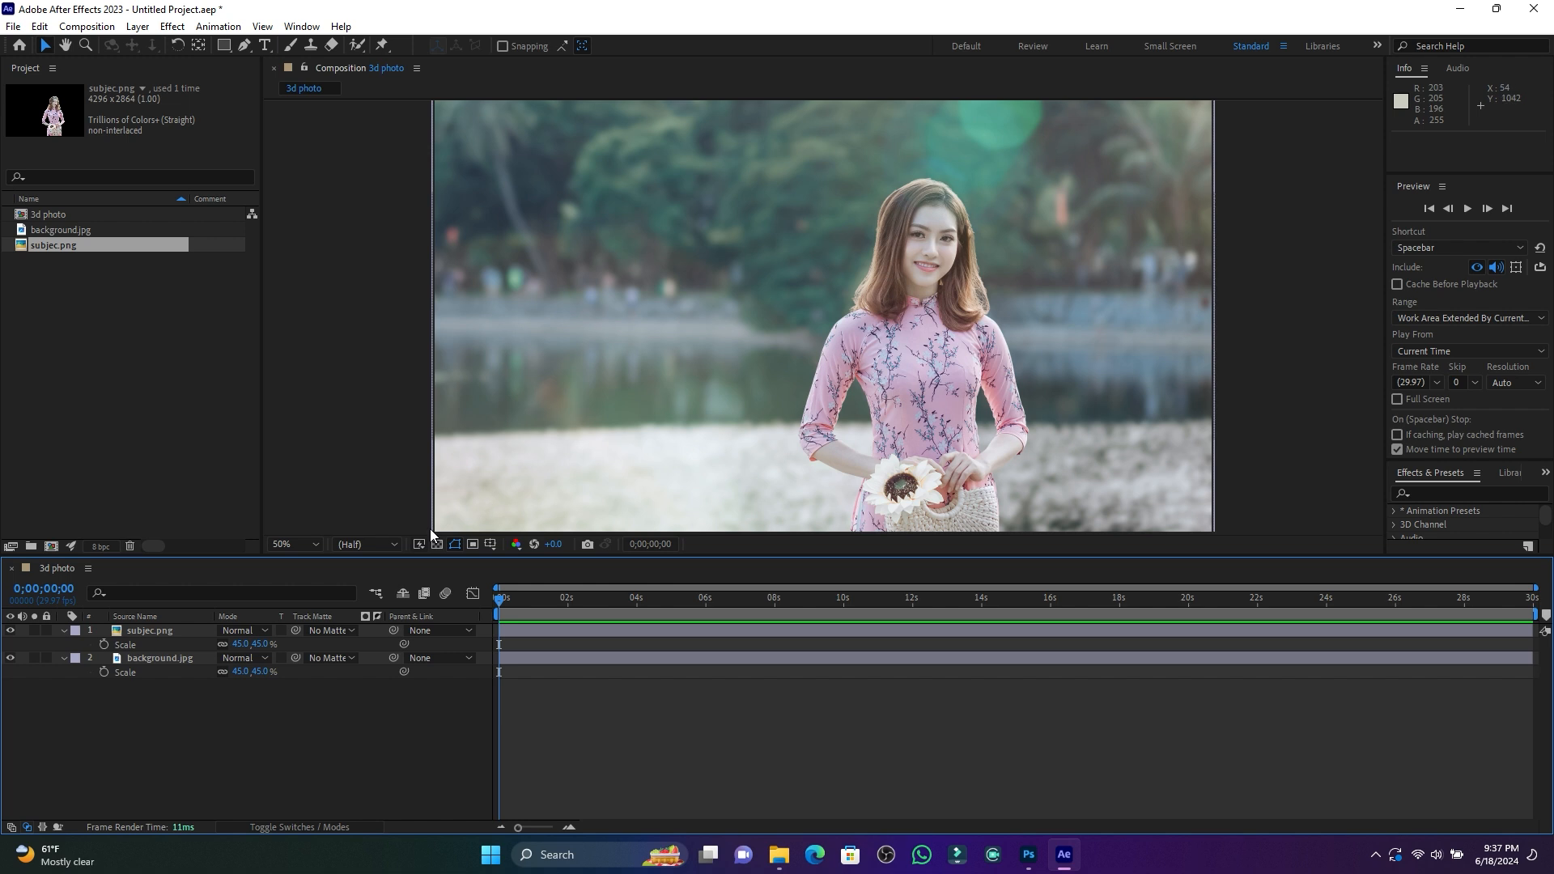
Enlarge the subjec.png and background.jpg layers together to 49% and check how far they extend beyond the frame.
left_click_drag(242, 645, 247, 645)
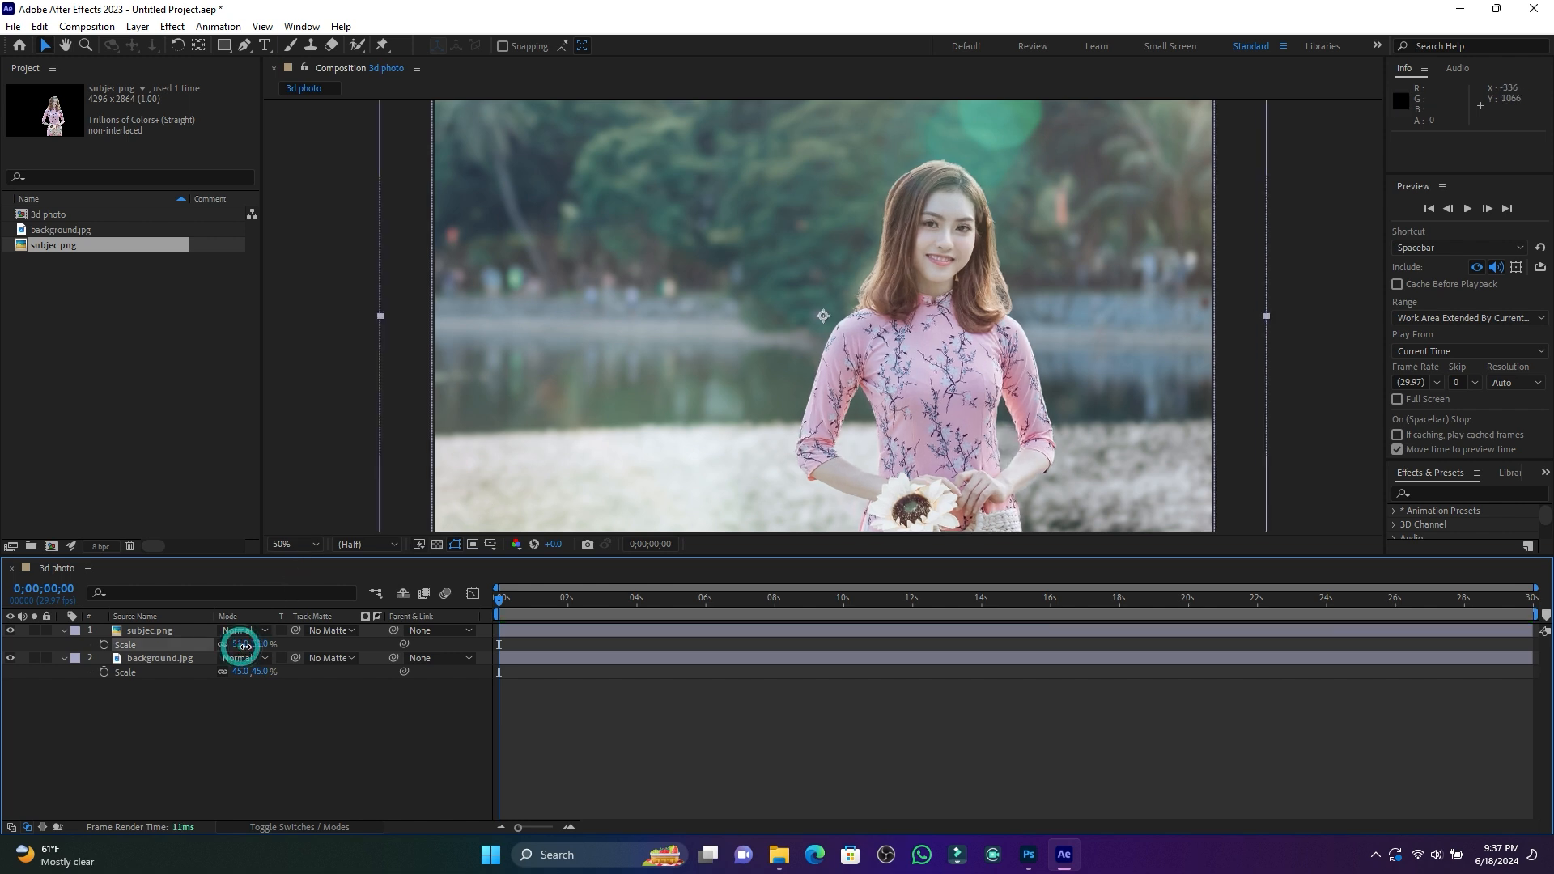
key("ctrl+z")
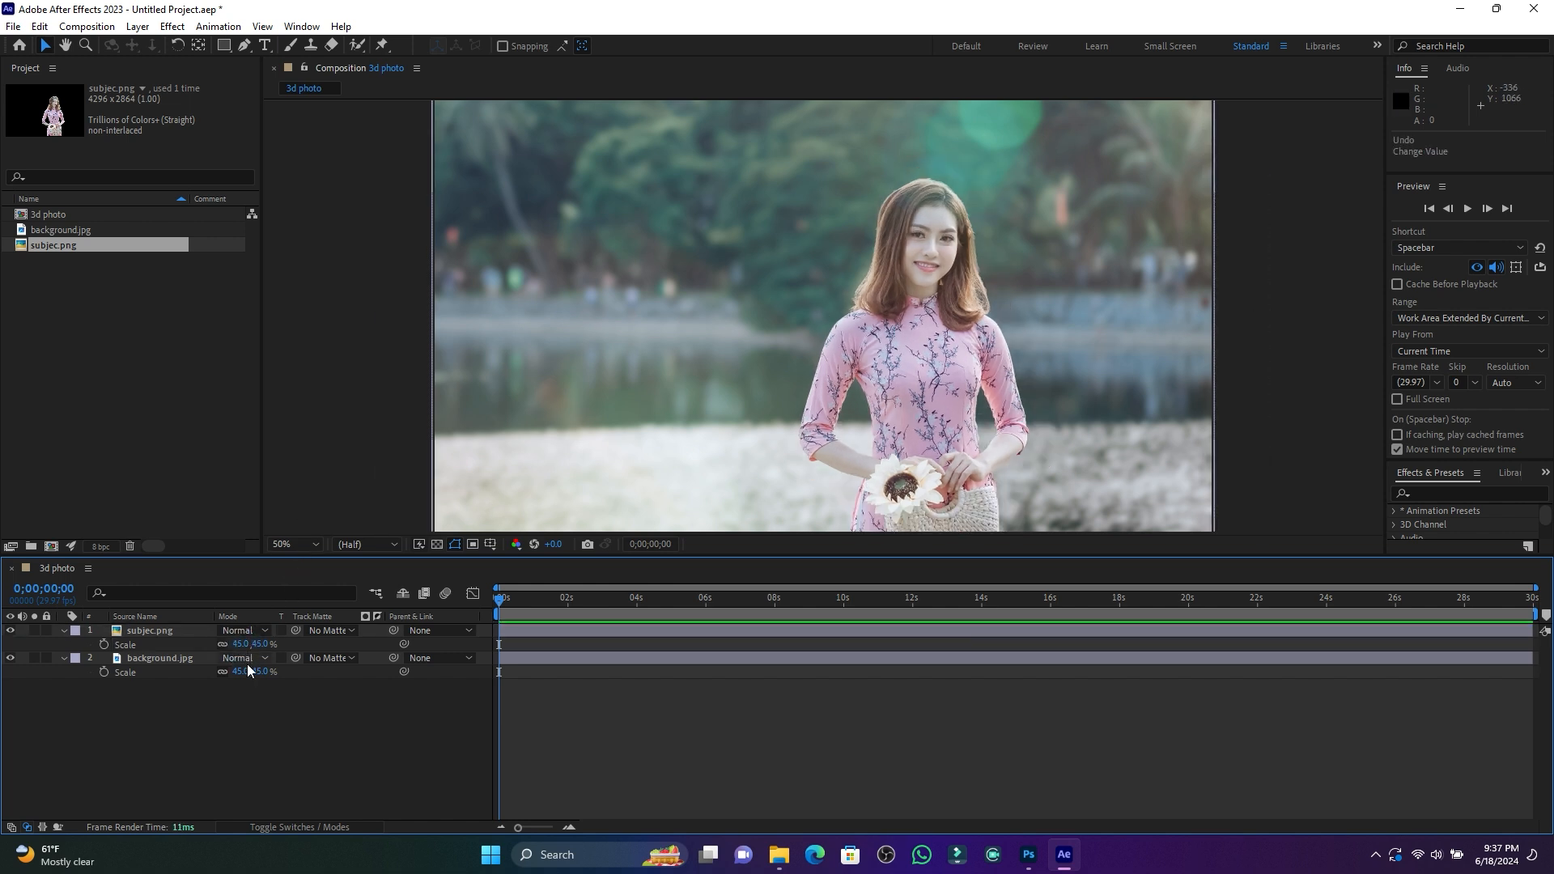
left_click(176, 688)
left_click(135, 662)
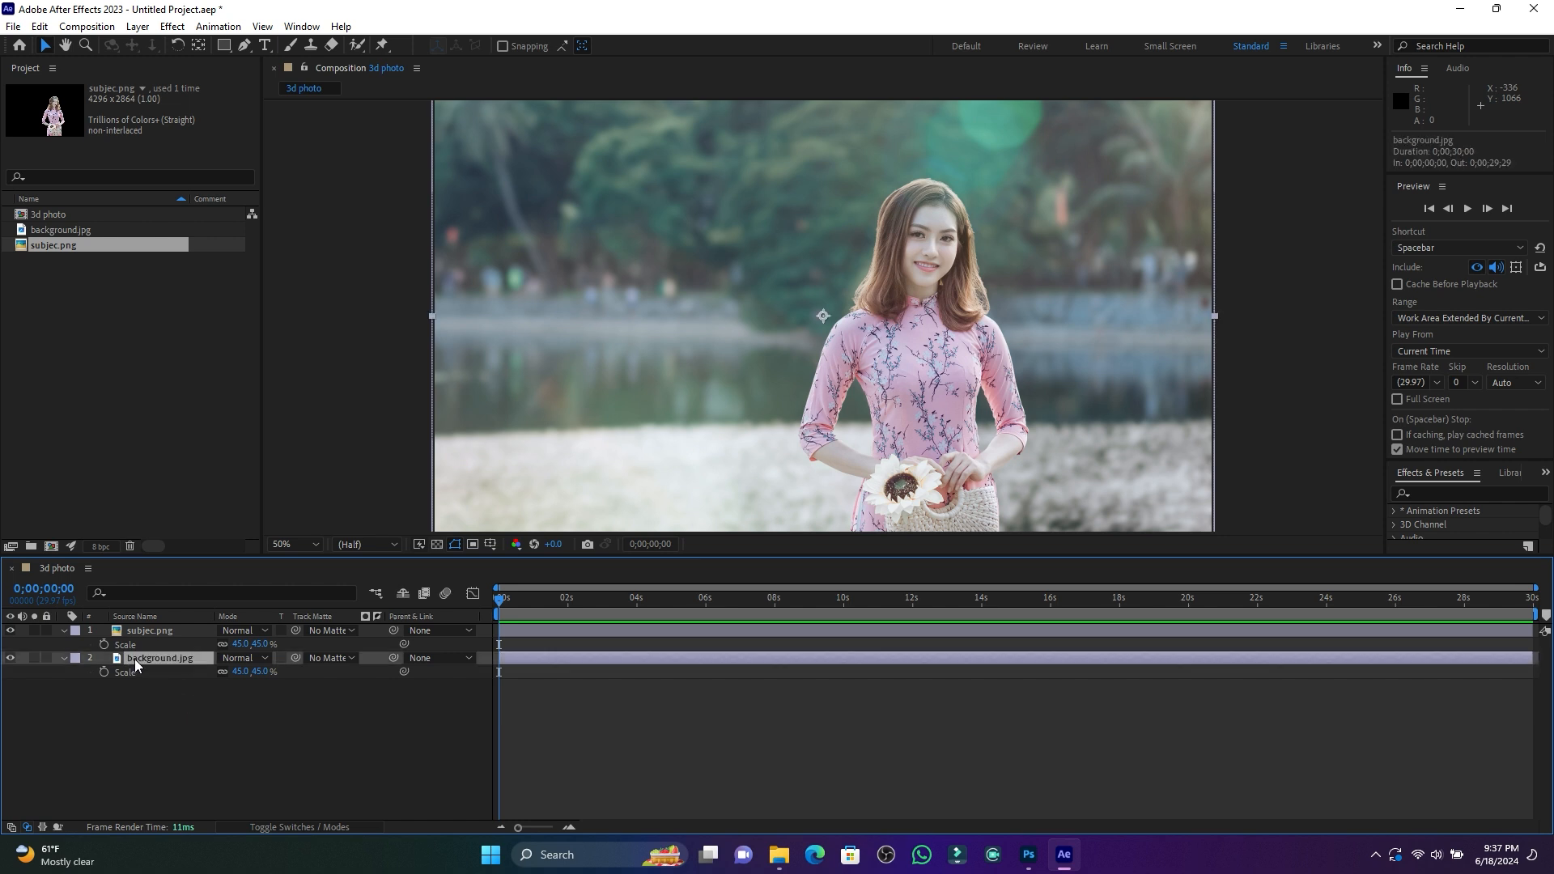
left_click(149, 631, "shift")
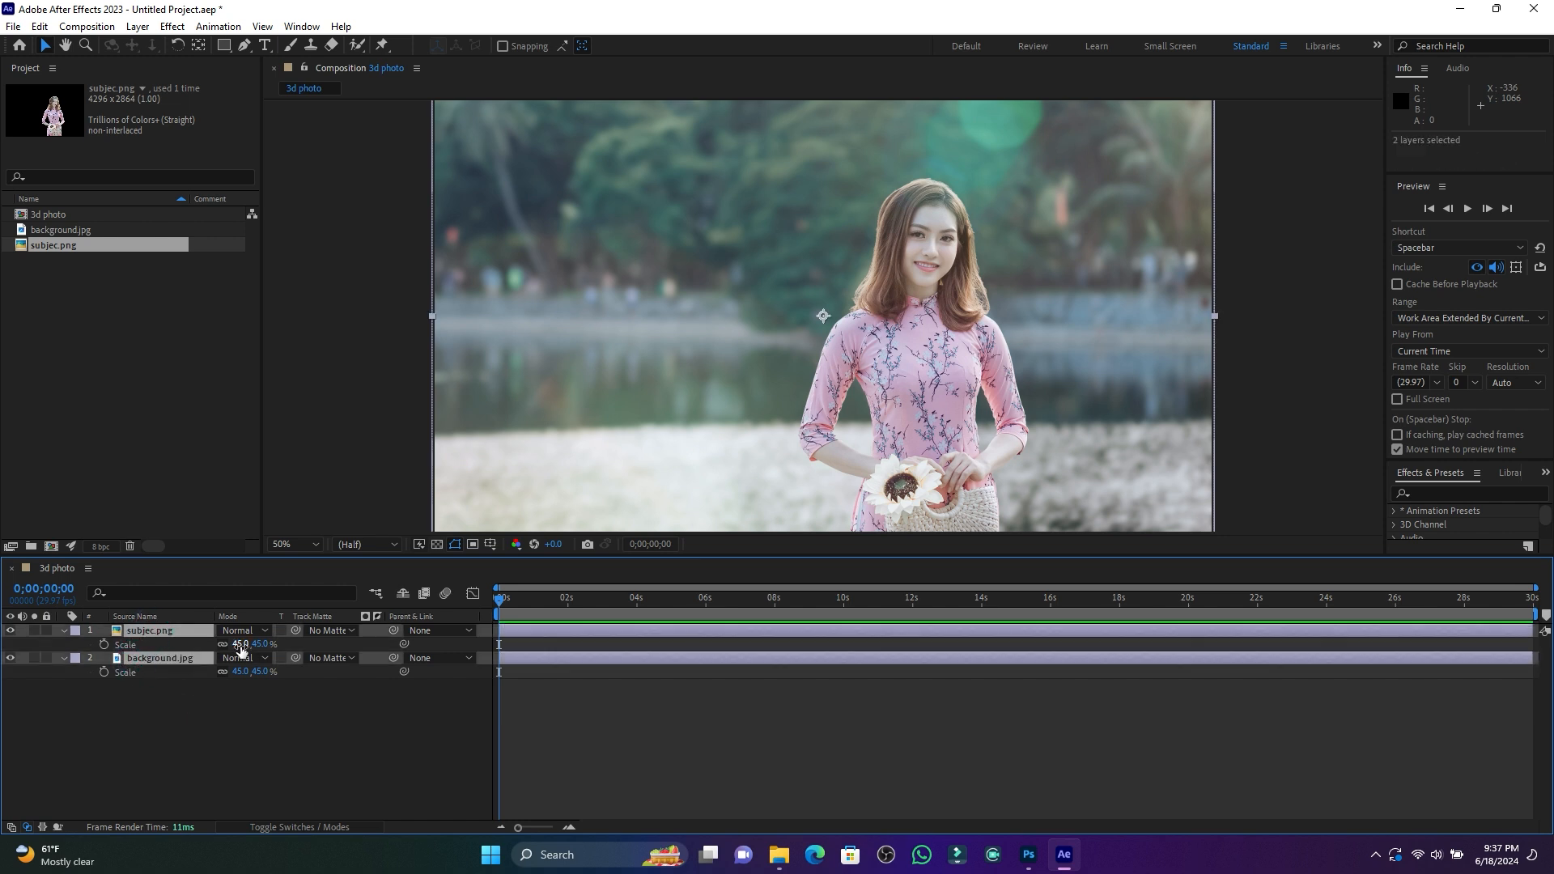
left_click_drag(240, 644, 244, 645)
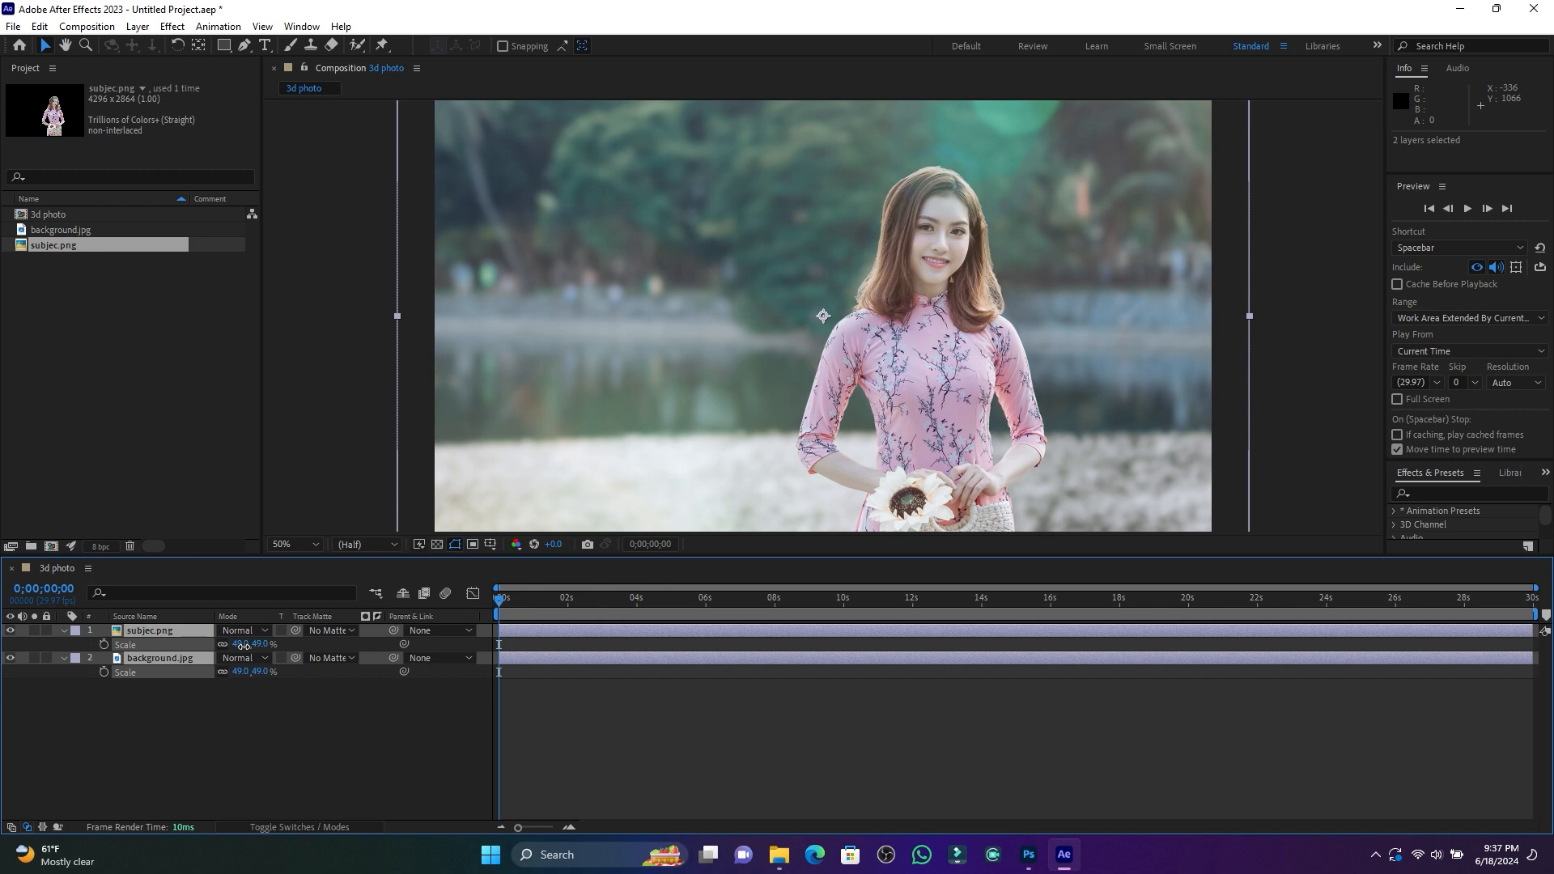
left_click(307, 472)
key("comma")
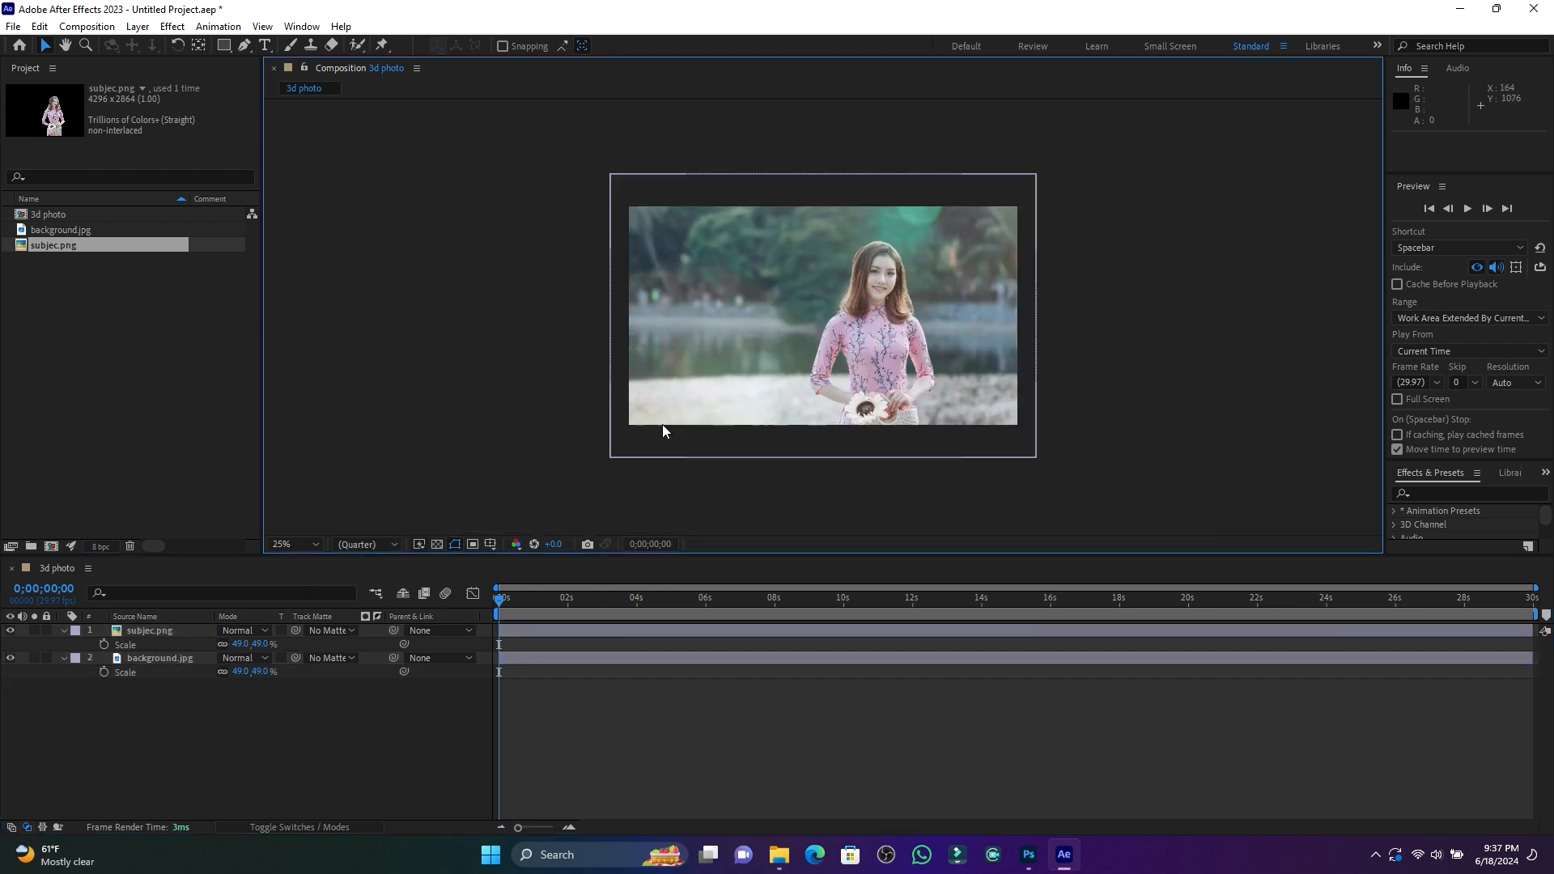
key("period")
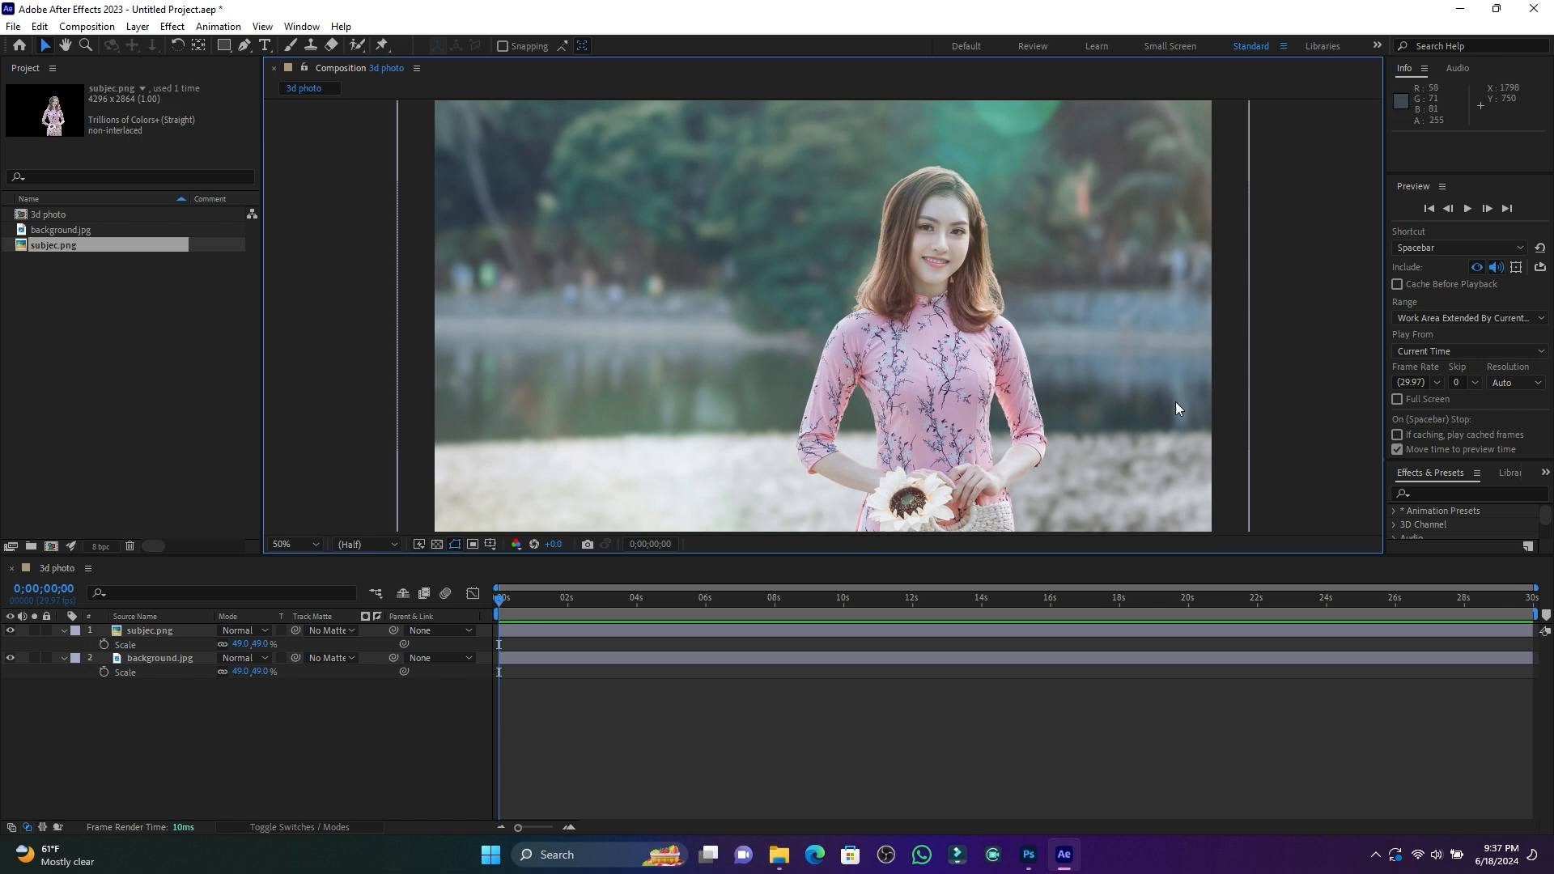
left_click(1313, 401)
Animate subjec.png's position from 960, 540 at the start to 840, 540 at 10 seconds, and preview the movement.
left_click(154, 629)
left_click(154, 631)
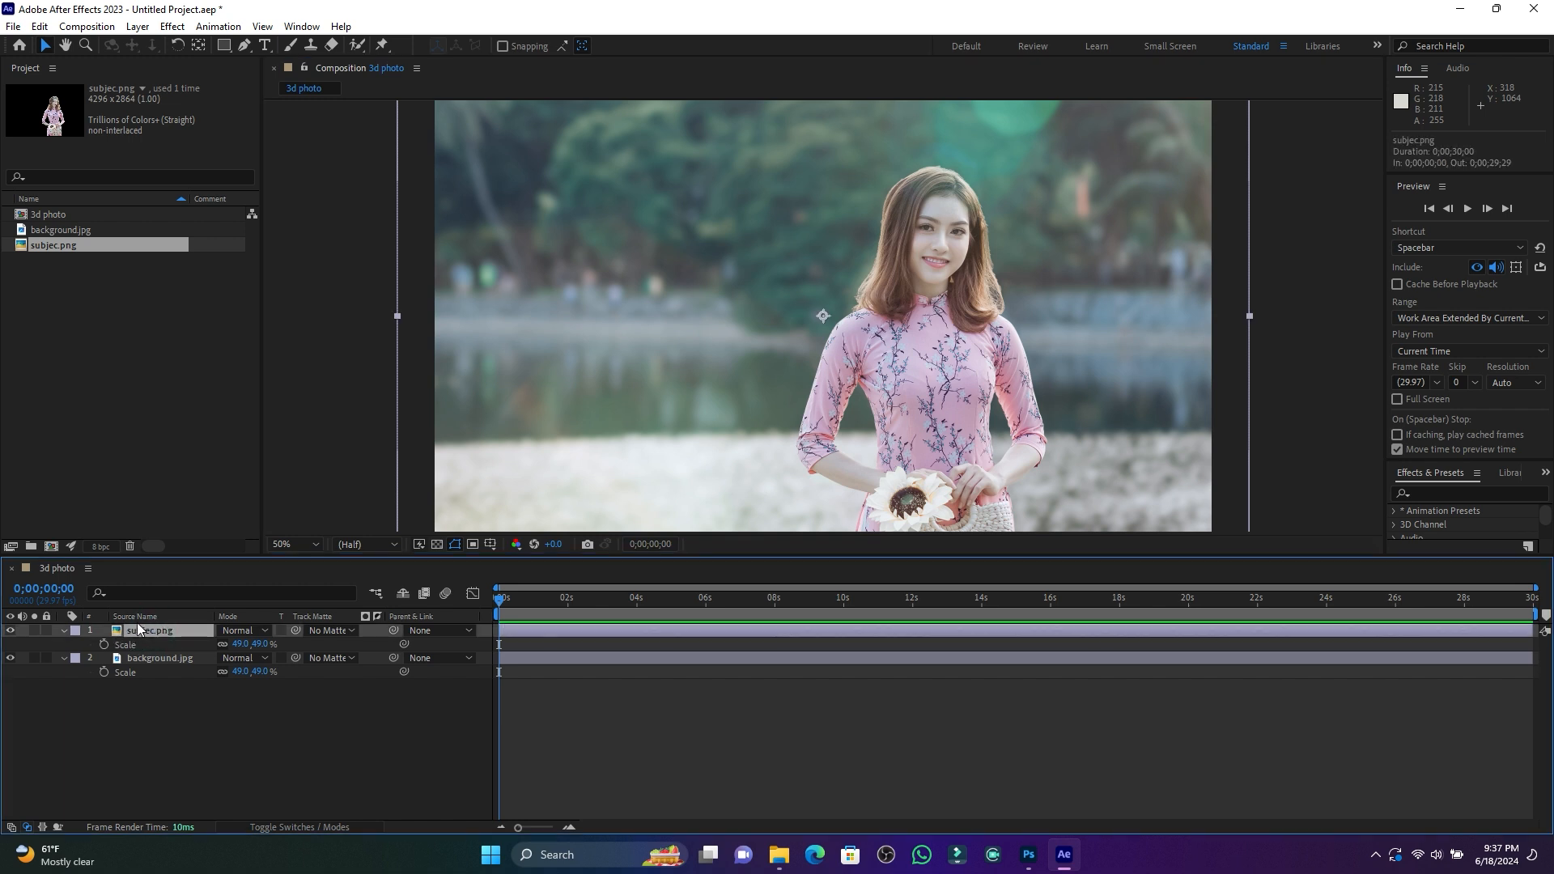
key("p")
left_click(103, 645)
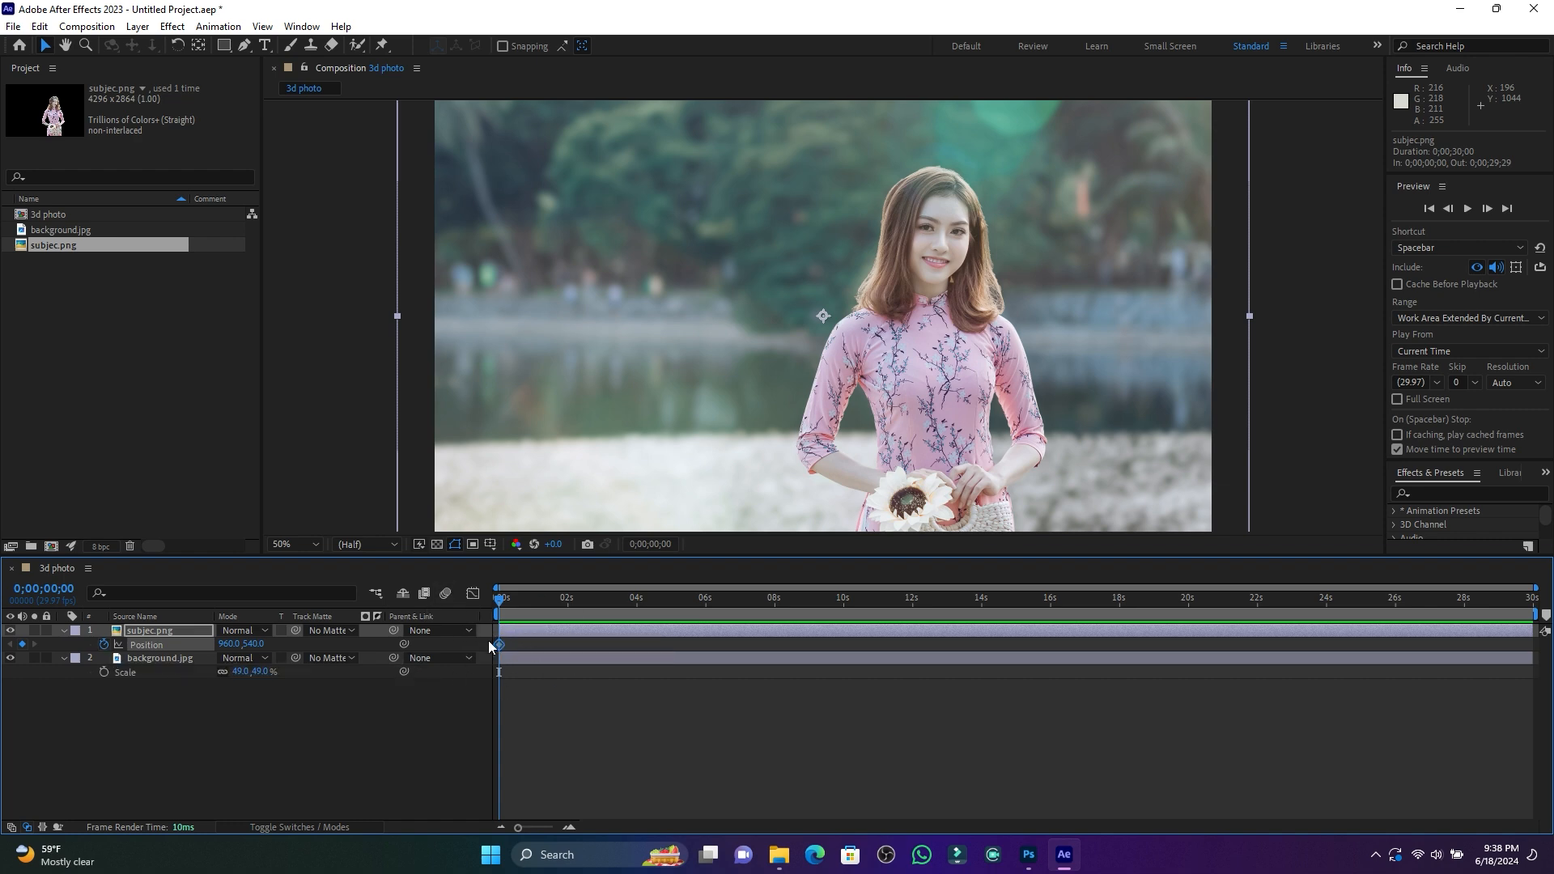
left_click_drag(501, 612, 842, 612)
left_click_drag(225, 644, 134, 641)
key("Home")
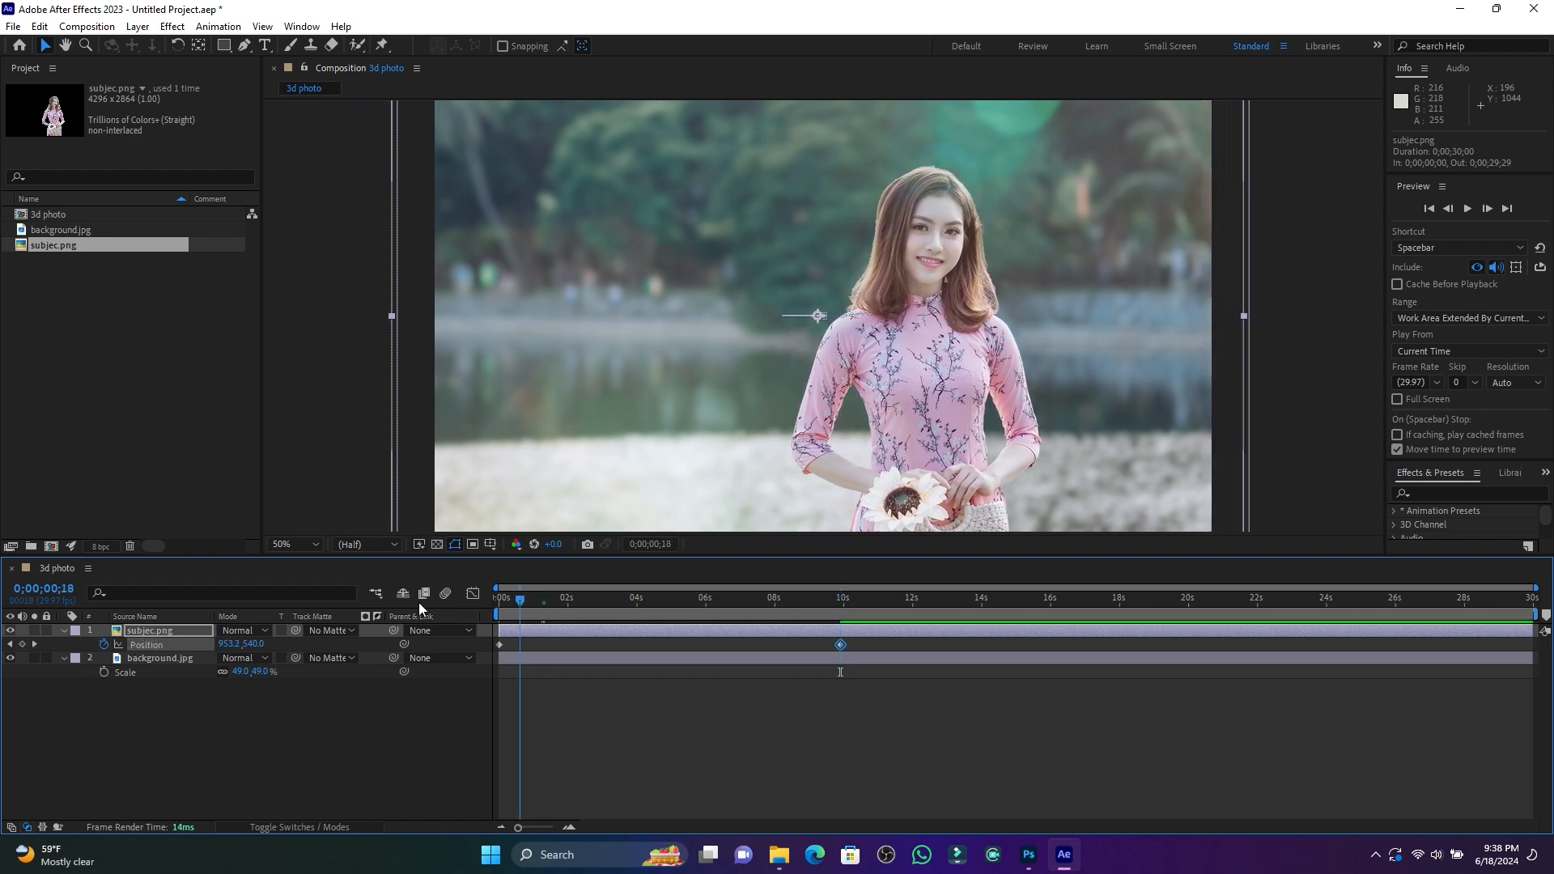
key("space")
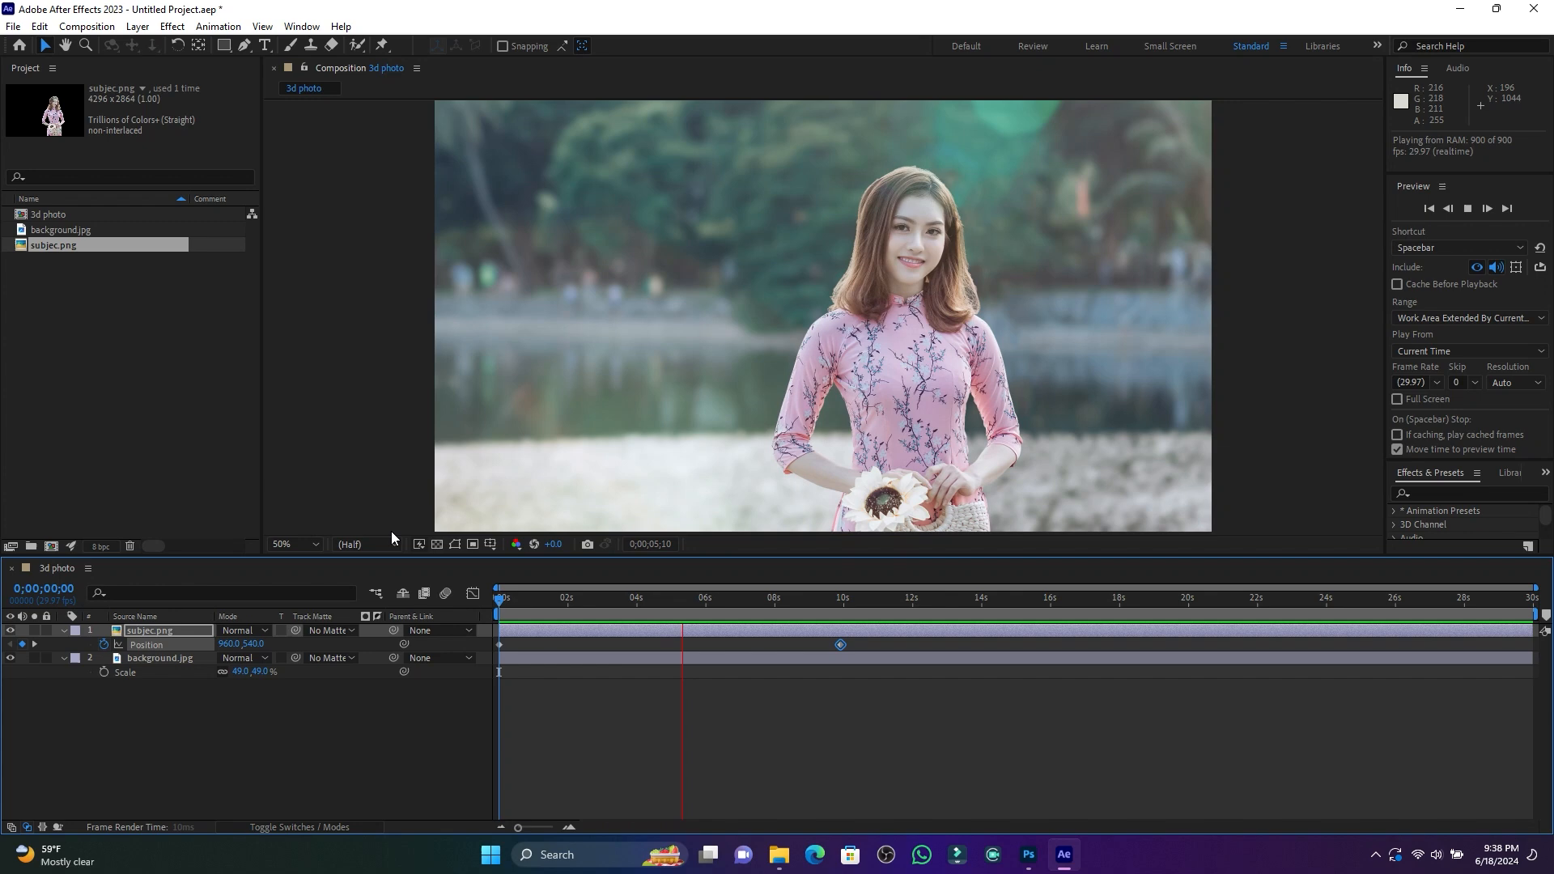
Shift subjec.png's end position keyframe to 0;00;09;29 and set its position there to 810, 540.
left_click_drag(816, 601, 843, 645)
left_click_drag(518, 825, 568, 827)
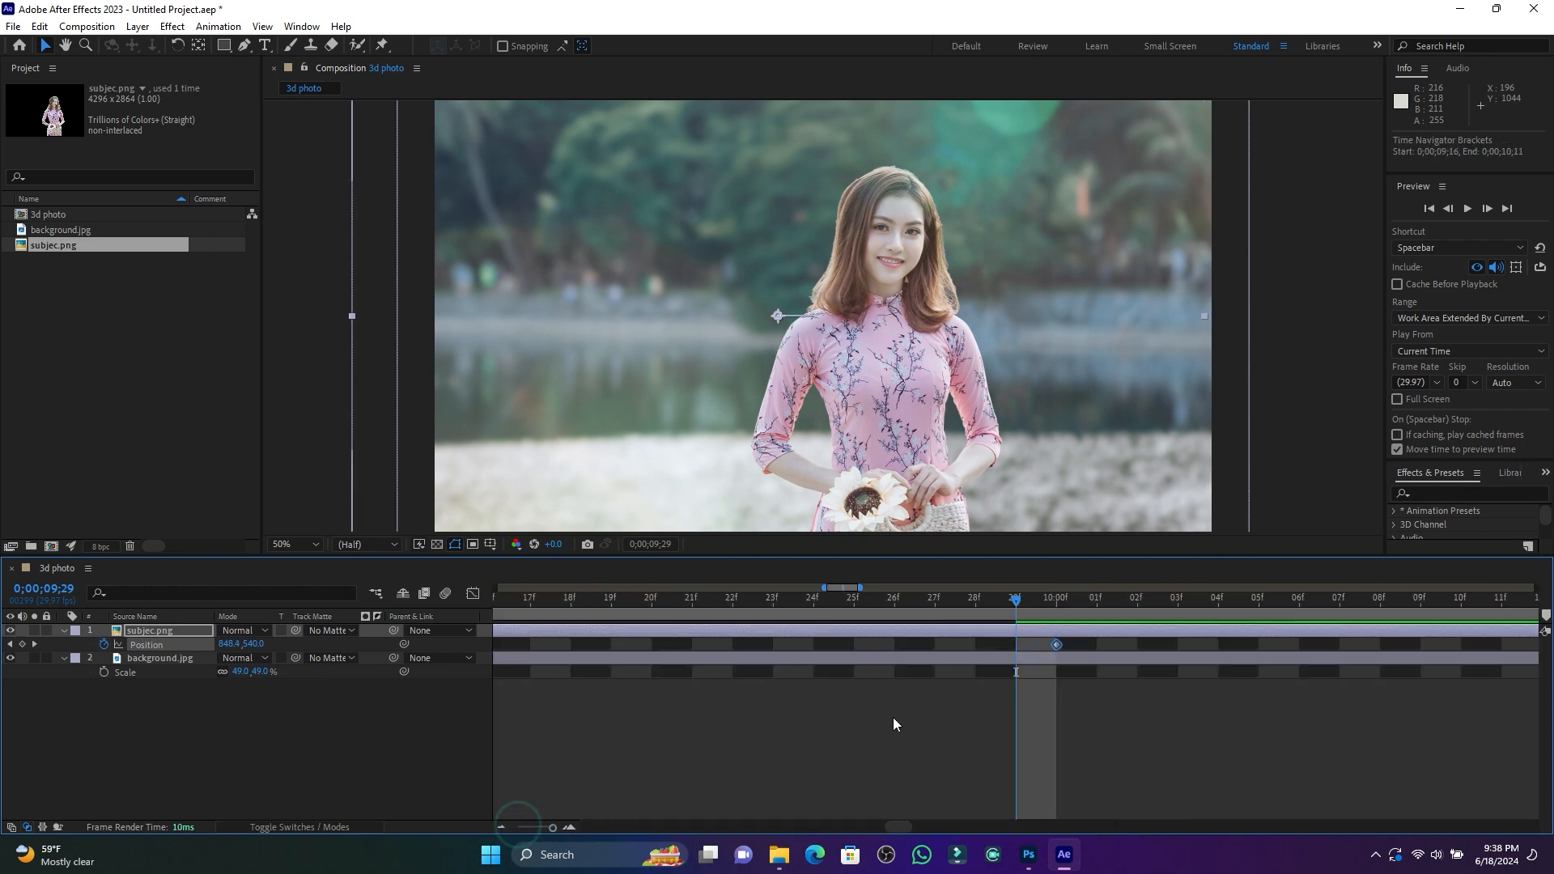
left_click_drag(1049, 644, 1023, 644)
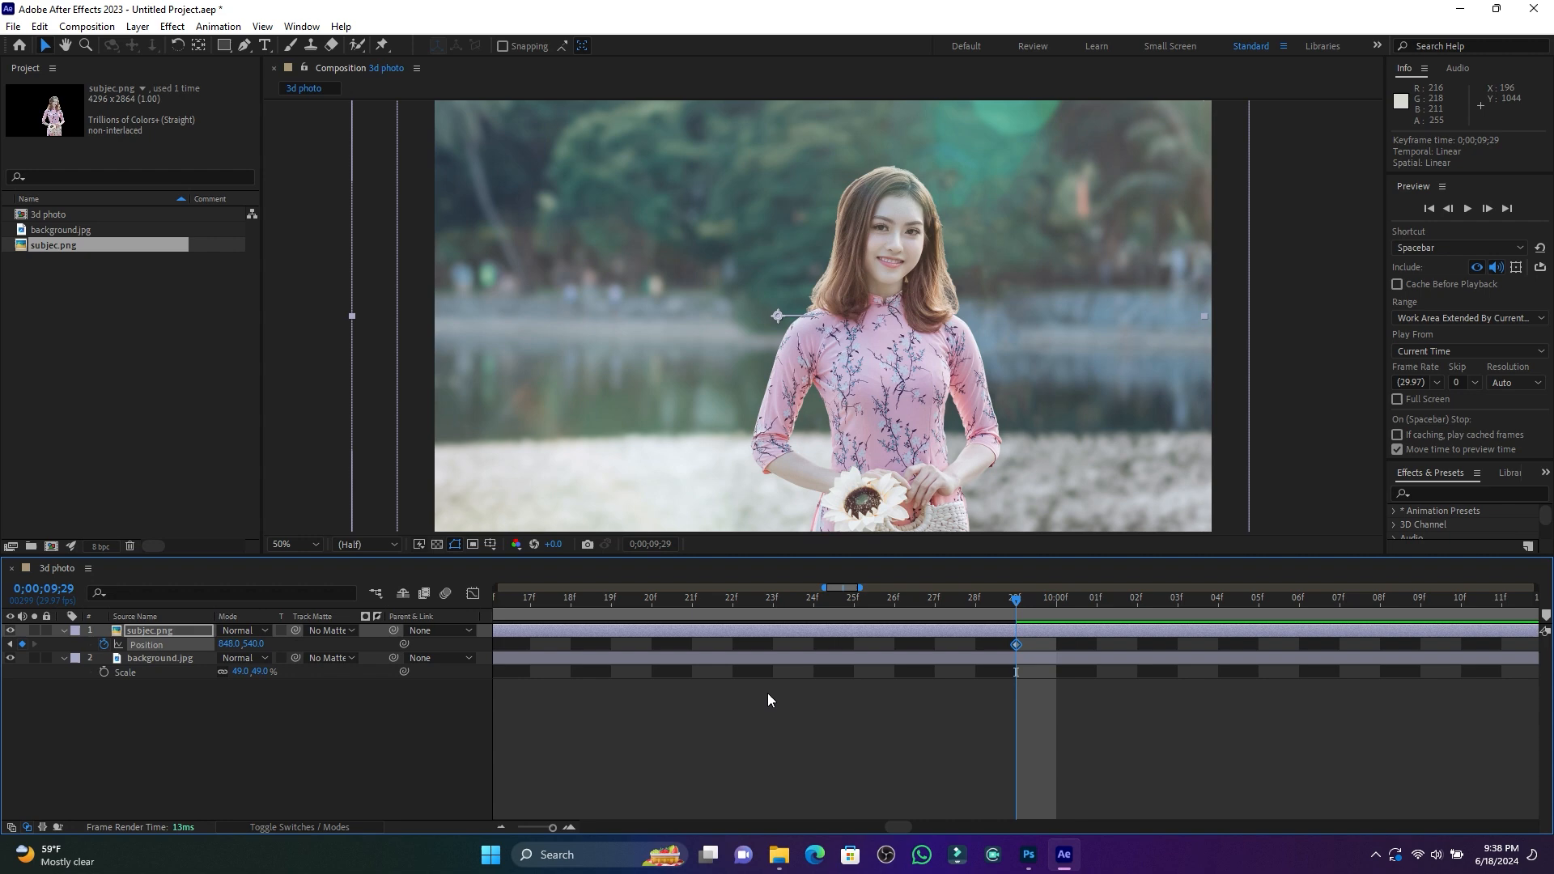
left_click_drag(225, 645, 197, 644)
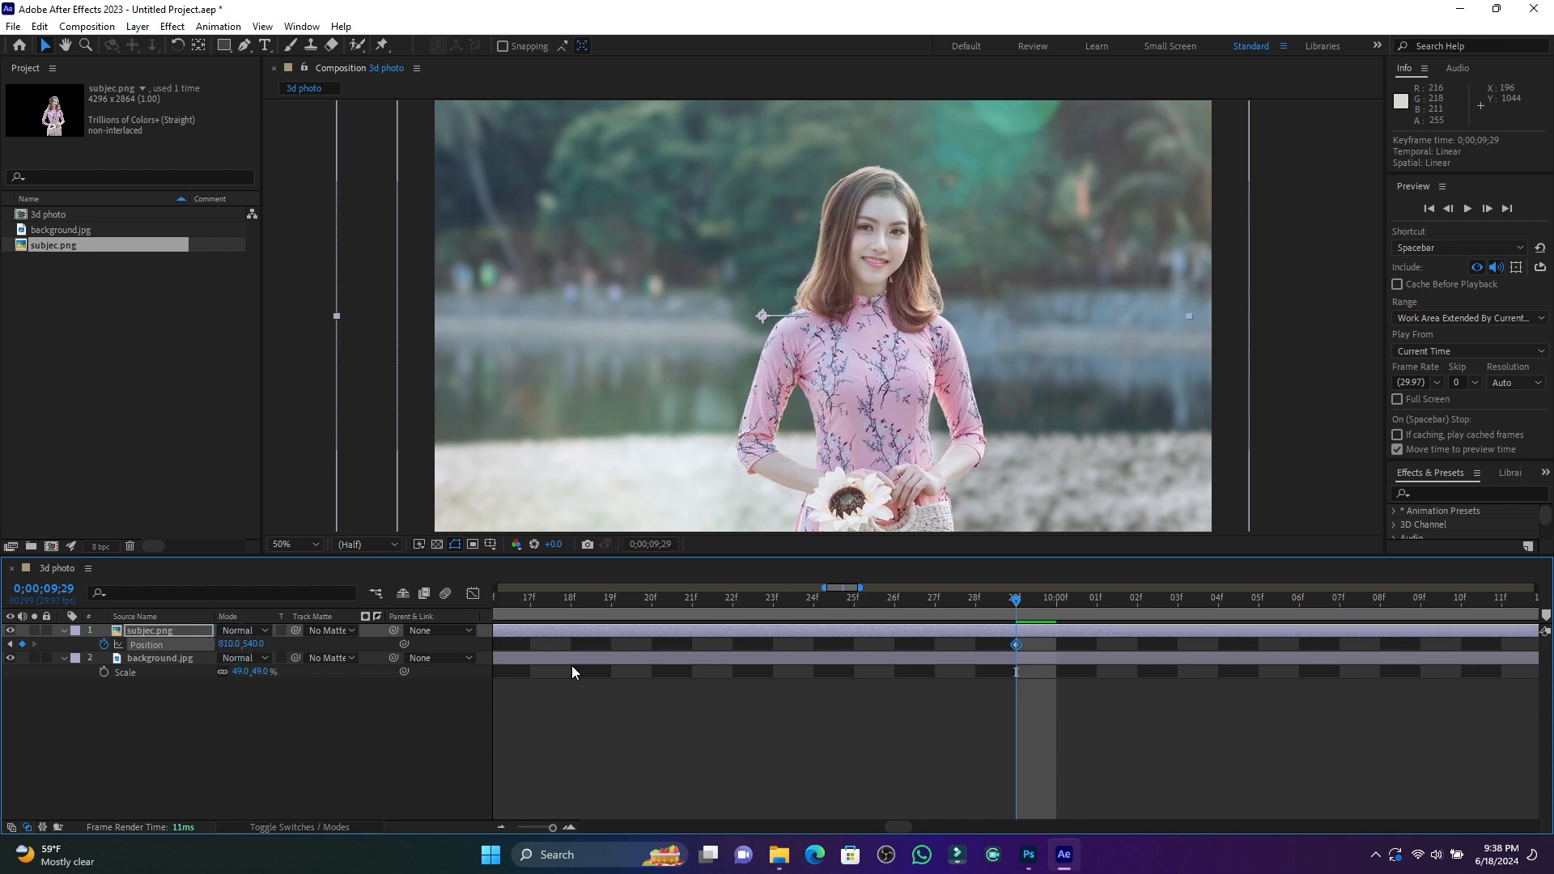
Show the full timeline and play the subject's movement from the beginning.
left_click_drag(650, 602, 517, 769)
left_click_drag(549, 827, 447, 770)
left_click_drag(552, 827, 512, 829)
left_click(510, 607)
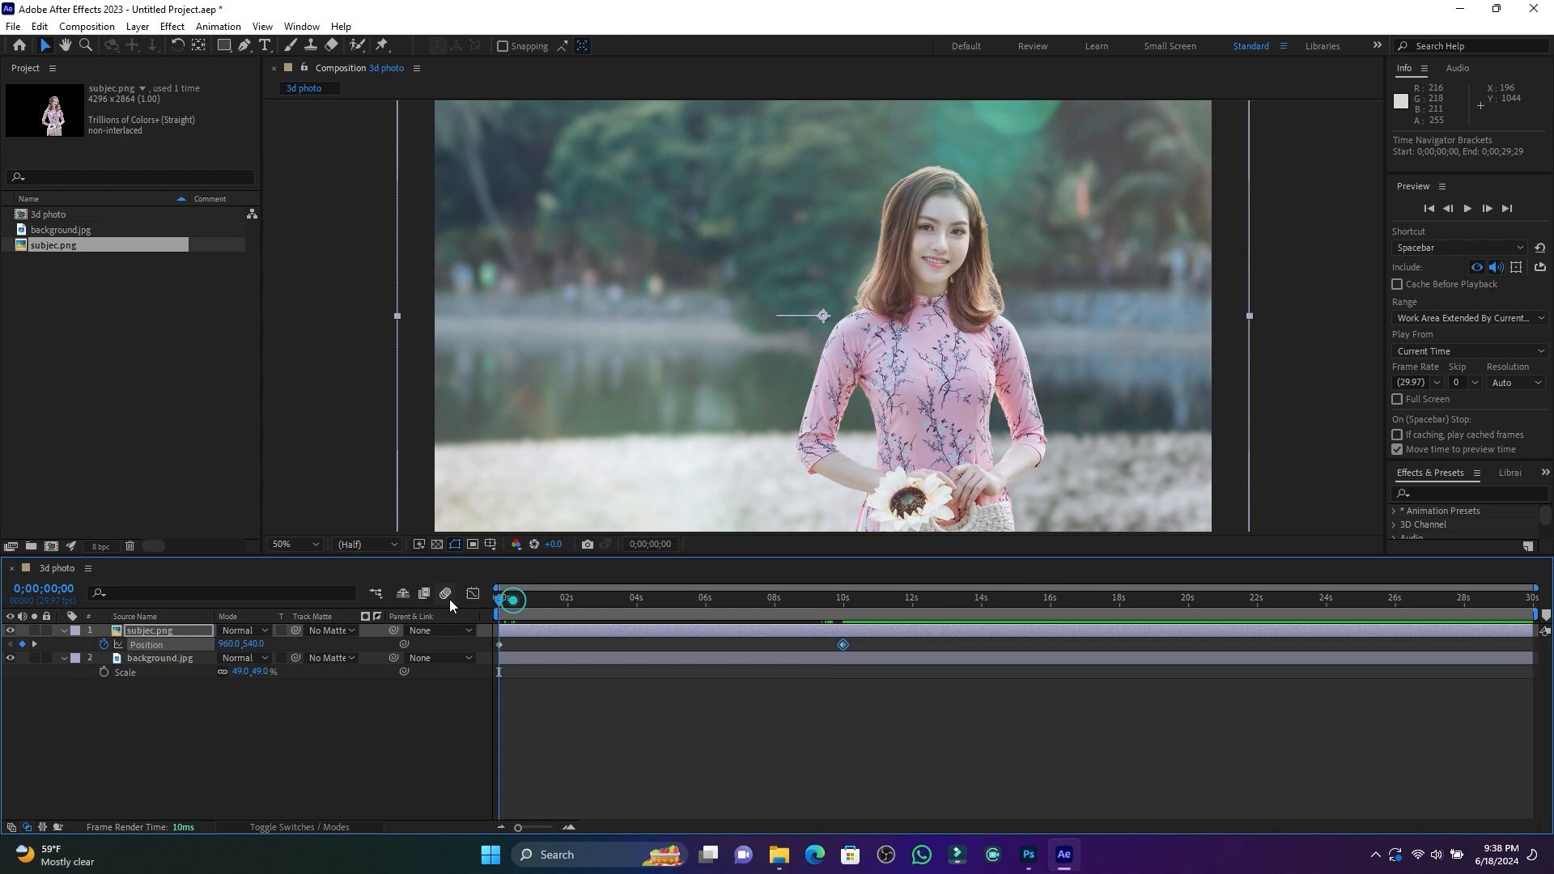
key("space")
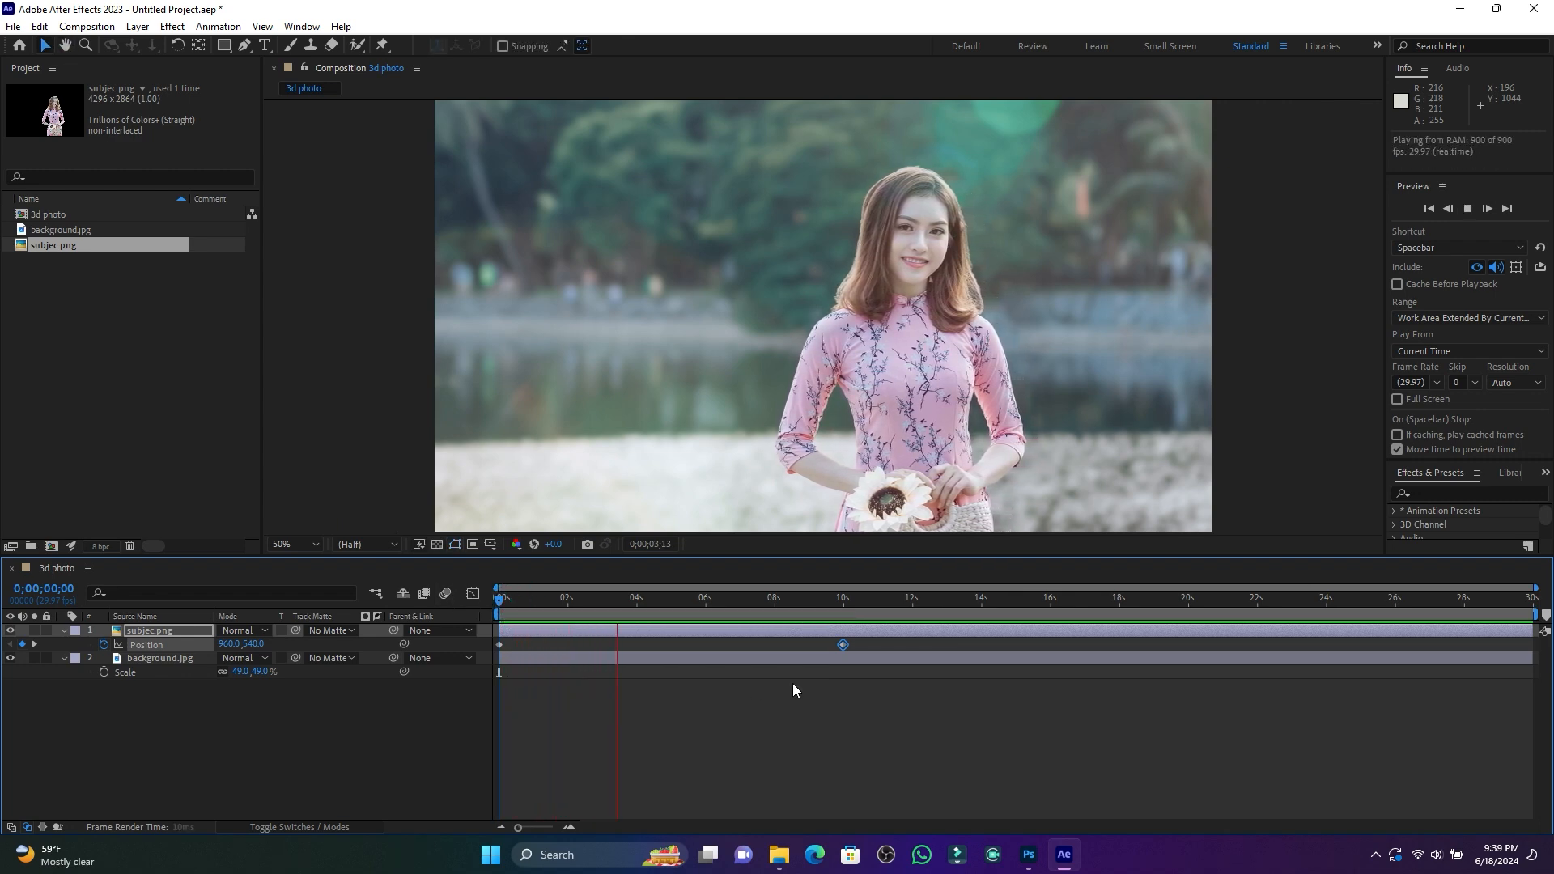
key("space")
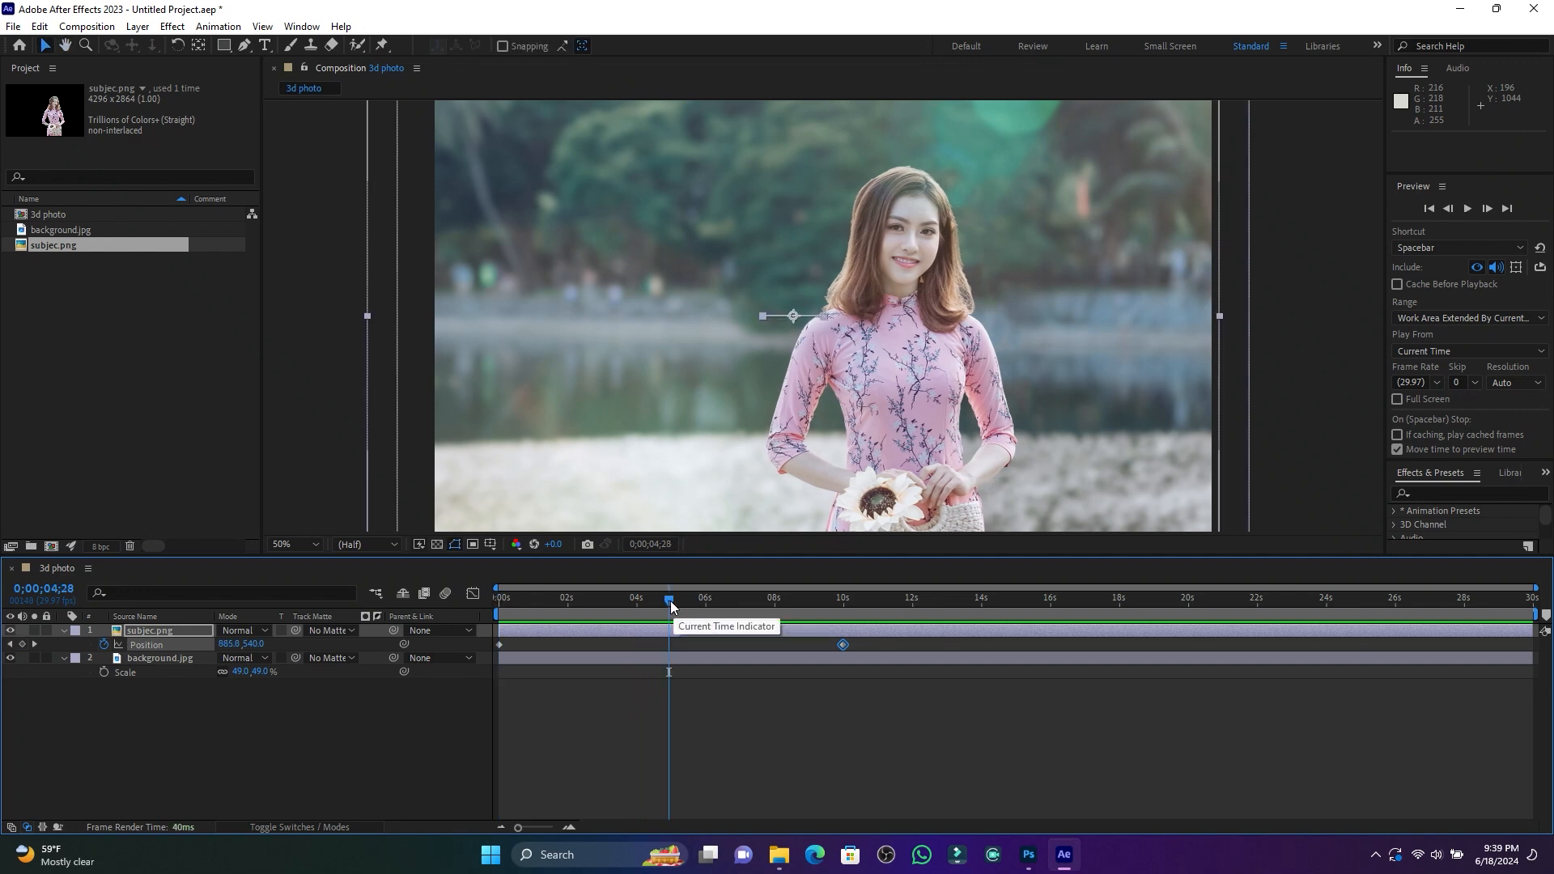
Animate subjec.png's scale from 49% at 0;00;00;01 to 57% at 0;00;09;29.
left_click_drag(670, 603, 501, 613)
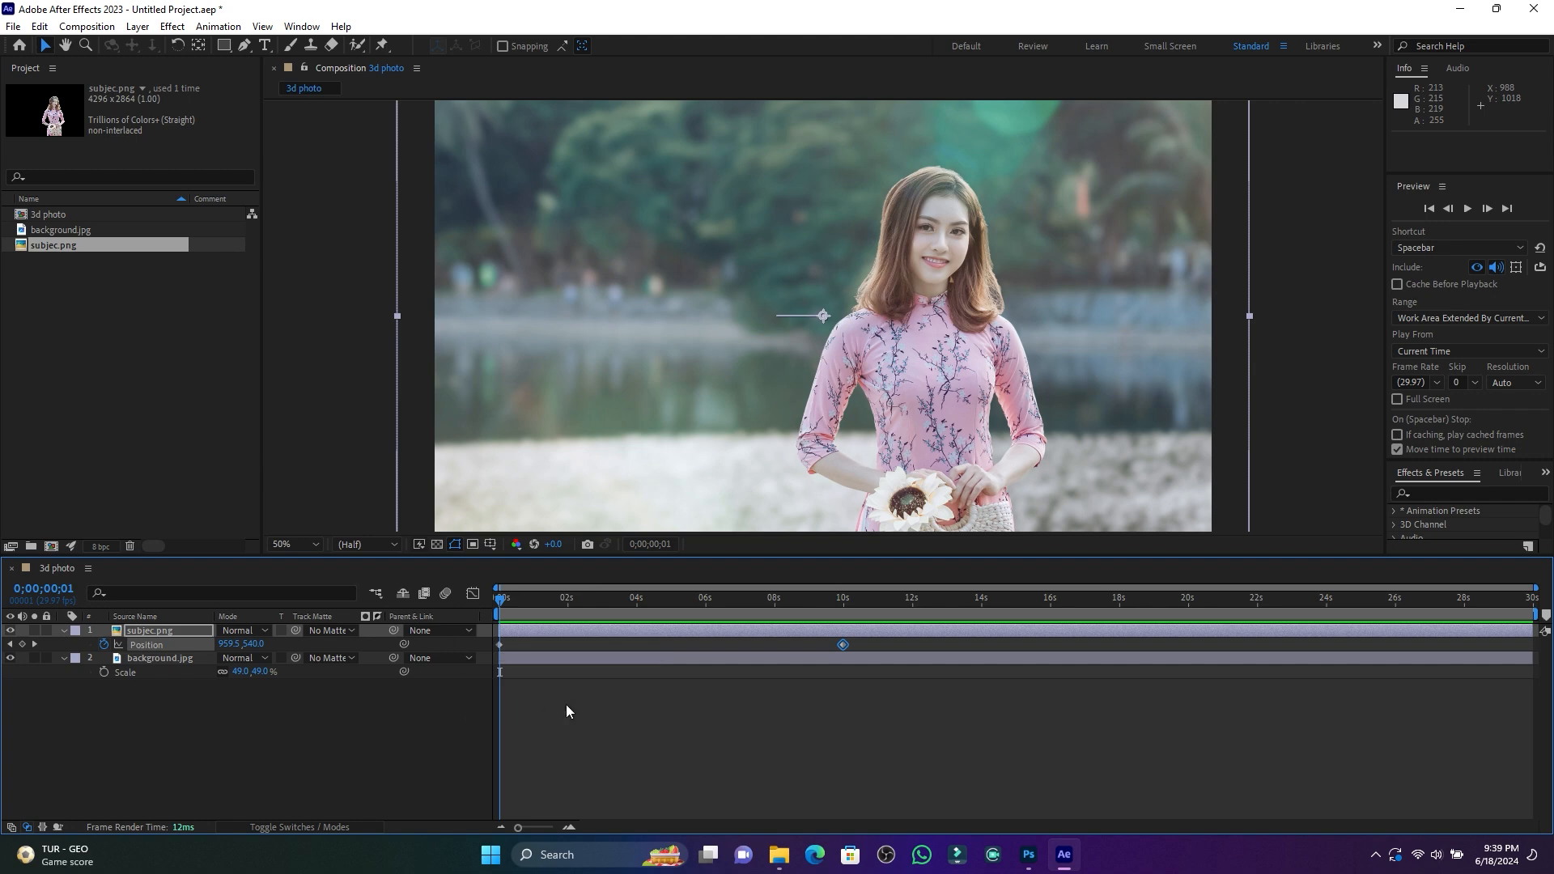
key("s")
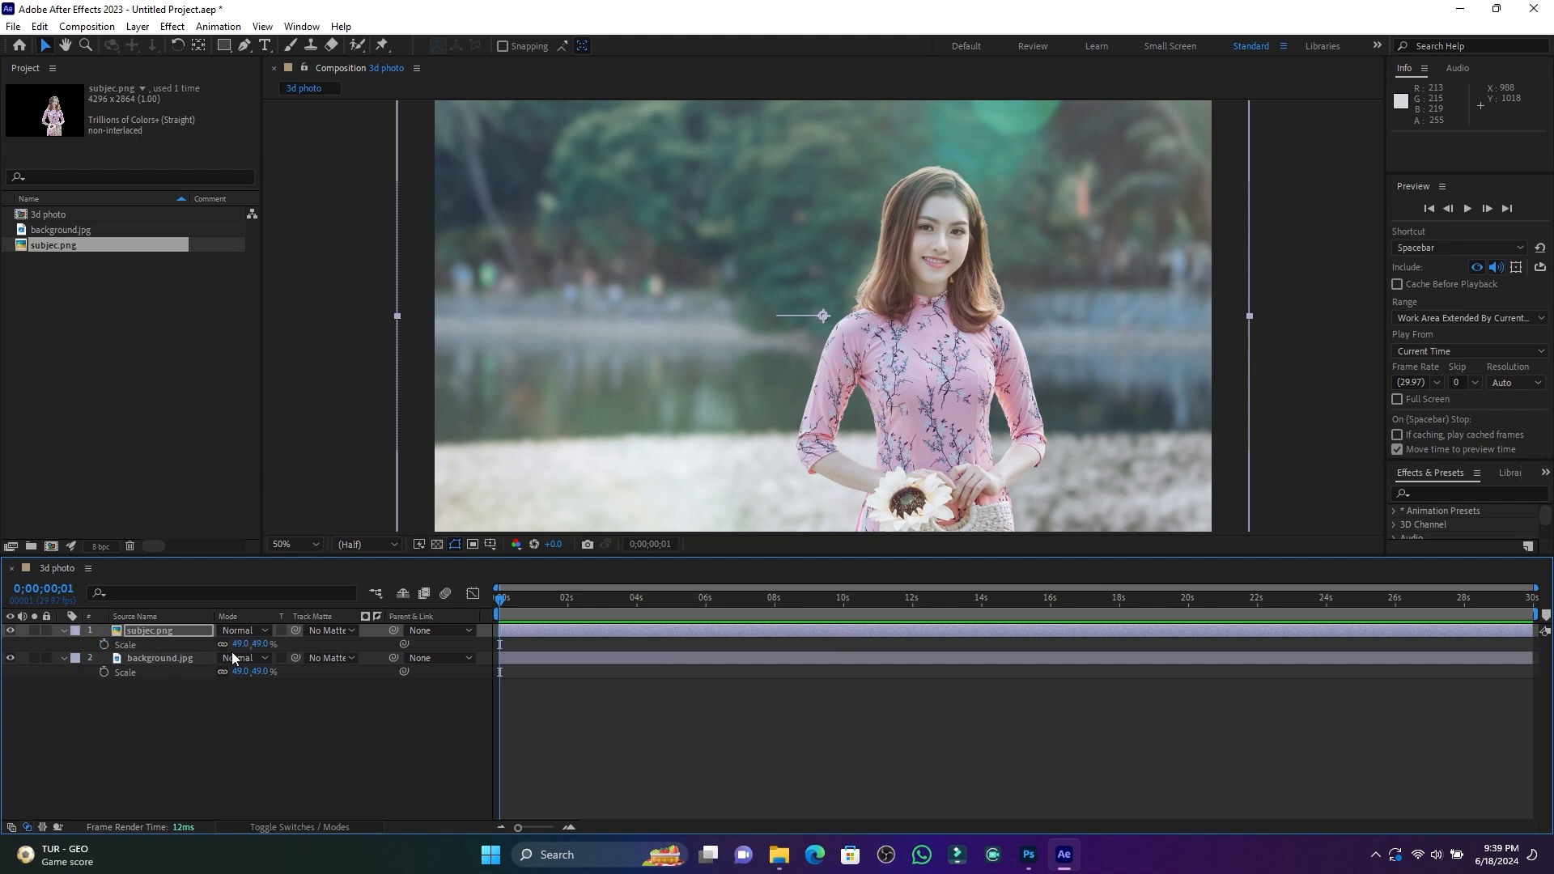
left_click(104, 645)
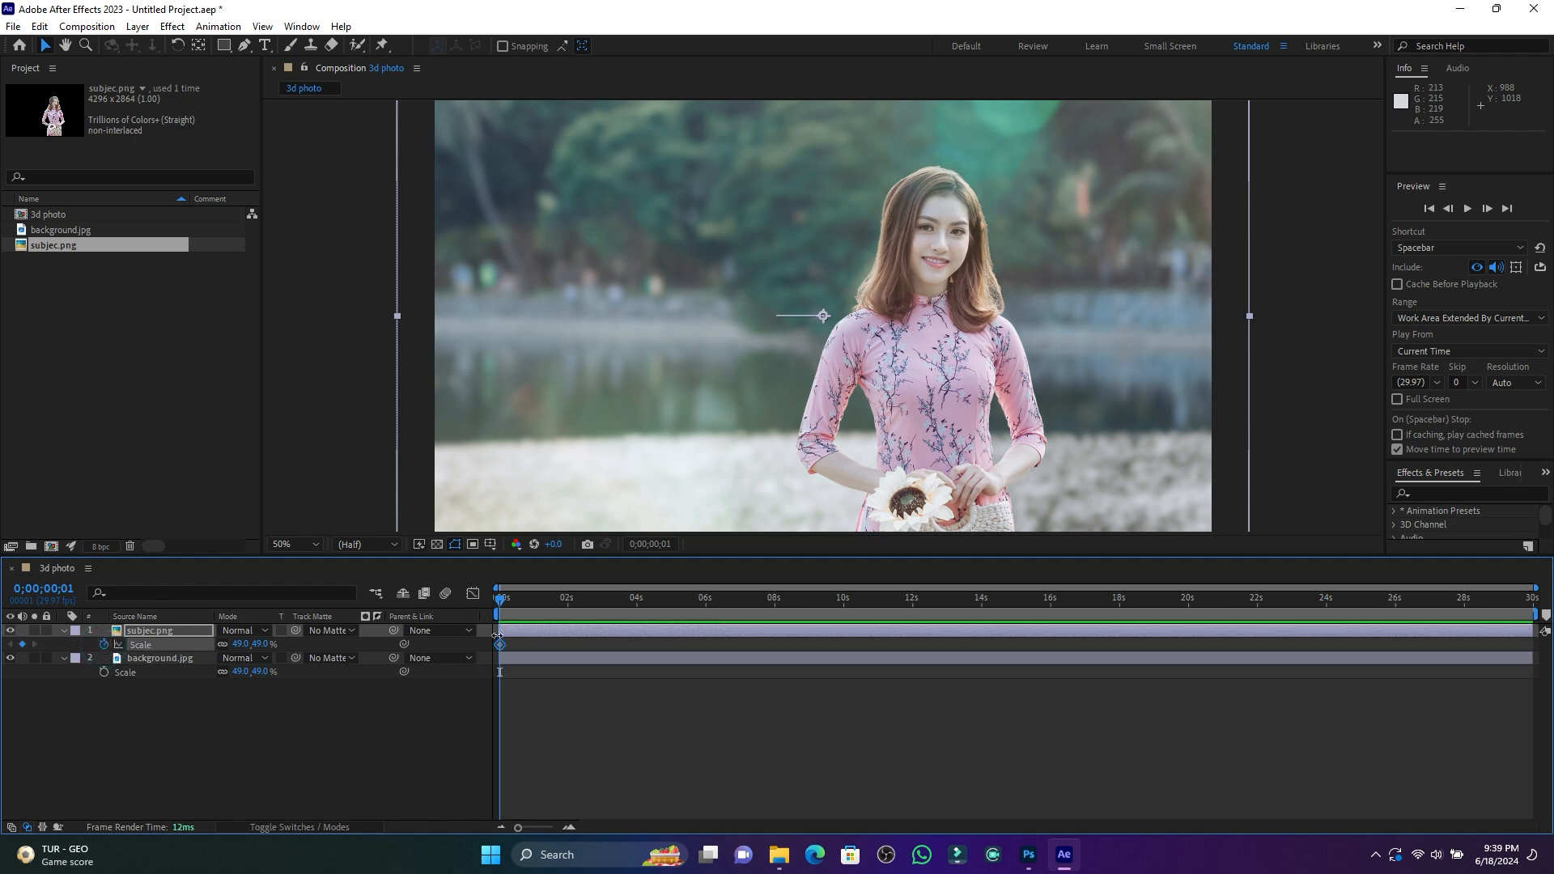
left_click_drag(502, 599, 817, 608)
key("p")
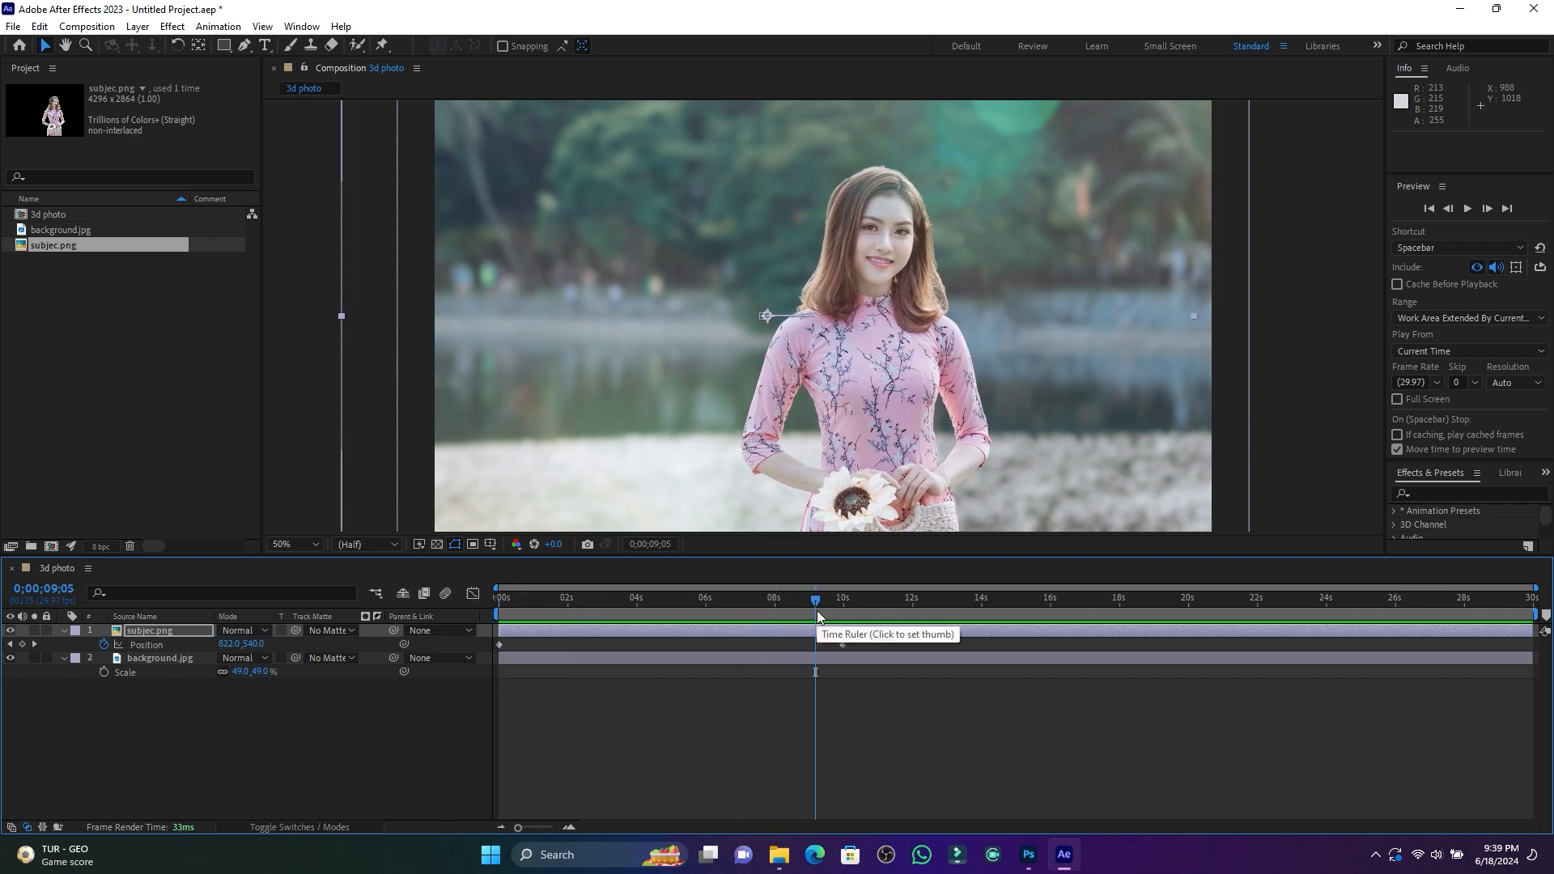
left_click_drag(816, 599, 843, 603)
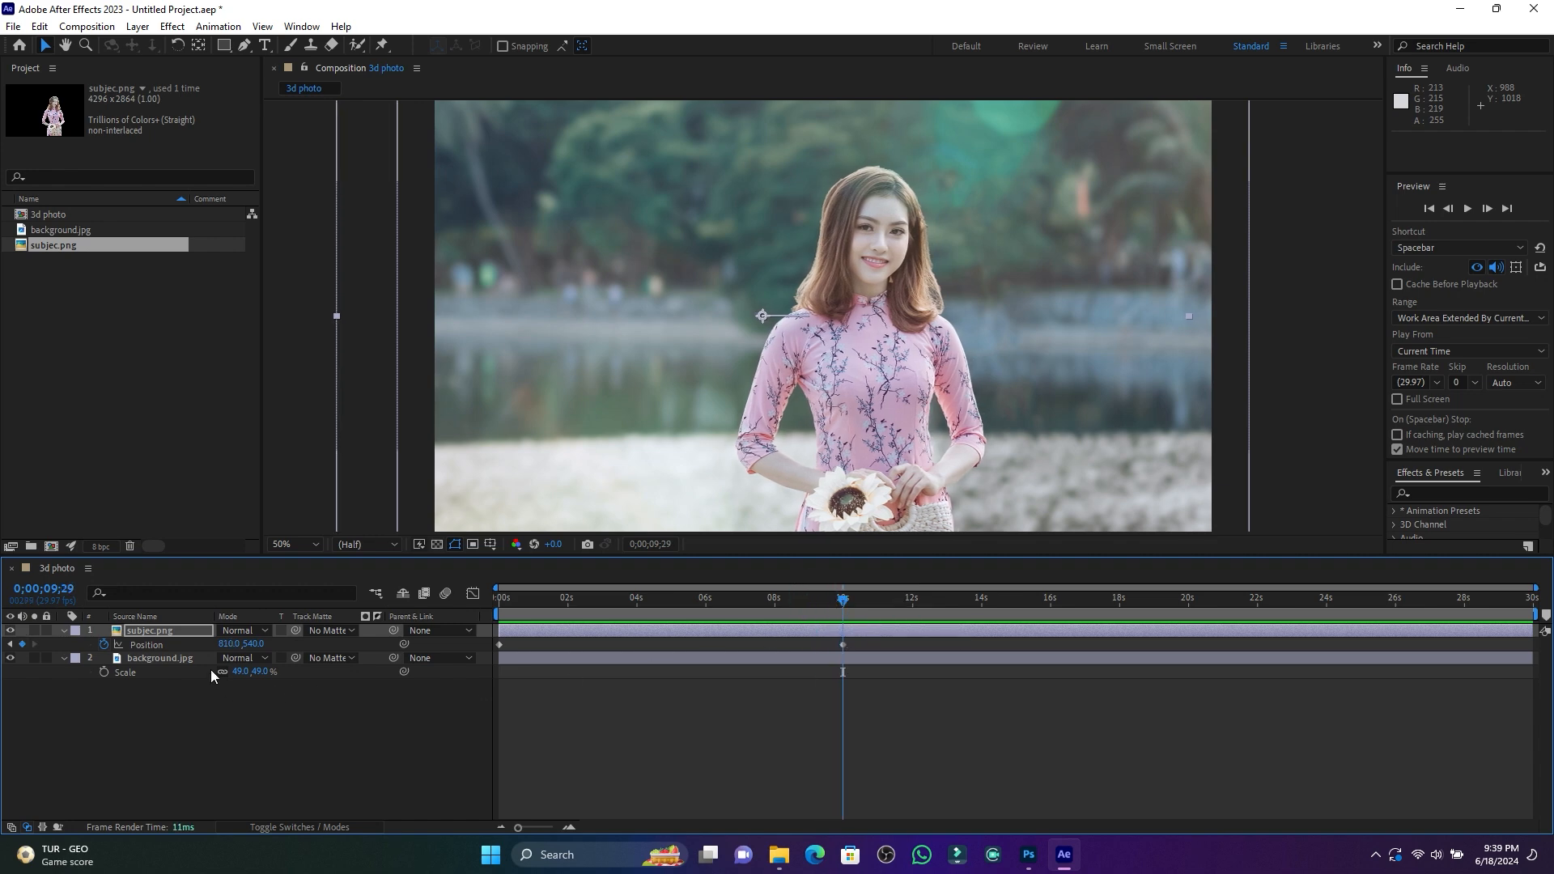
key("s")
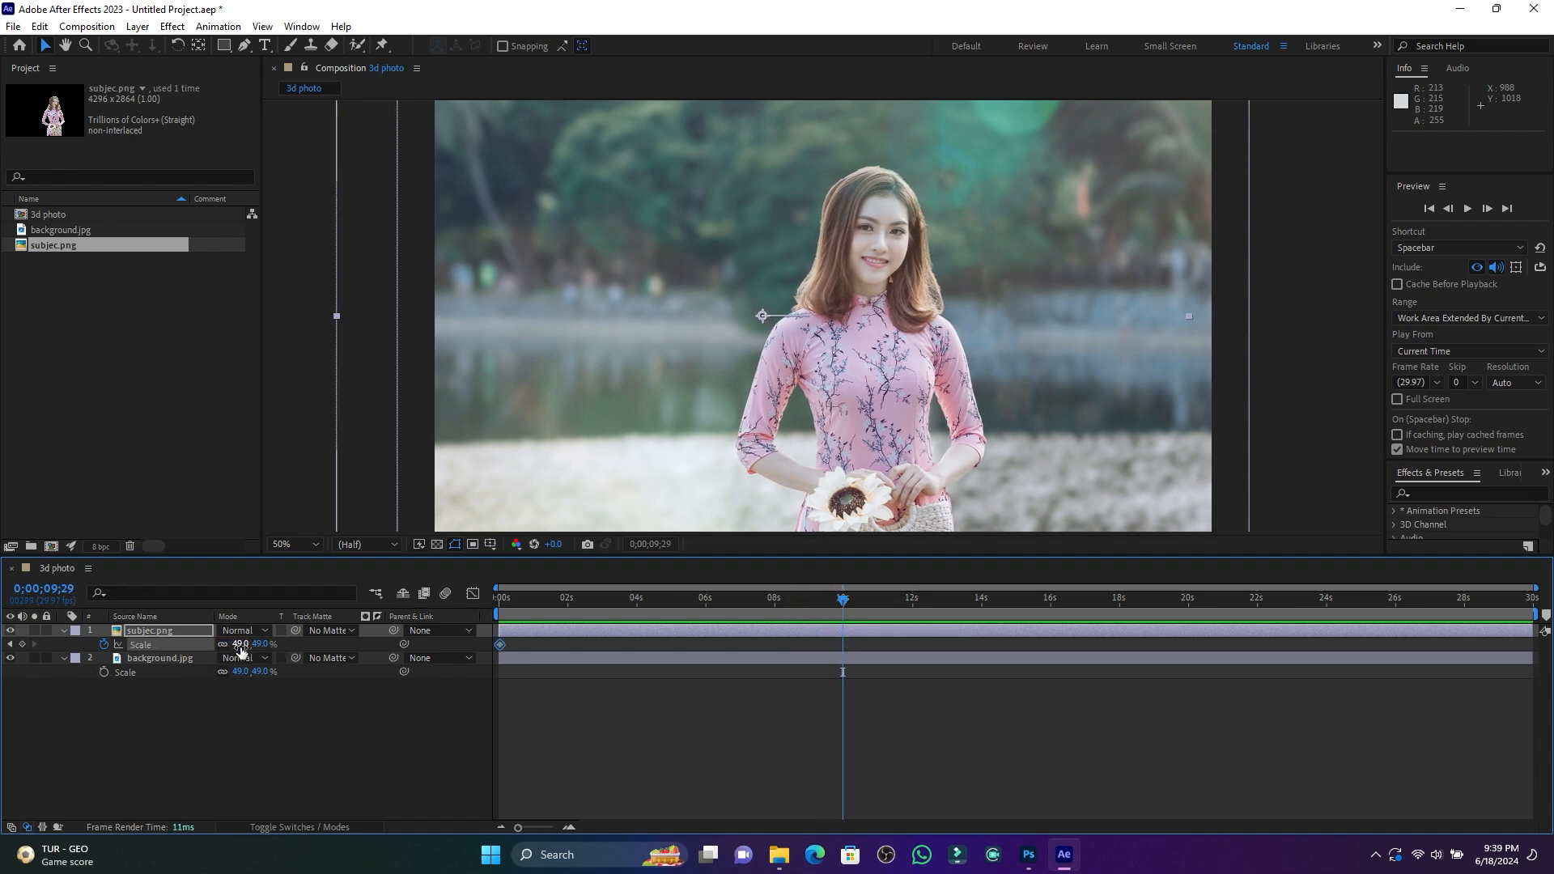
left_click_drag(241, 645, 247, 645)
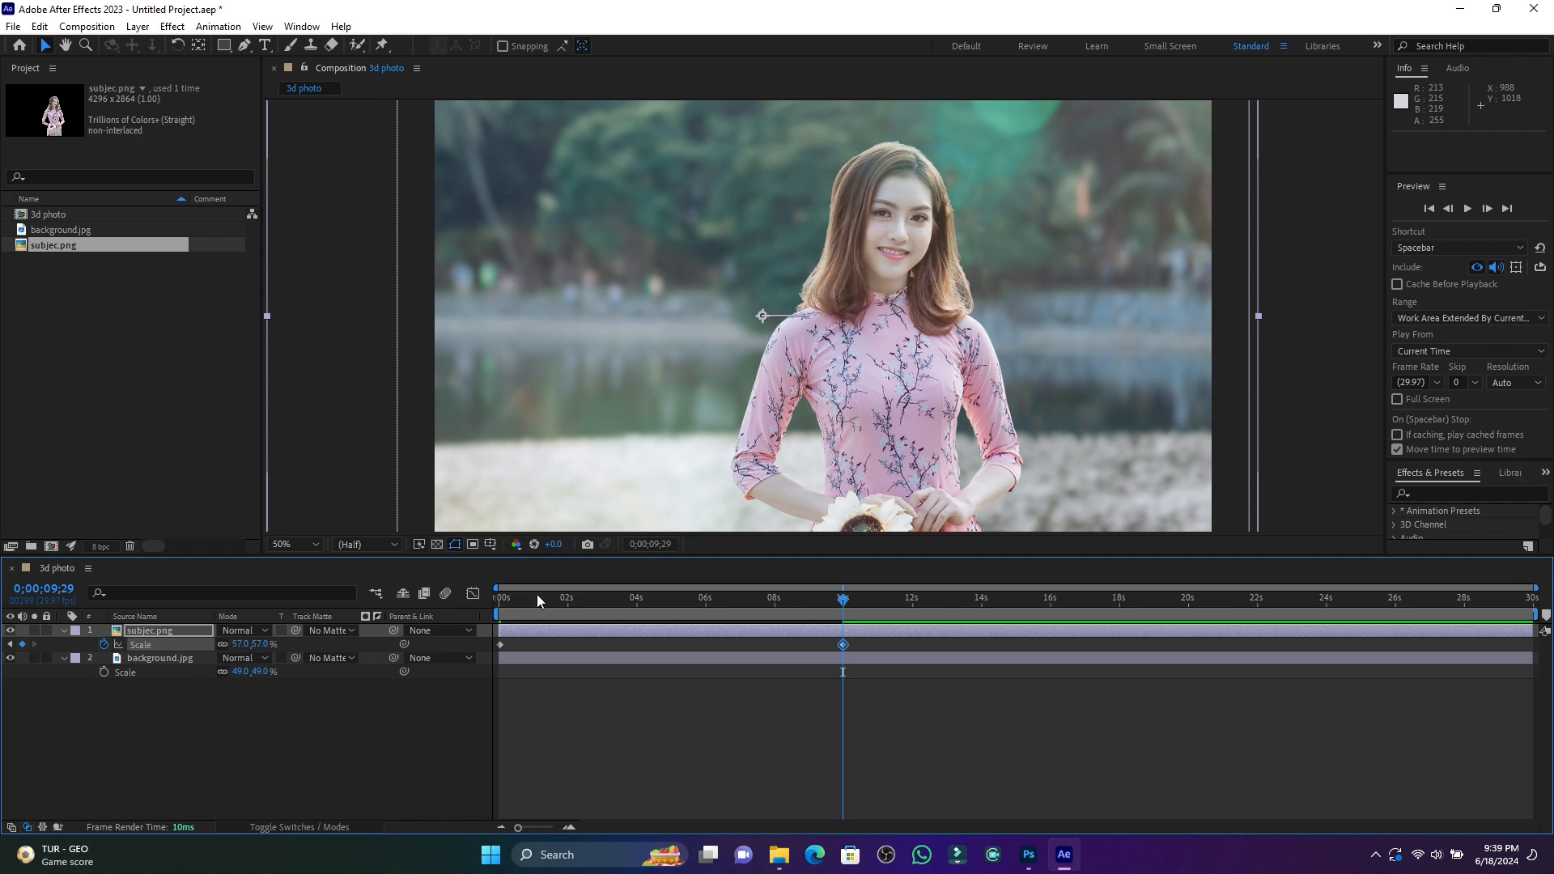
Play the composition from the beginning to check subjec.png's combined movement and scaling.
left_click_drag(536, 594, 473, 600)
key("space")
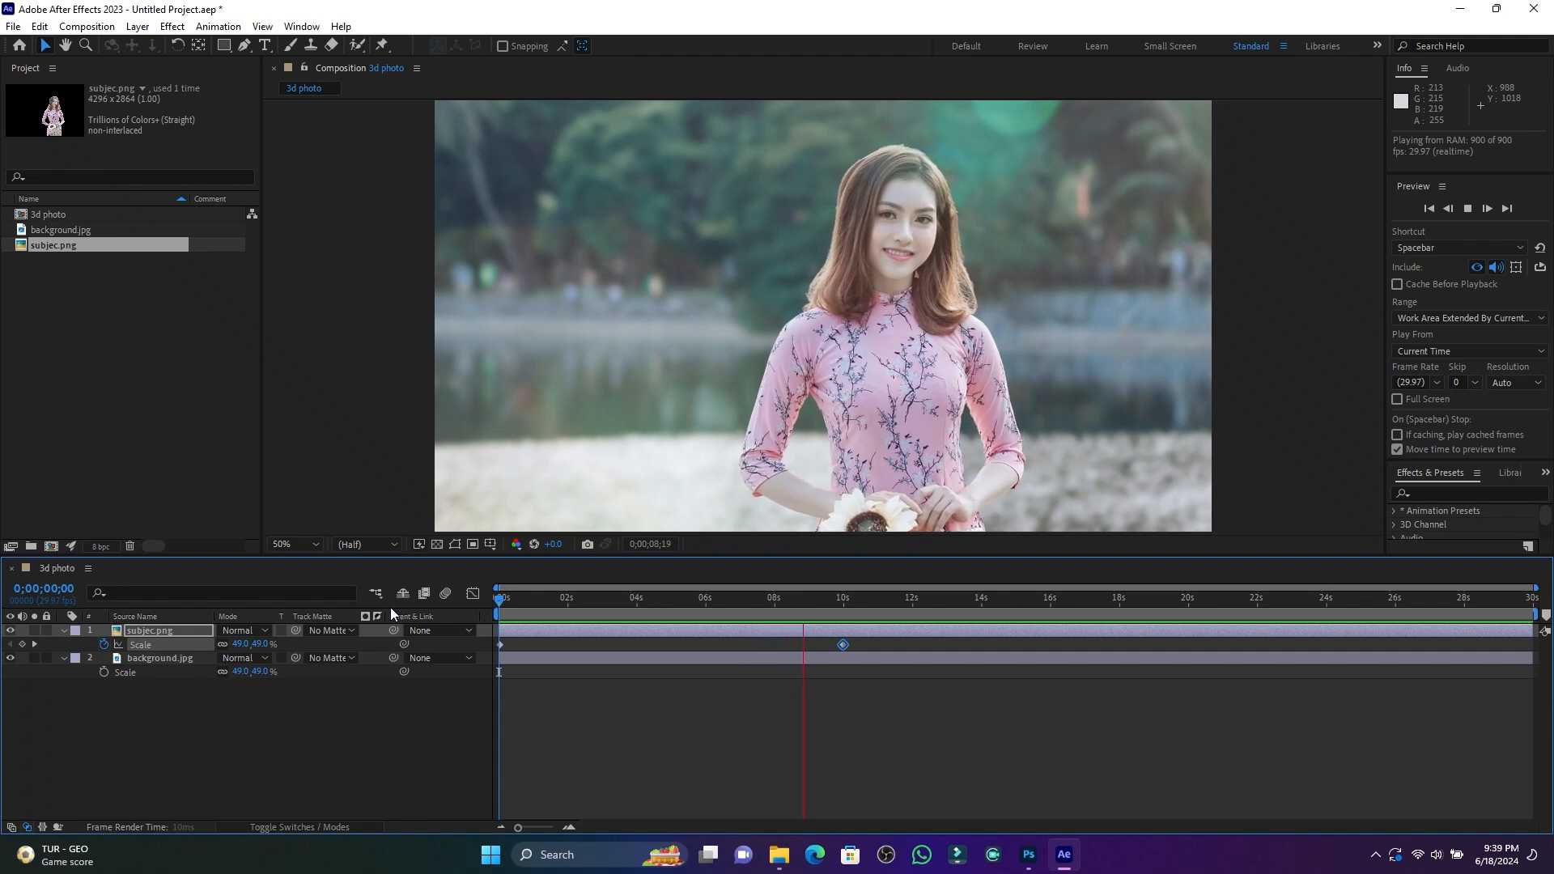
key("space")
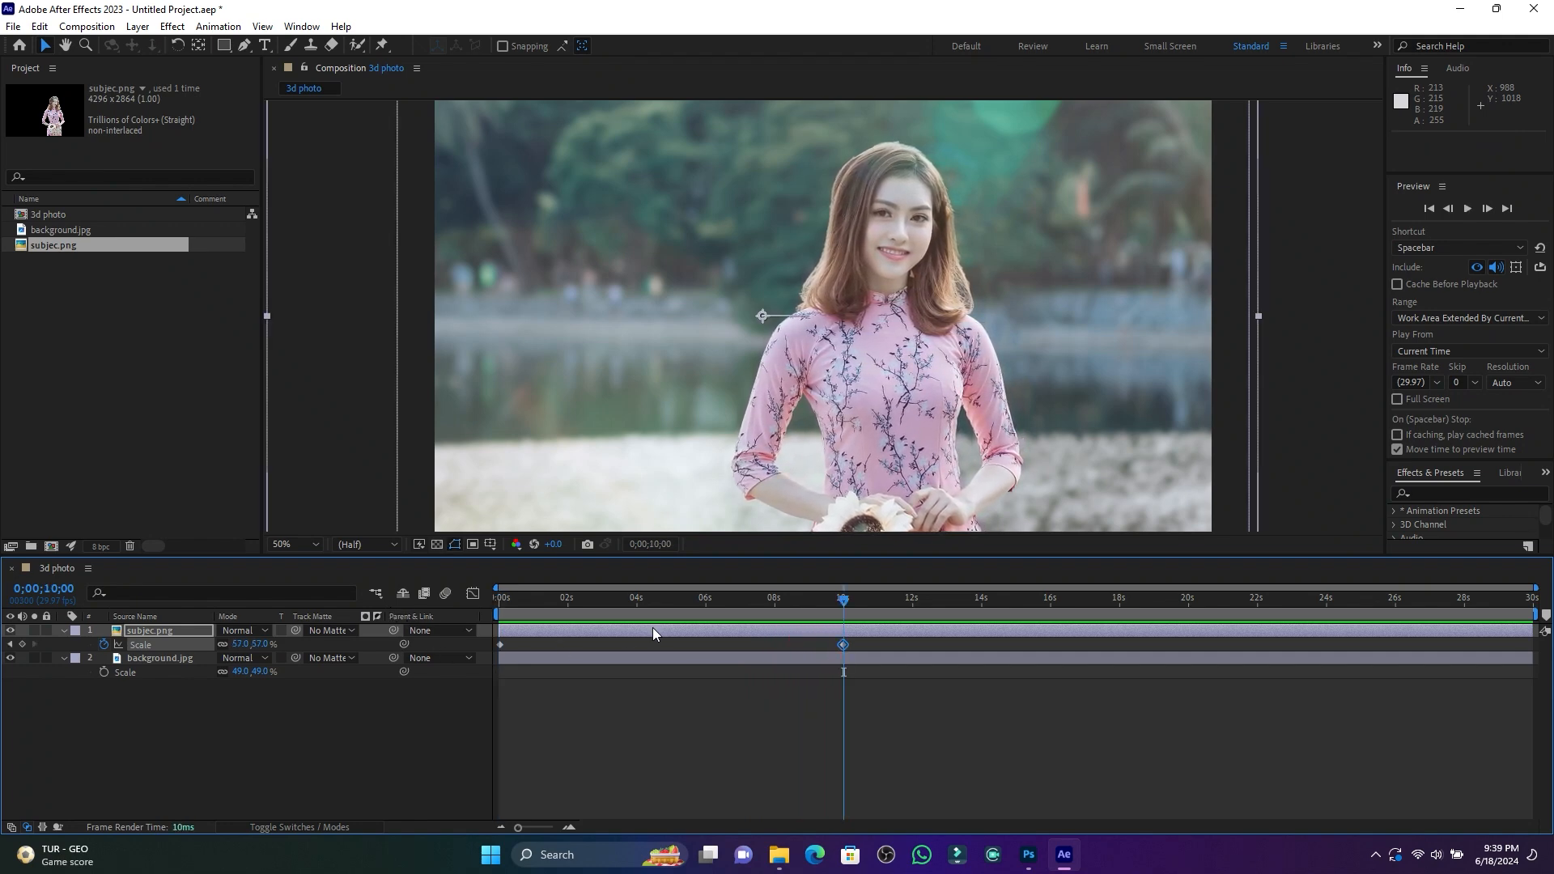
Animate background.jpg's position from 960, 540 at the start to 1041, 540 at 0;00;10;01, and preview the movement.
left_click_drag(701, 601, 489, 603)
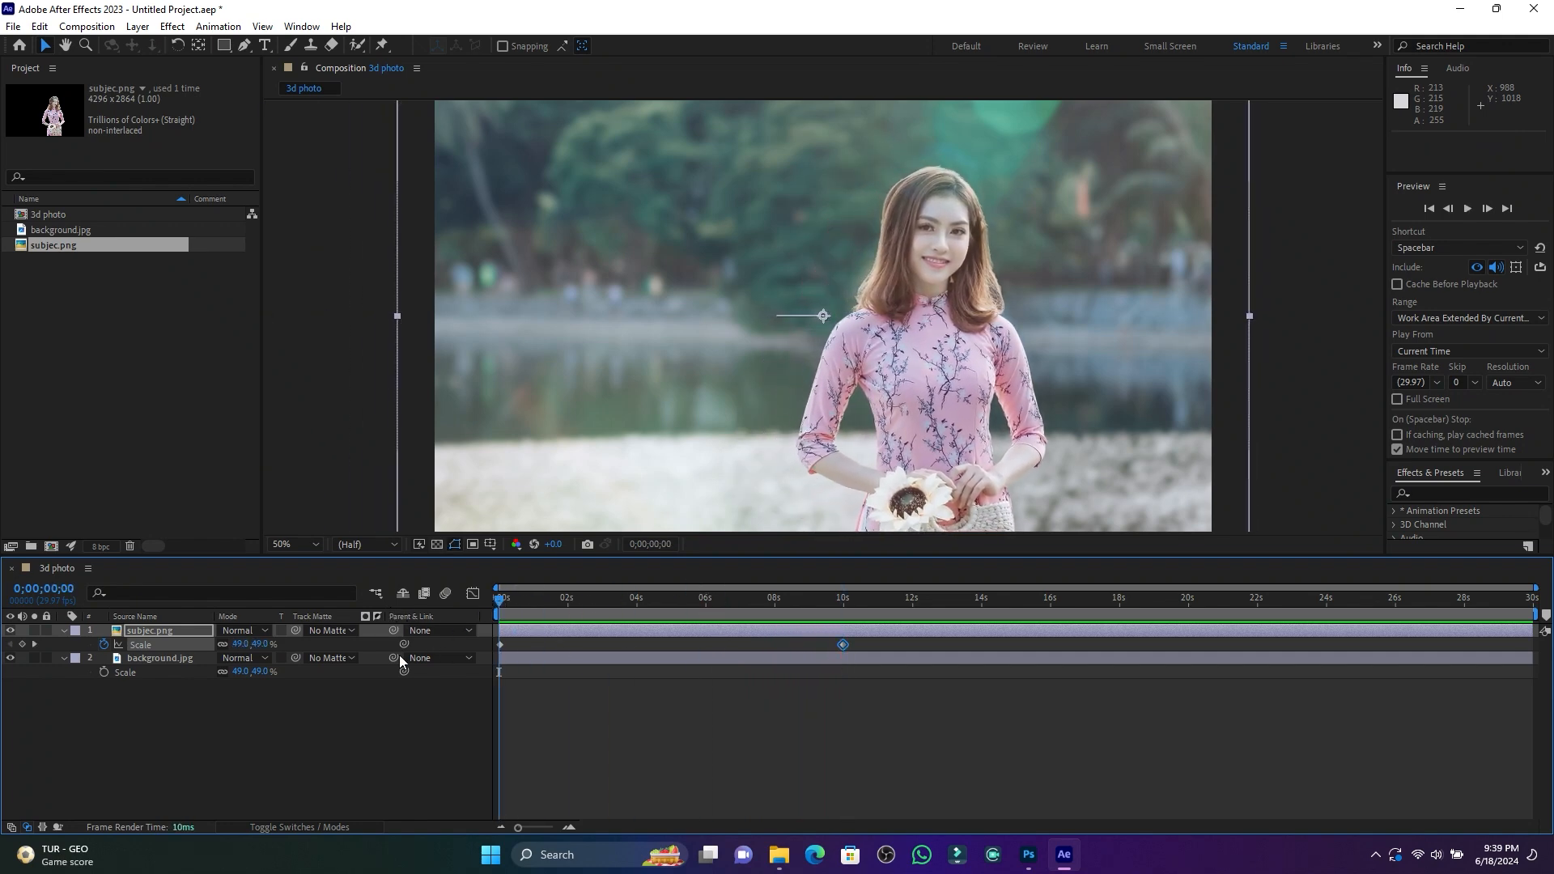
left_click(161, 657)
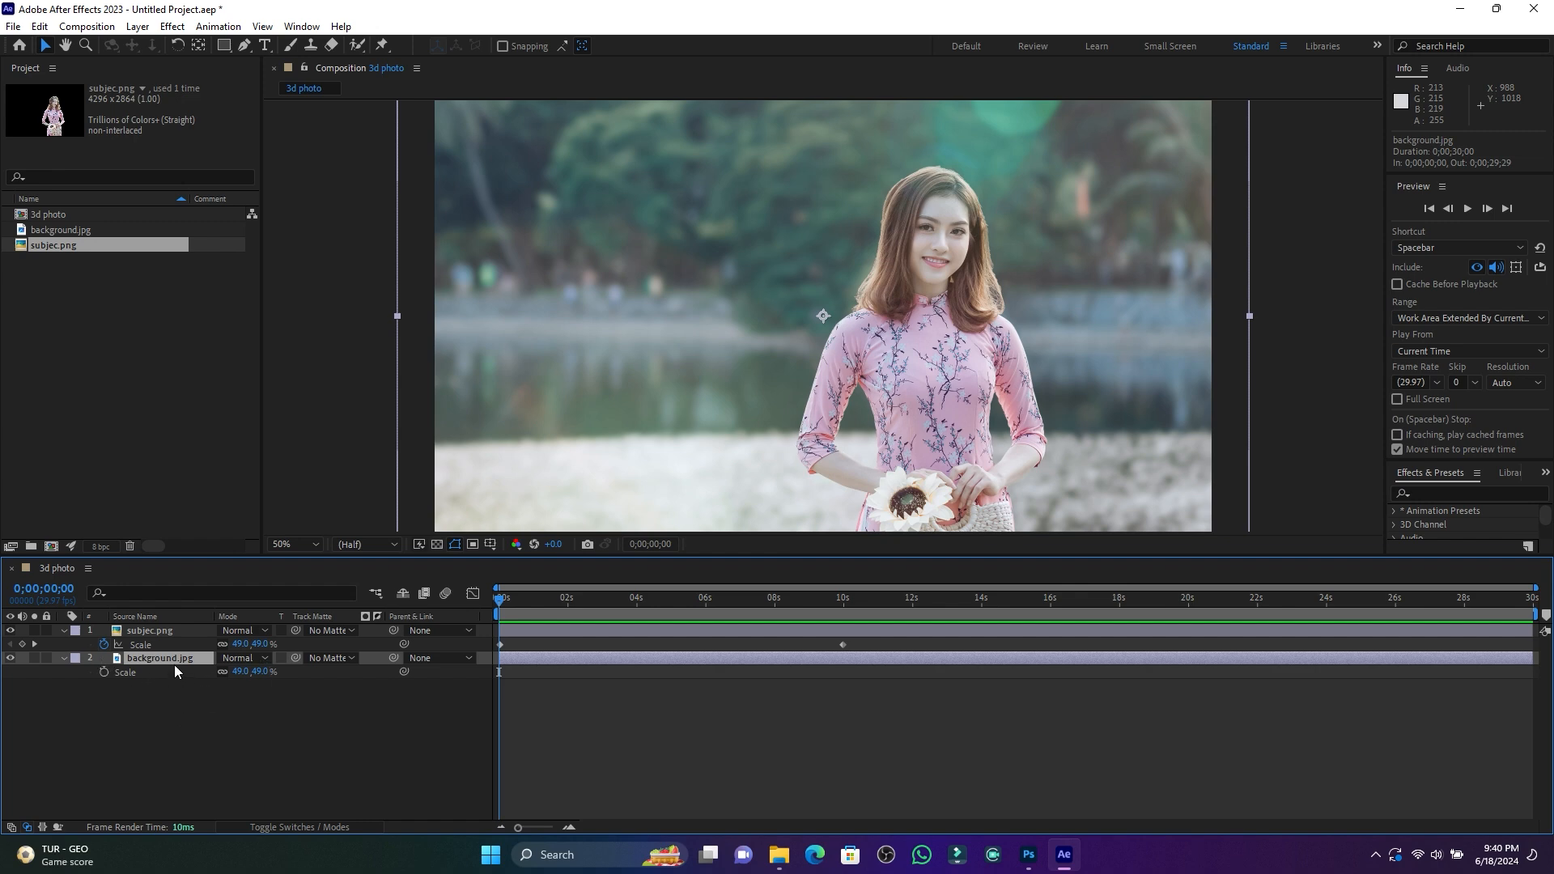
key("p")
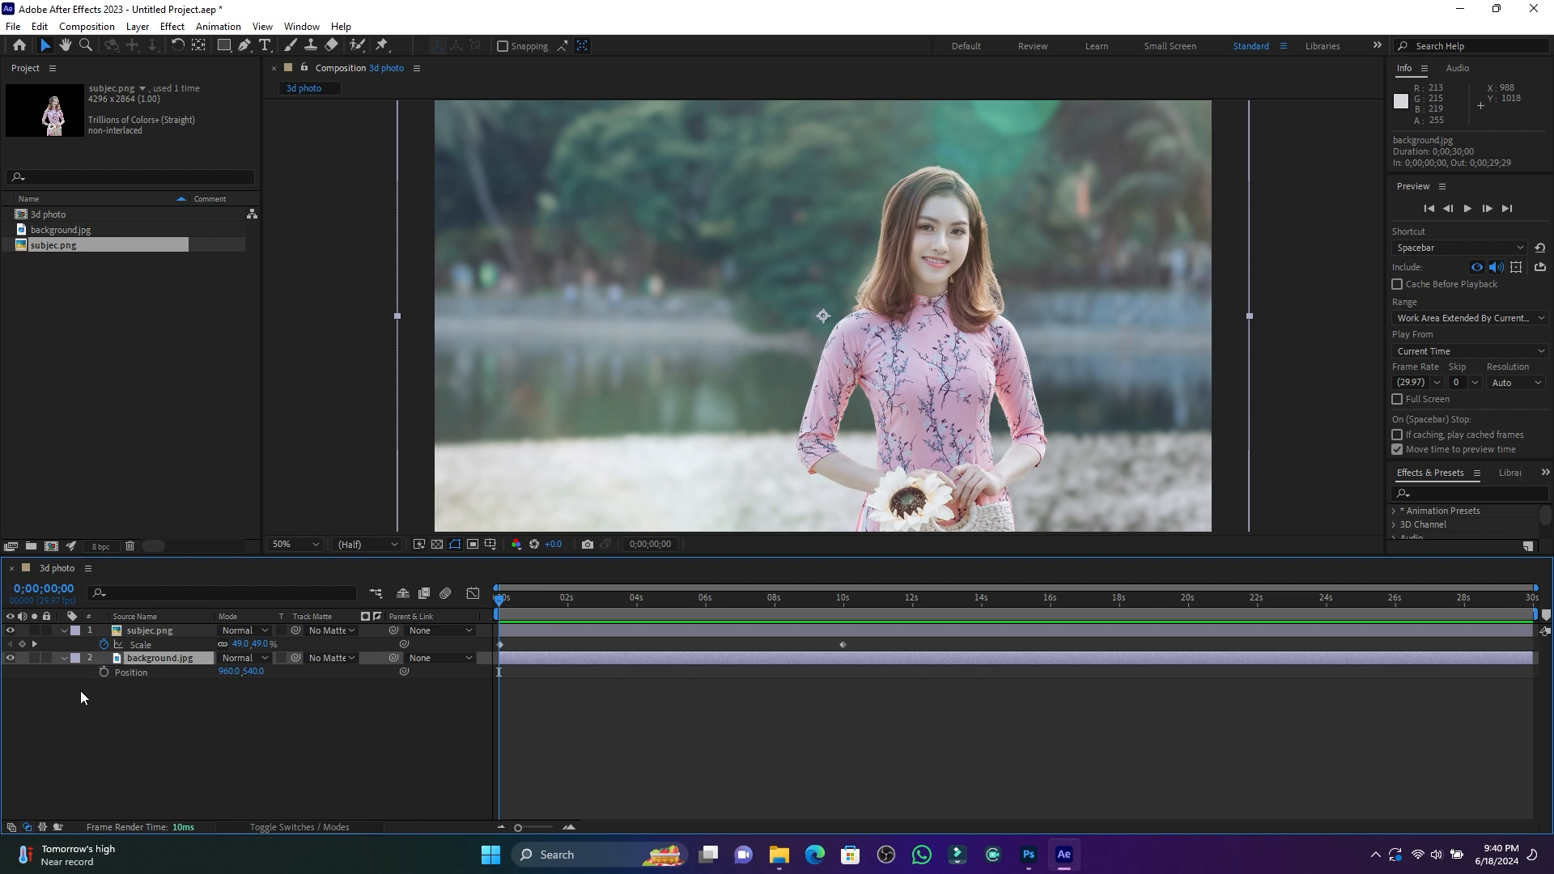
left_click(101, 672)
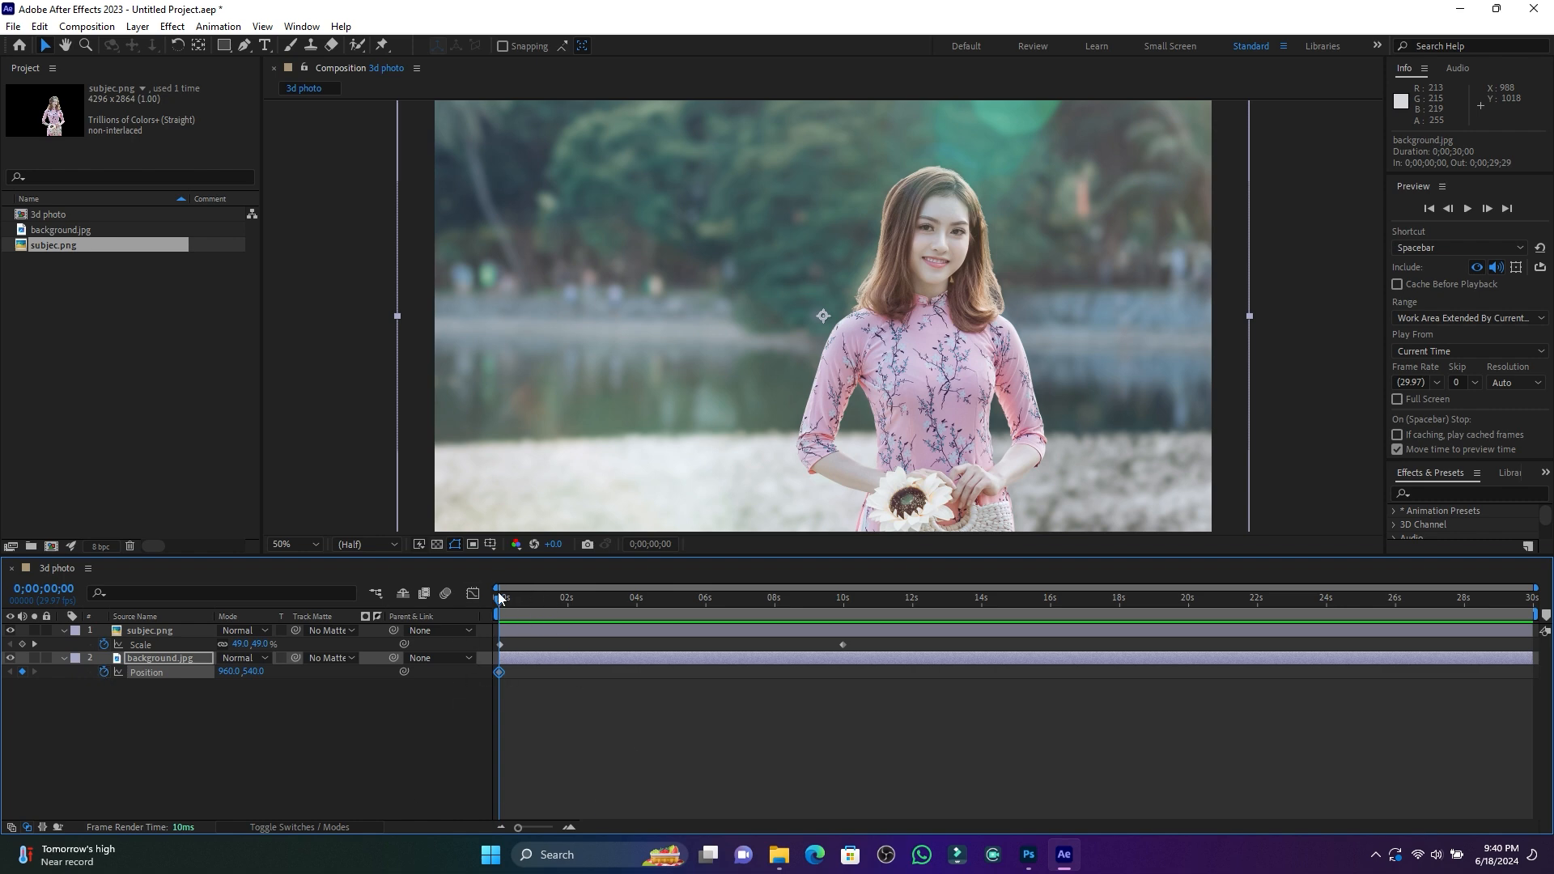
left_click_drag(500, 599, 847, 608)
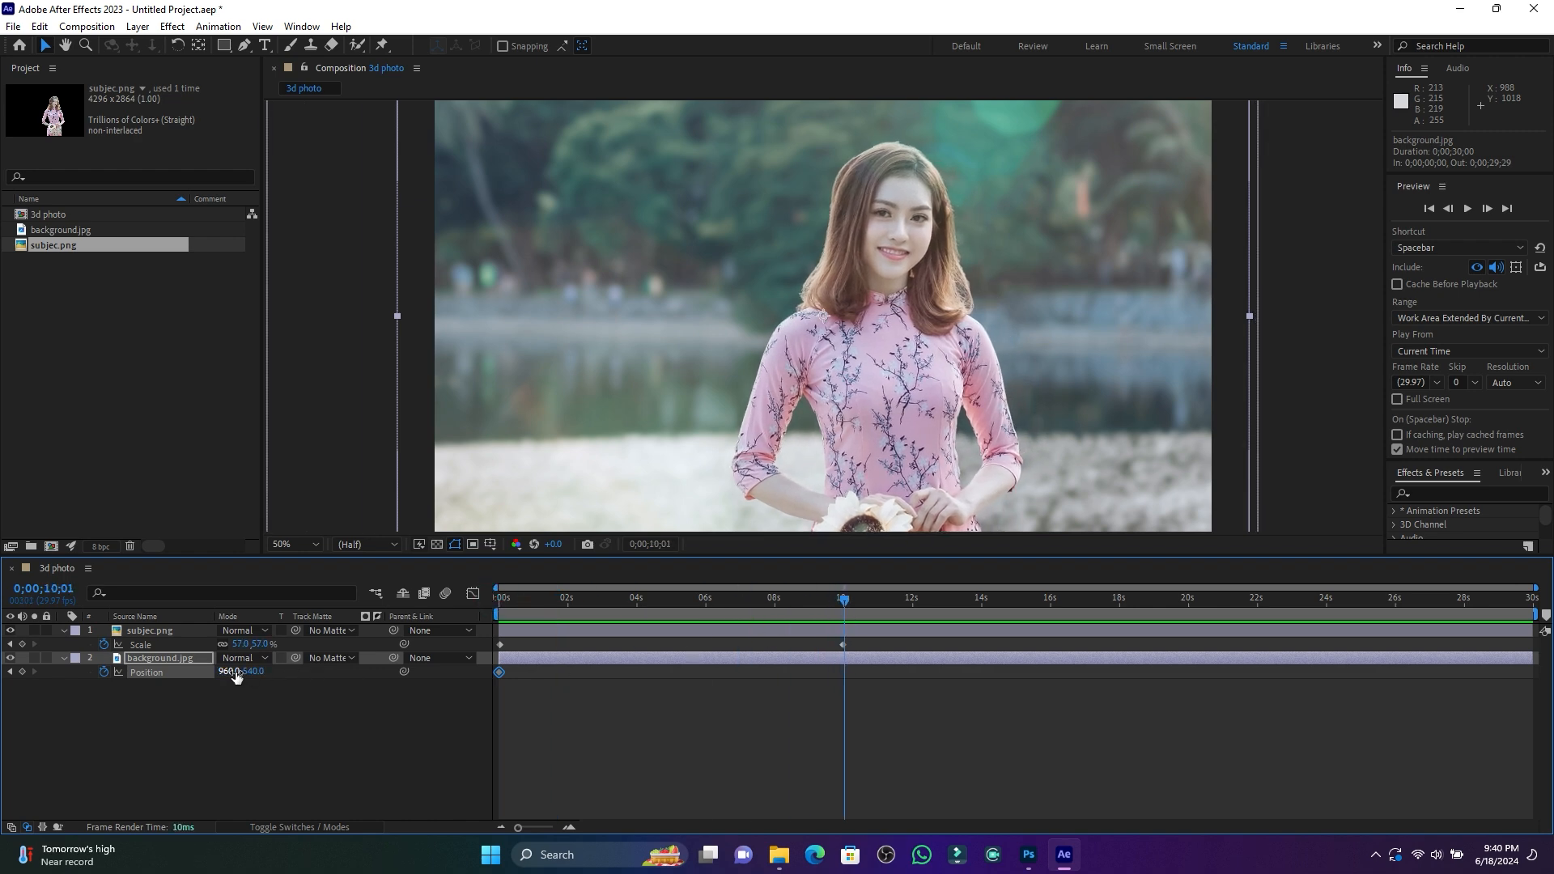
left_click_drag(228, 671, 300, 675)
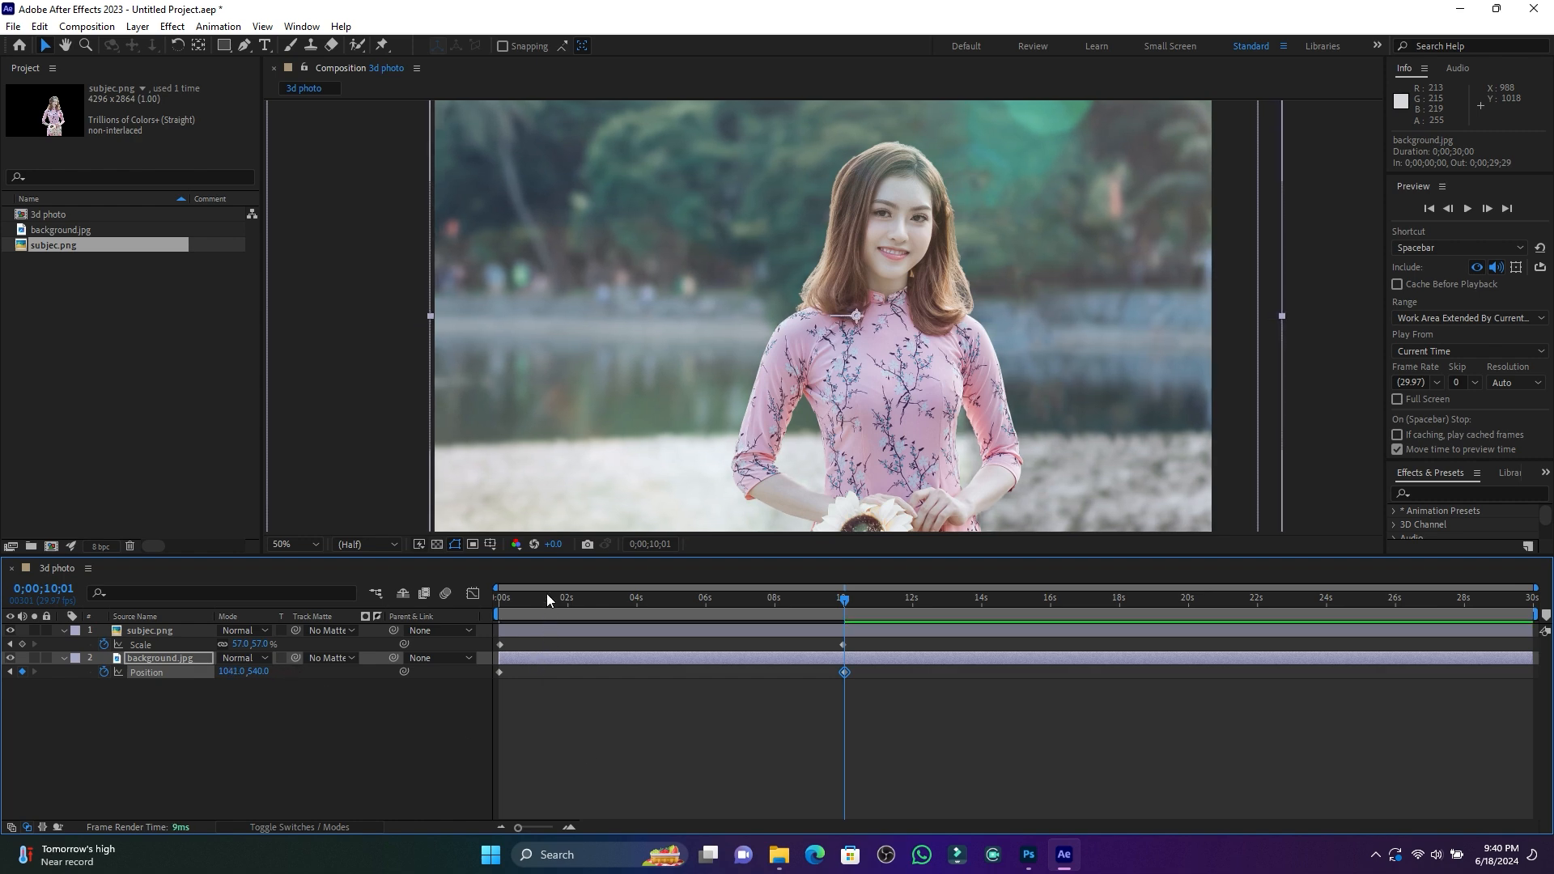
key("Home")
key("space")
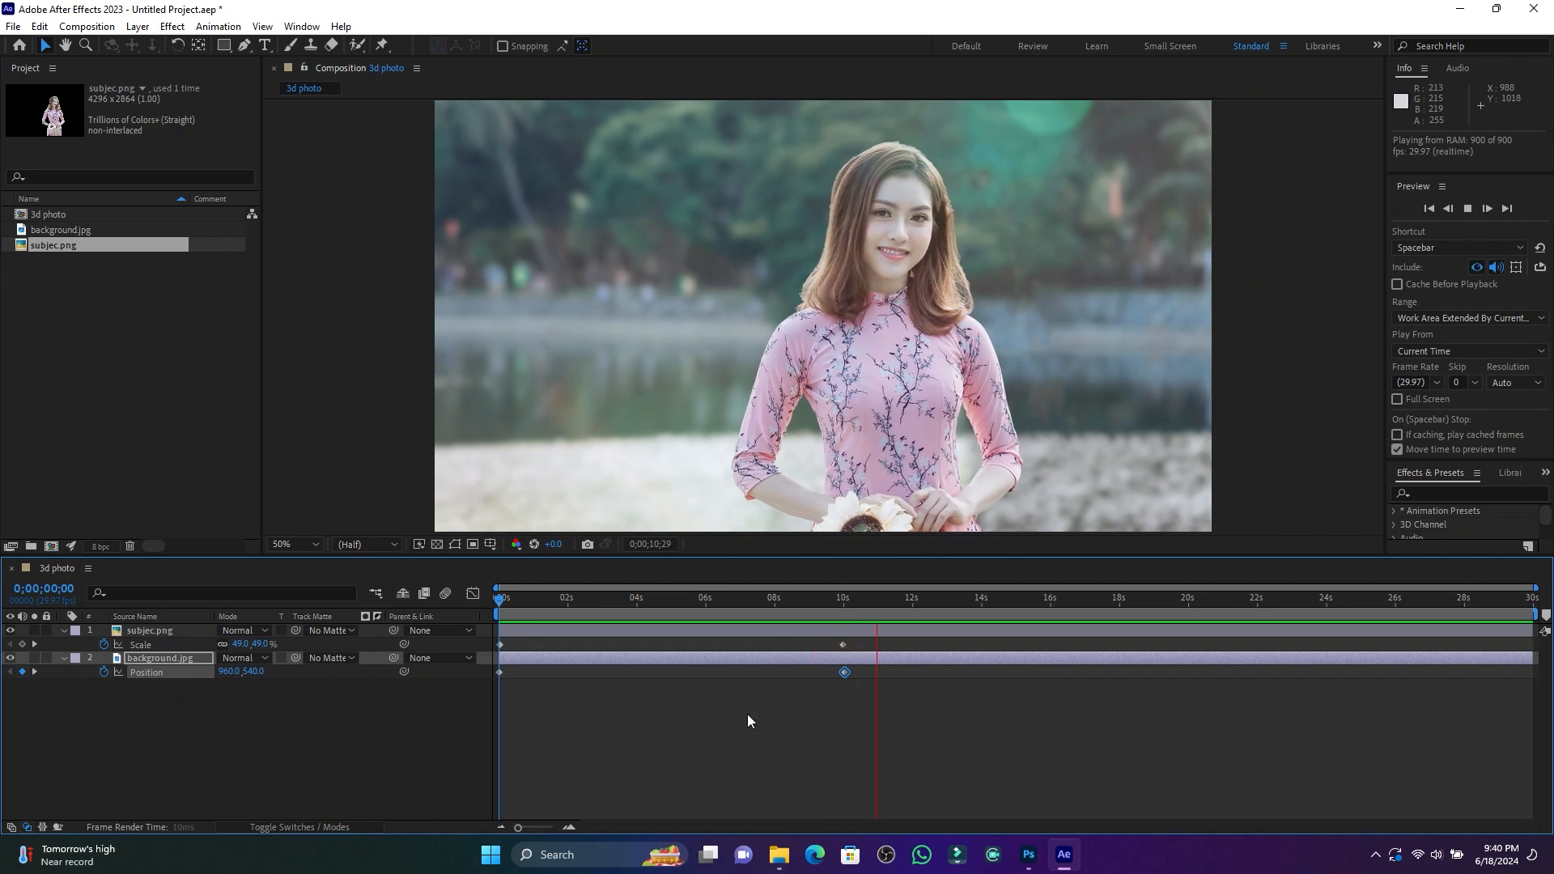
Animate background.jpg's scale from 49% at the start to 56% at 0;00;09;29.
left_click_drag(577, 603, 488, 604)
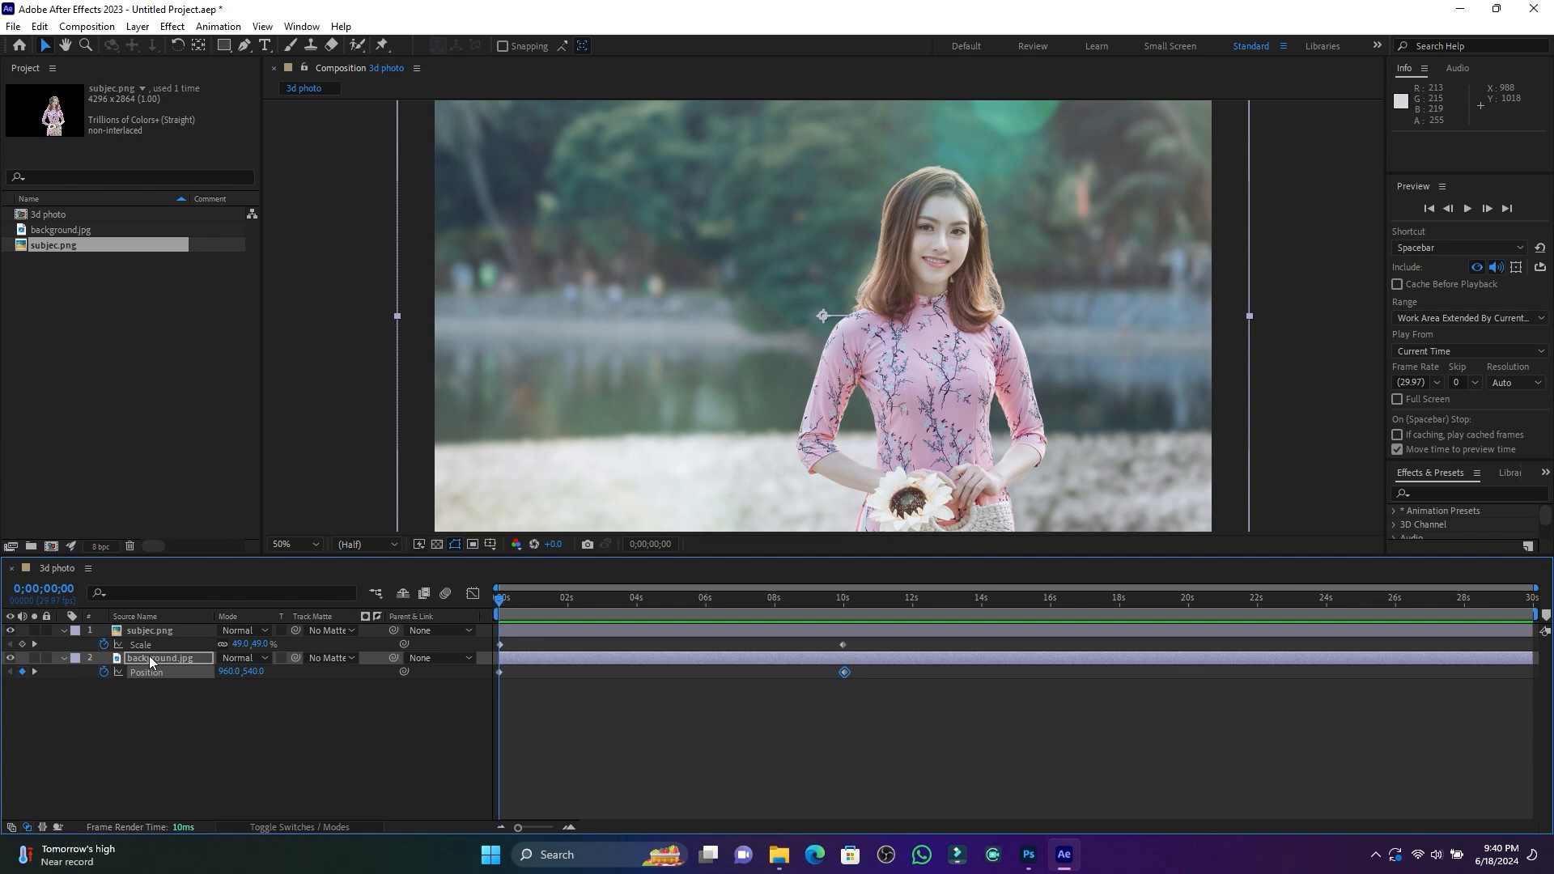
key("s")
left_click(104, 673)
left_click_drag(502, 597, 842, 612)
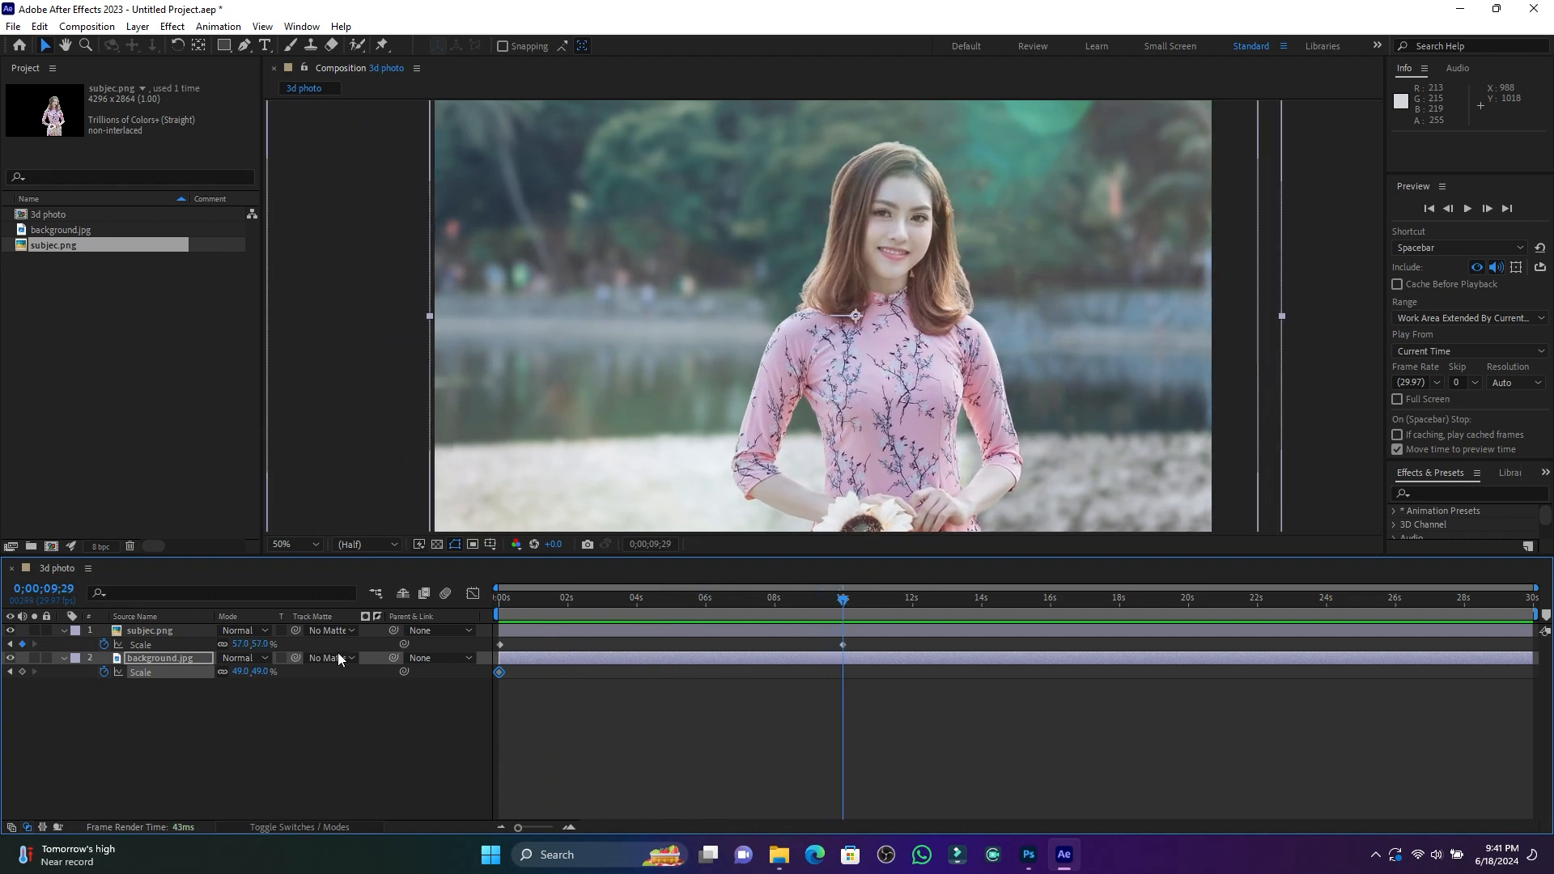
left_click_drag(239, 673, 242, 673)
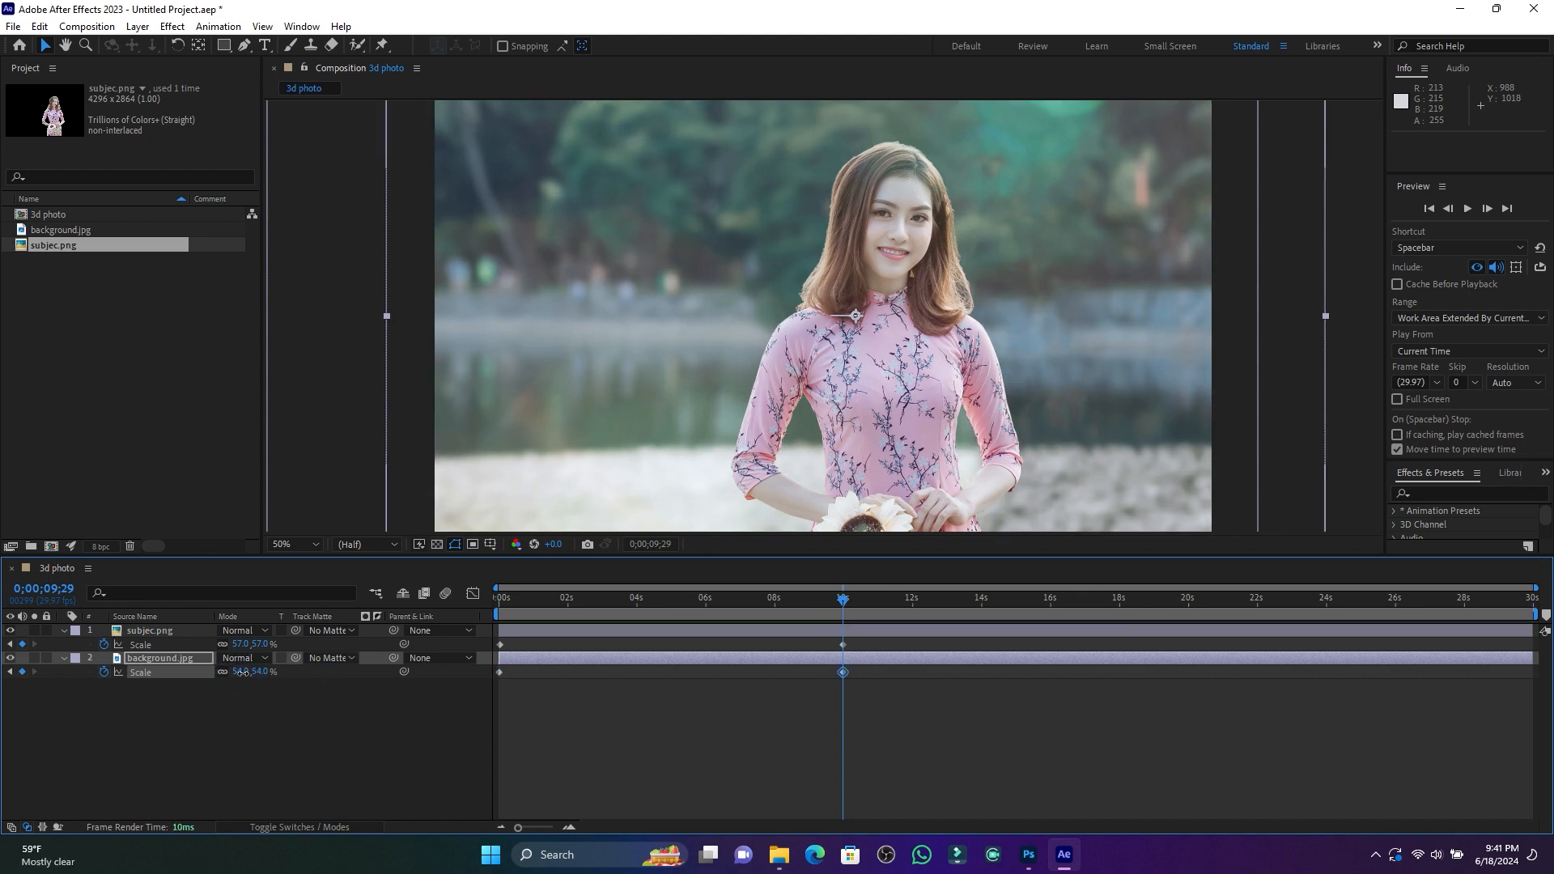
left_click_drag(243, 673, 246, 672)
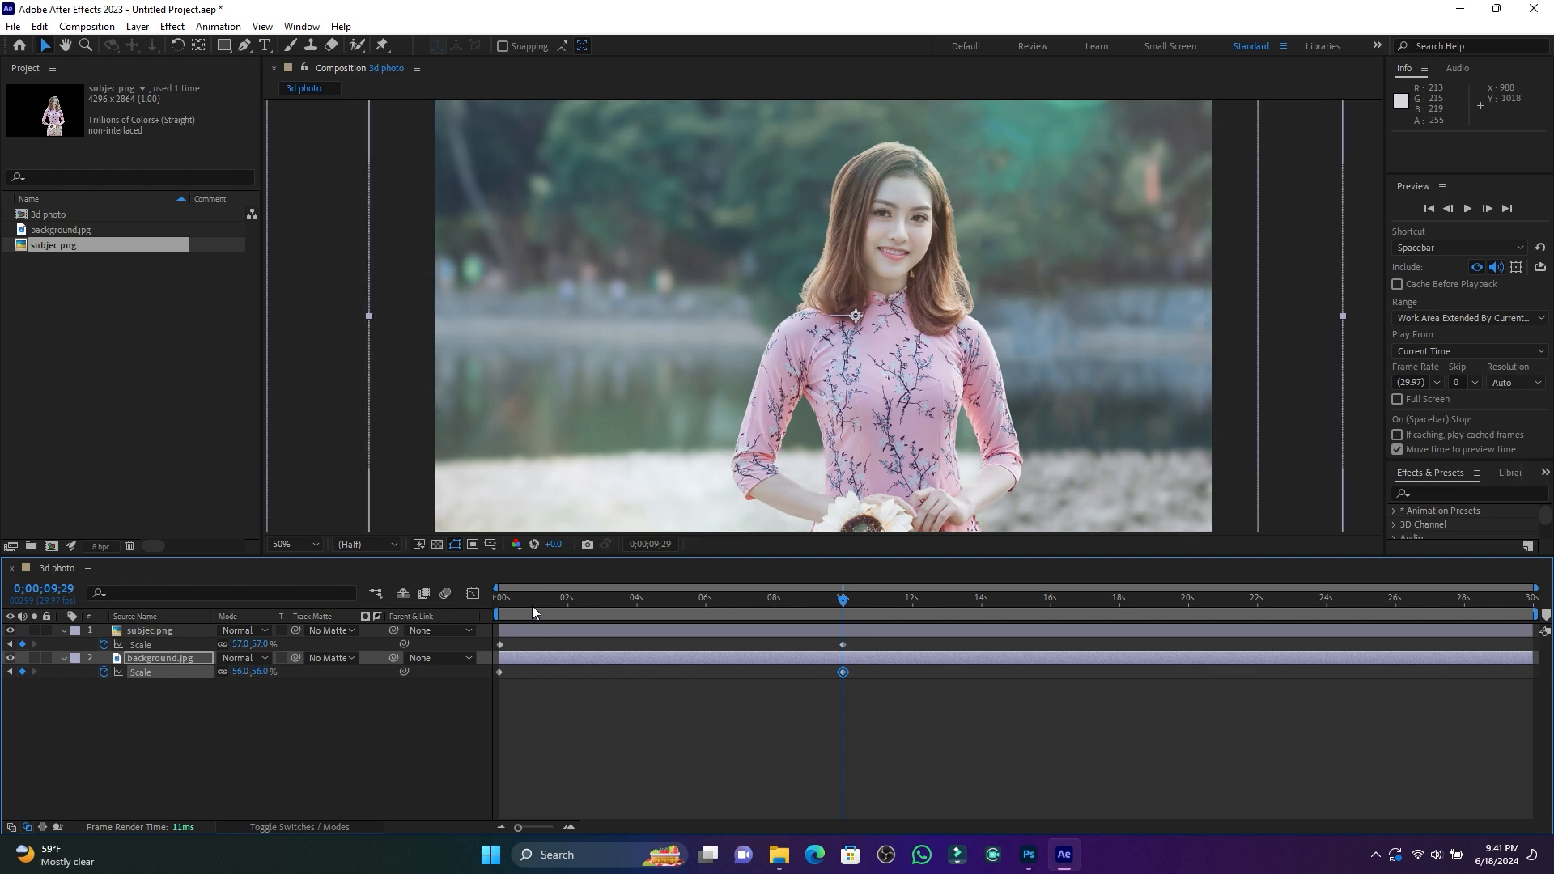
Play the composition from the beginning to check both layers' position and scale animation together.
left_click_drag(527, 599, 455, 597)
key("space")
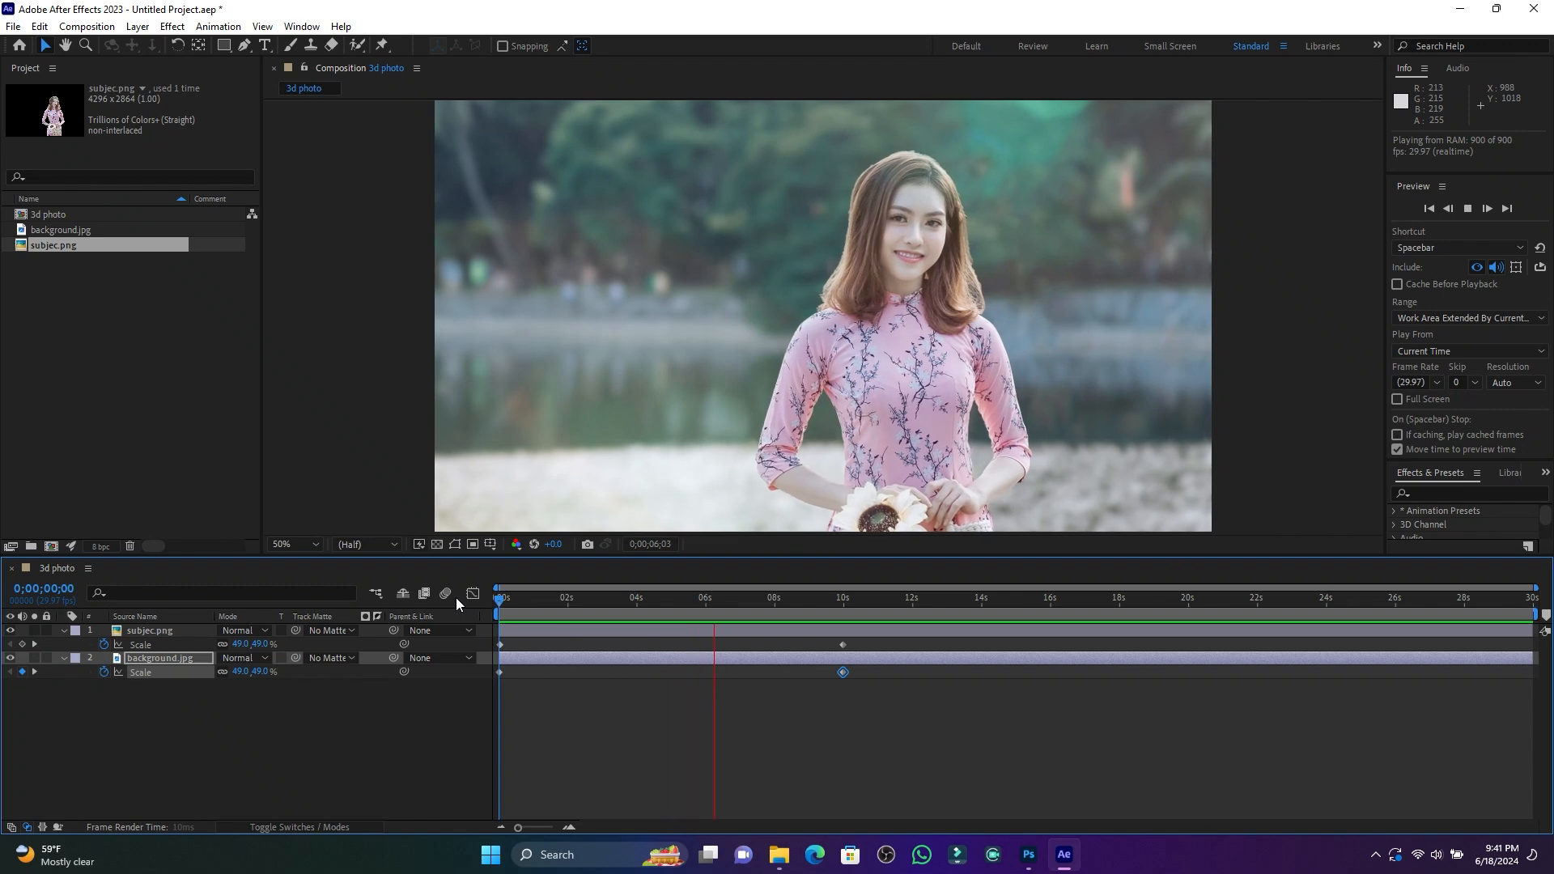
key("space")
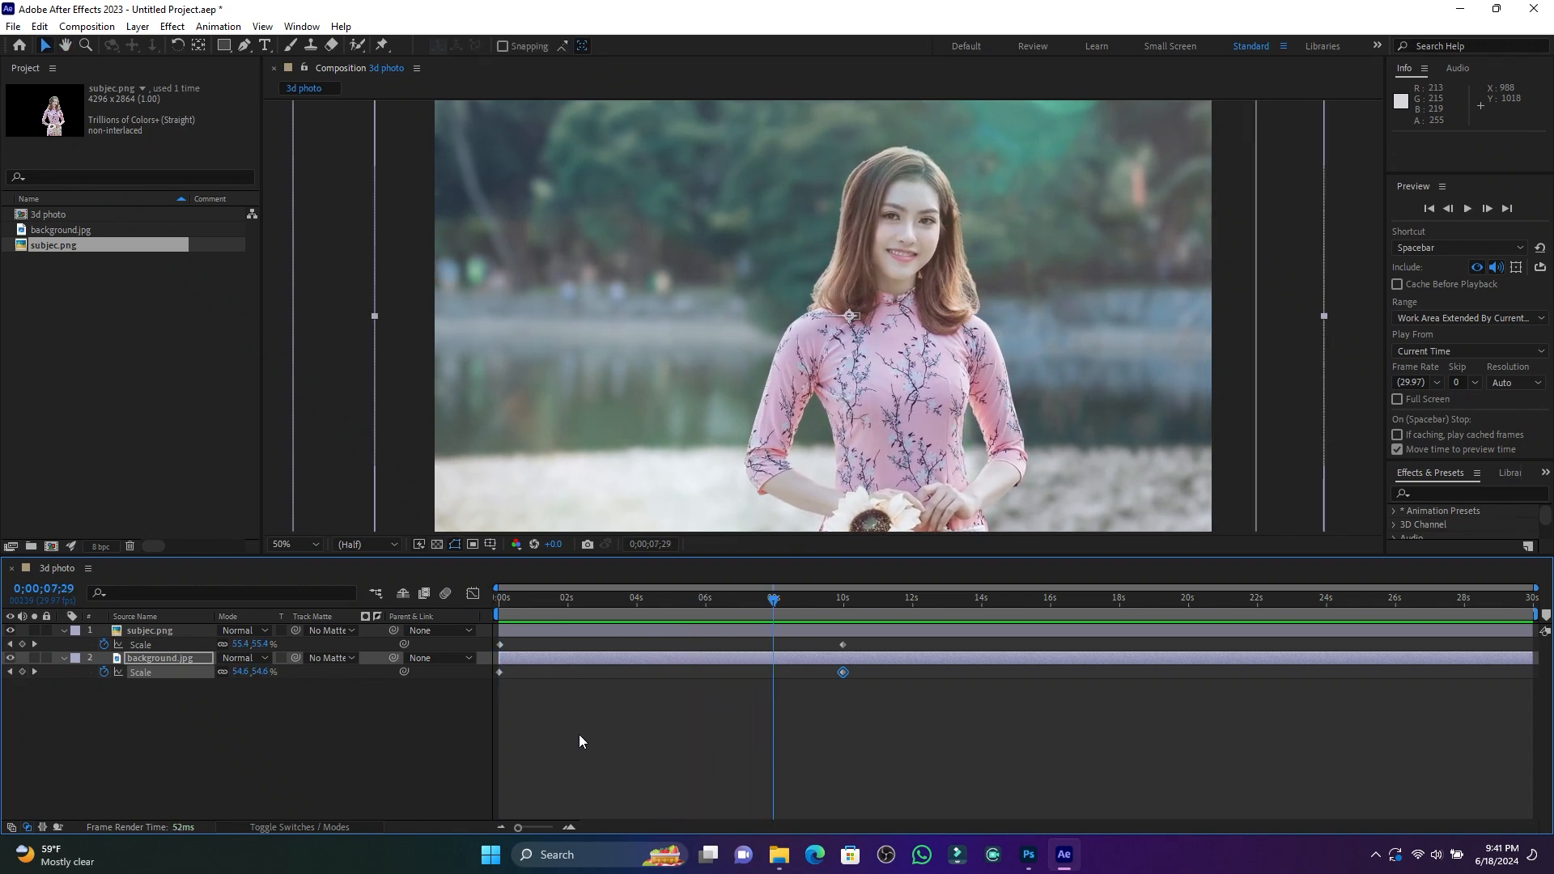
Apply Easy Ease to all position keyframes of the subjec.png and background.jpg layers.
left_click(717, 751)
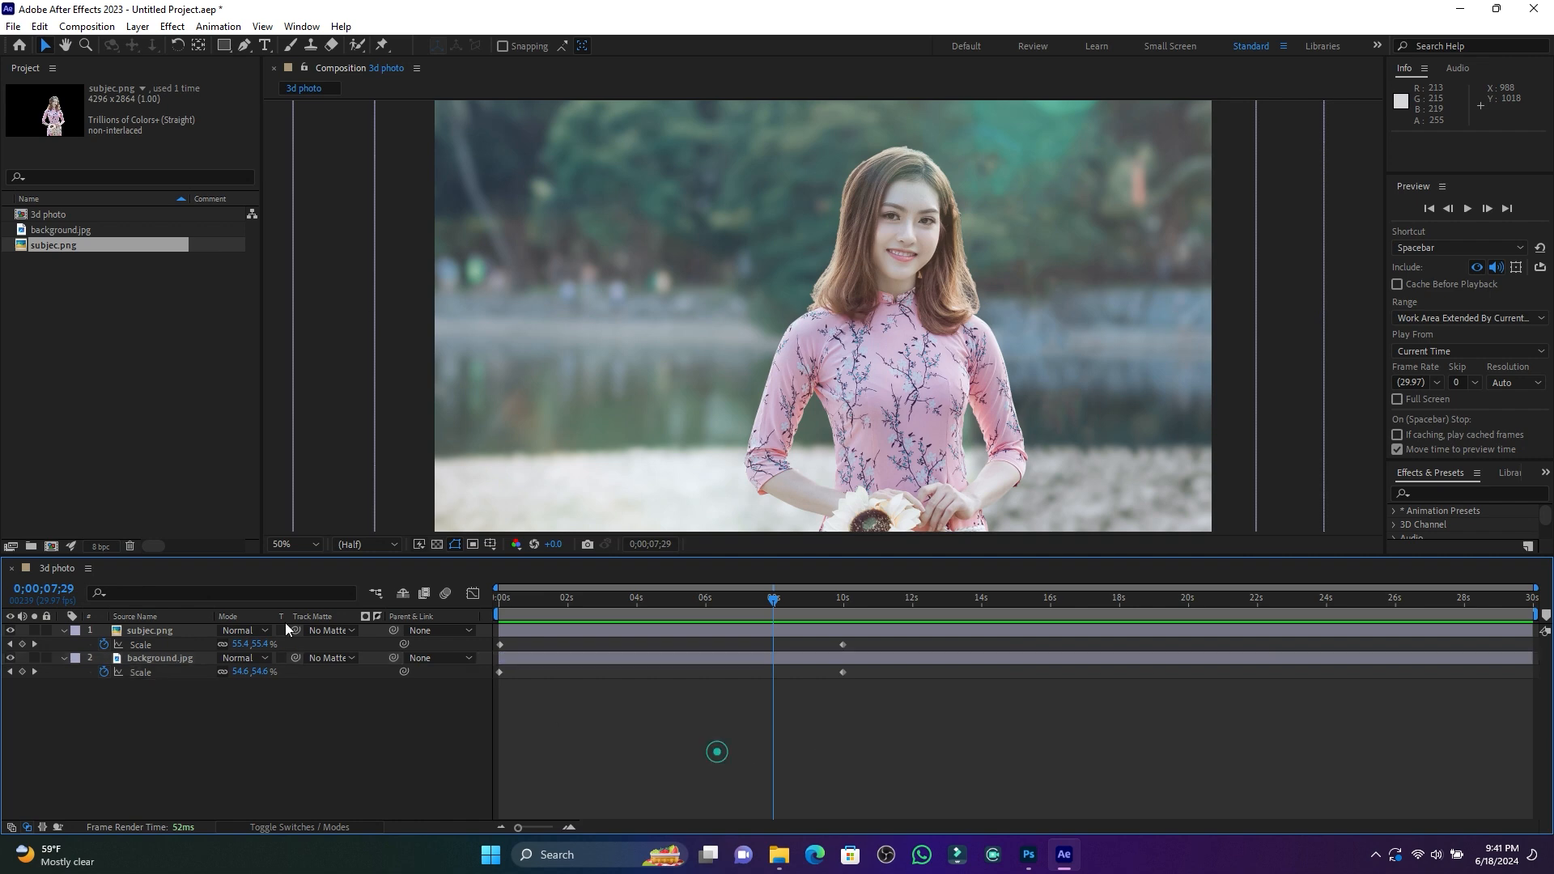
left_click(141, 632)
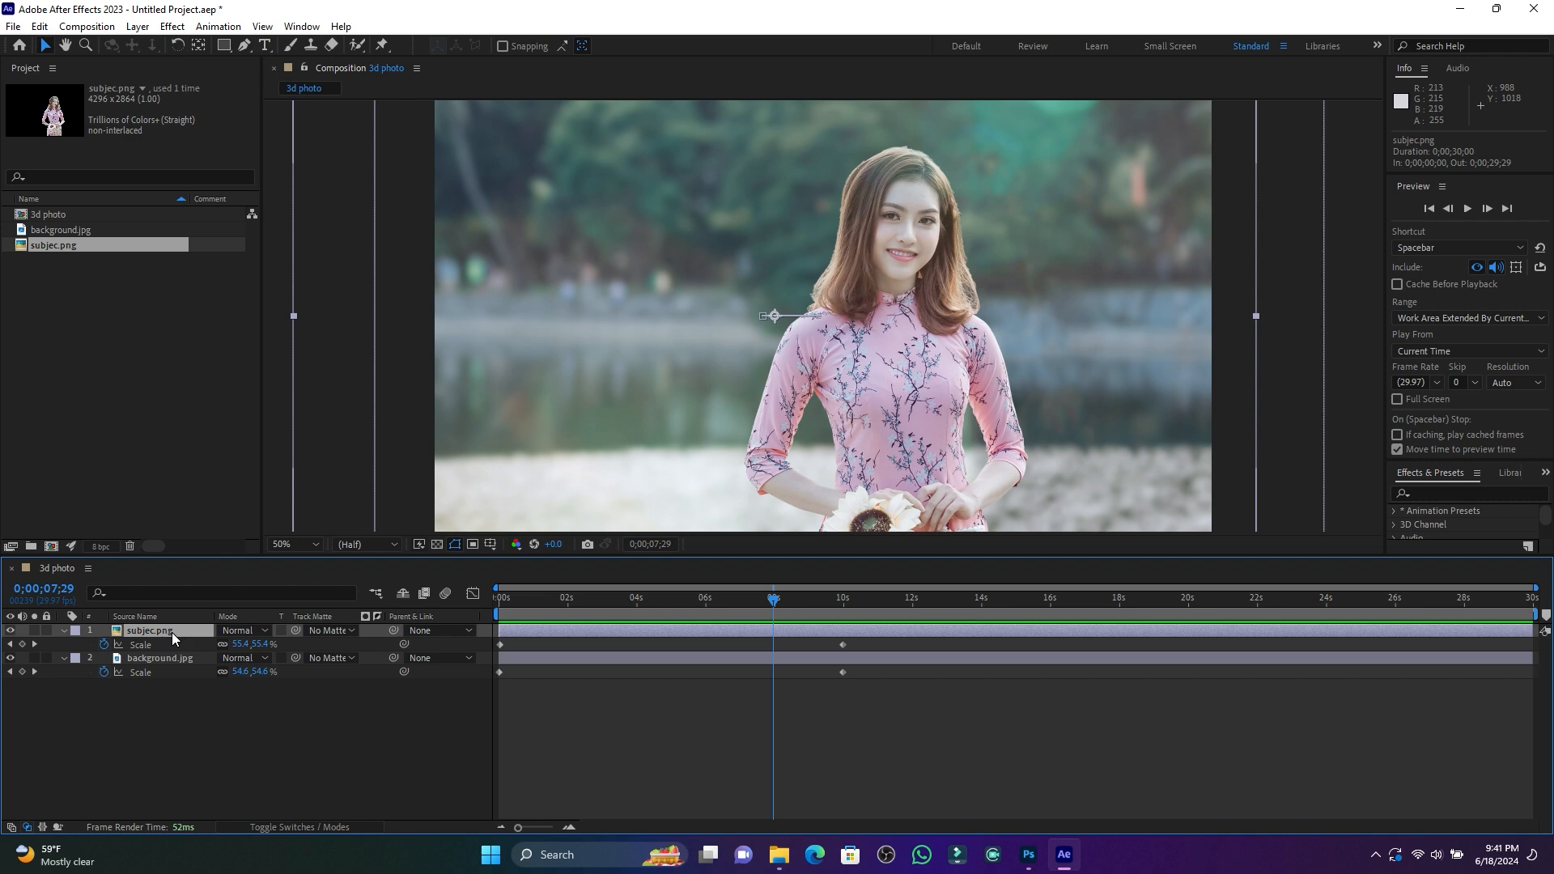
key("p")
left_click_drag(871, 641, 498, 690)
left_click(152, 662)
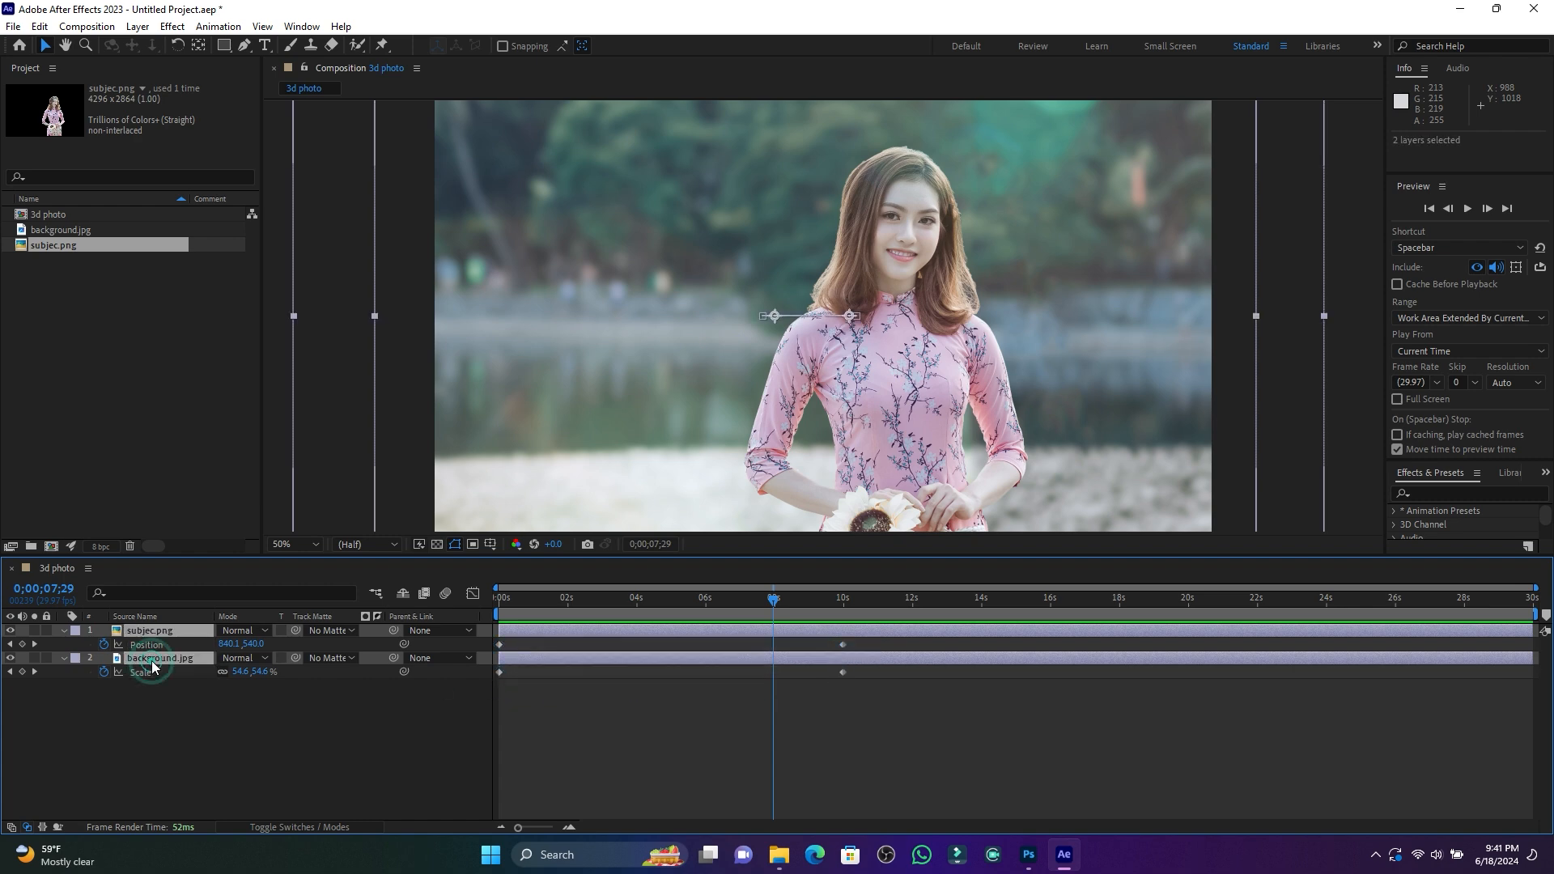
key("p")
left_click_drag(886, 639, 480, 686)
right_click(501, 644)
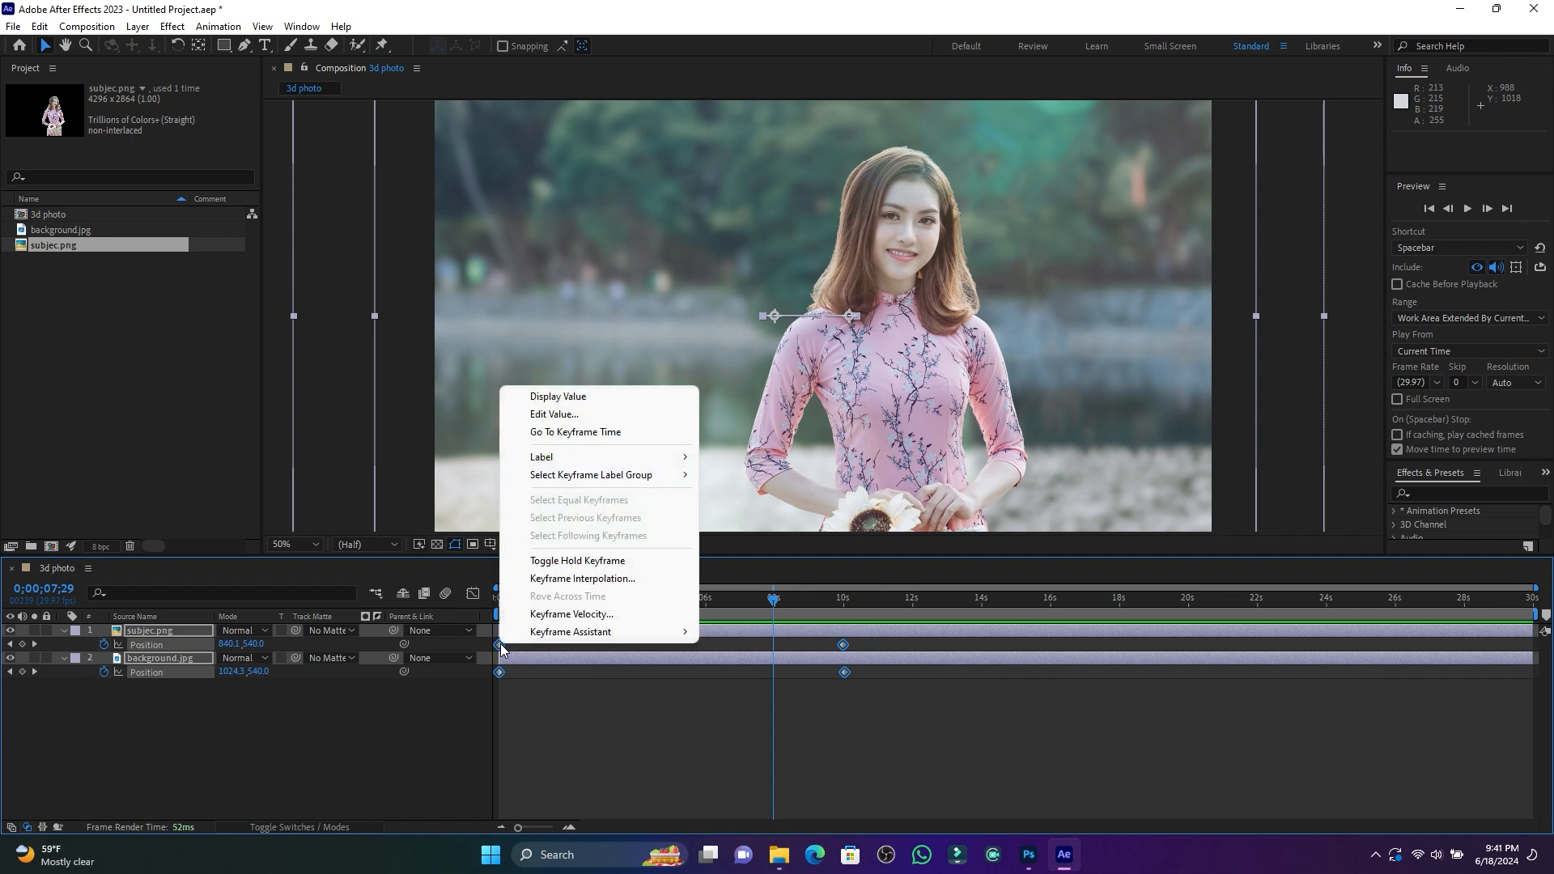
mouse_move(564, 633)
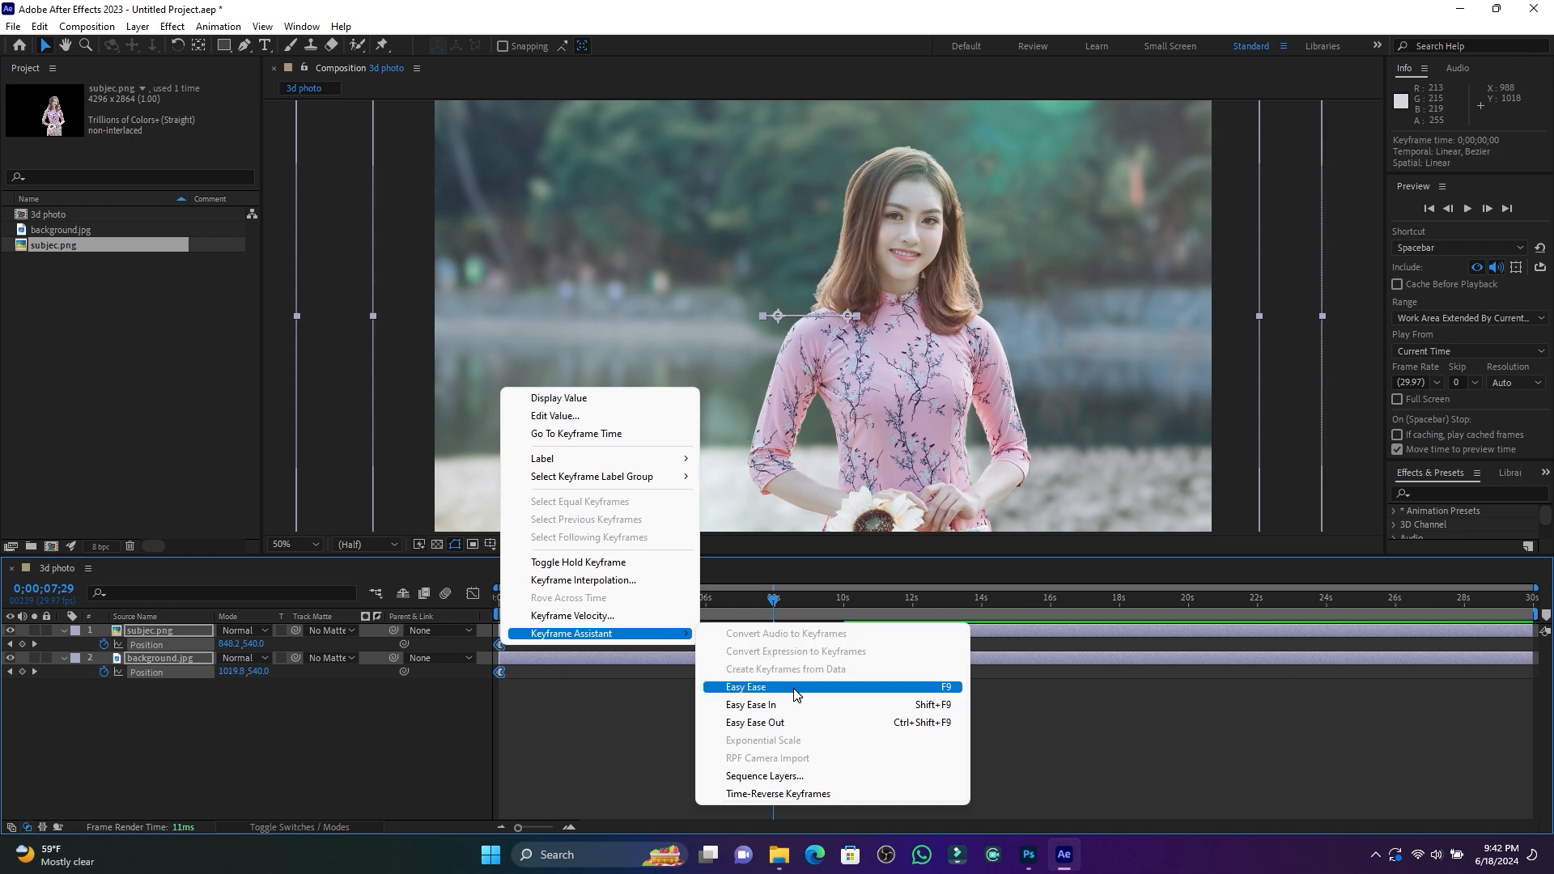
left_click(795, 695)
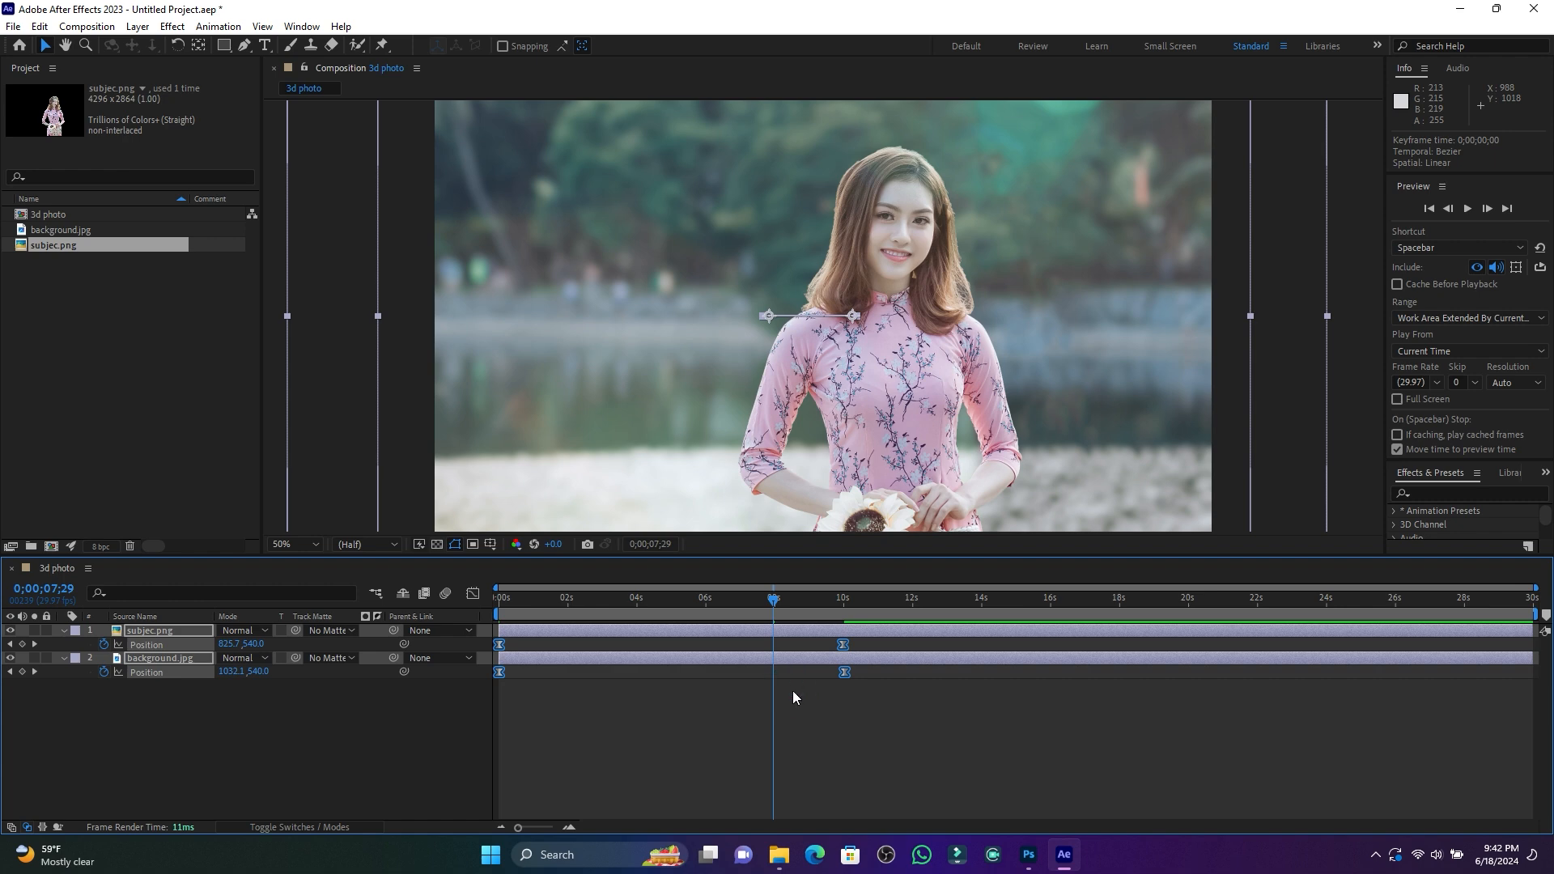
Apply Easy Ease to all scale keyframes of the subjec.png and background.jpg layers.
key("s")
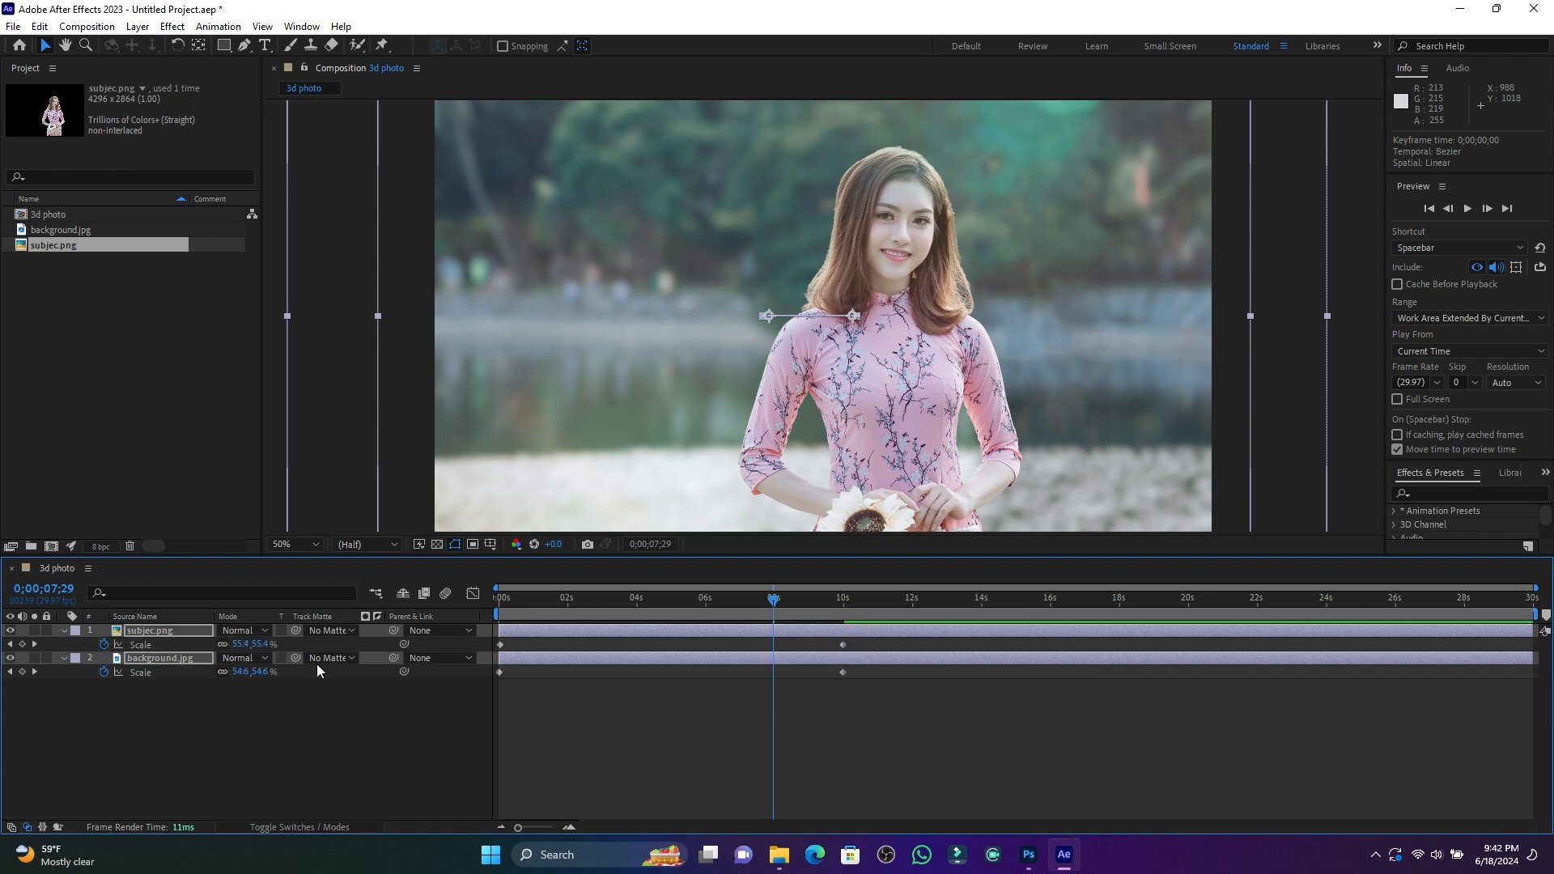
left_click_drag(881, 641, 482, 682)
right_click(500, 645)
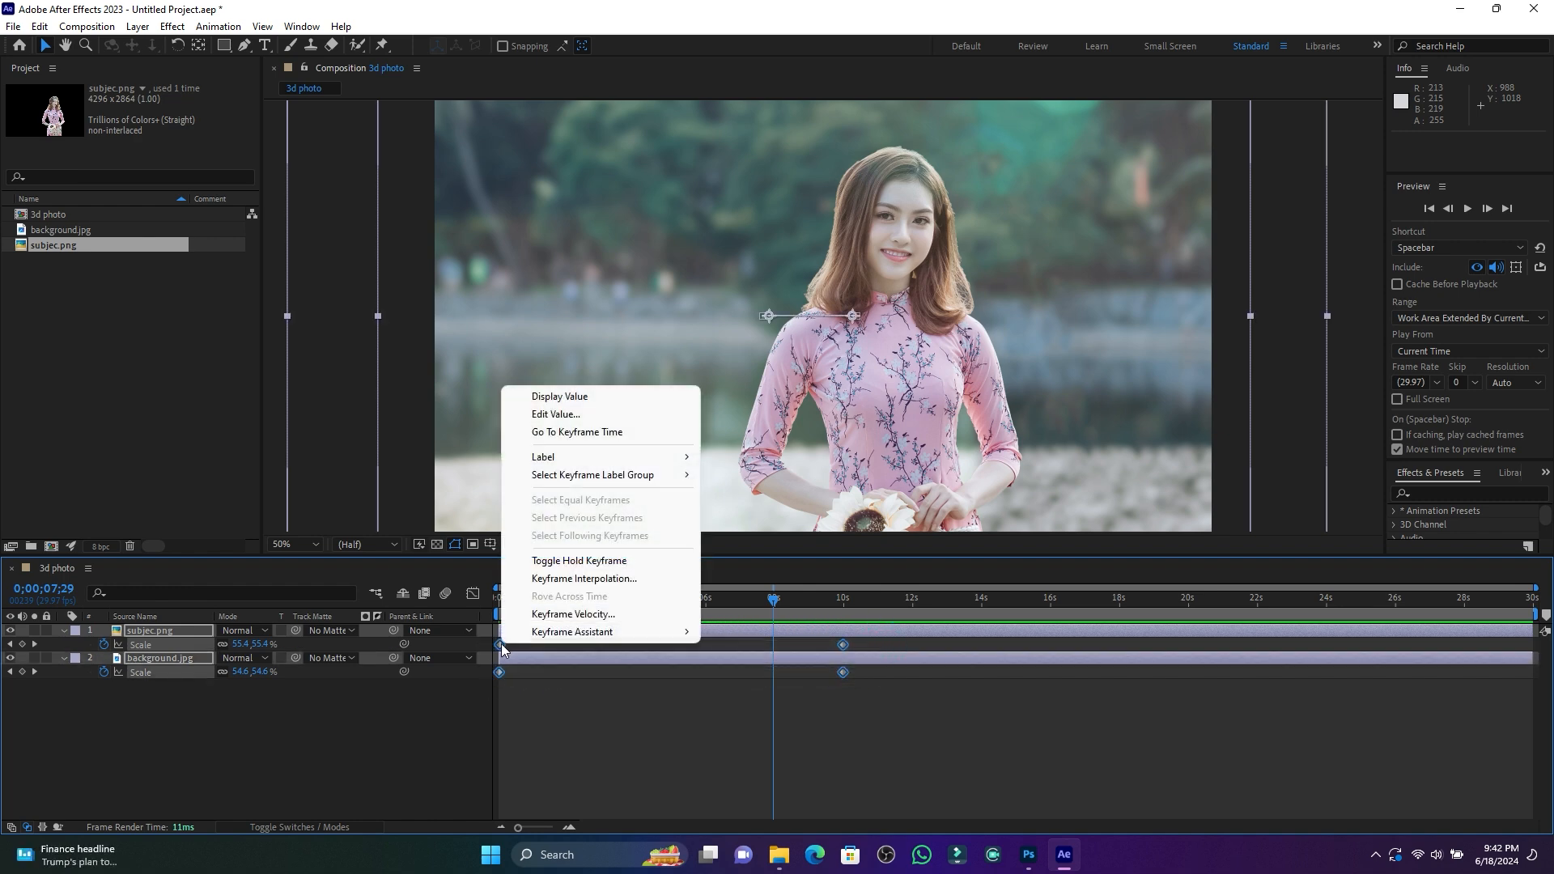
mouse_move(566, 641)
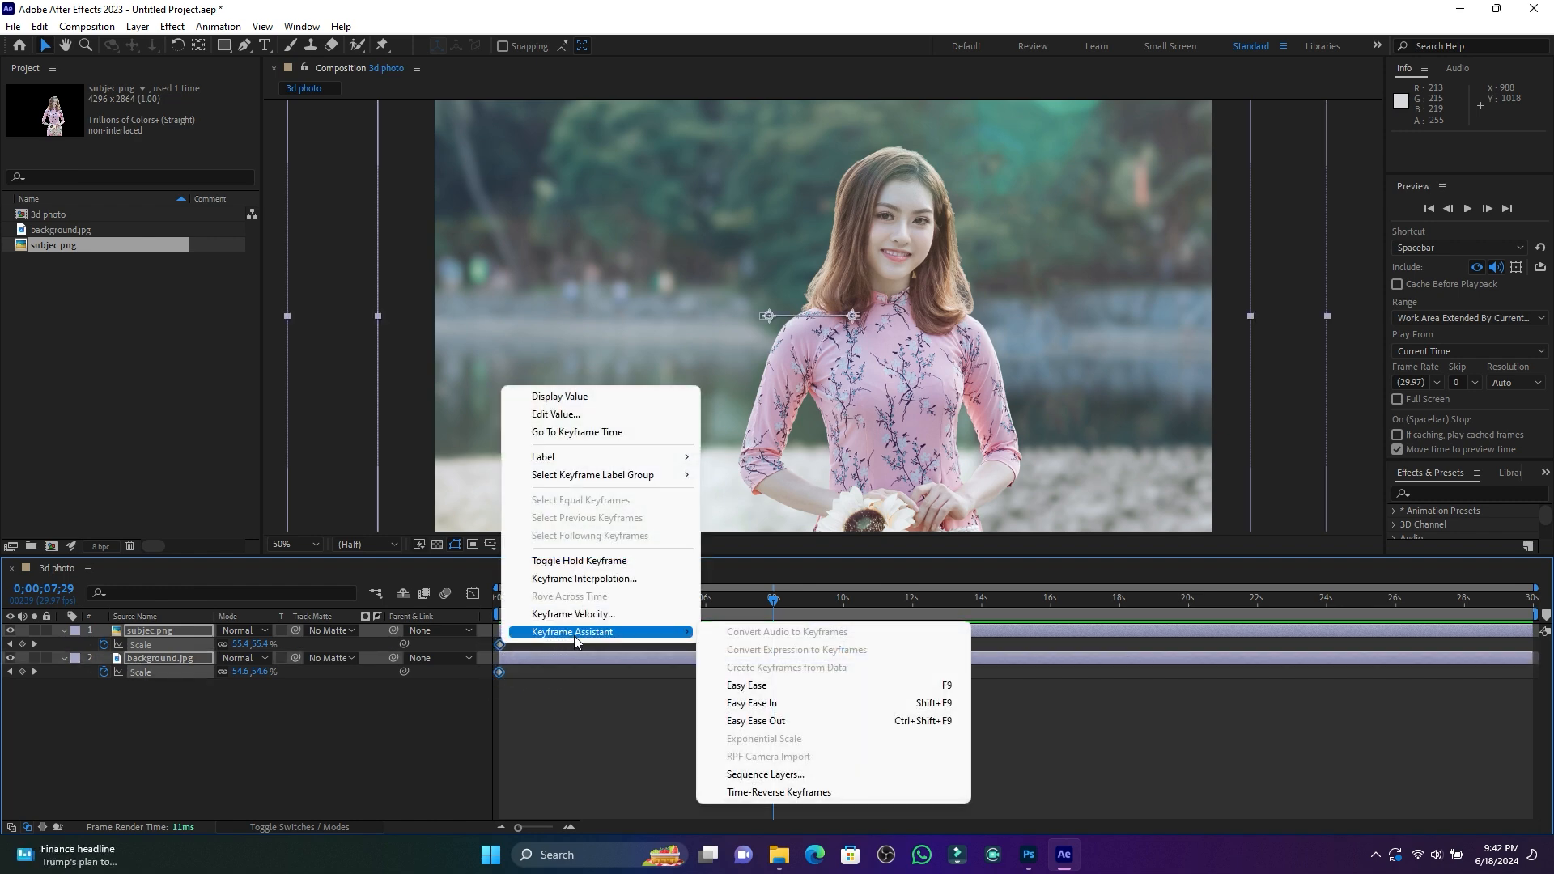
left_click(775, 689)
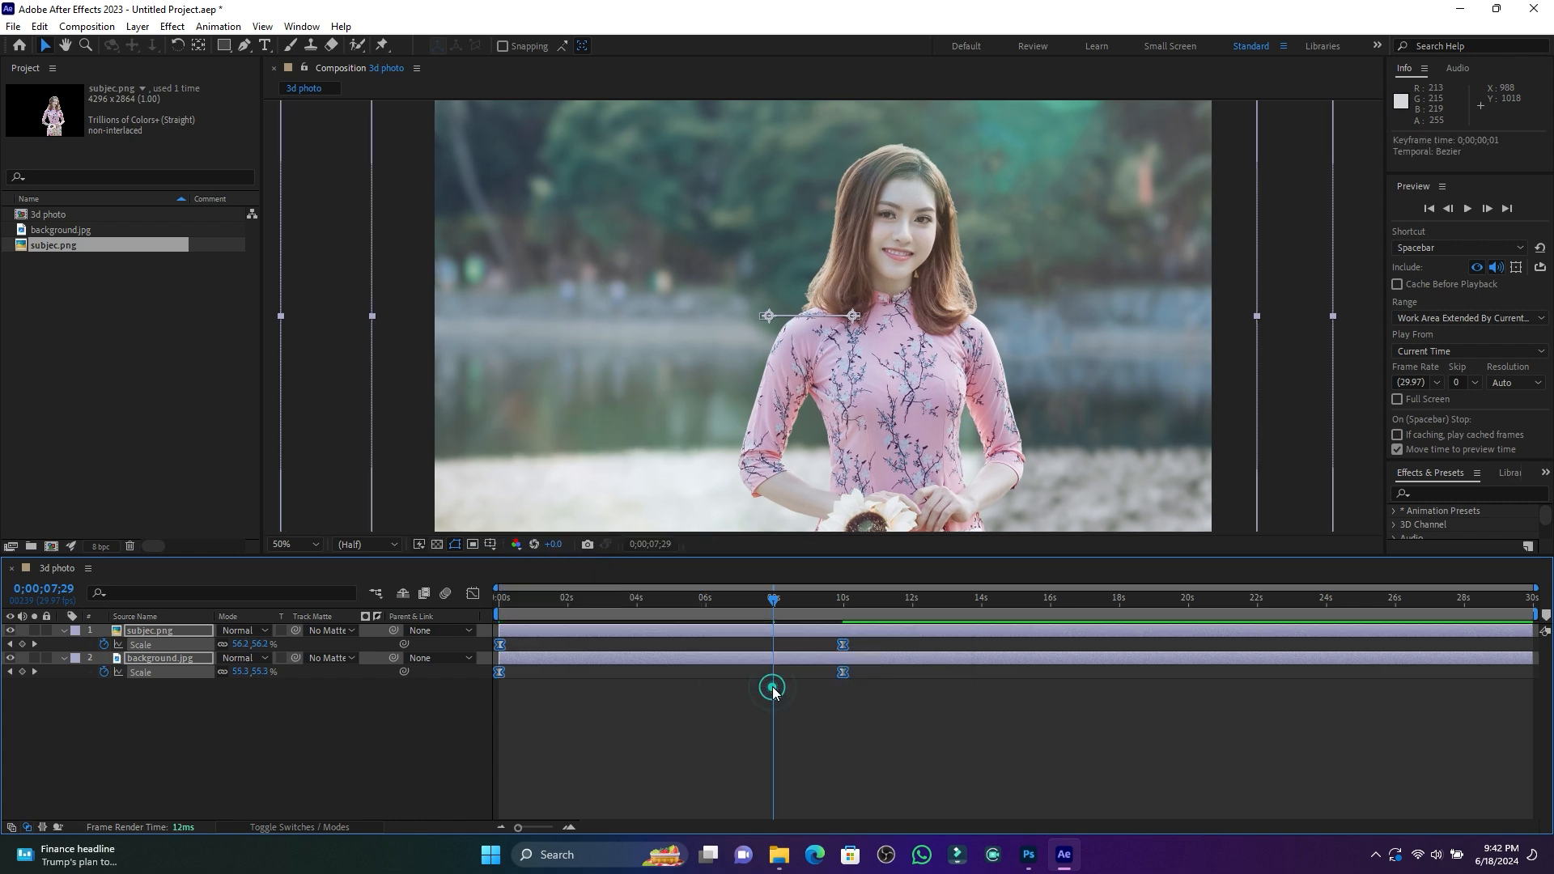
Play the eased parallax animation from the beginning.
left_click_drag(645, 602, 483, 613)
key("space")
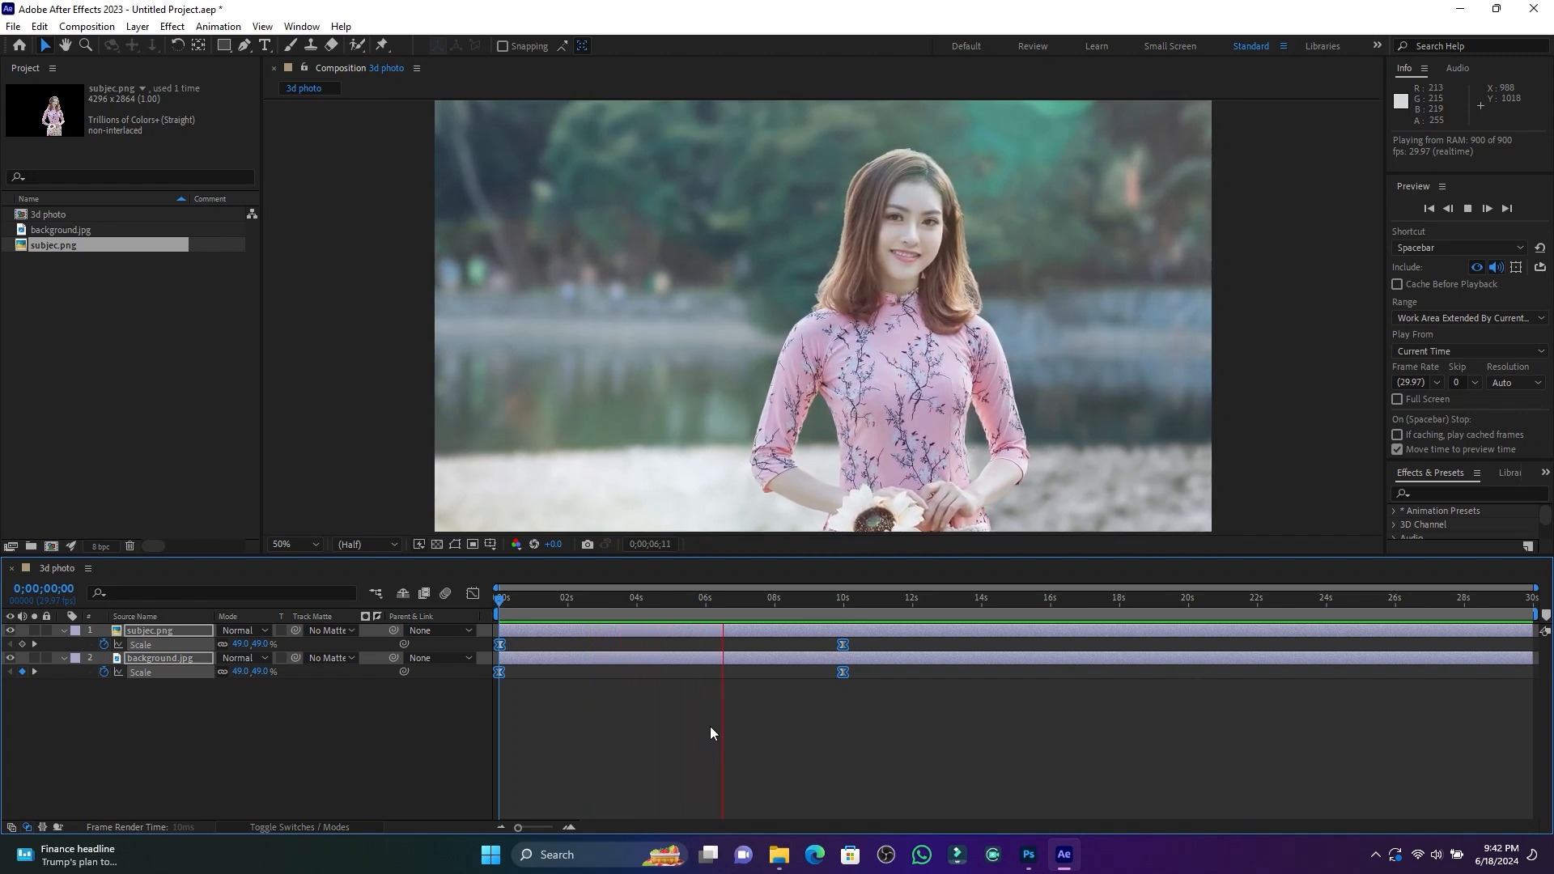
key("space")
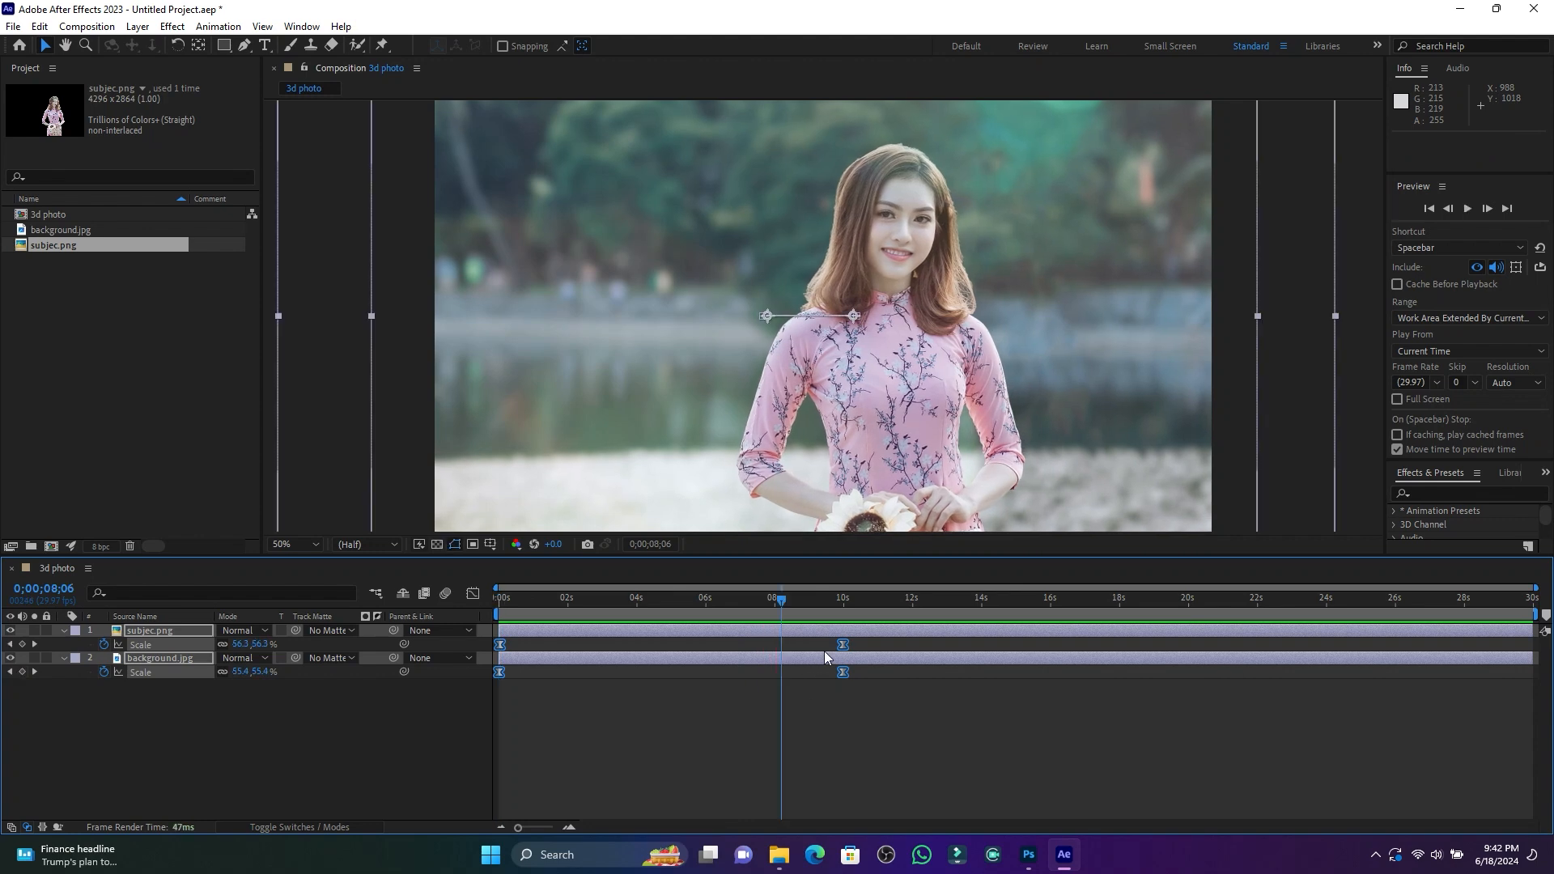
Move the end scale keyframes of subjec.png and background.jpg together to 0;00;11;07.
left_click(827, 643)
left_click_drag(839, 668, 886, 678)
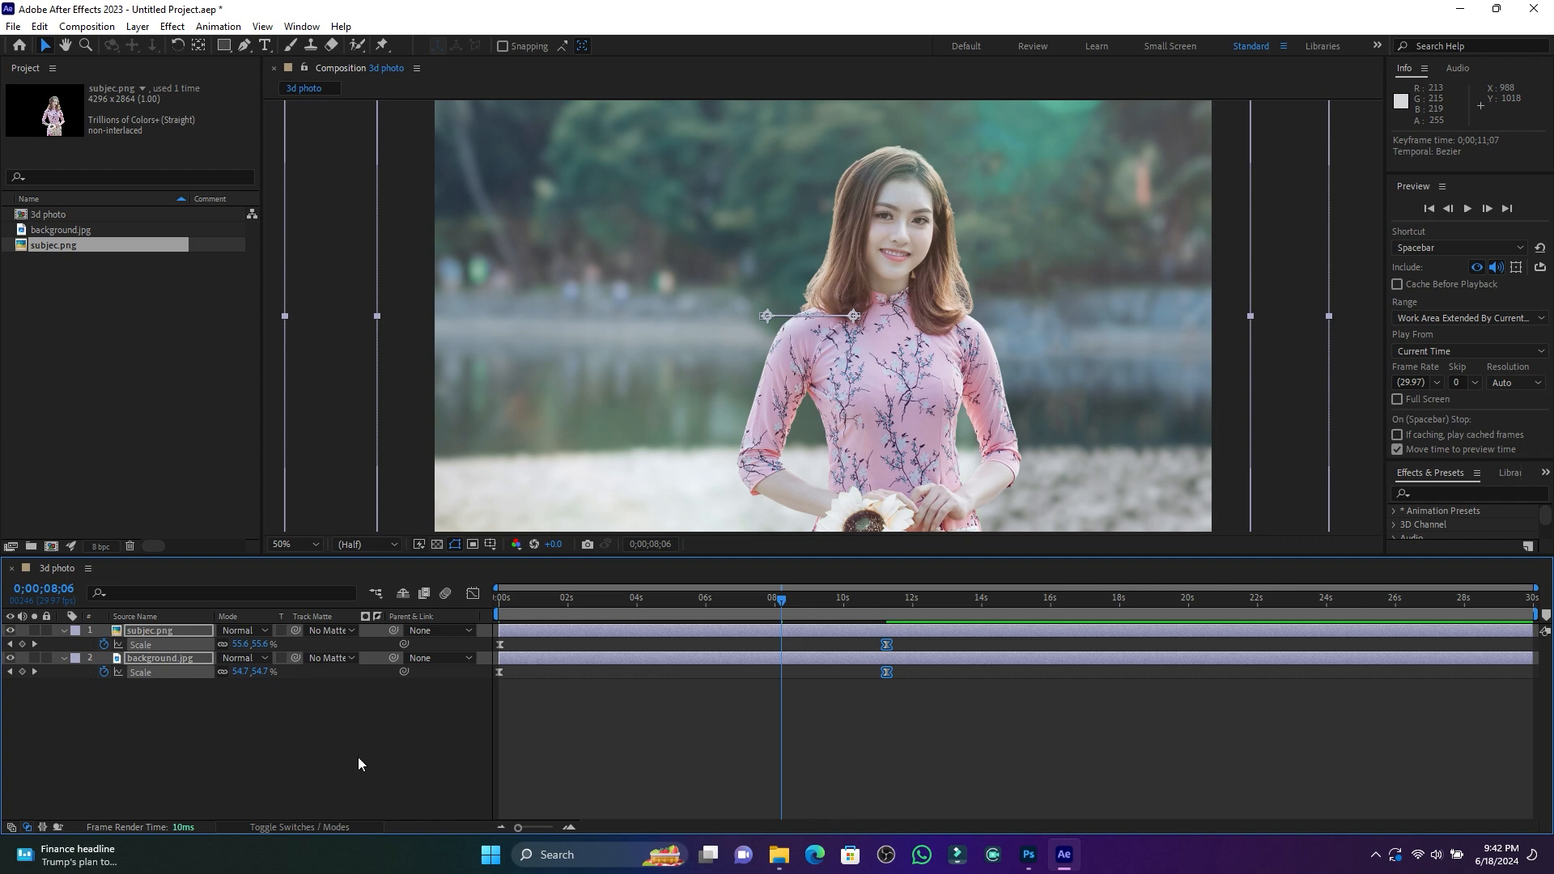
Move the end position keyframes of subjec.png and background.jpg slightly past the 10-second mark and play the animation from the beginning.
key("p")
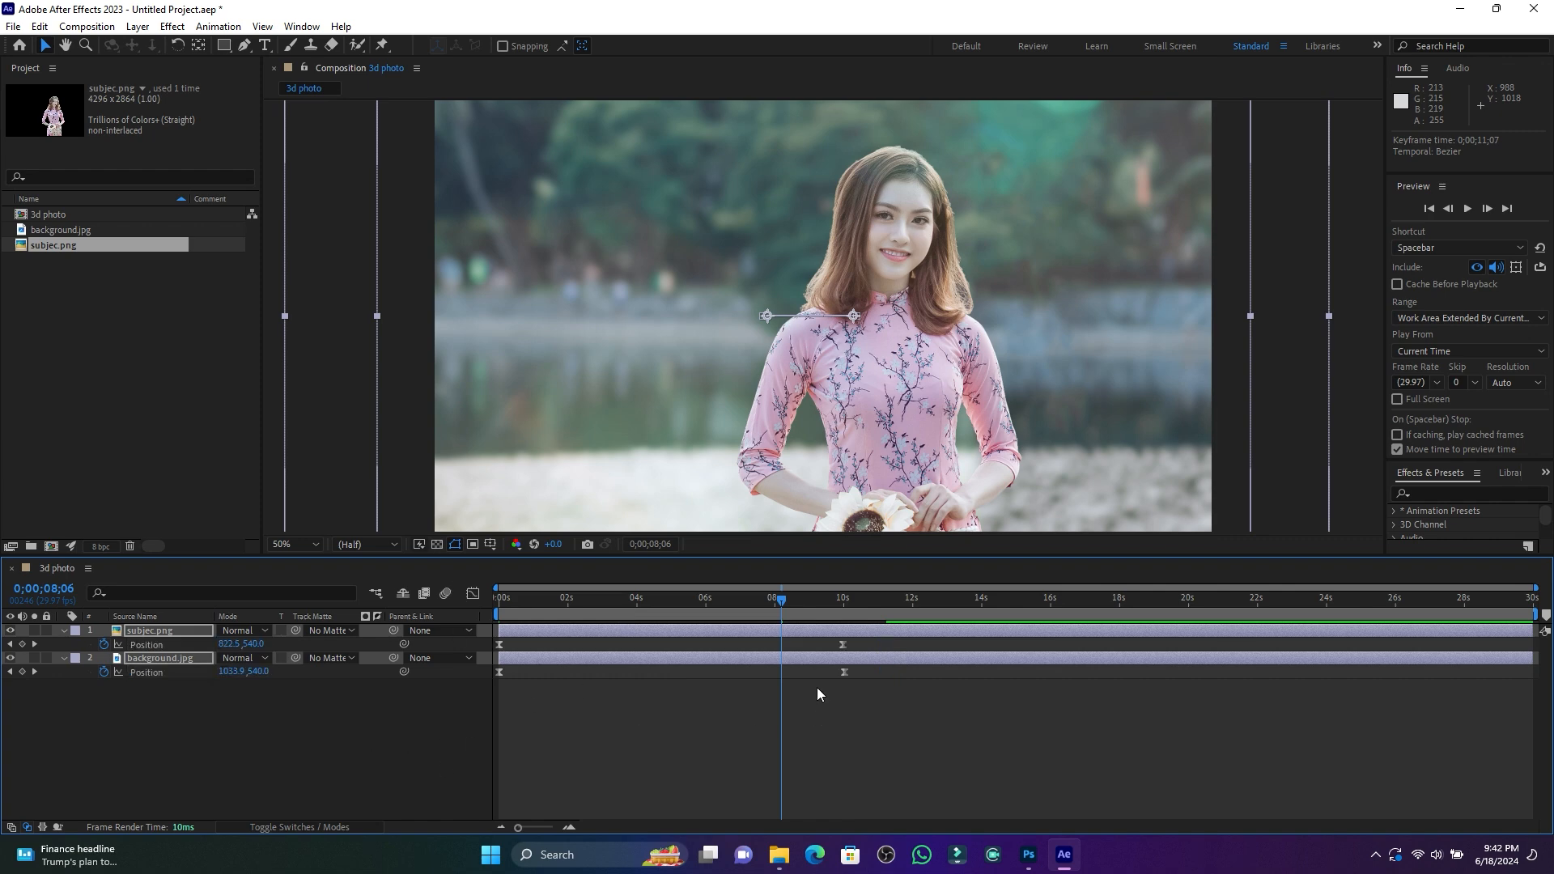
left_click_drag(823, 639, 853, 672)
left_click(612, 730)
left_click(622, 599)
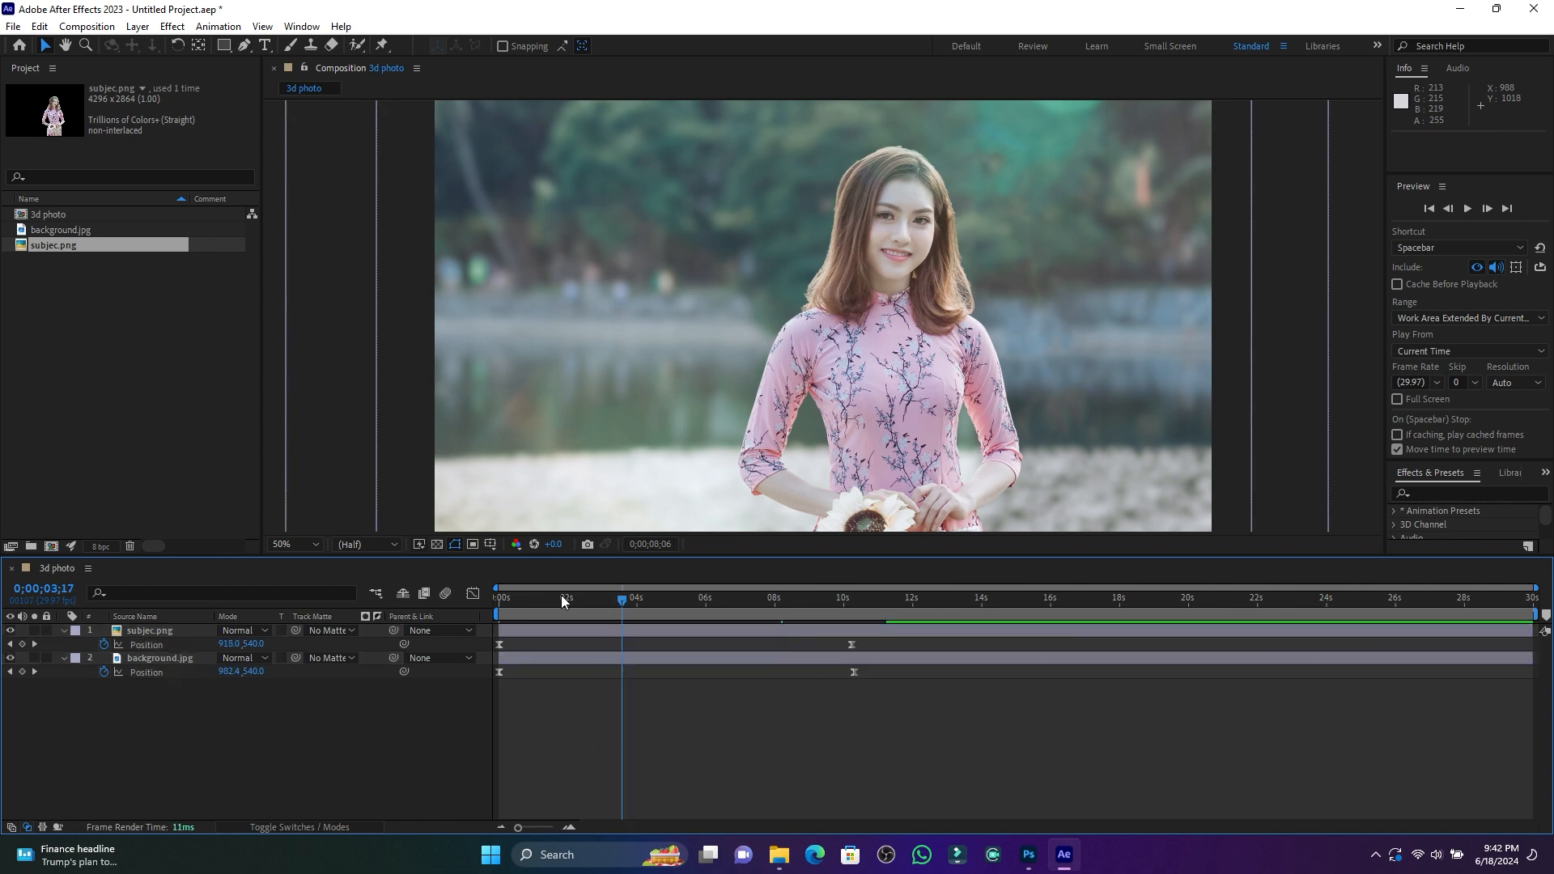
key("Home")
key("space")
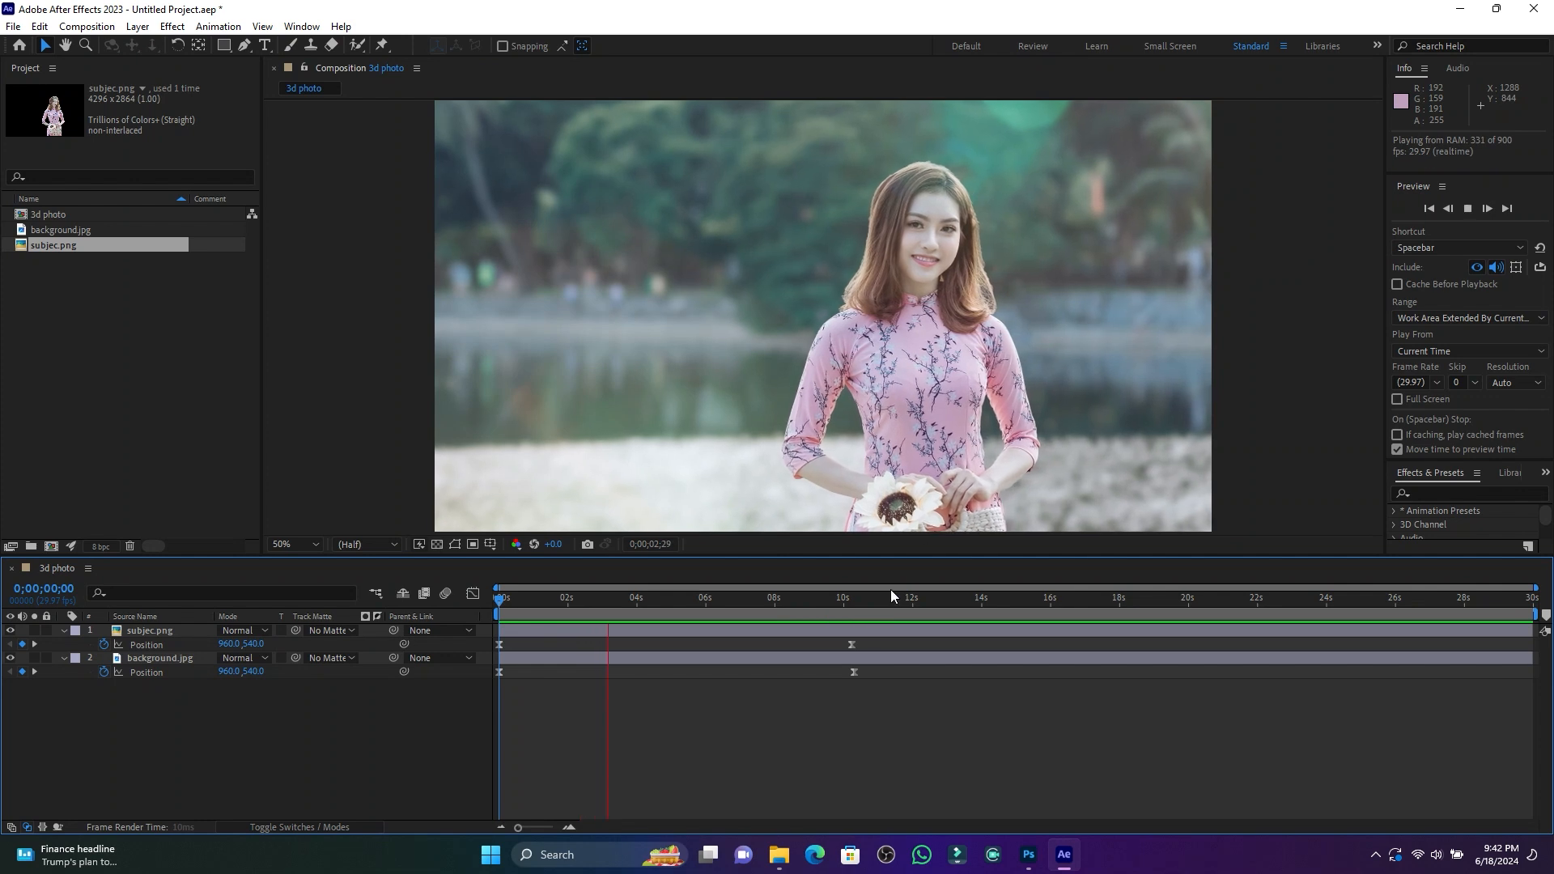
Move the end scale keyframes of subjec.png and background.jpg together to 0;00;09;03 and play the animation from the beginning.
left_click_drag(835, 639, 813, 672)
key("s")
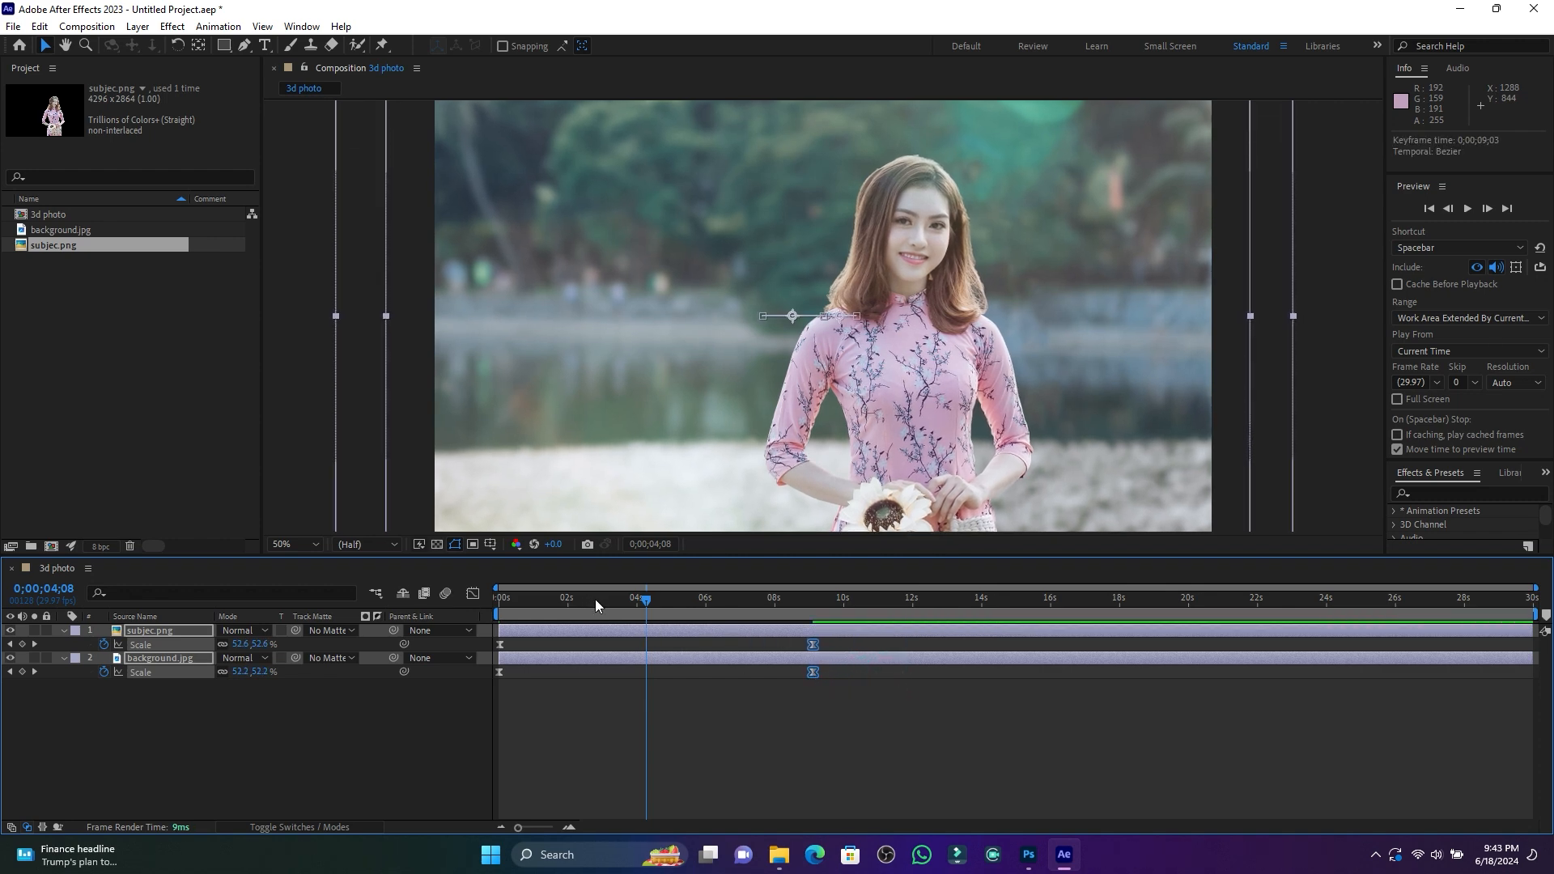
key("Home")
key("space")
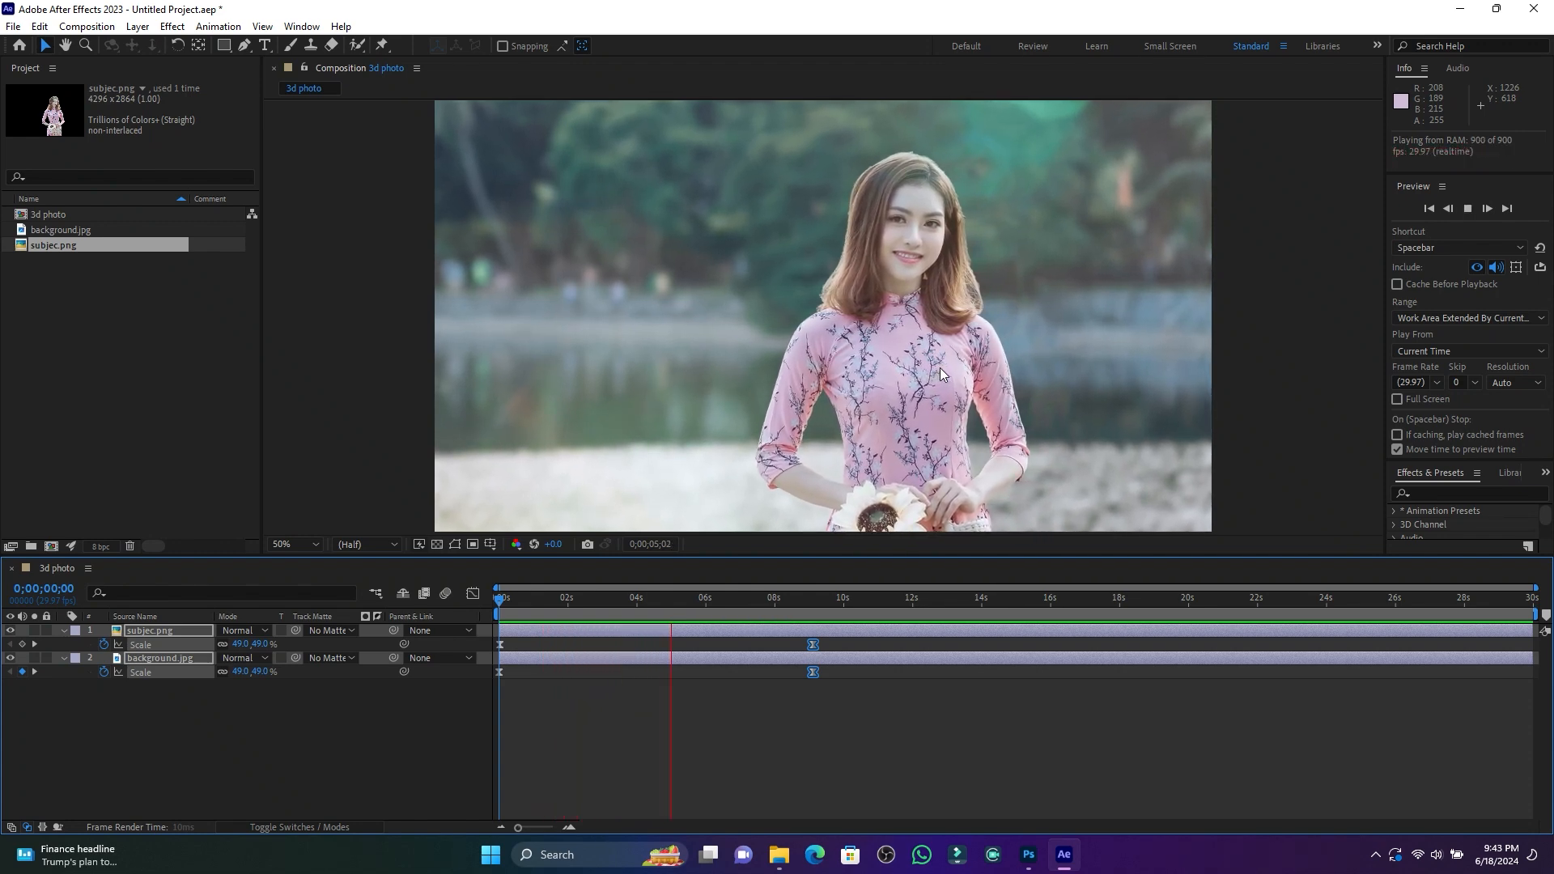
key("space")
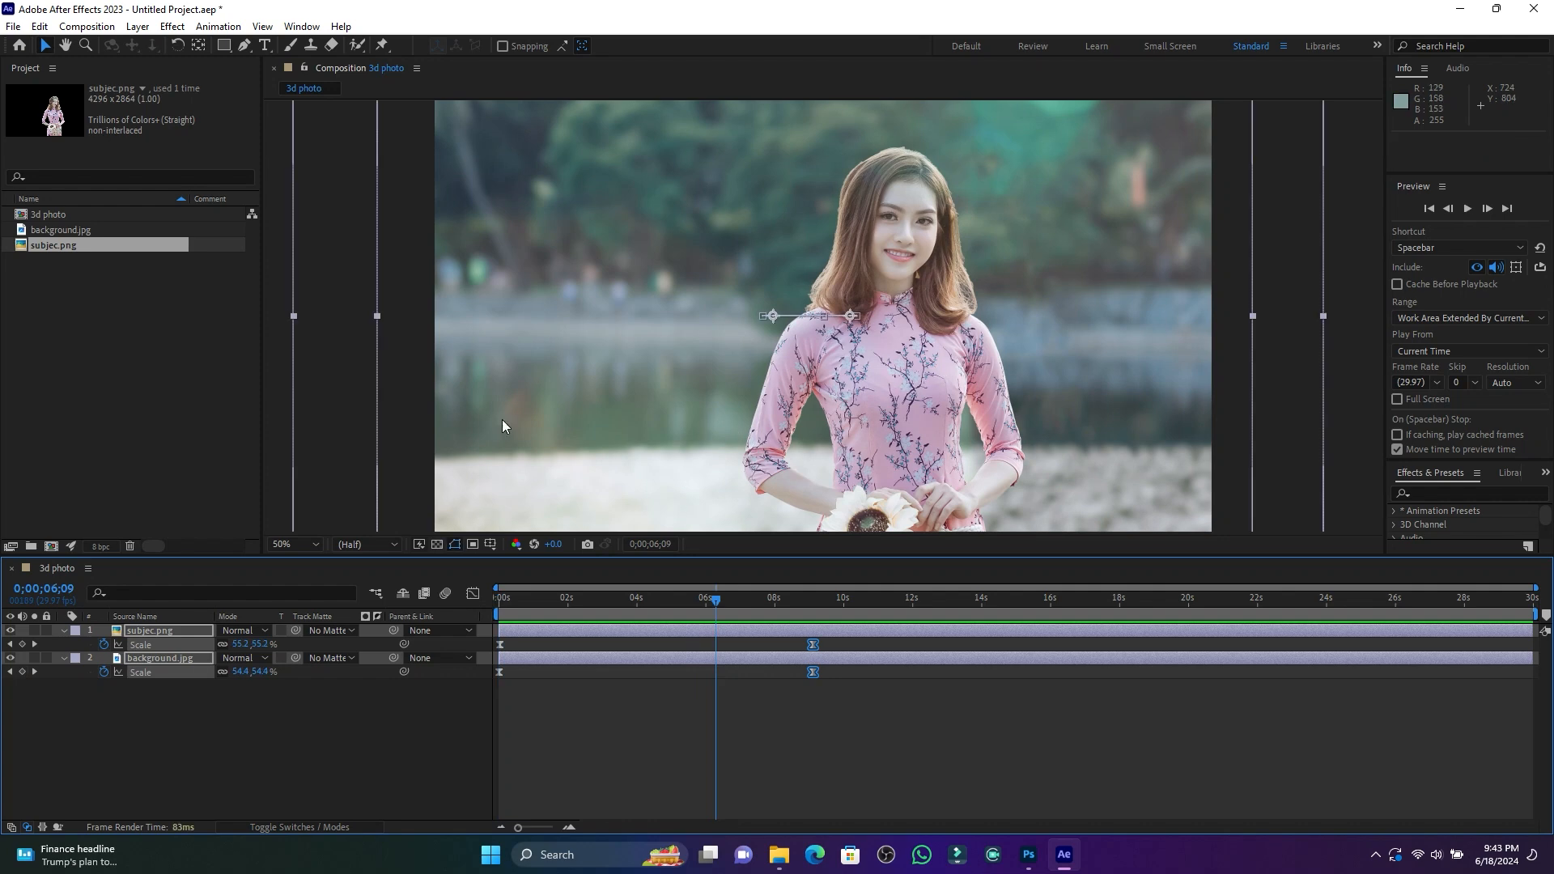
left_click(268, 766)
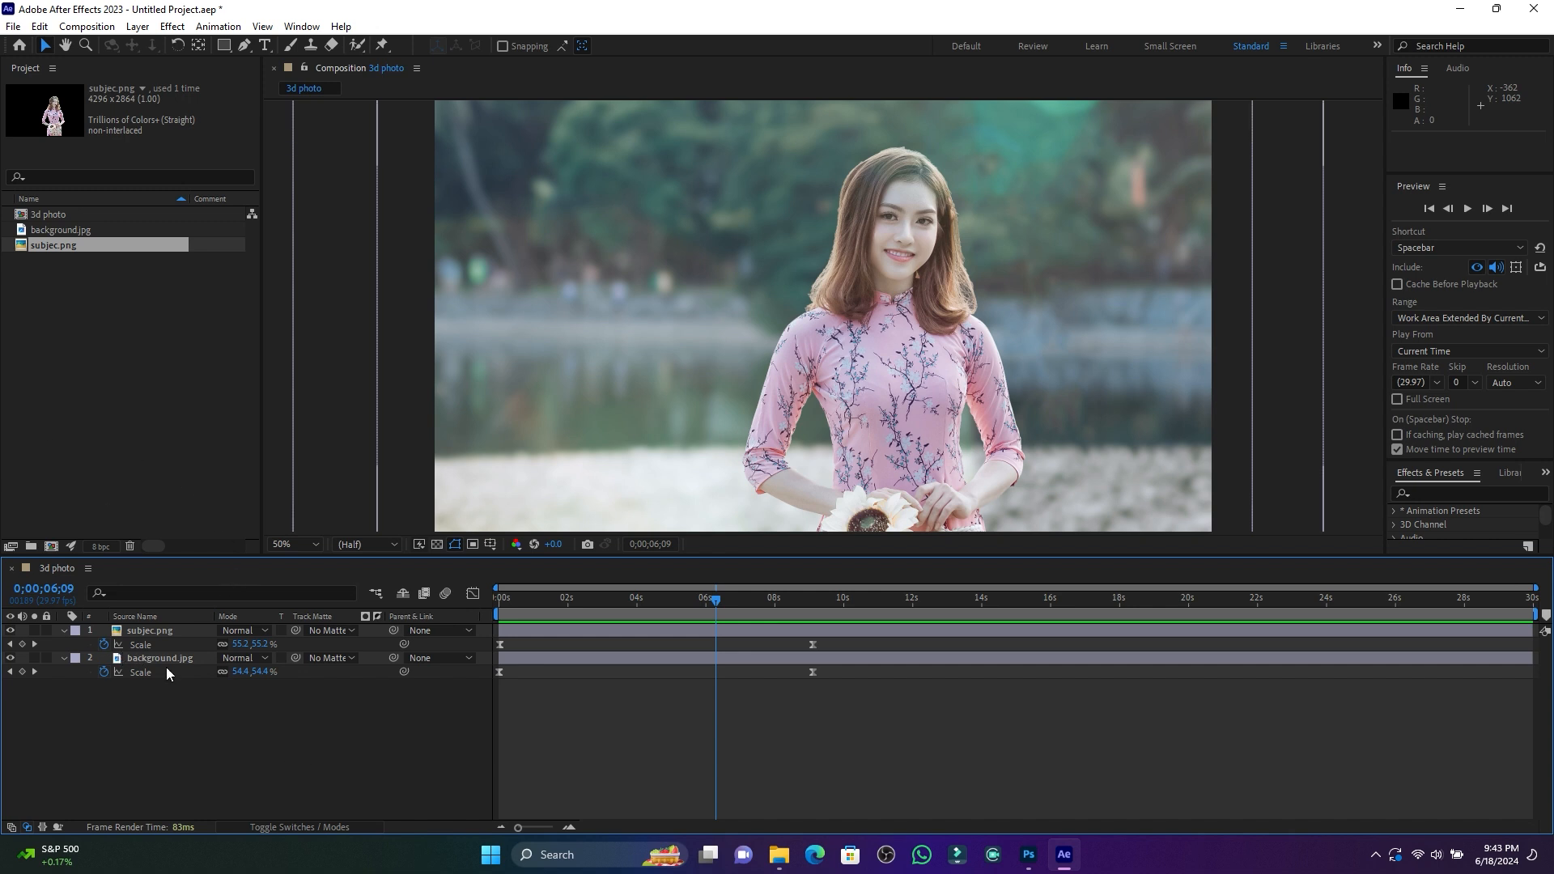
Import Particles.mp4 and add it to the 3d photo composition above the subjec.png layer.
double_click(121, 327)
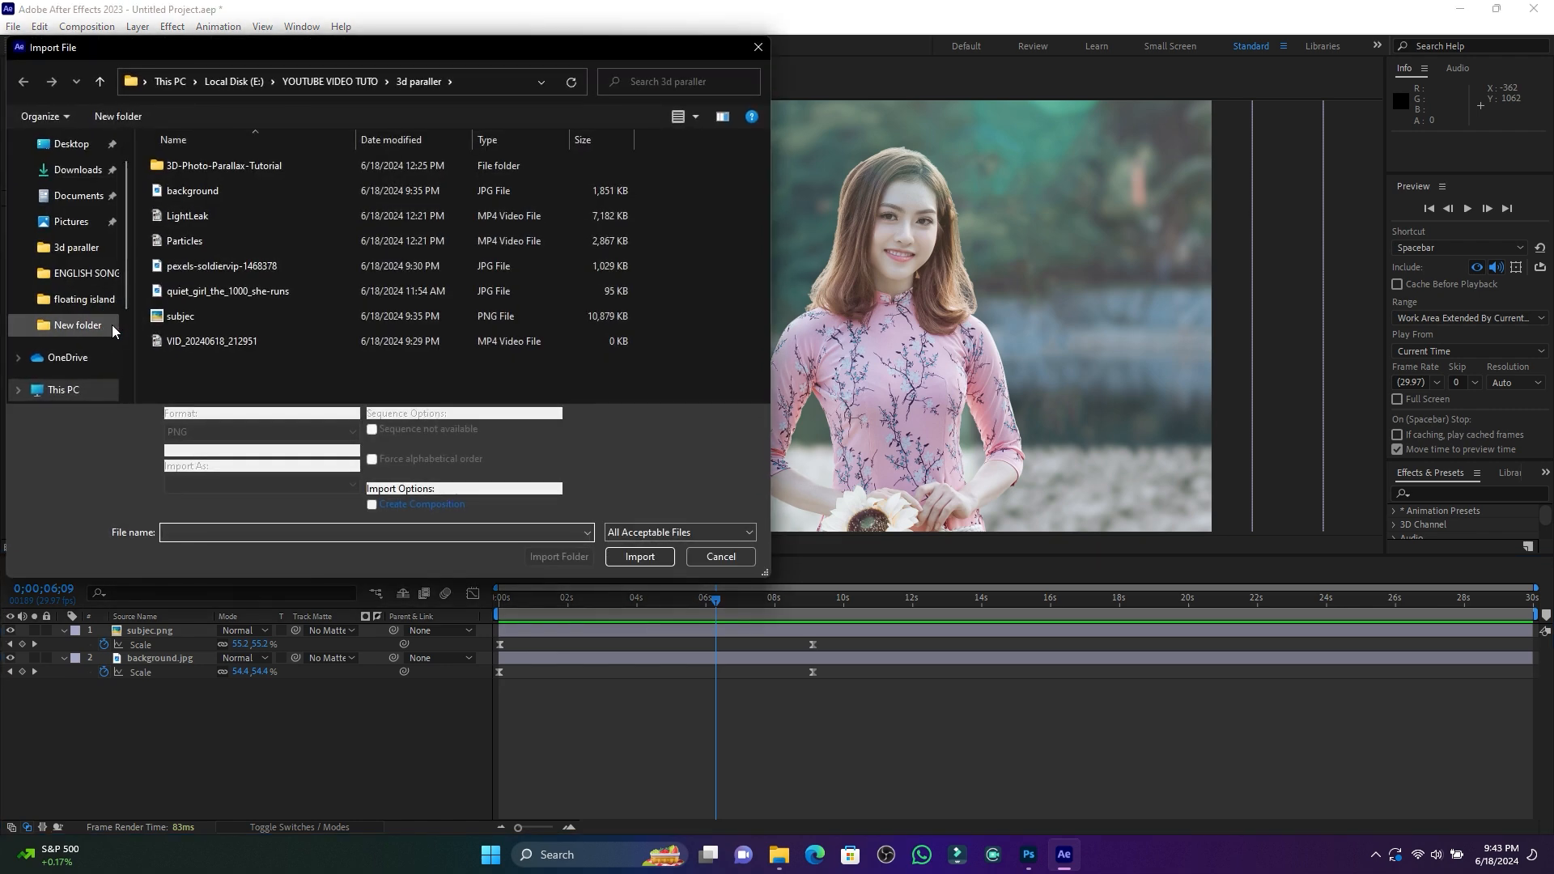
double_click(187, 242)
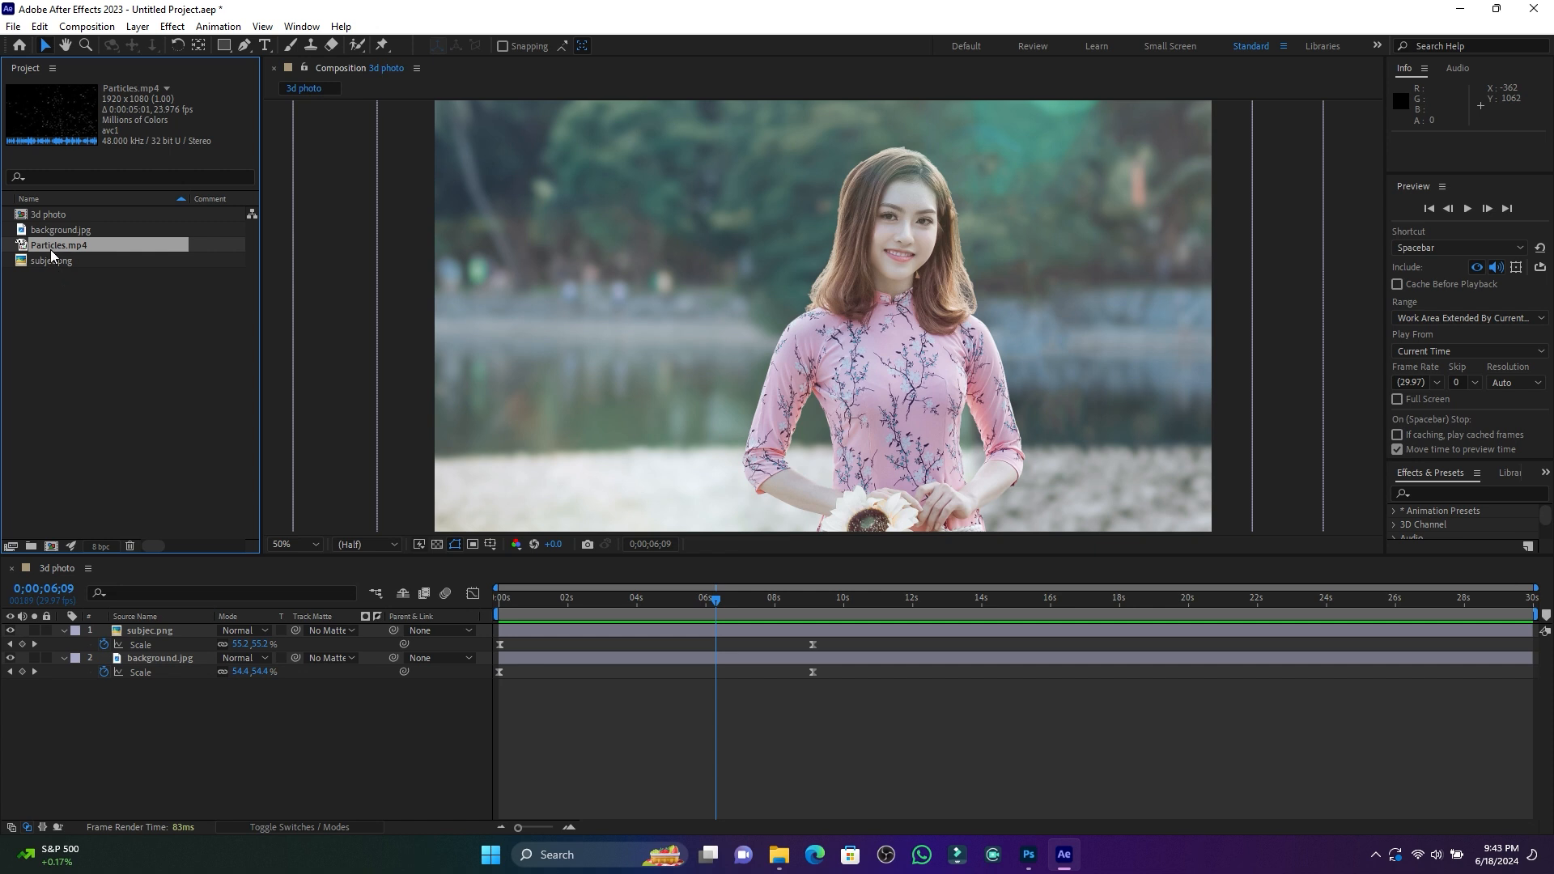
left_click_drag(60, 246, 133, 630)
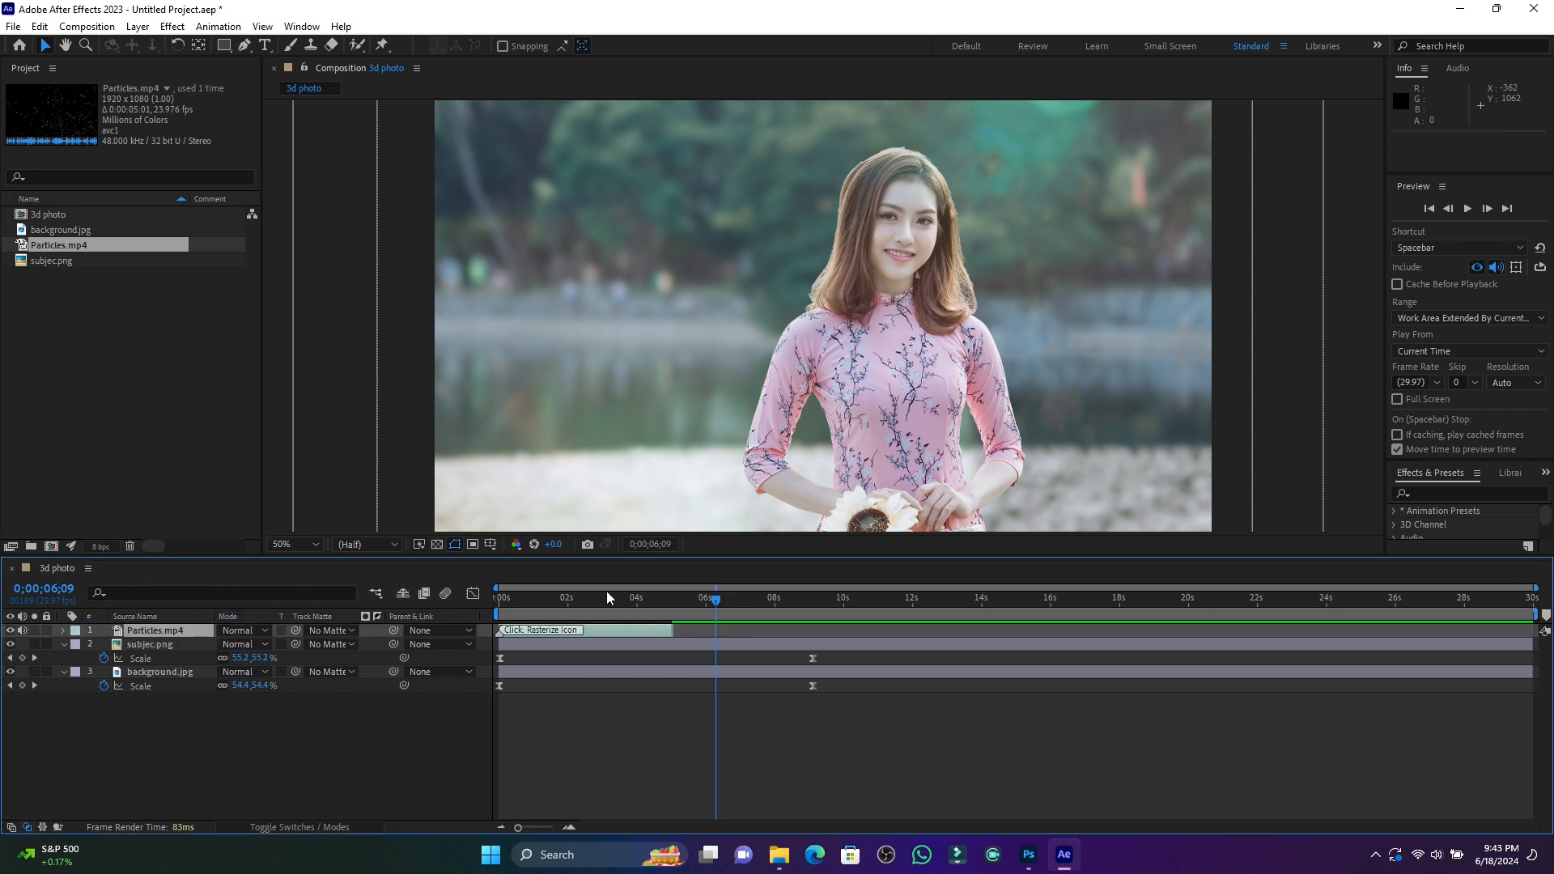
Set the blending mode of the Particles.mp4 layer to Screen and play back the result.
left_click_drag(608, 597, 524, 607)
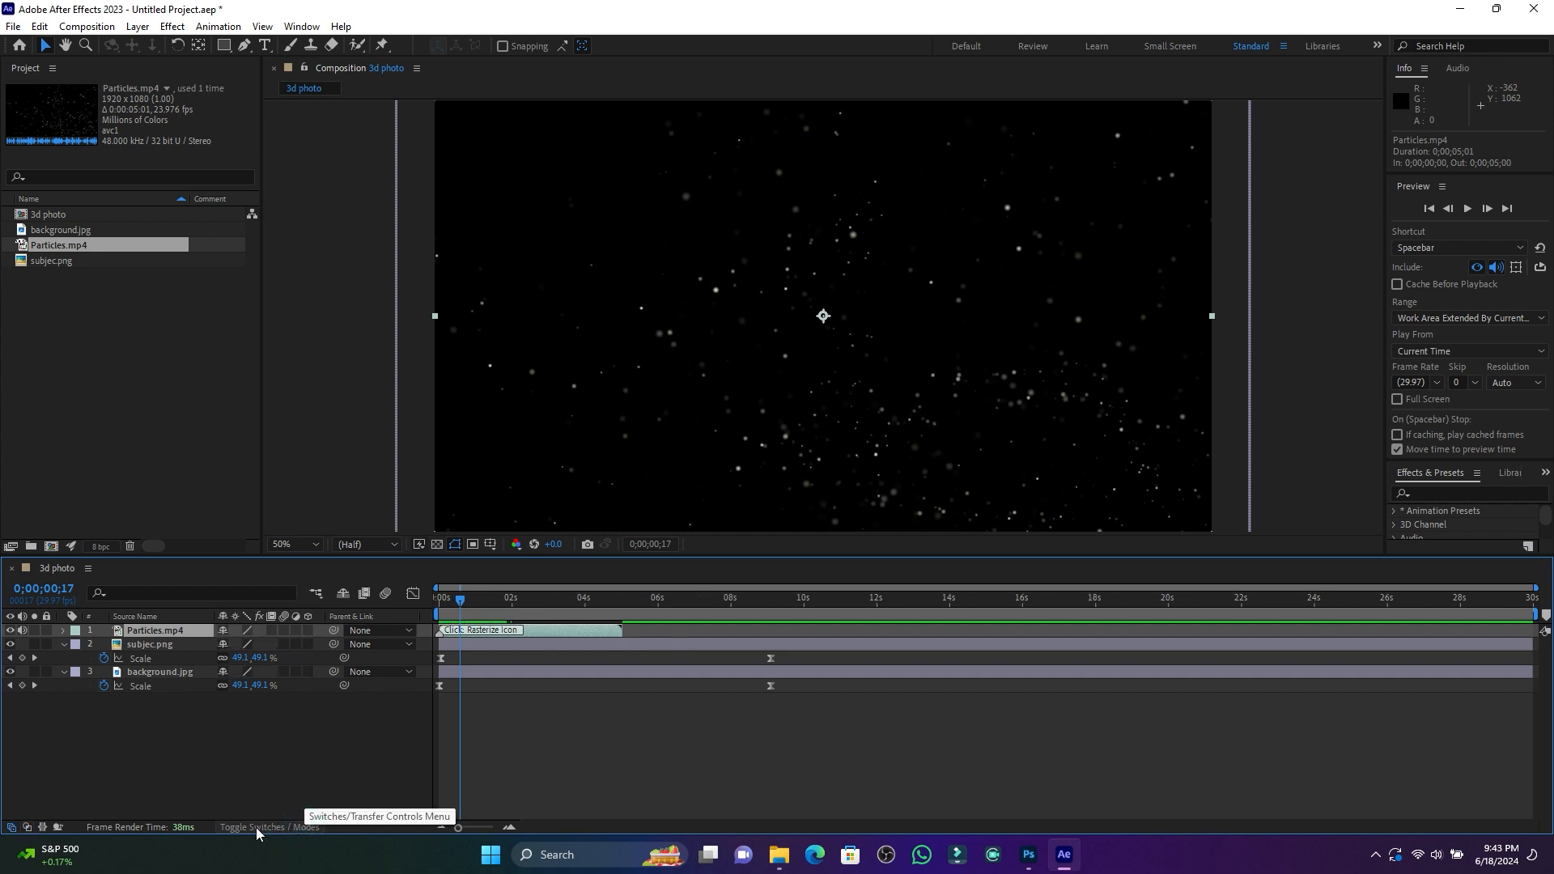
left_click(261, 828)
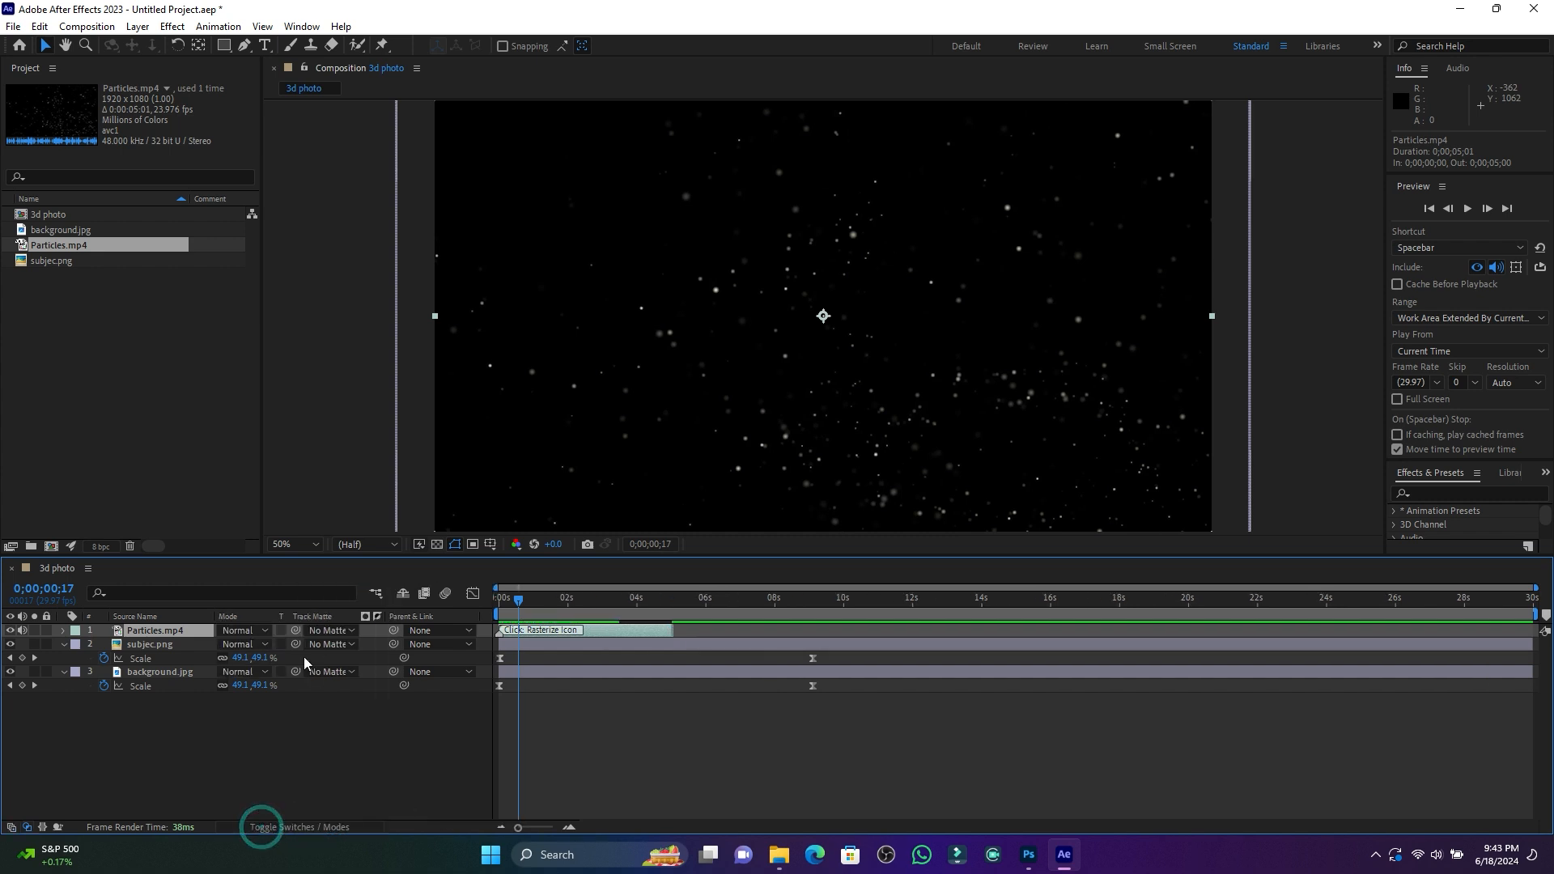
left_click(265, 631)
left_click(328, 325)
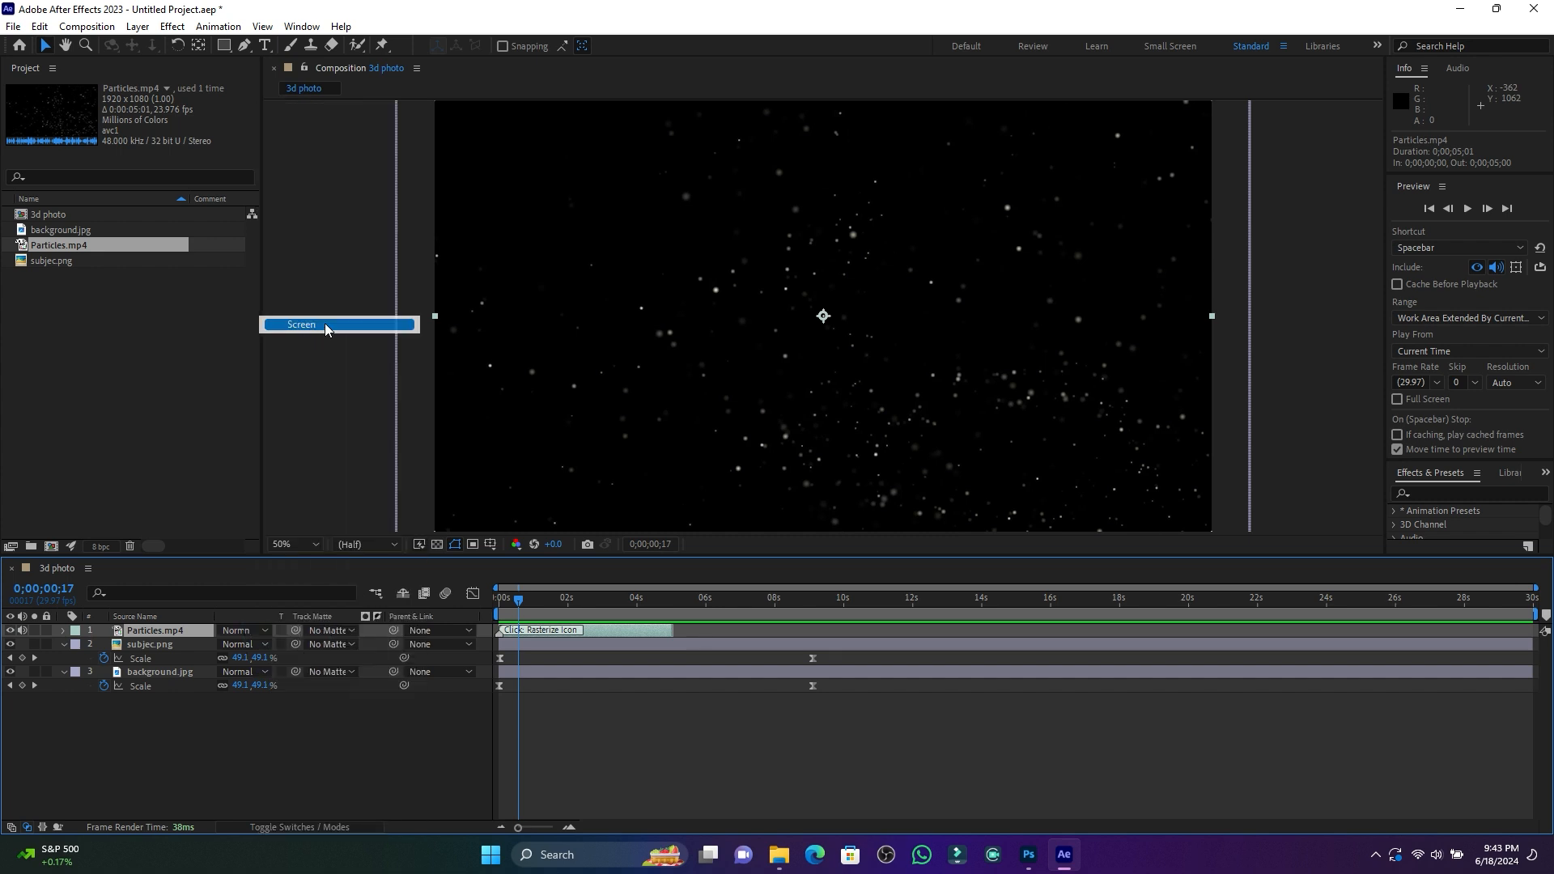
key("space")
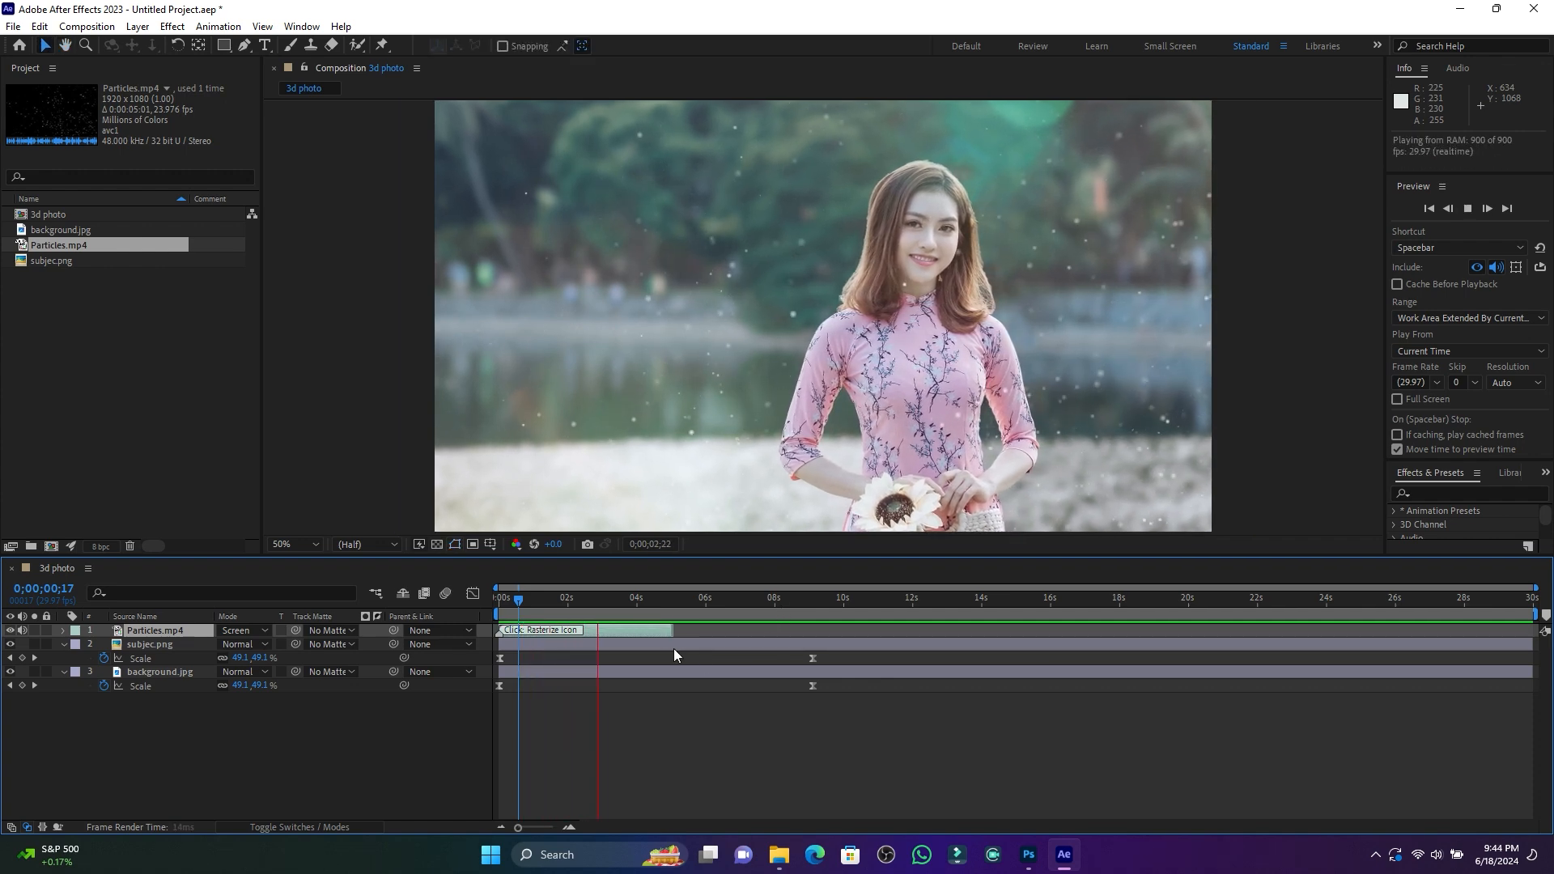
key("space")
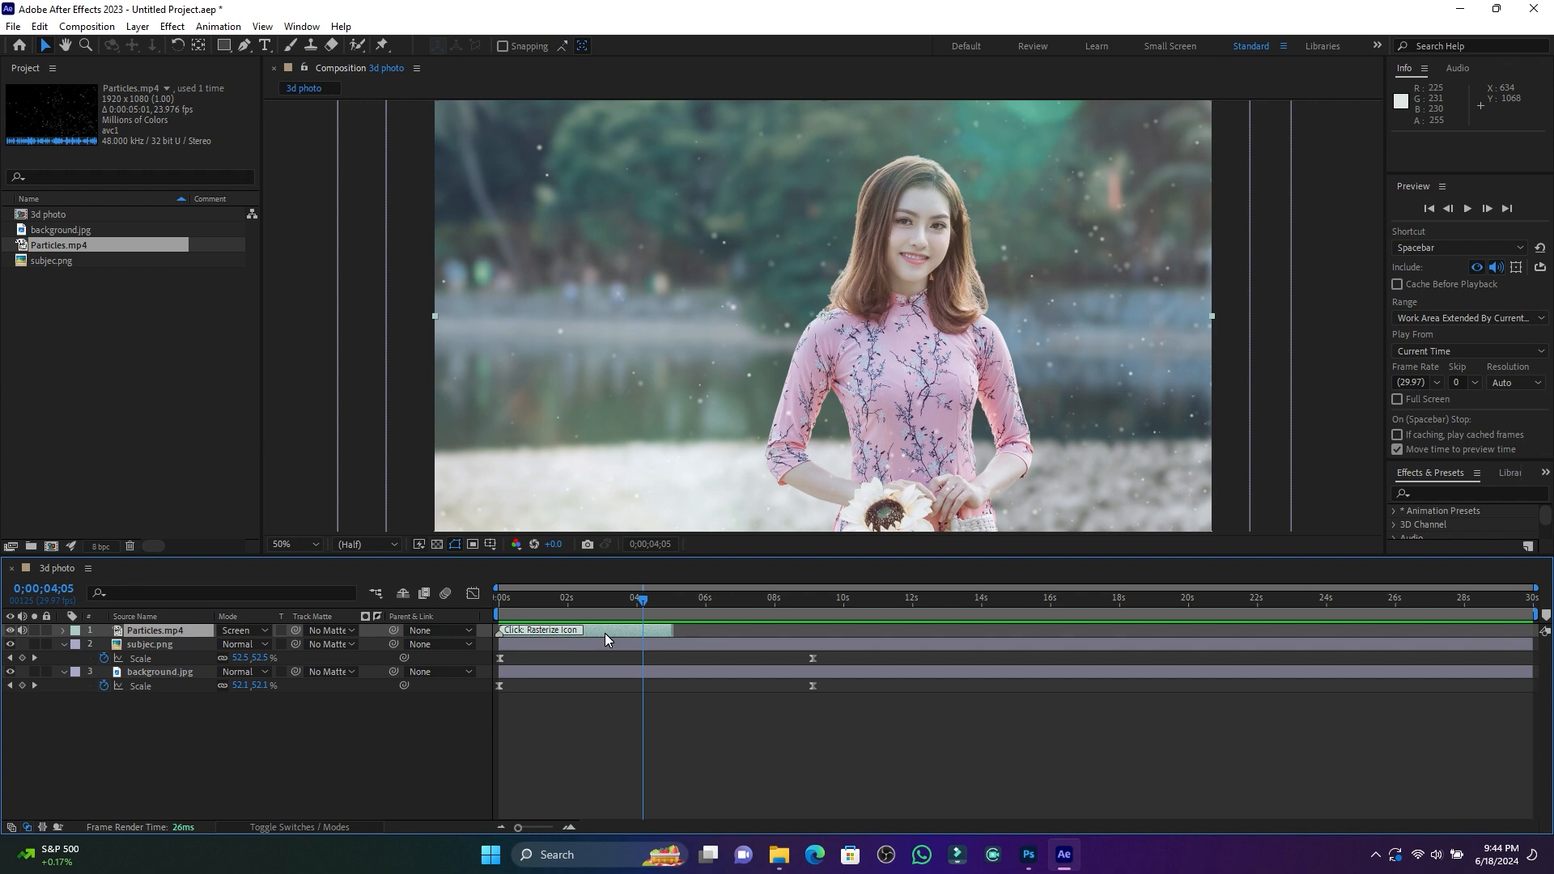
Duplicate the Particles.mp4 layer, shift the copy to start at about 5 seconds where the first clip ends, and play it back.
key("ctrl+d")
left_click_drag(604, 645, 753, 644)
key("space")
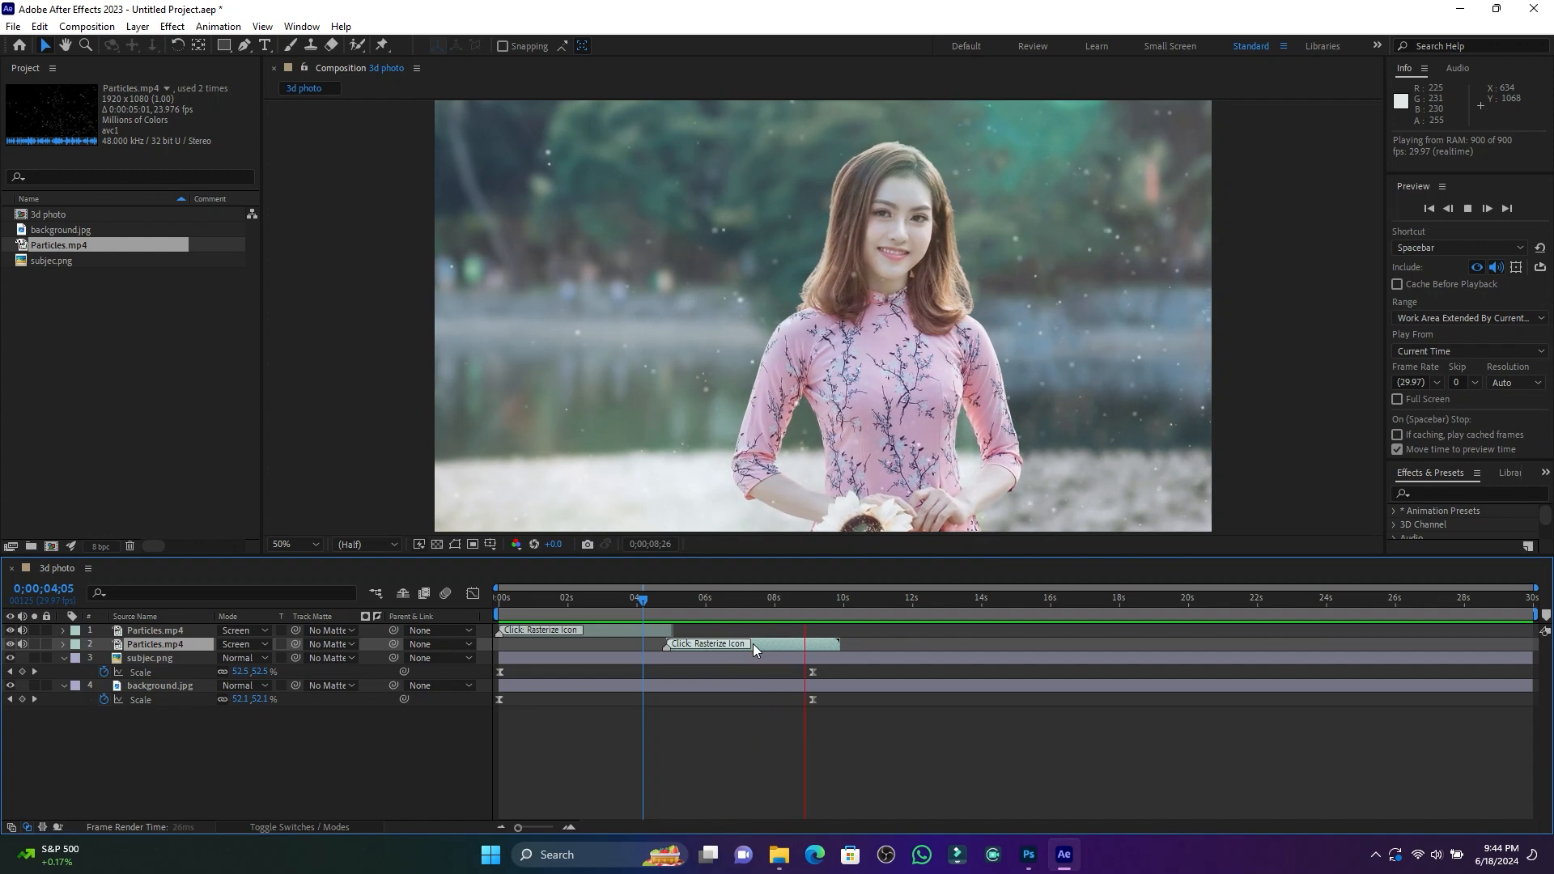
key("space")
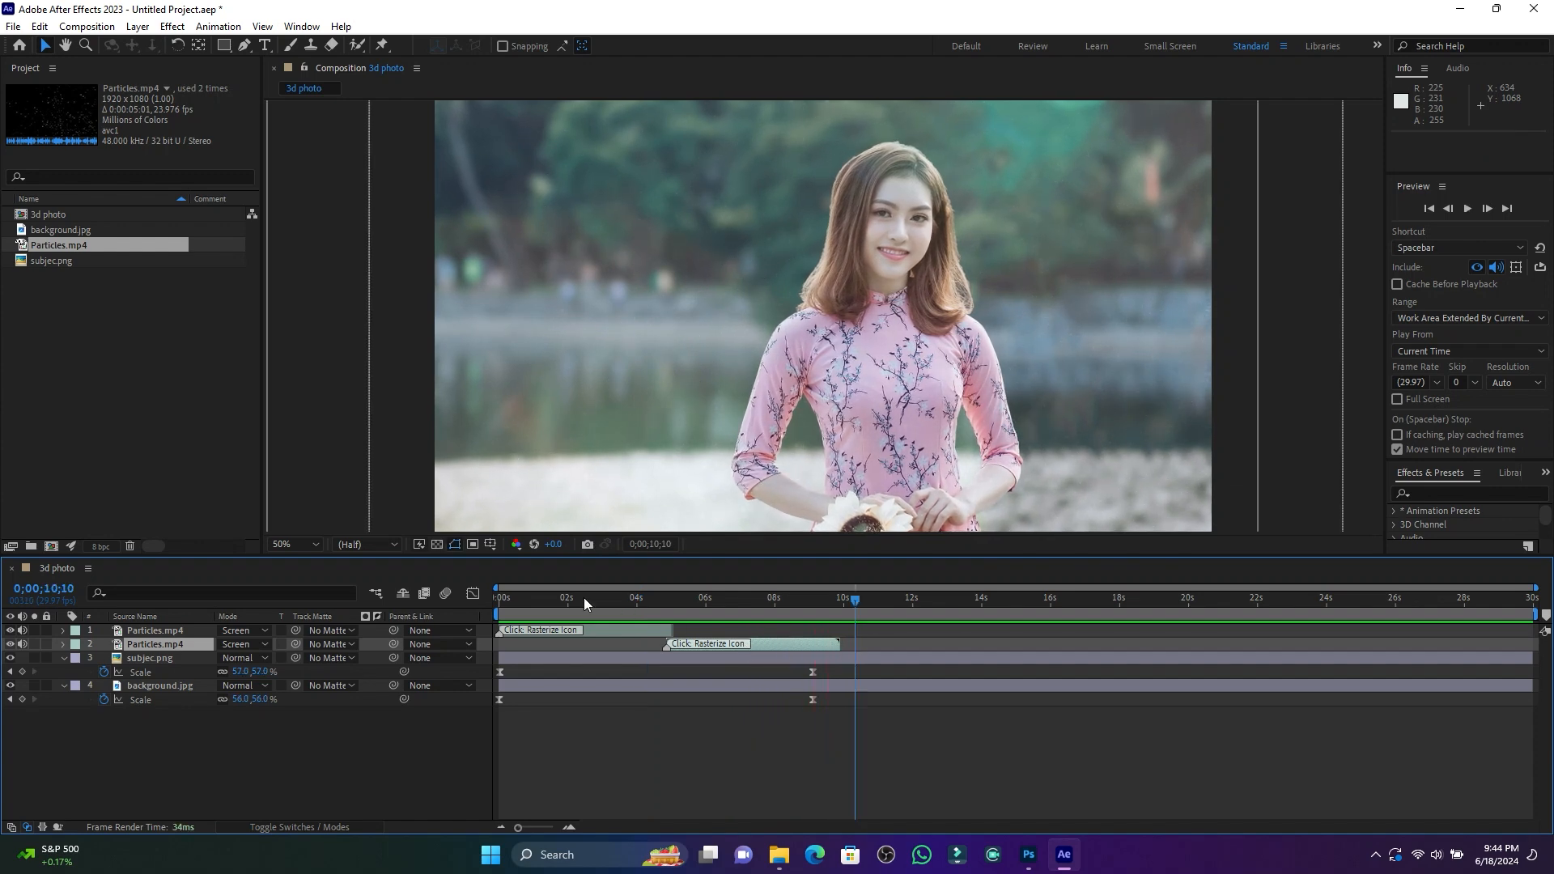
Import LightLeak.mp4 and add it to the composition above the Particles.mp4 layers.
left_click(96, 422)
double_click(96, 421)
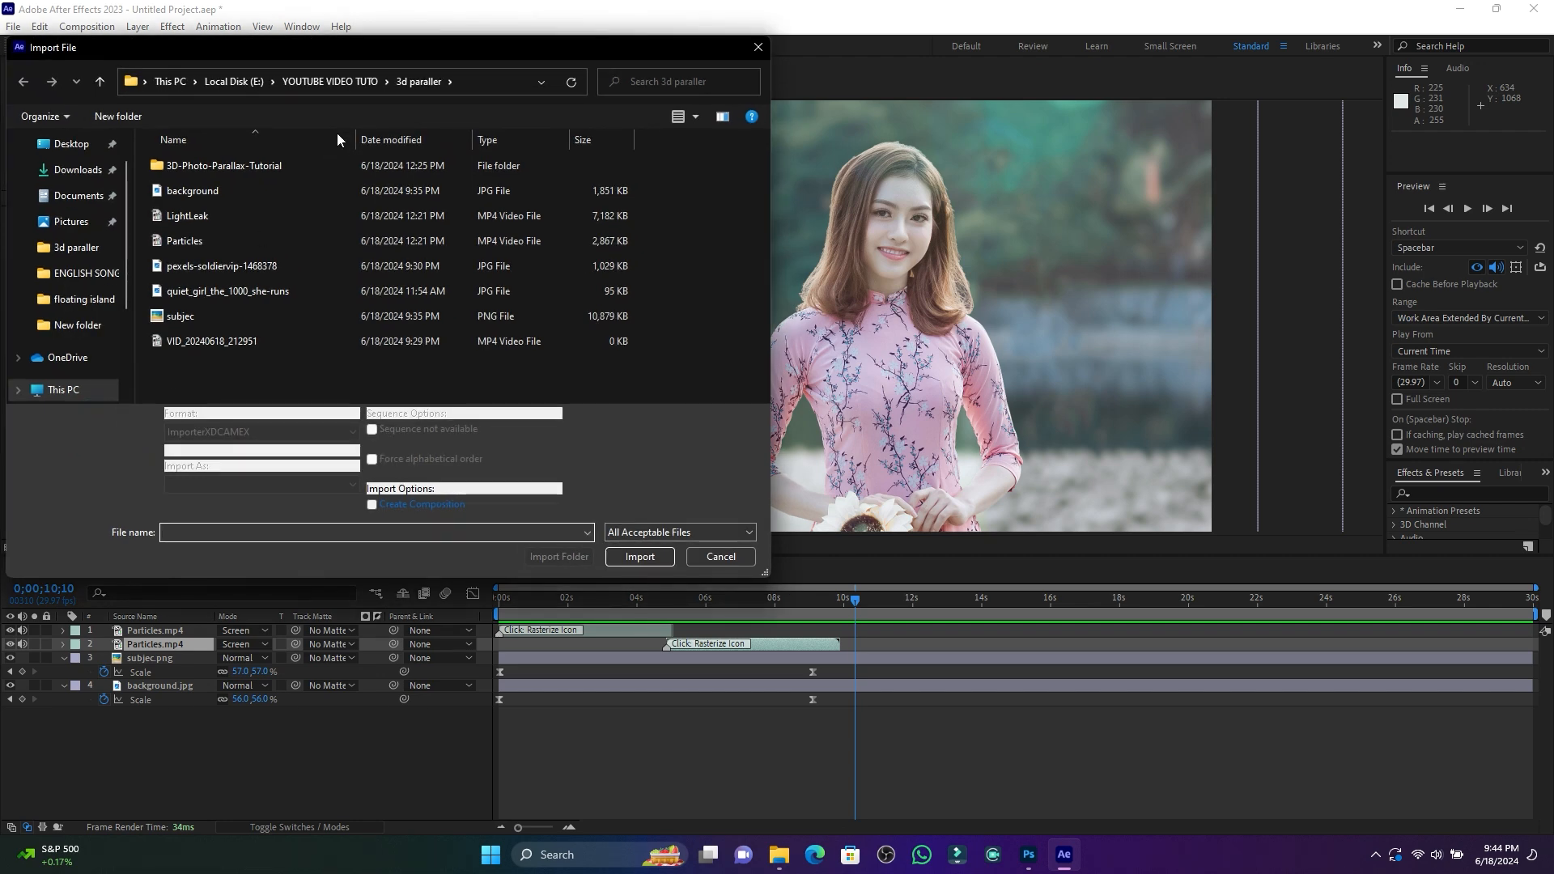
double_click(192, 215)
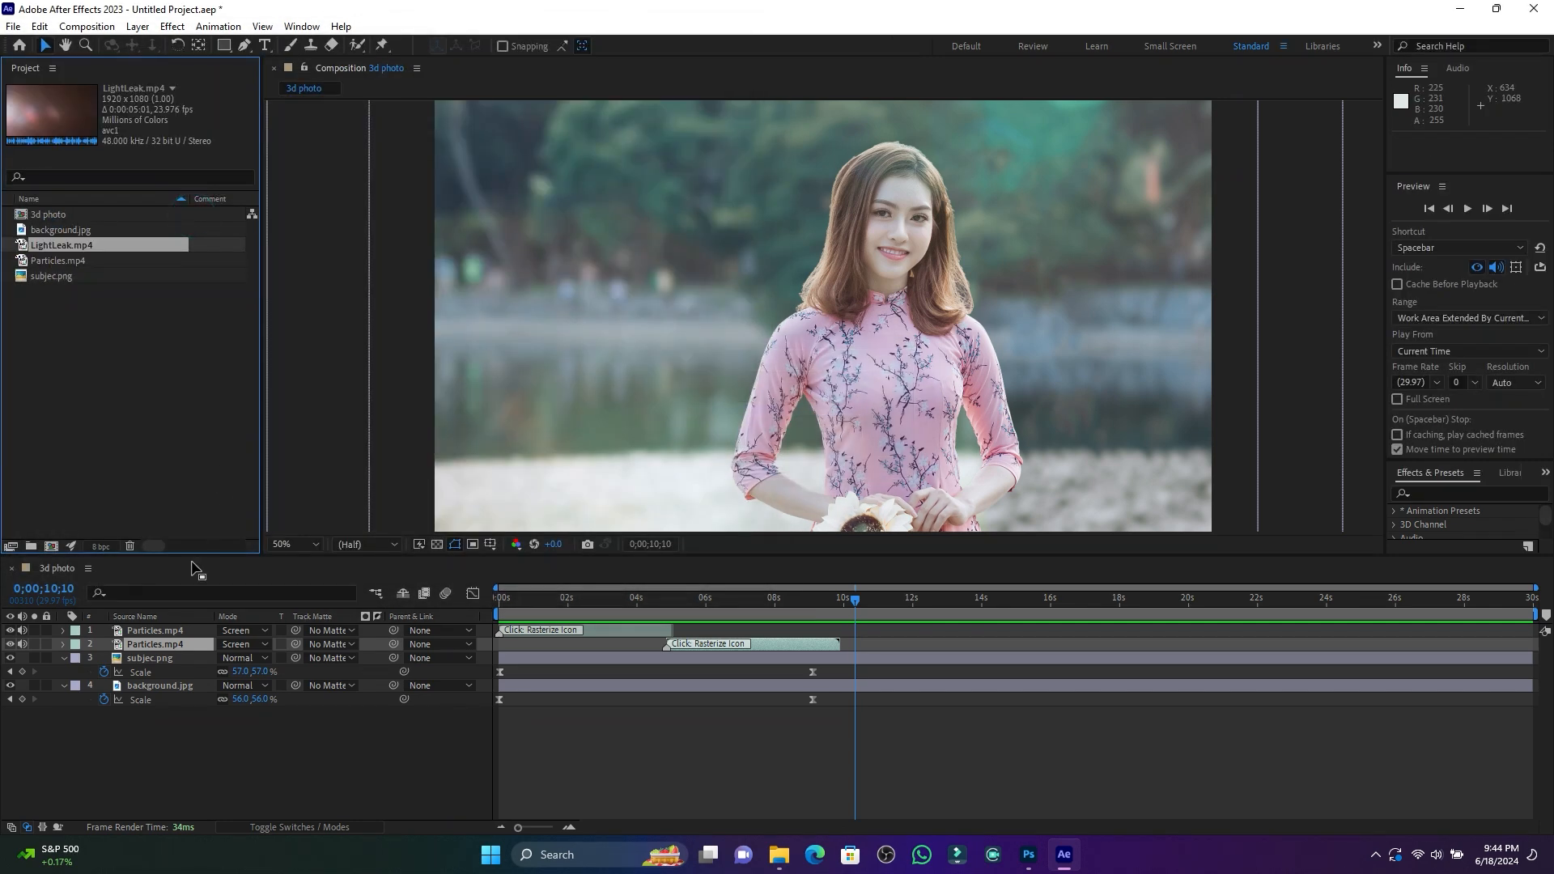
left_click_drag(49, 246, 130, 633)
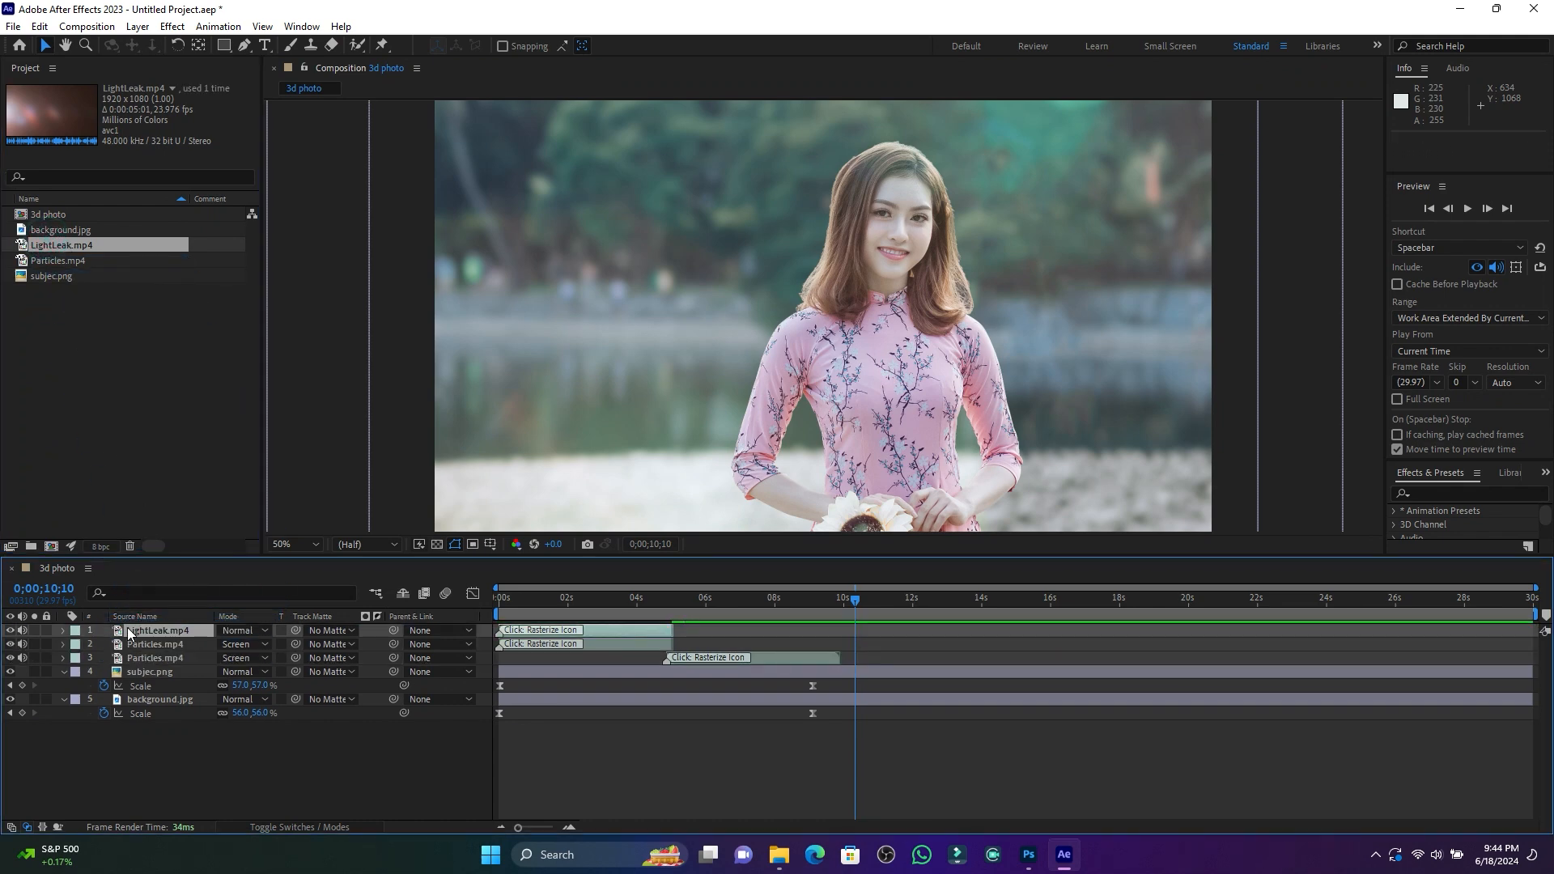
Preview the light leak from the start of the timeline and set the LightLeak.mp4 layer's blending mode to Screen.
left_click_drag(618, 596, 495, 600)
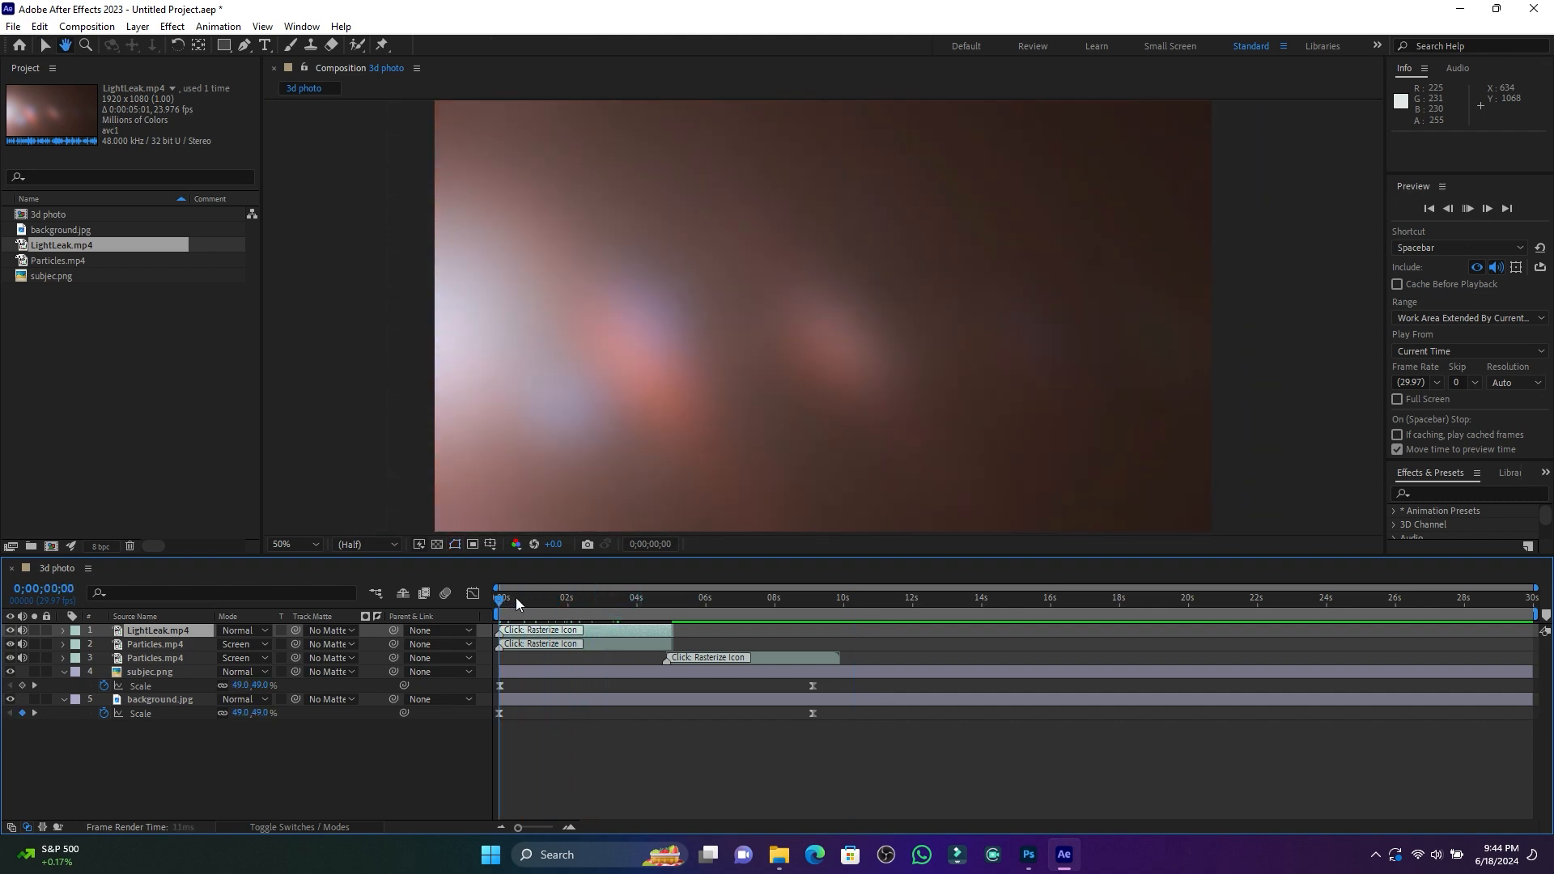
key("space")
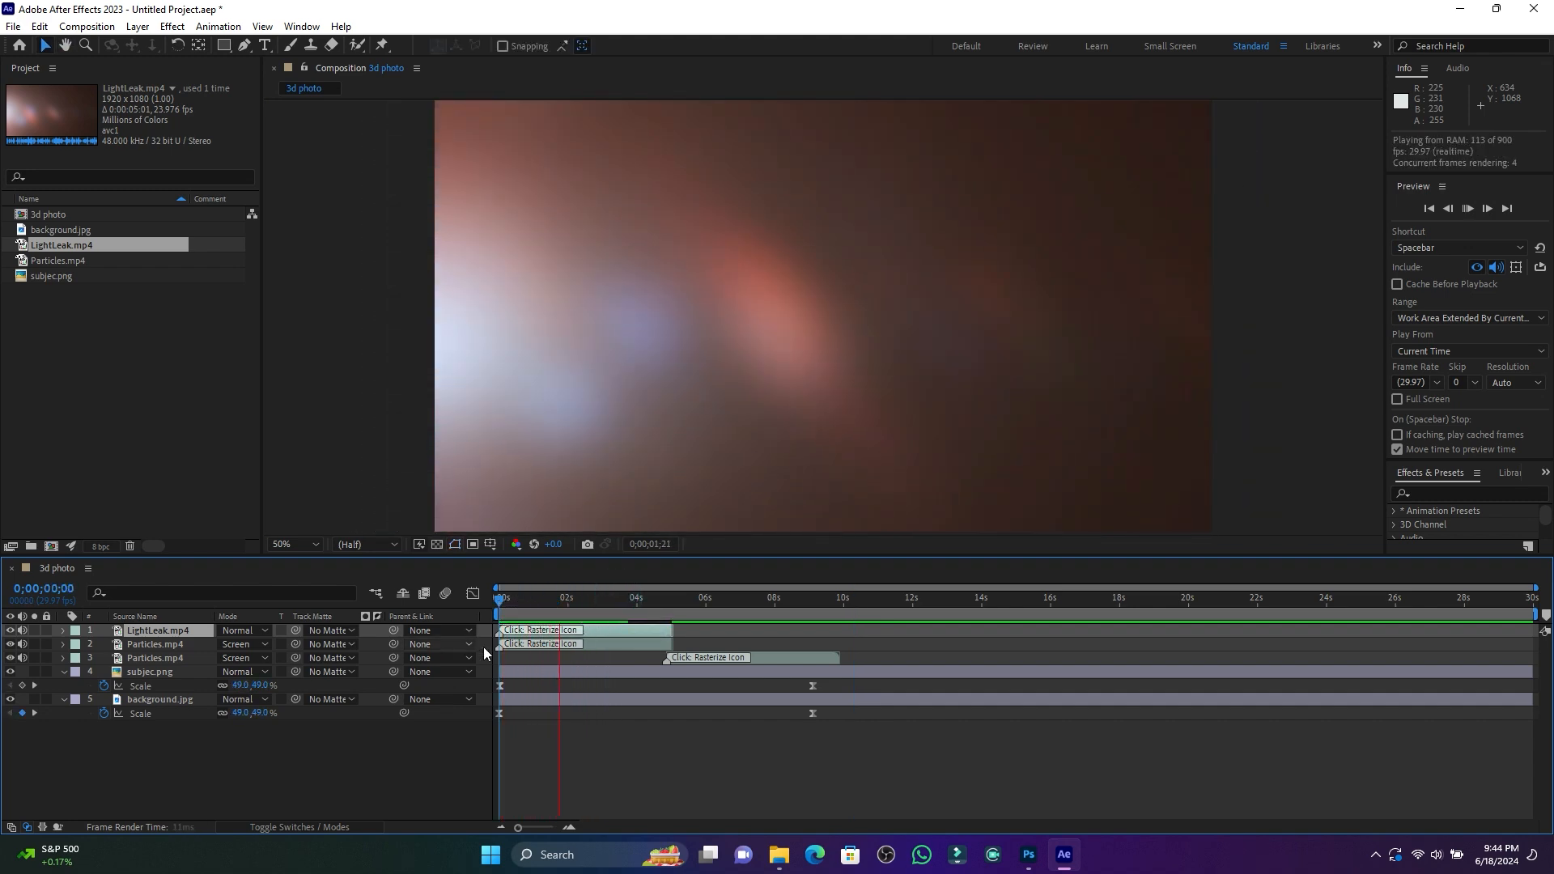
key("space")
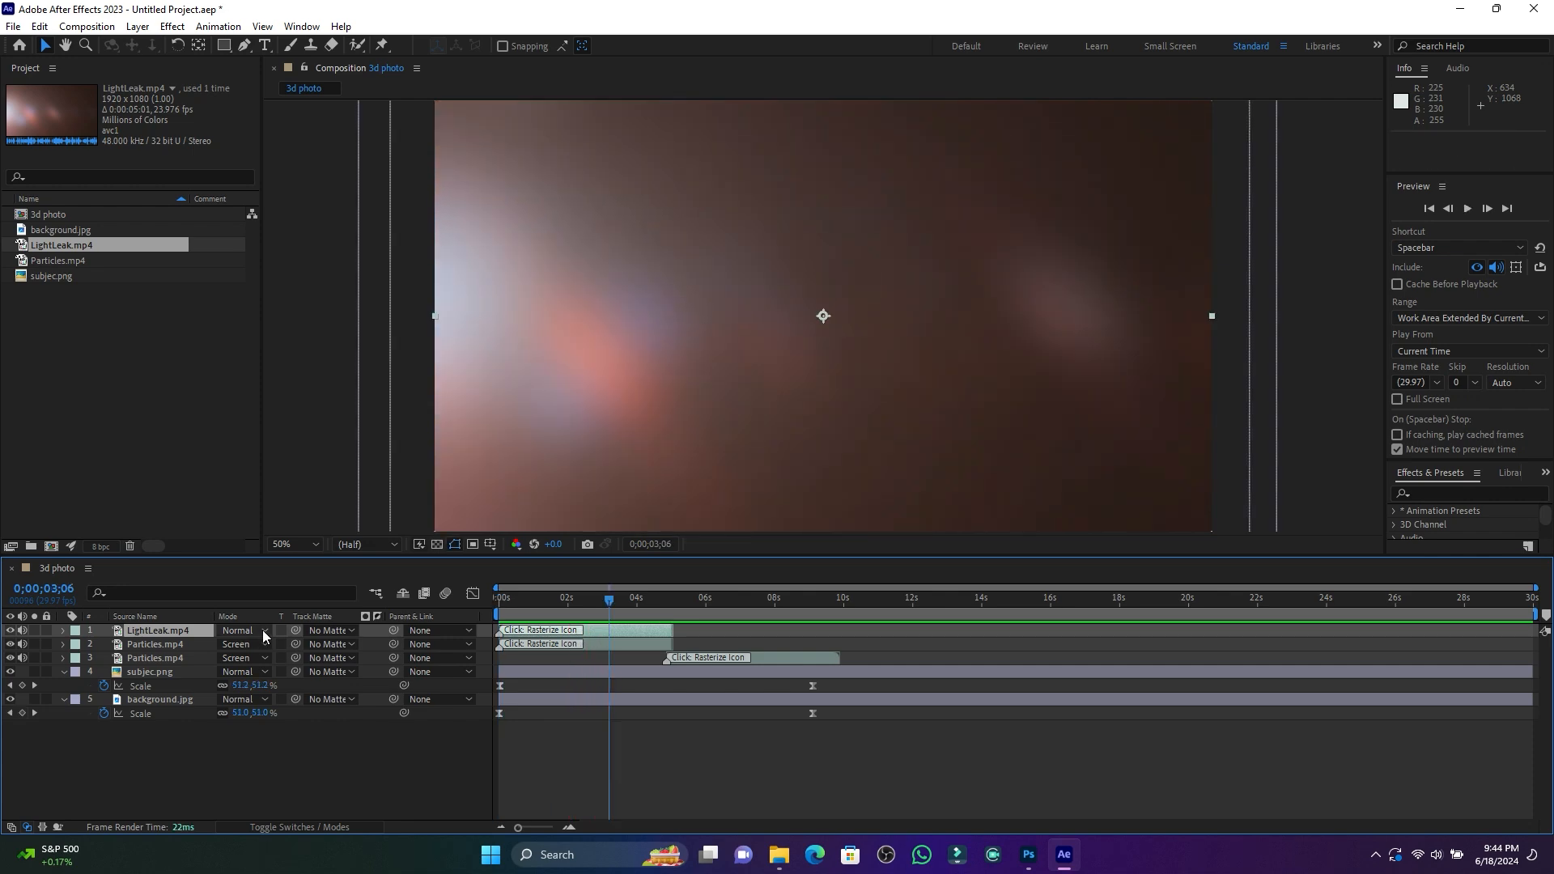
left_click(264, 629)
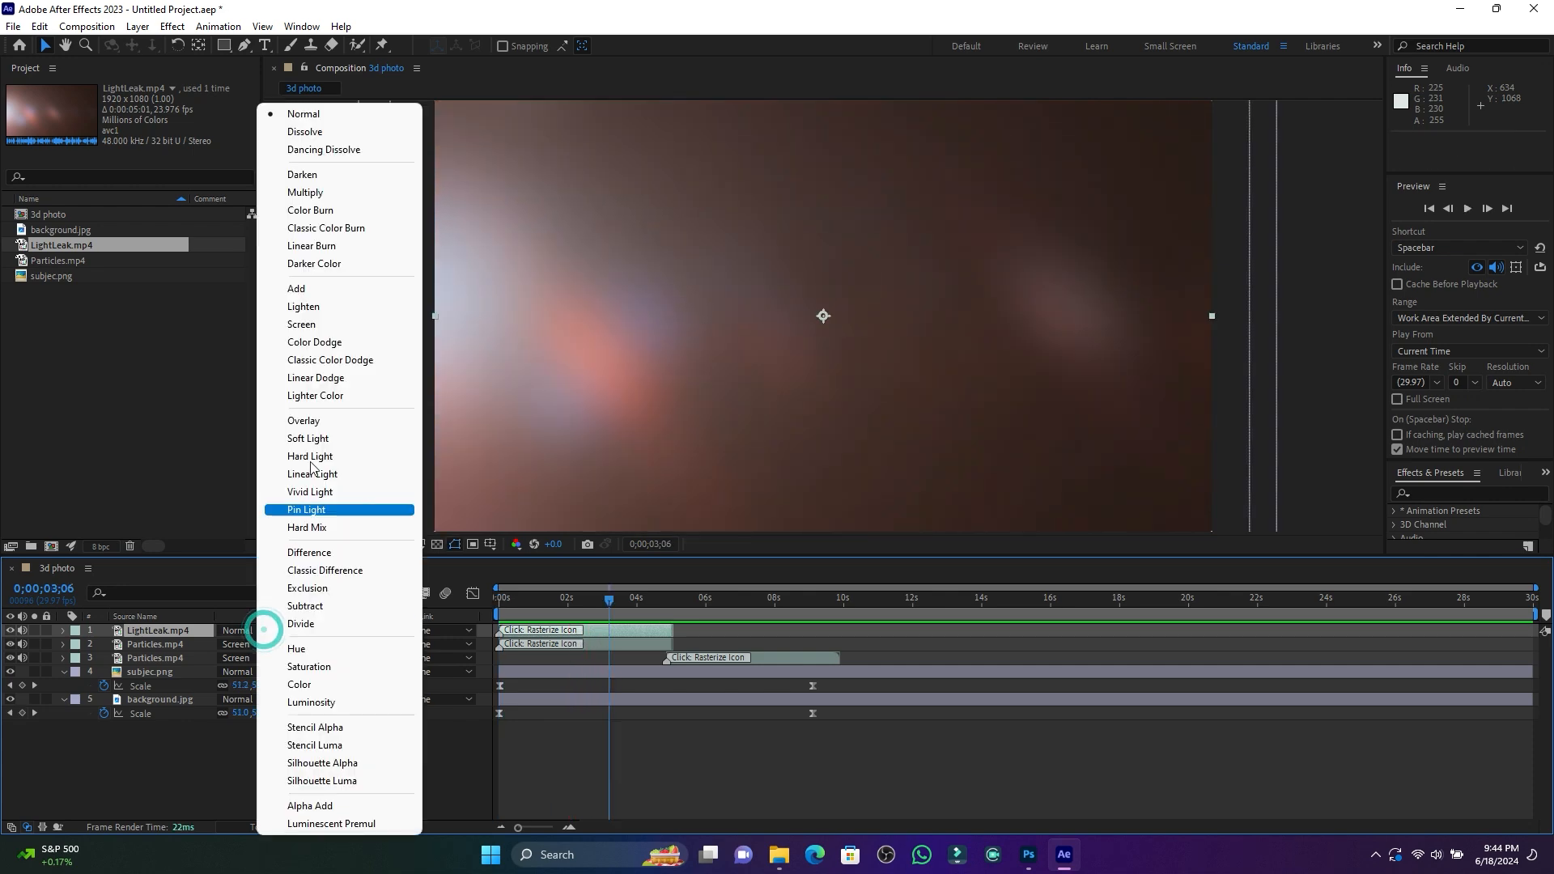
left_click(315, 328)
key("space")
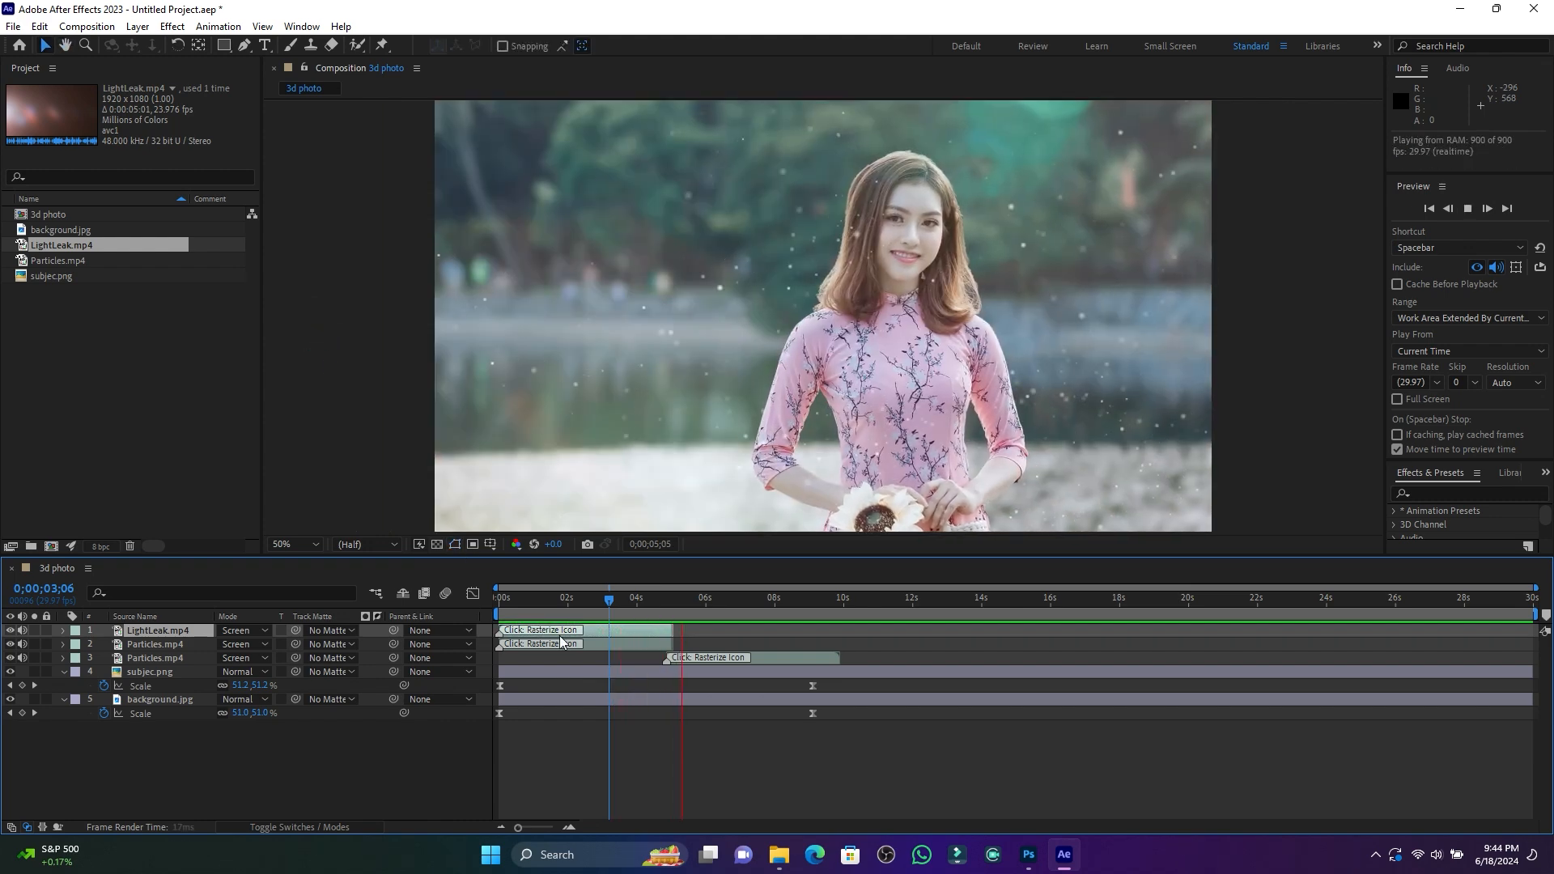
key("space")
Hide the LightLeak.mp4 layer and play the composition from the beginning without it.
left_click_drag(625, 605, 502, 603)
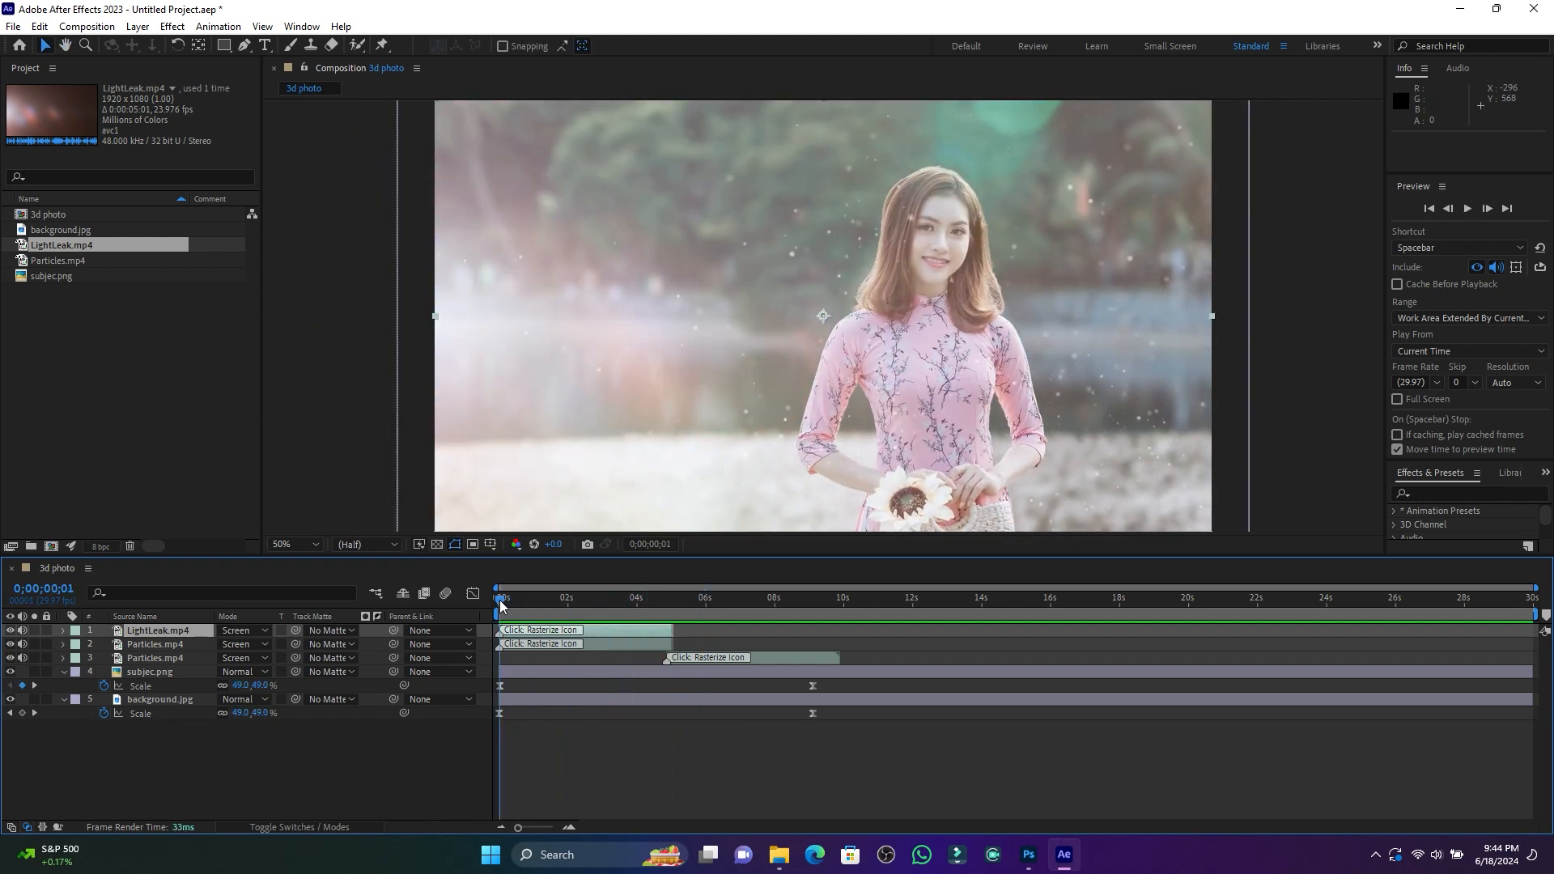
left_click(12, 631)
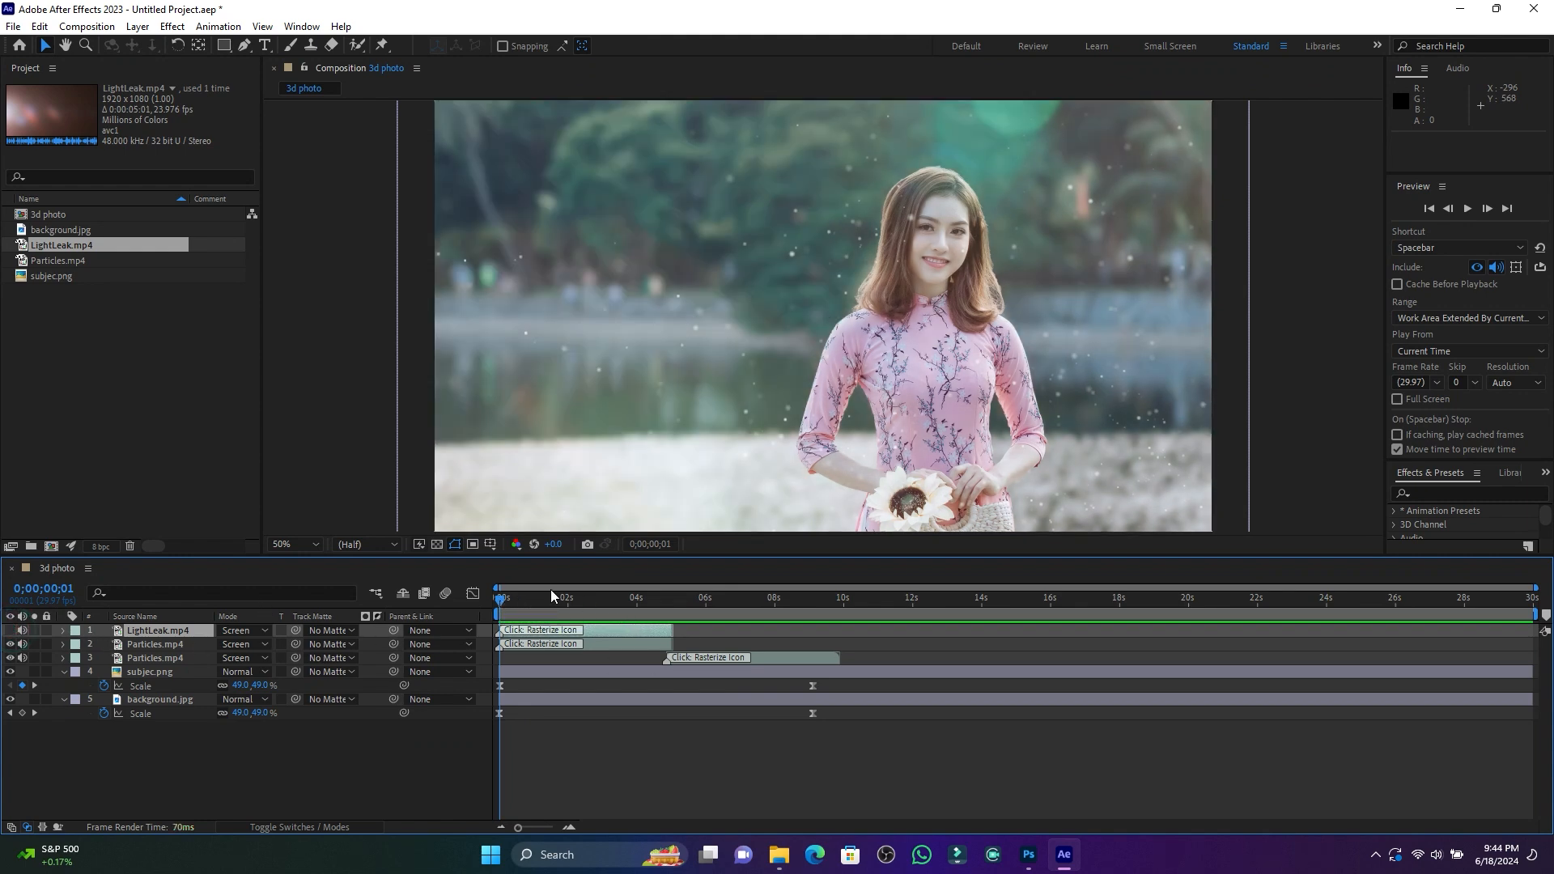
left_click_drag(530, 603, 446, 603)
key("space")
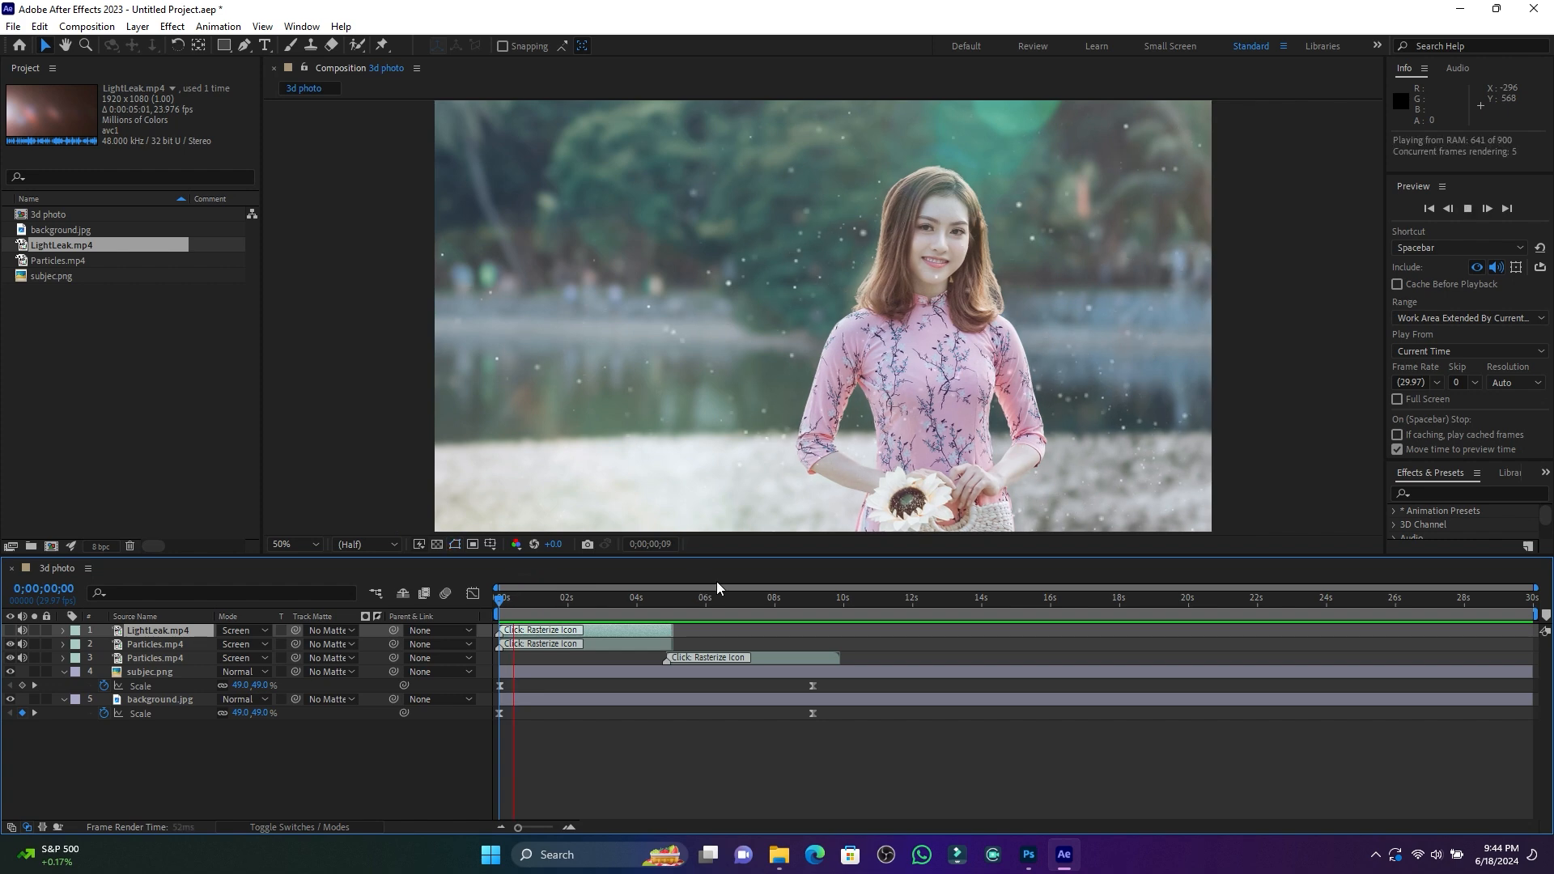